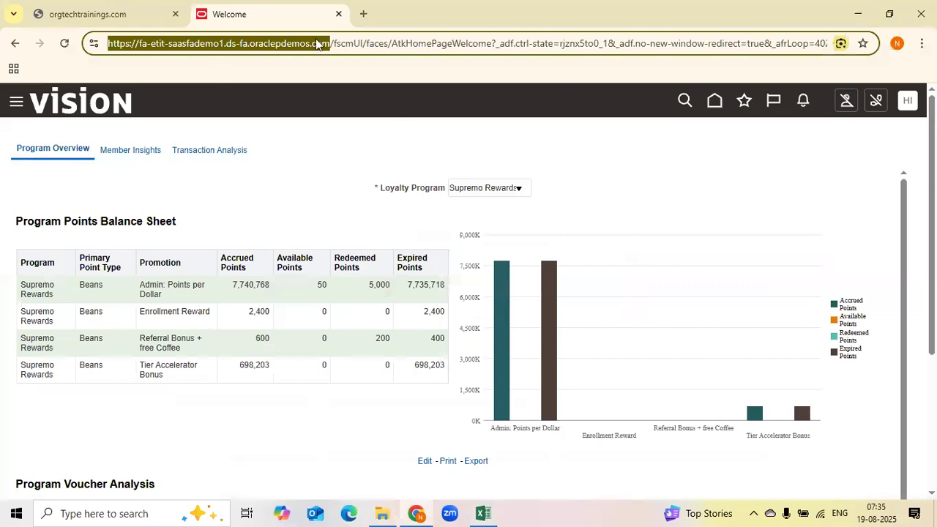
Sign out of the Oracle Fusion application and open a blank browser tab
{"action": "left_click", "coordinate": [913, 101]}
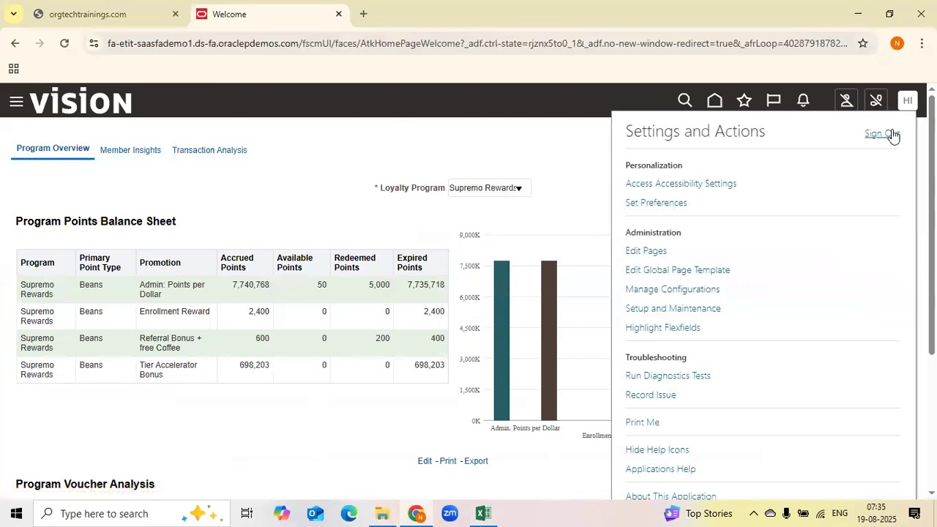
{"action": "left_click", "coordinate": [887, 134]}
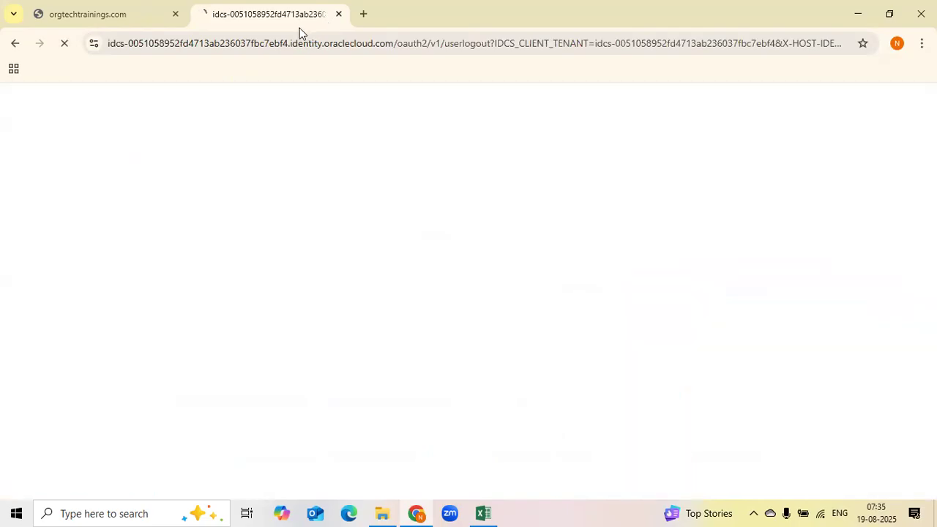
{"action": "left_click", "coordinate": [339, 13]}
{"action": "left_click", "coordinate": [200, 14]}
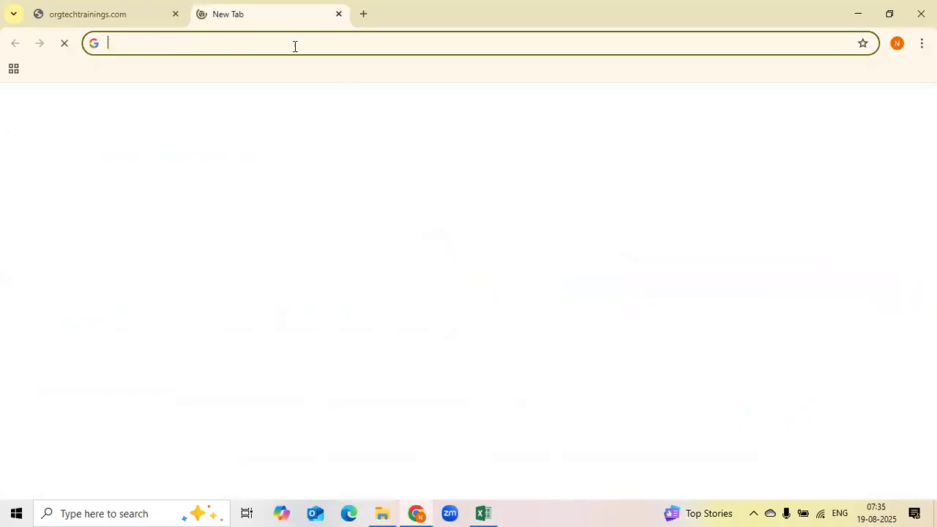
{"action": "left_click", "coordinate": [110, 22]}
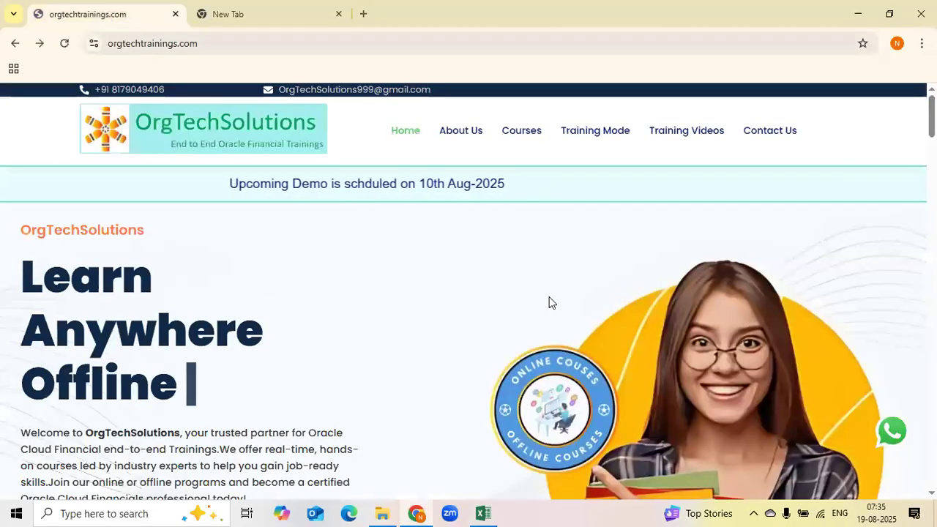
{"action": "left_click", "coordinate": [268, 18]}
Copy the demo instance URL from the spreadsheet and open it in the new browser tab
{"action": "key", "text": "alt+Tab"}
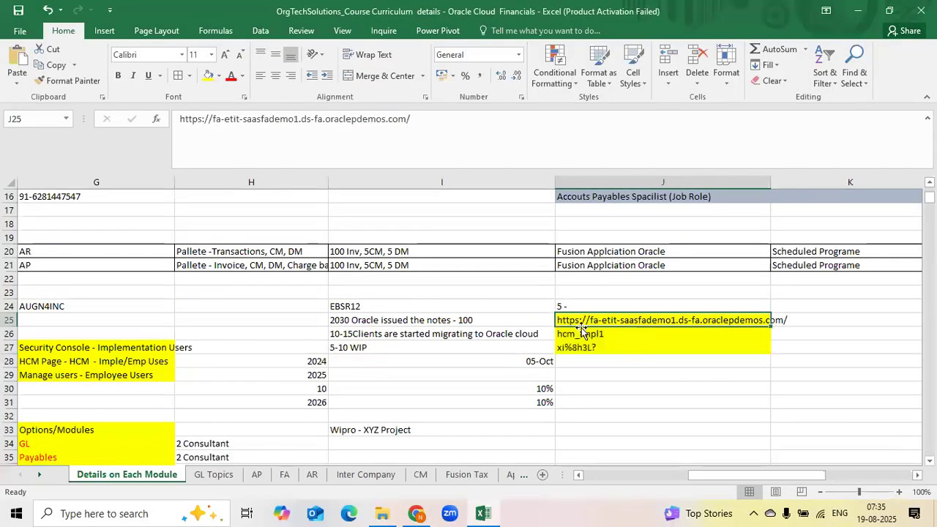
{"action": "key", "text": "ctrl+c"}
{"action": "key", "text": "alt+Tab"}
{"action": "key", "text": "ctrl+v"}
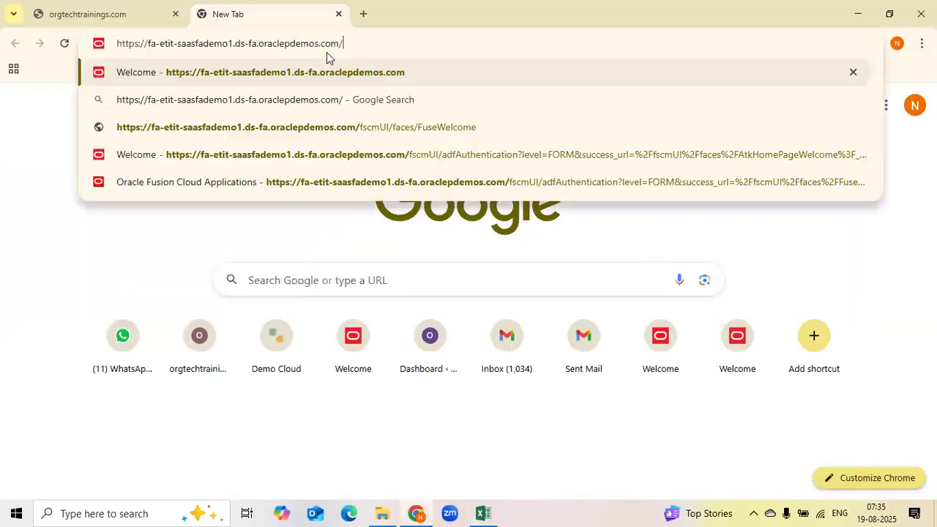
{"action": "key", "text": "Return"}
Copy the sign-in user name from the spreadsheet into the User Name field of the sign-in page
{"action": "key", "text": "alt+Tab"}
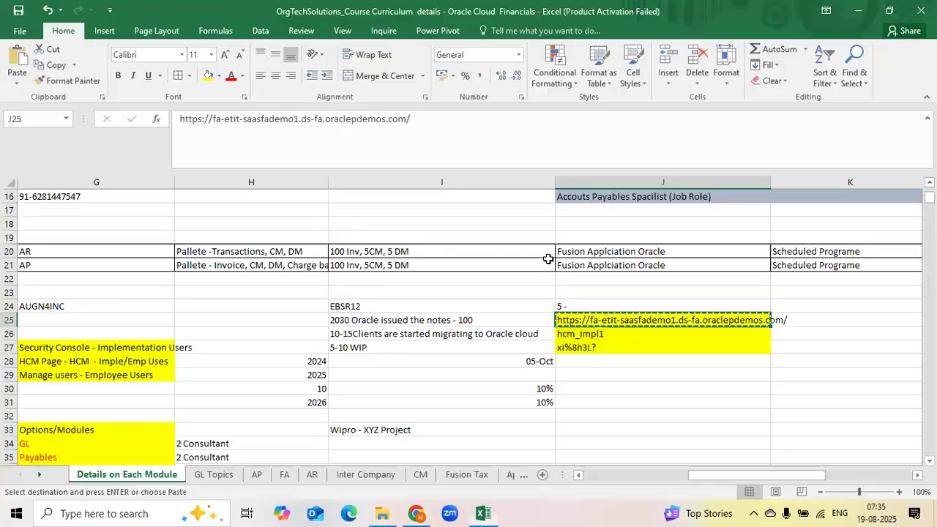
{"action": "left_click_drag", "start_coordinate": [613, 320], "coordinate": [610, 335]}
{"action": "left_click", "coordinate": [610, 335]}
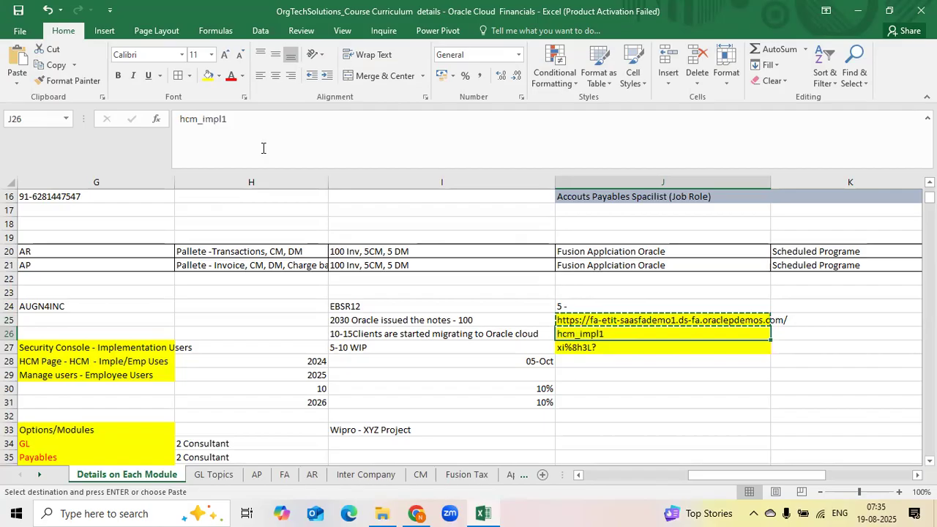
{"action": "double_click", "coordinate": [203, 119]}
{"action": "key", "text": "ctrl+c"}
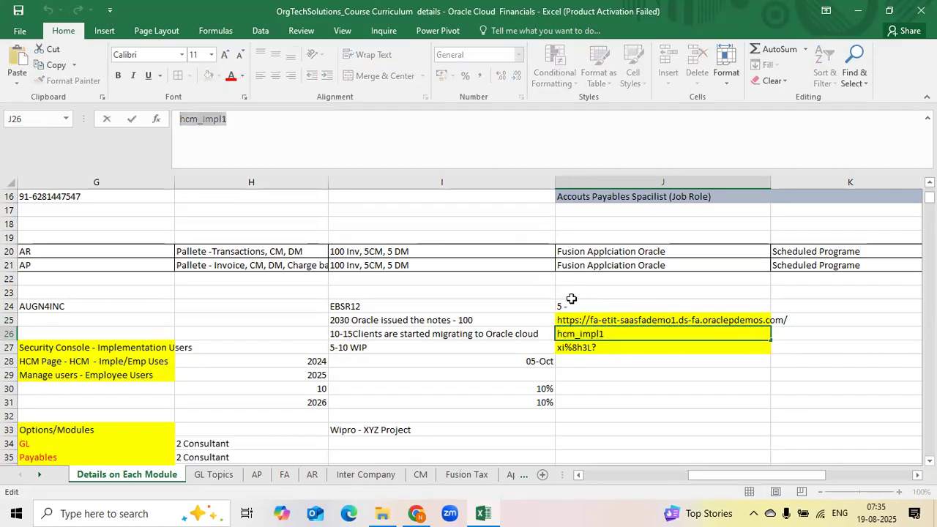
{"action": "key", "text": "alt+Tab"}
{"action": "key", "text": "ctrl+v"}
{"action": "key", "text": "Tab"}
Copy the account password from the spreadsheet into the Password field of the sign-in page
{"action": "key", "text": "alt+Tab"}
{"action": "left_click", "coordinate": [589, 347]}
{"action": "double_click", "coordinate": [241, 125]}
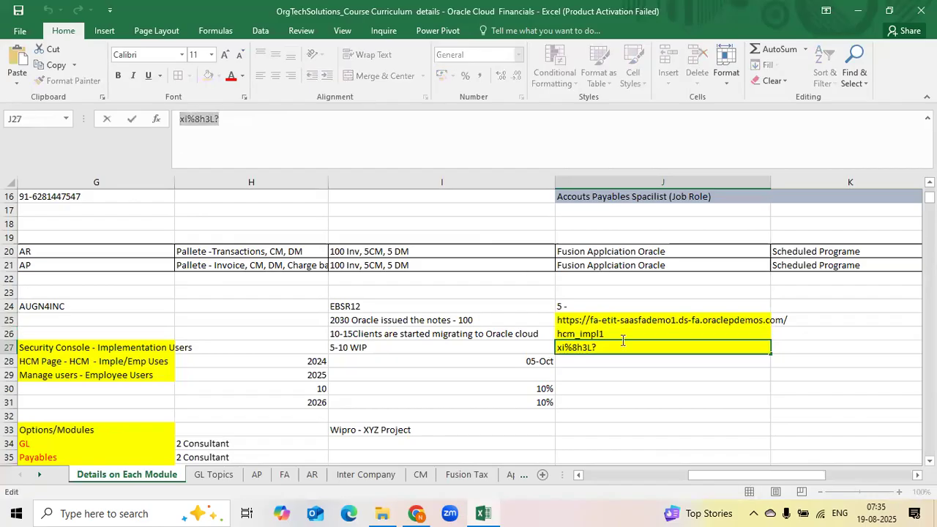
{"action": "key", "text": "ctrl+c"}
{"action": "key", "text": "alt+Tab"}
{"action": "key", "text": "ctrl+v"}
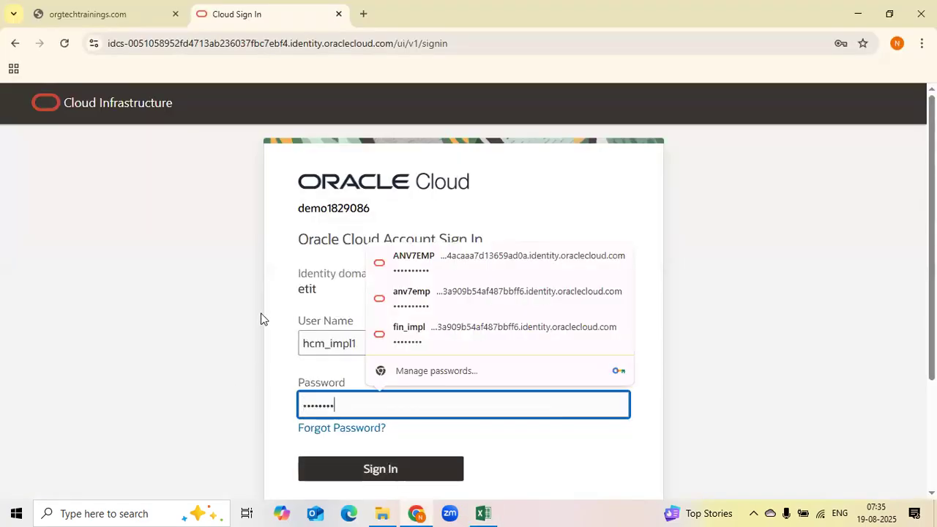
Sign in to the Oracle Cloud account with the entered credentials
{"action": "left_click", "coordinate": [286, 369]}
{"action": "left_click", "coordinate": [382, 349]}
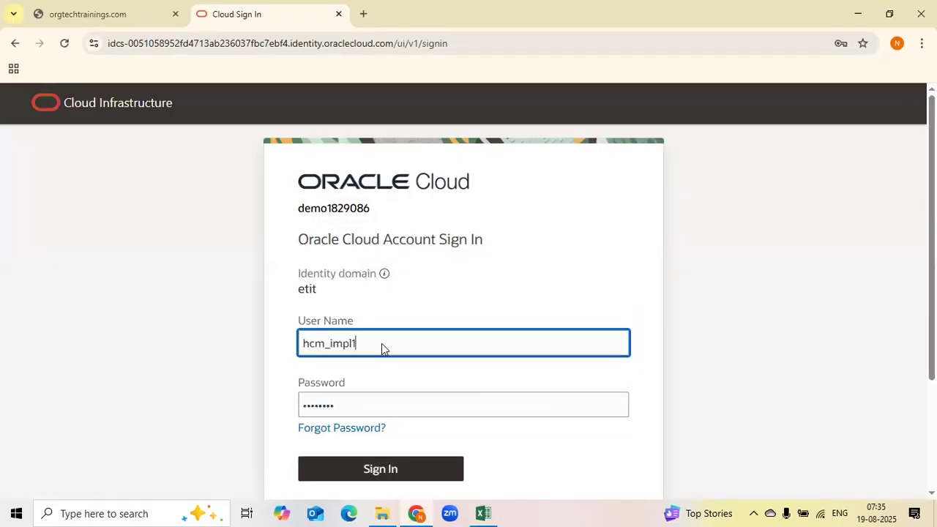
{"action": "left_click_drag", "start_coordinate": [383, 342], "coordinate": [302, 344]}
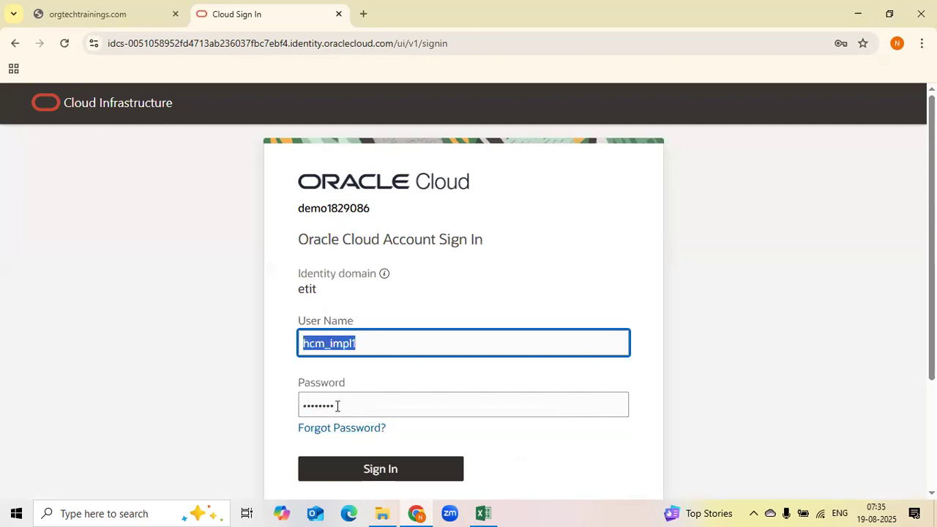
{"action": "left_click_drag", "start_coordinate": [338, 406], "coordinate": [299, 406]}
{"action": "left_click", "coordinate": [544, 449]}
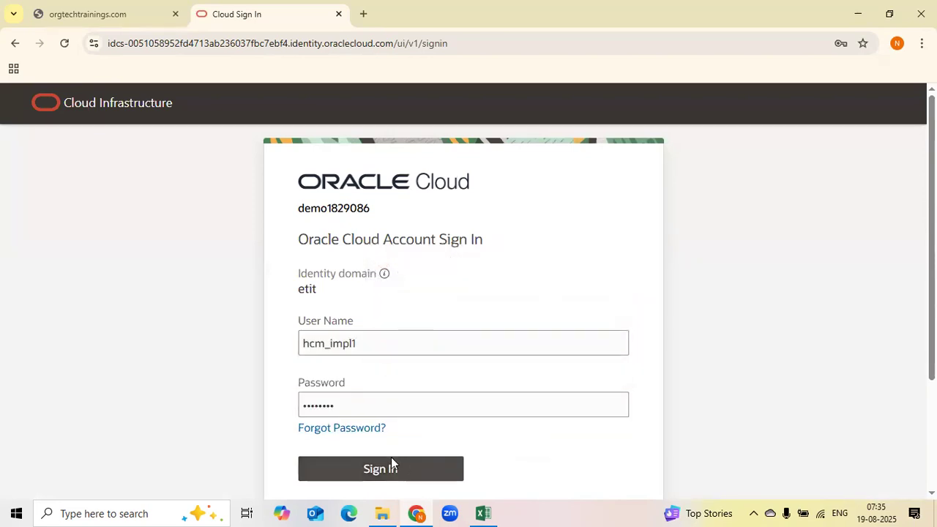
{"action": "left_click", "coordinate": [369, 473]}
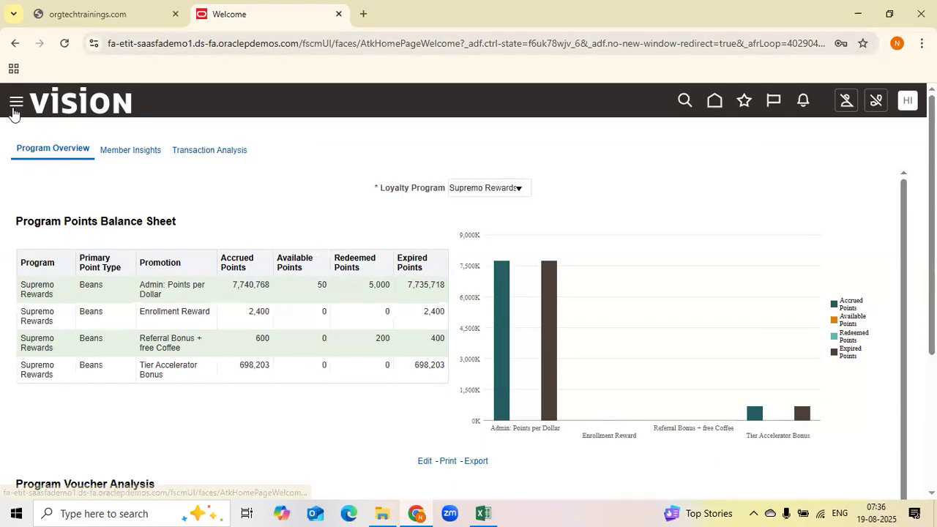
Browse the navigator's General Accounting, Intercompany Accounting and Cash Management groups
{"action": "left_click", "coordinate": [16, 101]}
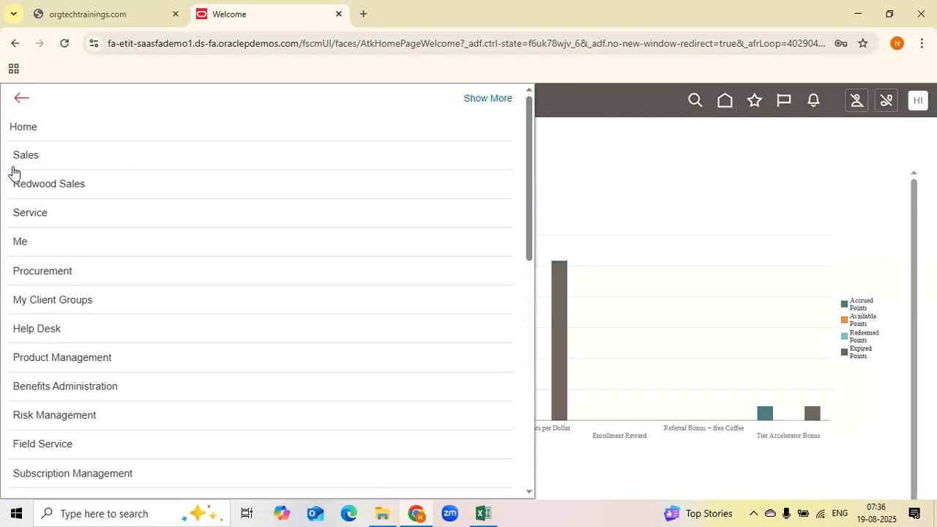
{"action": "scroll", "coordinate": [169, 352], "scroll_direction": "down", "scroll_amount": 2}
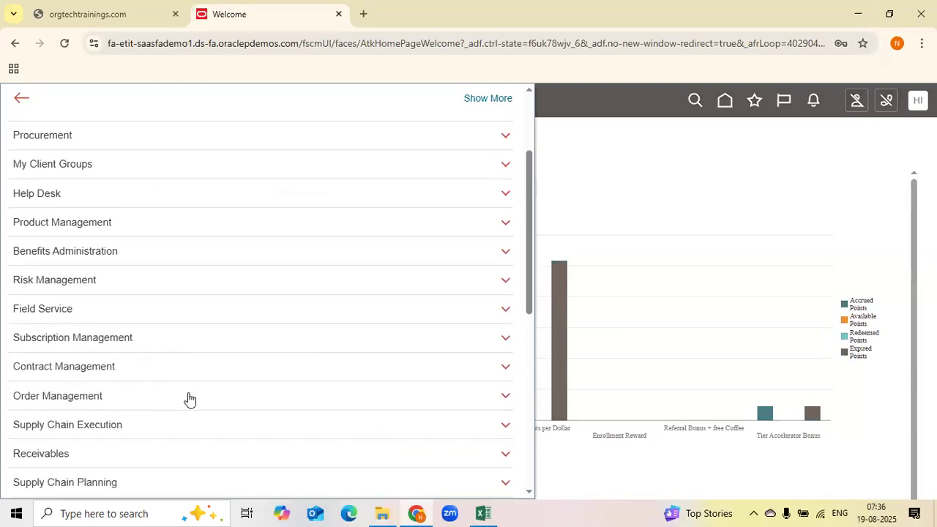
{"action": "scroll", "coordinate": [127, 426], "scroll_direction": "down", "scroll_amount": 3}
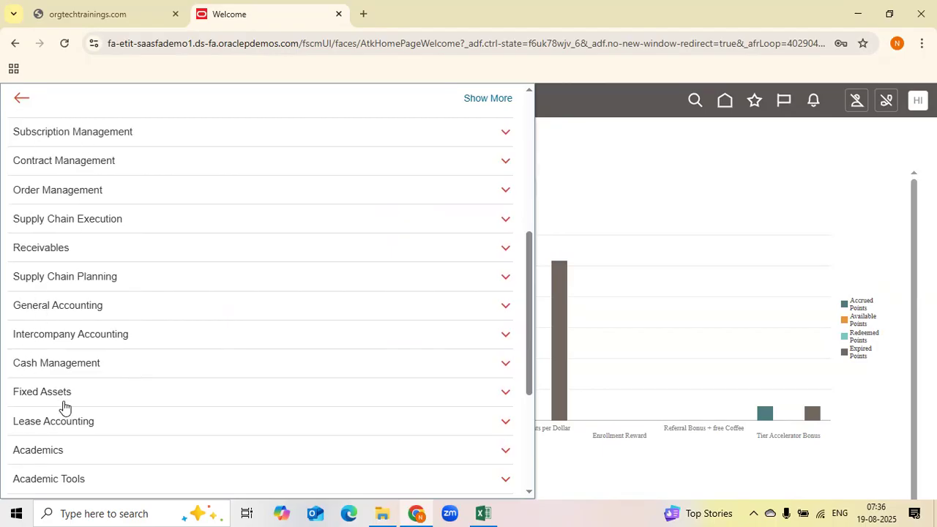
{"action": "left_click", "coordinate": [51, 304]}
{"action": "scroll", "coordinate": [65, 387], "scroll_direction": "down", "scroll_amount": 2}
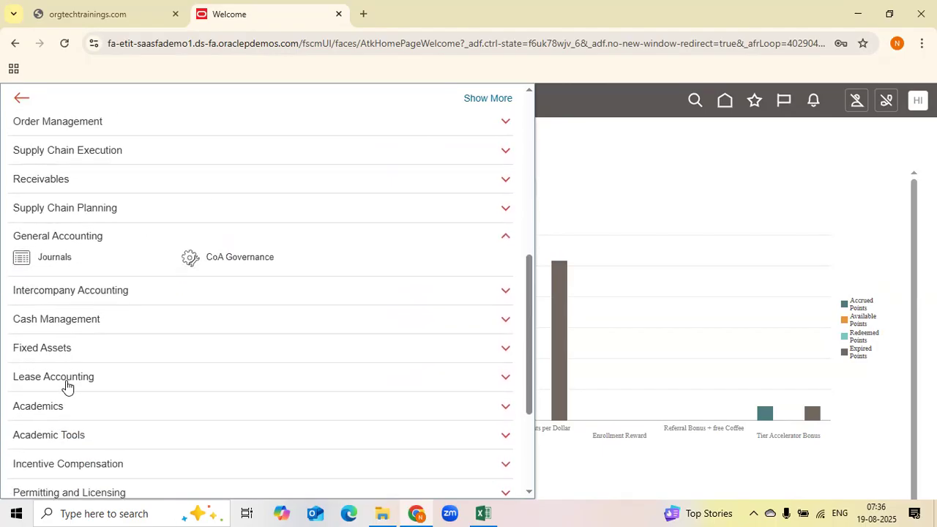
{"action": "left_click", "coordinate": [126, 293]}
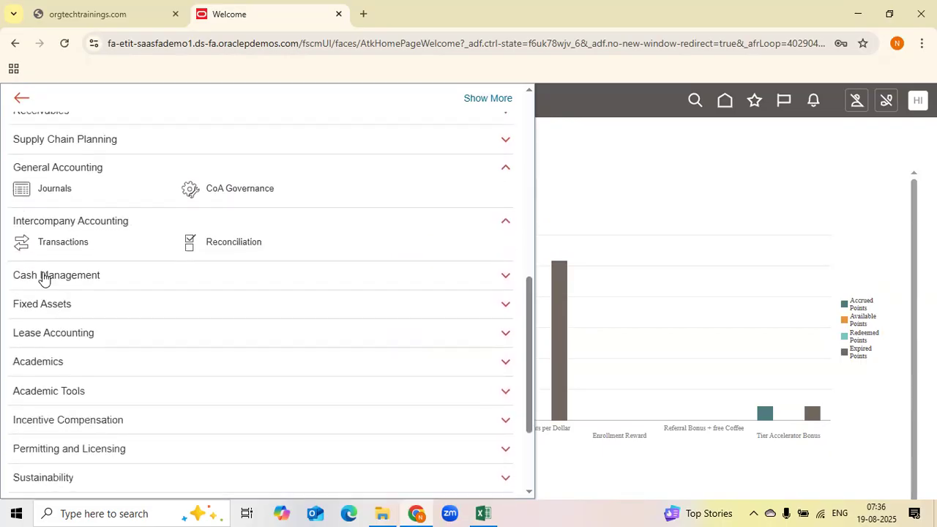
{"action": "left_click", "coordinate": [42, 274]}
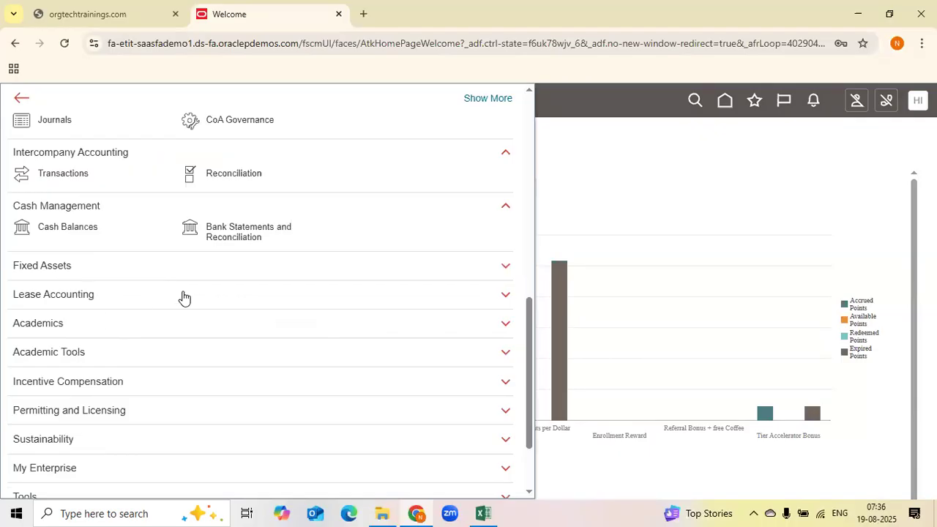
{"action": "scroll", "coordinate": [189, 298], "scroll_direction": "down", "scroll_amount": 3}
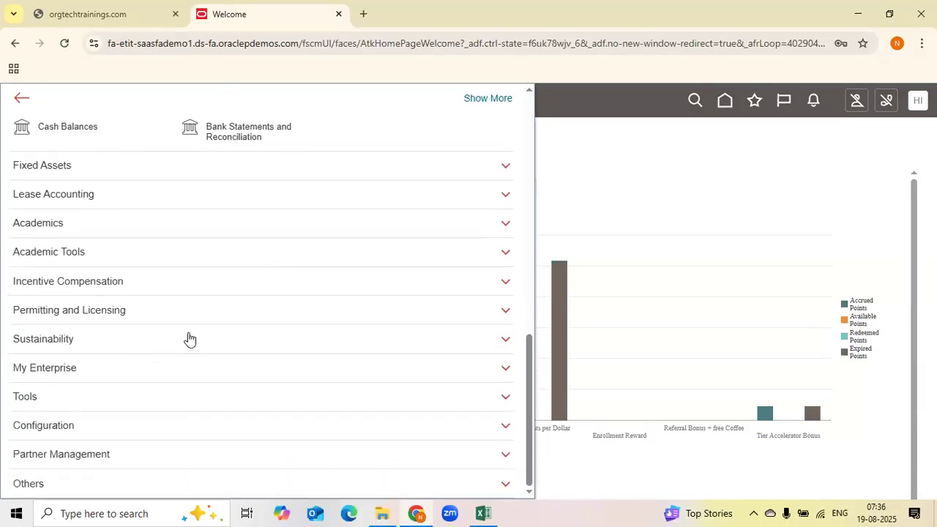
{"action": "scroll", "coordinate": [189, 339], "scroll_direction": "up", "scroll_amount": 20}
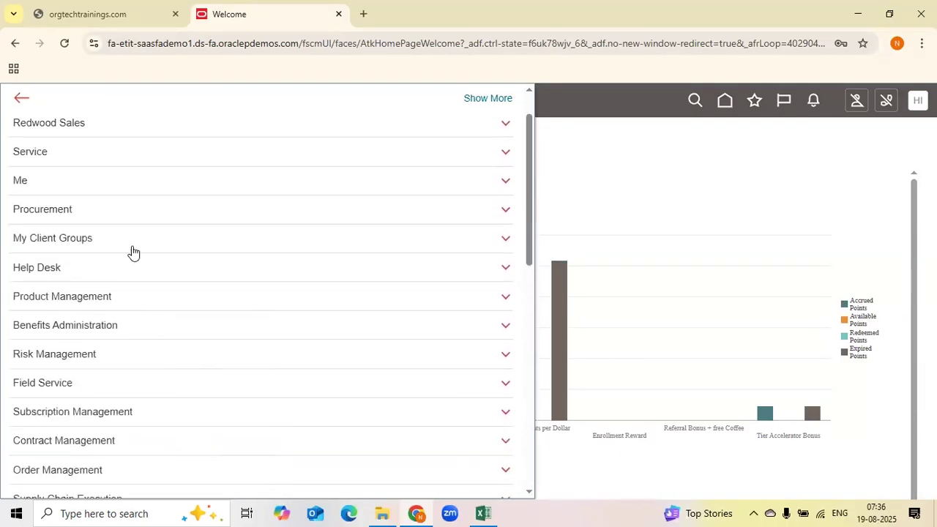
{"action": "left_click", "coordinate": [555, 228]}
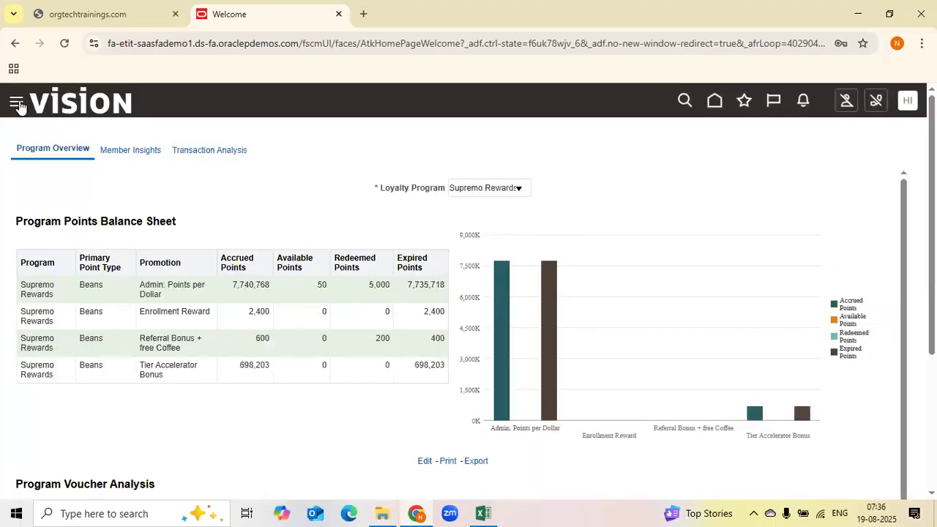
{"action": "left_click", "coordinate": [16, 103]}
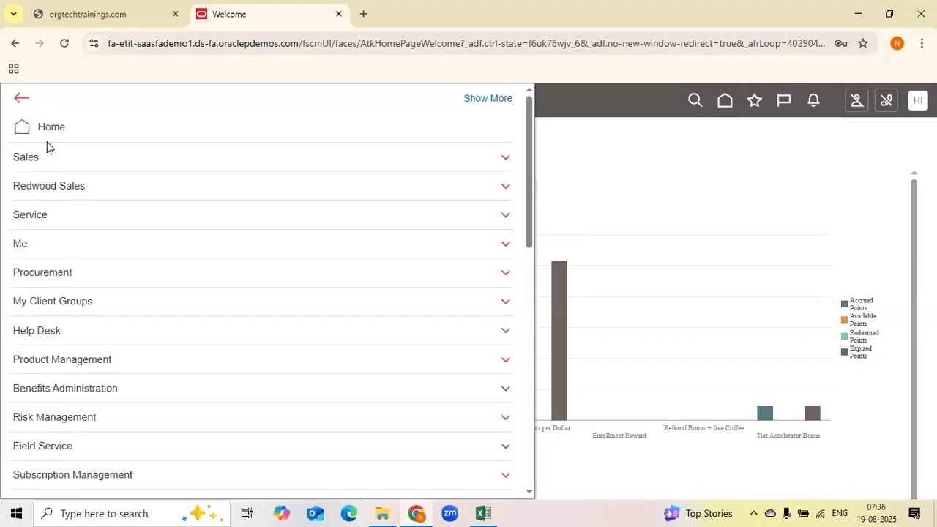
{"action": "scroll", "coordinate": [115, 339], "scroll_direction": "down", "scroll_amount": 4}
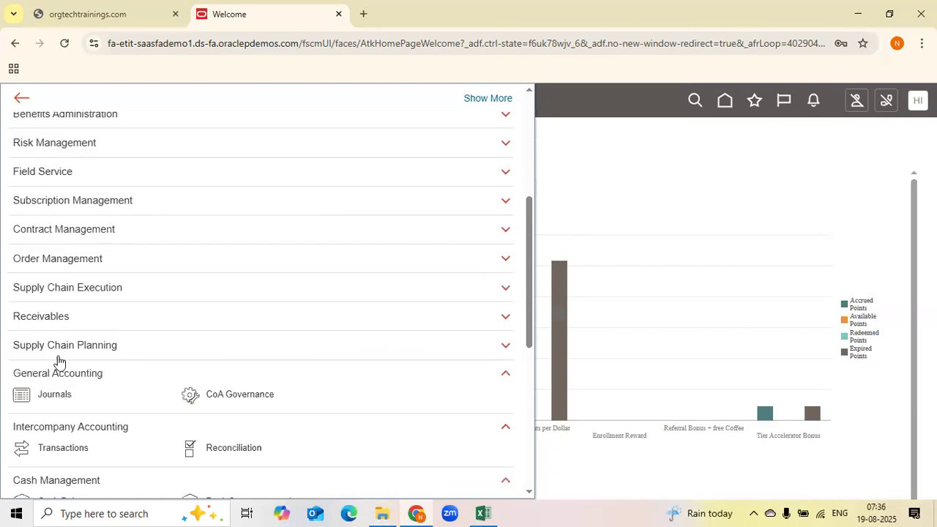
{"action": "left_click", "coordinate": [699, 151]}
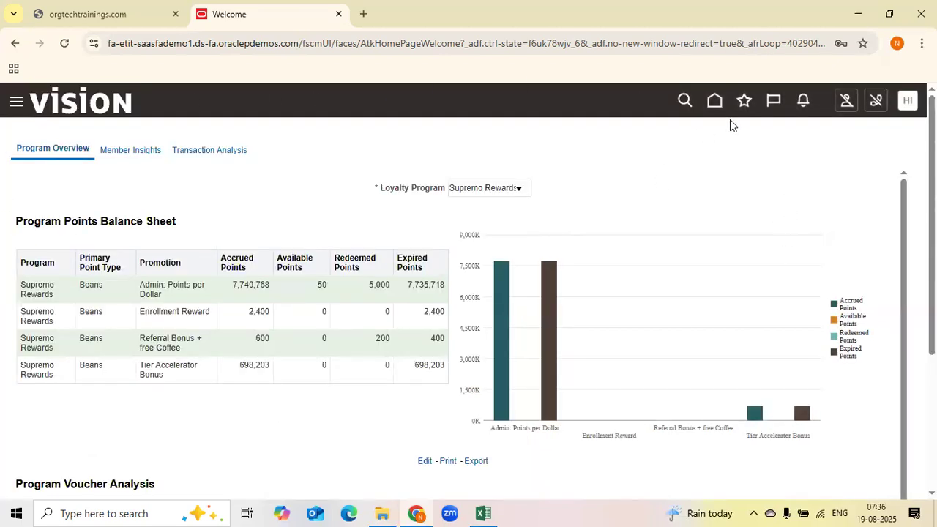
Go to the home page and scroll the app groups across to General Accounting
{"action": "left_click", "coordinate": [714, 103]}
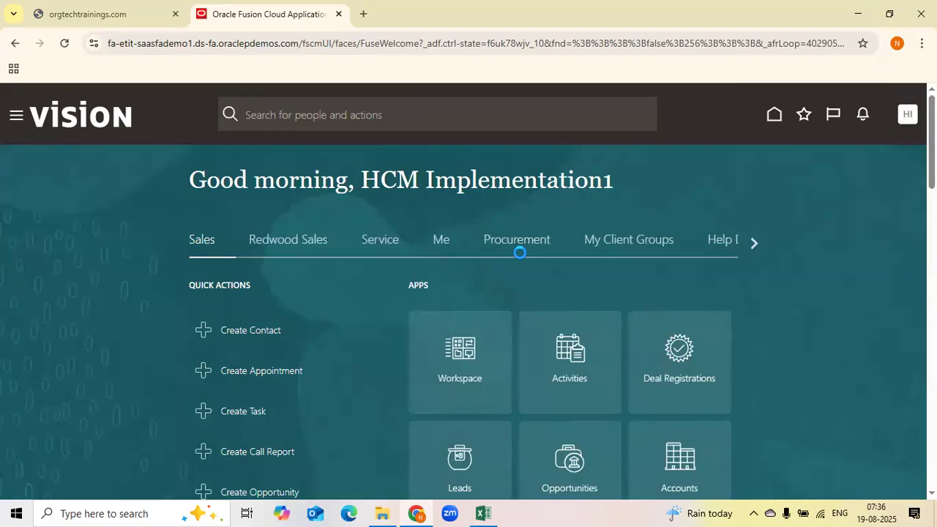
{"action": "left_click", "coordinate": [749, 245]}
{"action": "left_click_drag", "start_coordinate": [368, 171], "coordinate": [598, 177]}
{"action": "left_click", "coordinate": [374, 179]}
{"action": "left_click_drag", "start_coordinate": [523, 186], "coordinate": [608, 183]}
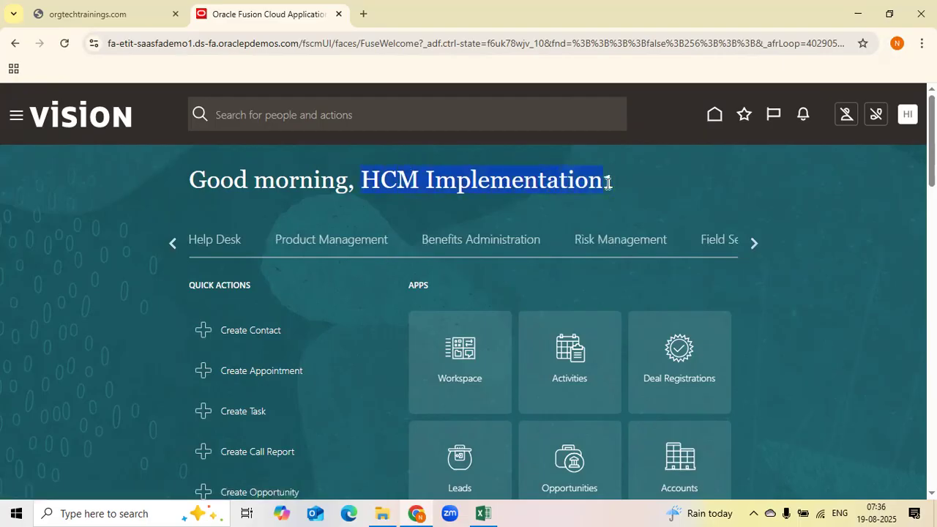
{"action": "left_click", "coordinate": [377, 181]}
{"action": "left_click_drag", "start_coordinate": [396, 181], "coordinate": [667, 184]}
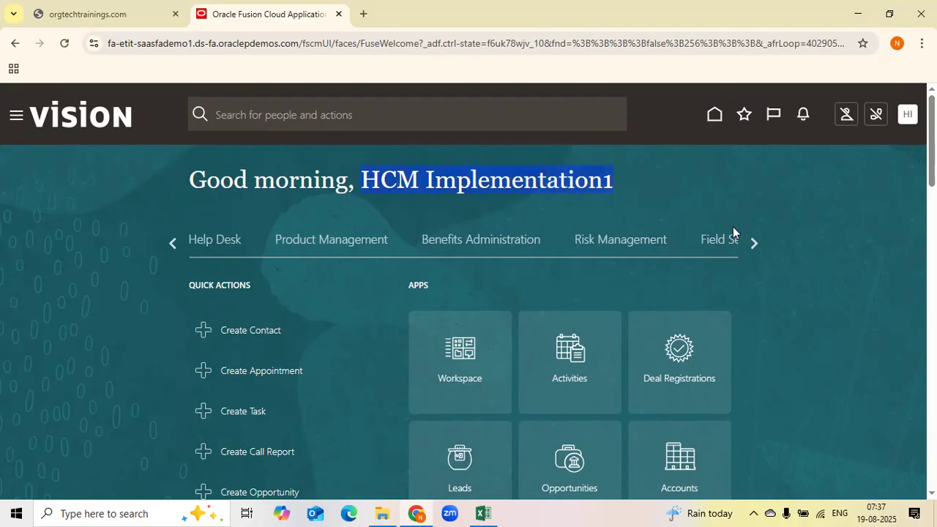
{"action": "left_click", "coordinate": [748, 239]}
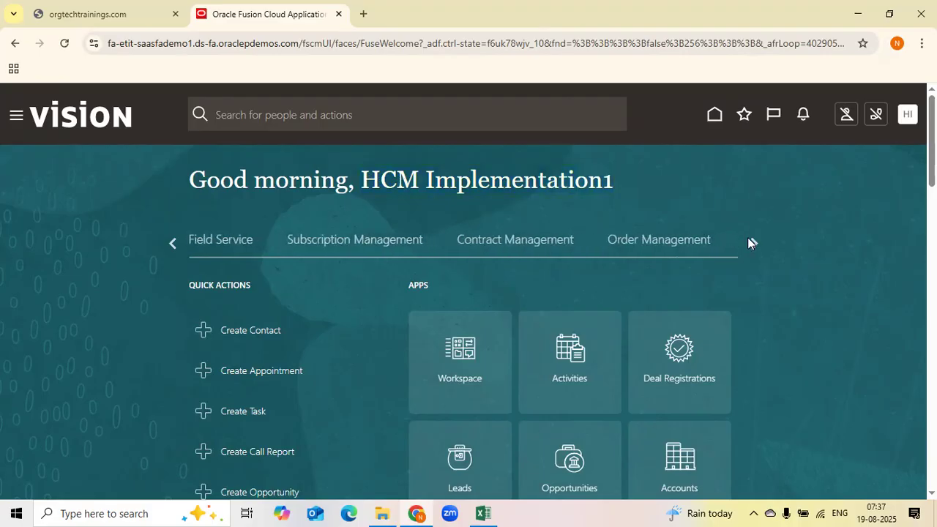
{"action": "left_click", "coordinate": [748, 239]}
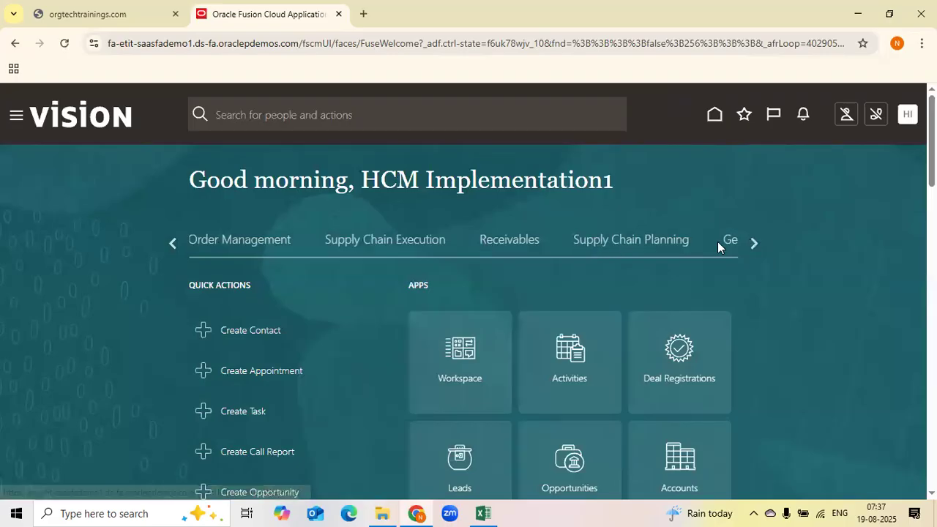
{"action": "left_click", "coordinate": [755, 242]}
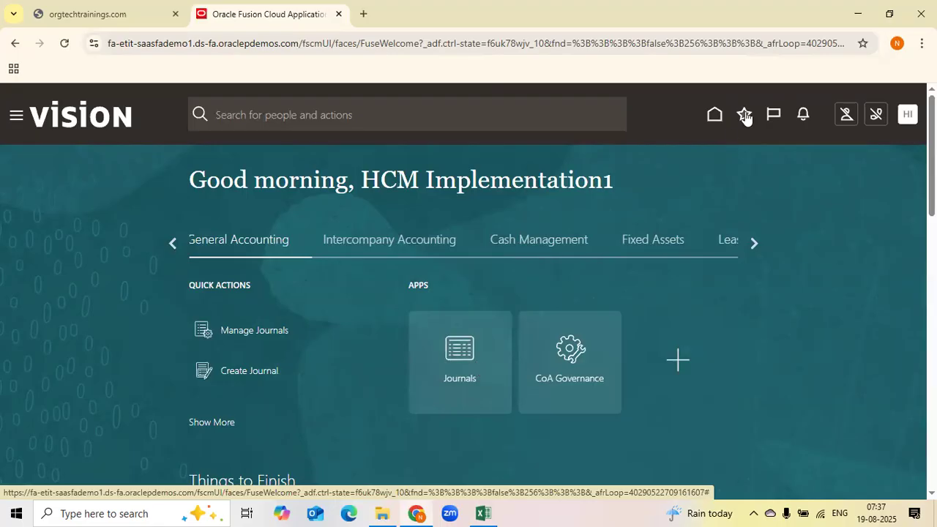
Open the Journals work area using the ABB LTD PANEL SERVICES LEDGER data access set and show recent items
{"action": "left_click", "coordinate": [468, 371]}
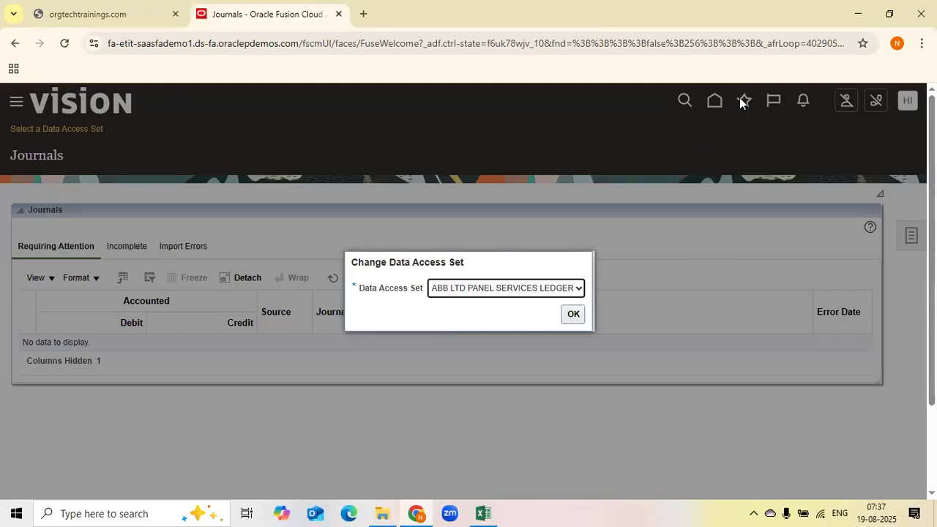
{"action": "left_click", "coordinate": [571, 312]}
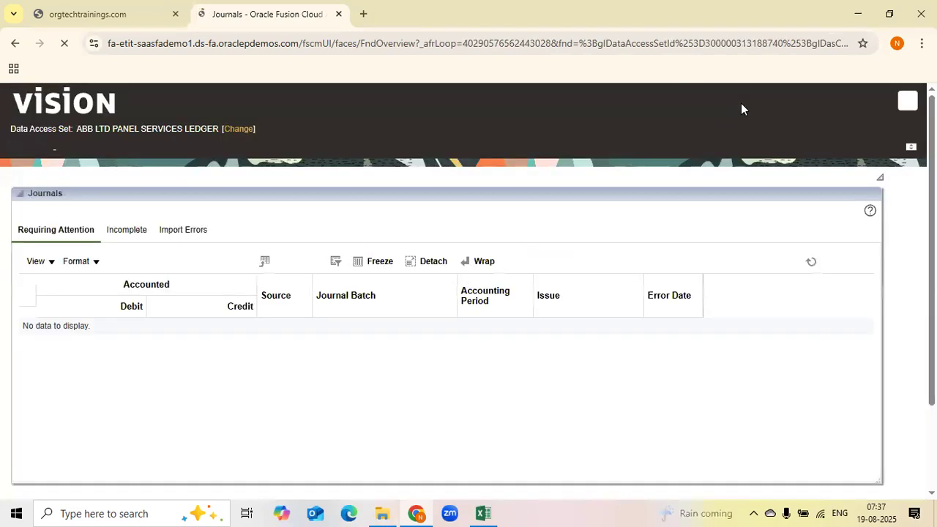
{"action": "left_click", "coordinate": [744, 105]}
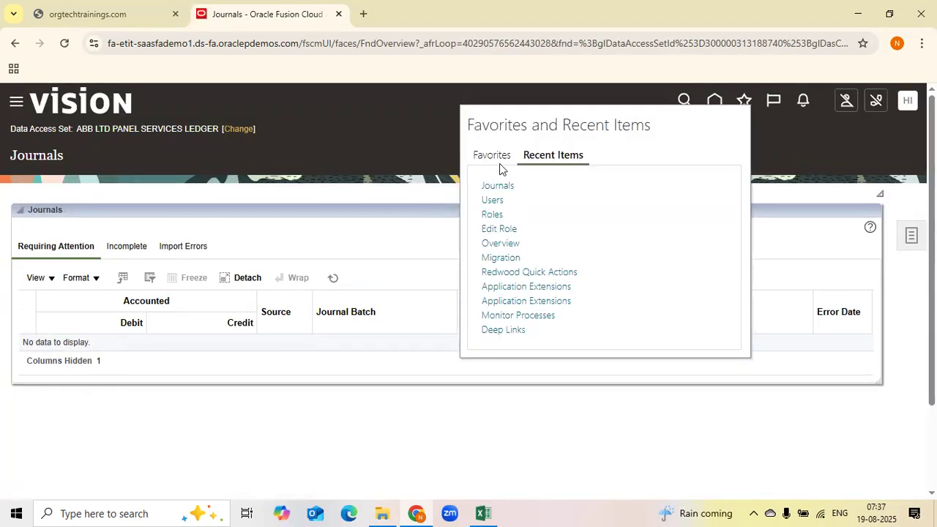
Add the Journals page to favorites under the name Journals_Page
{"action": "left_click", "coordinate": [522, 234]}
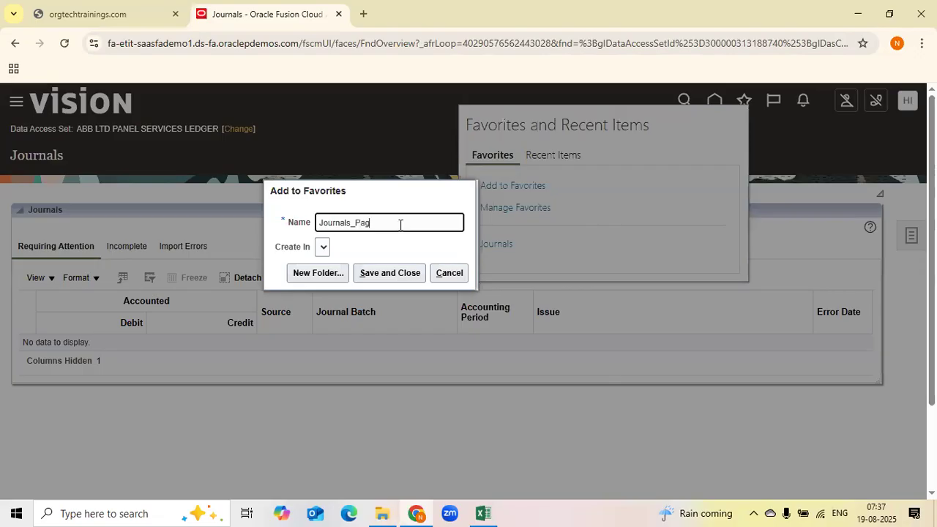
{"action": "left_click", "coordinate": [401, 277]}
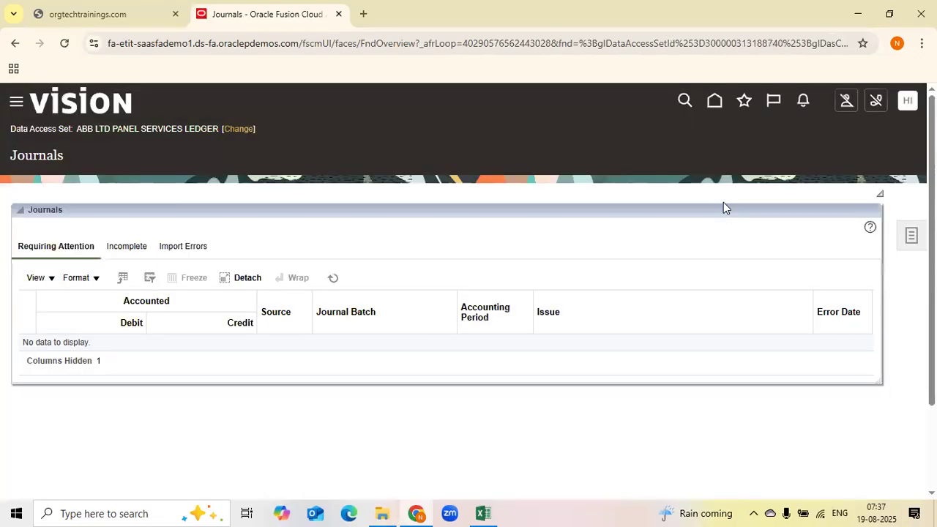
Return to the home page and reopen the Journals work area from the General Accounting apps
{"action": "left_click", "coordinate": [713, 108]}
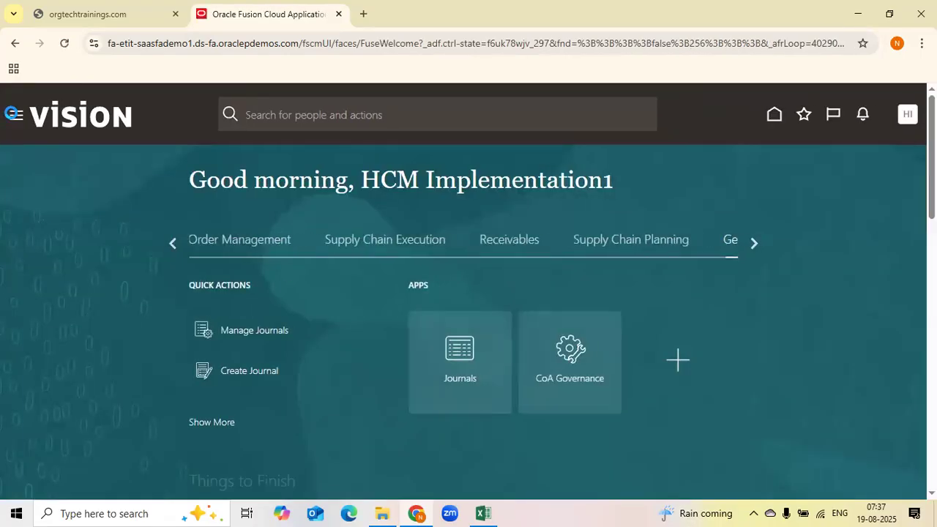
{"action": "left_click", "coordinate": [15, 119]}
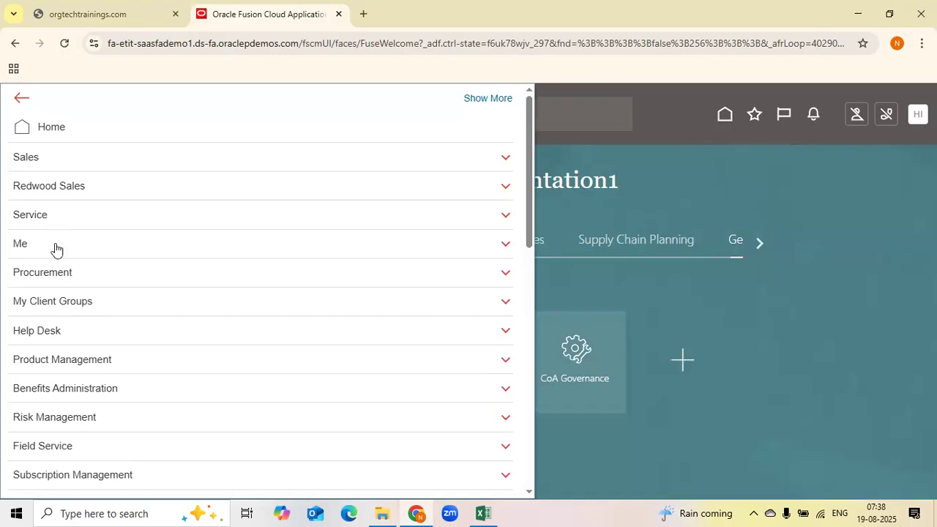
{"action": "scroll", "coordinate": [59, 377], "scroll_direction": "down", "scroll_amount": 1}
{"action": "scroll", "coordinate": [59, 377], "scroll_direction": "down", "scroll_amount": 4}
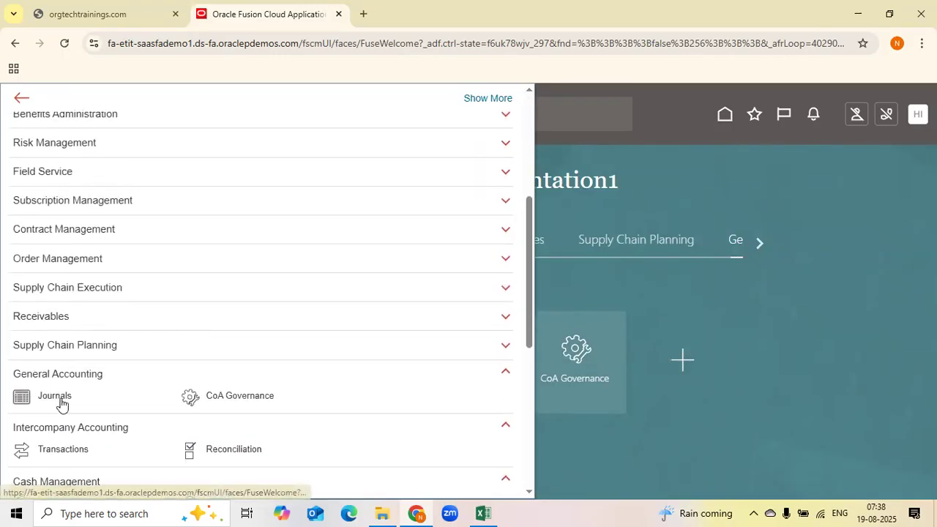
{"action": "left_click", "coordinate": [839, 420]}
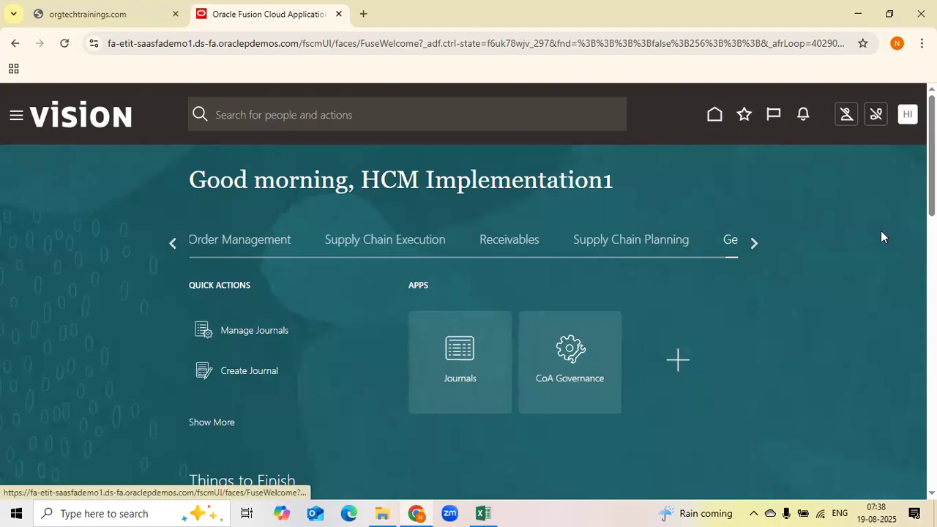
{"action": "left_click", "coordinate": [518, 259]}
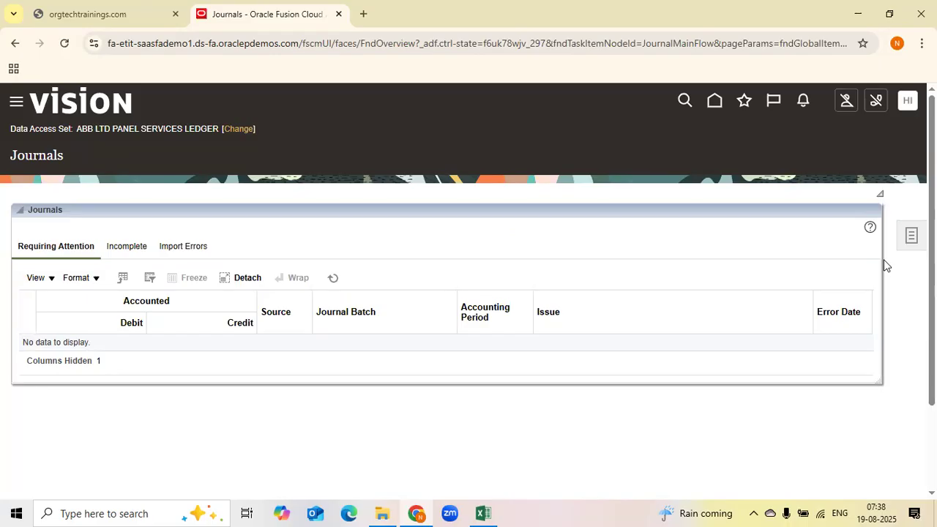
Review the Favorites list and the Recent Items list
{"action": "left_click", "coordinate": [744, 101]}
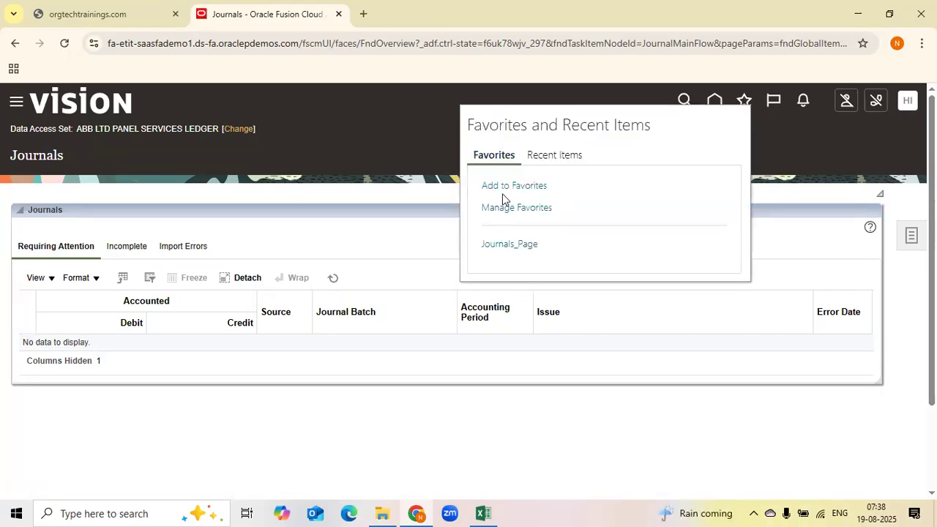
{"action": "left_click", "coordinate": [555, 155]}
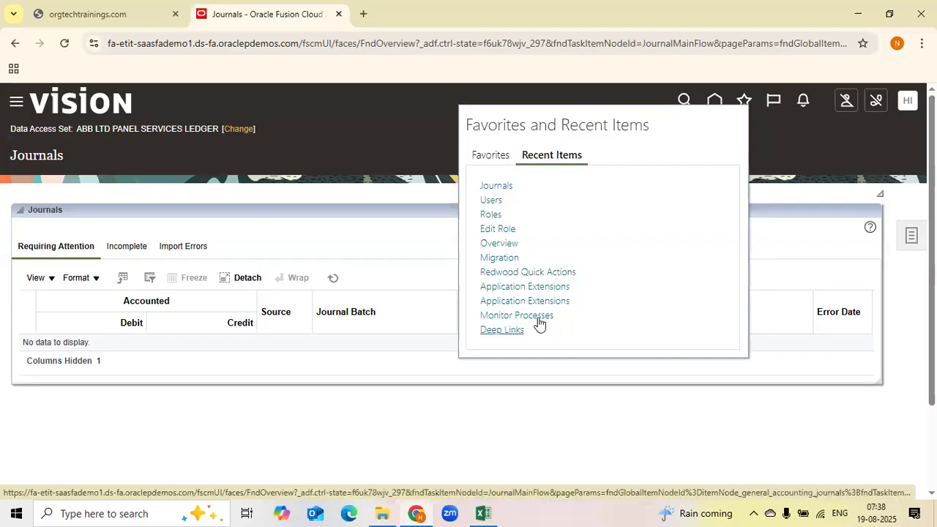
{"action": "left_click", "coordinate": [796, 152]}
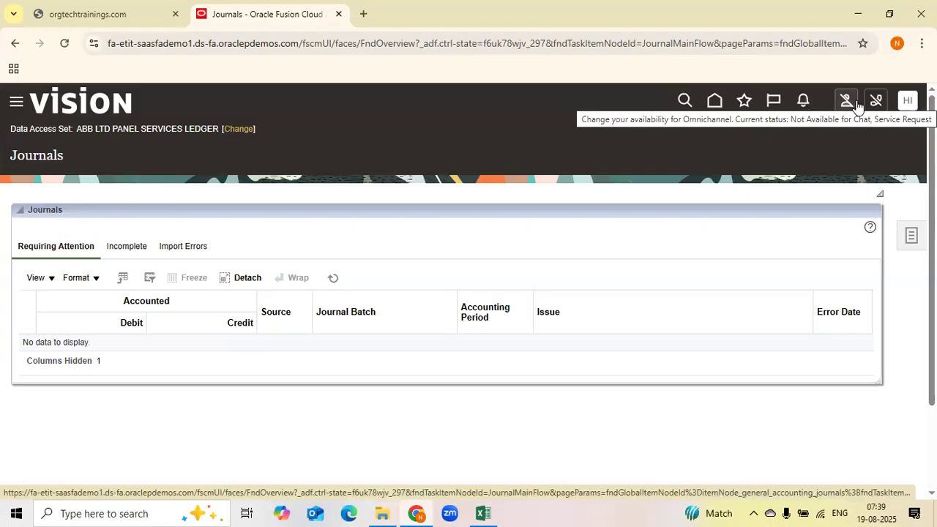
Open About This Application from the settings and actions menu
{"action": "left_click", "coordinate": [907, 102]}
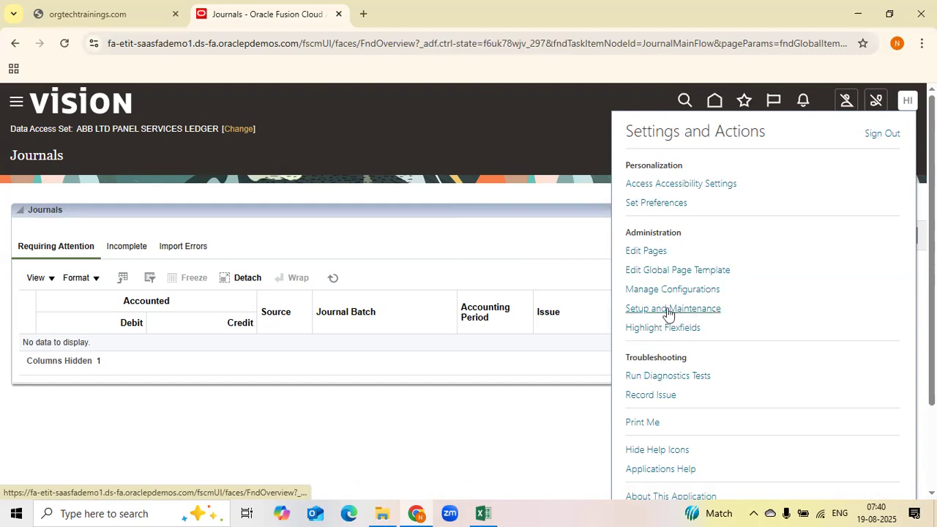
{"action": "scroll", "coordinate": [696, 414], "scroll_direction": "down", "scroll_amount": 3}
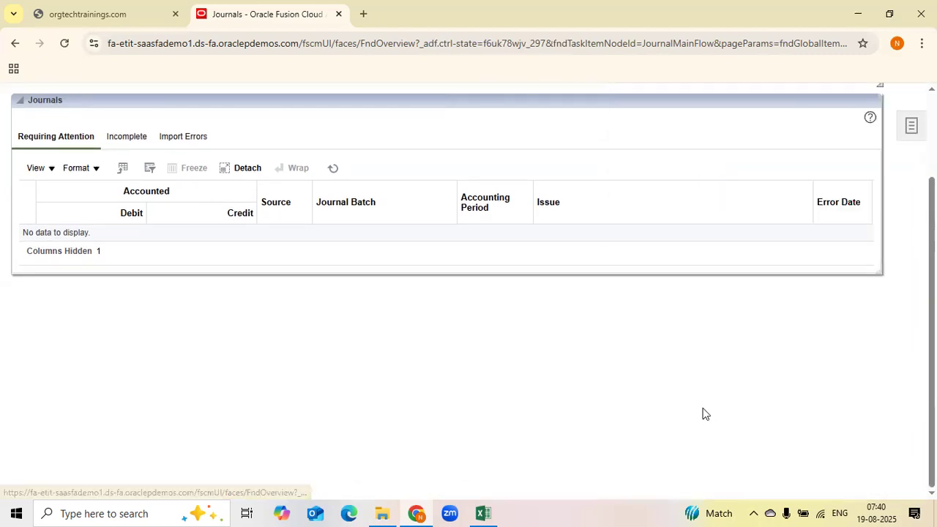
{"action": "scroll", "coordinate": [895, 104], "scroll_direction": "up", "scroll_amount": 3}
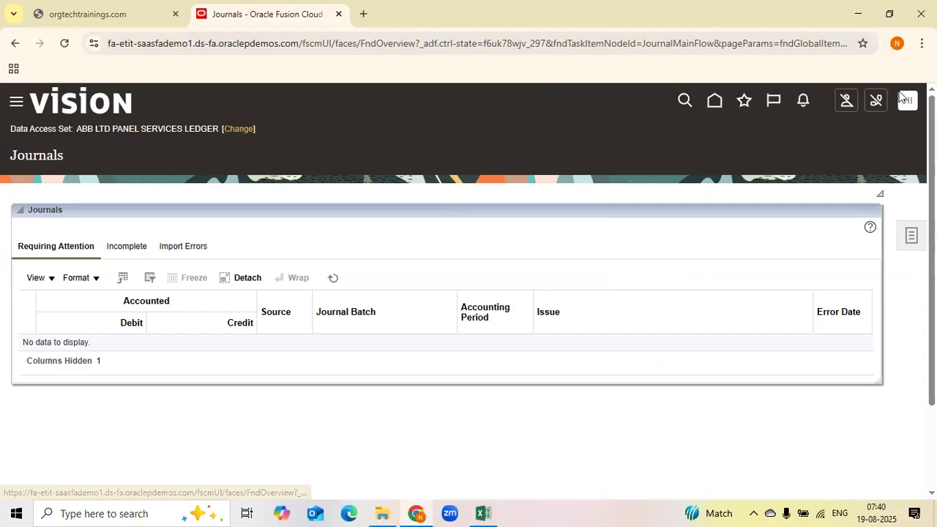
{"action": "scroll", "coordinate": [644, 366], "scroll_direction": "down", "scroll_amount": 3}
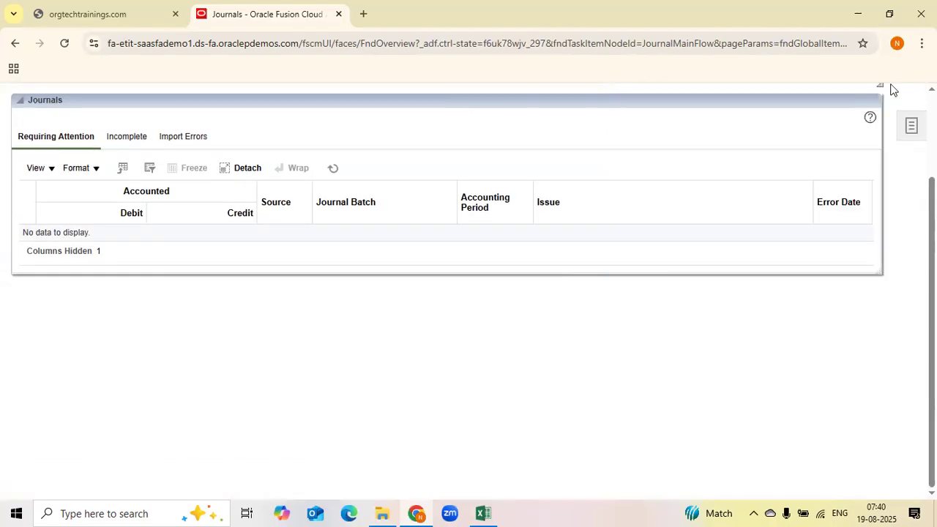
{"action": "scroll", "coordinate": [891, 88], "scroll_direction": "up", "scroll_amount": 1}
{"action": "scroll", "coordinate": [908, 117], "scroll_direction": "up", "scroll_amount": 3}
{"action": "scroll", "coordinate": [712, 343], "scroll_direction": "down", "scroll_amount": 2}
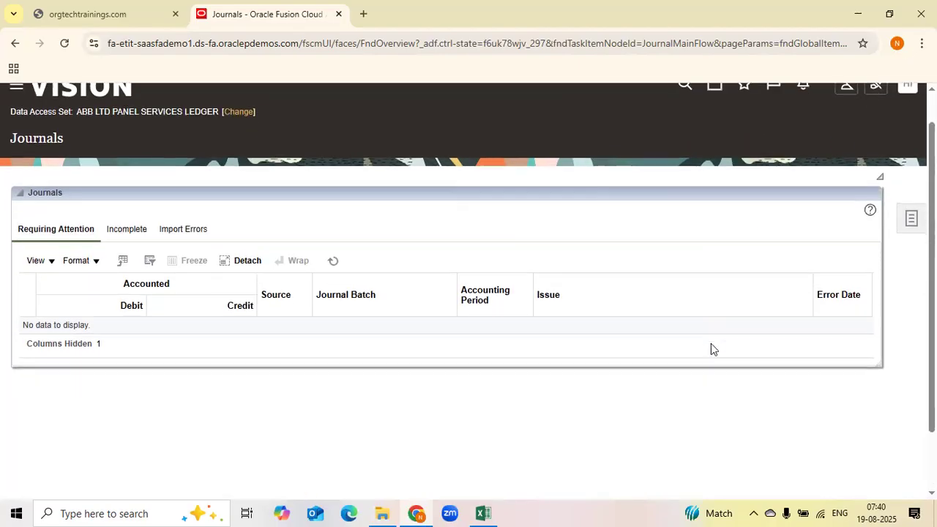
{"action": "scroll", "coordinate": [909, 103], "scroll_direction": "up", "scroll_amount": 2}
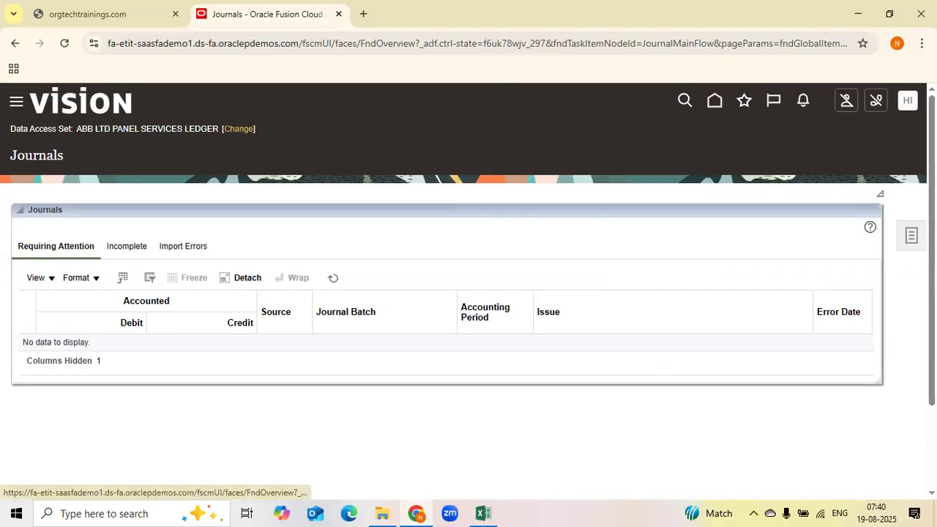
{"action": "scroll", "coordinate": [729, 268], "scroll_direction": "down", "scroll_amount": 1}
{"action": "scroll", "coordinate": [891, 140], "scroll_direction": "up", "scroll_amount": 1}
{"action": "scroll", "coordinate": [891, 141], "scroll_direction": "up", "scroll_amount": 1}
{"action": "key", "text": "ctrl+minus"}
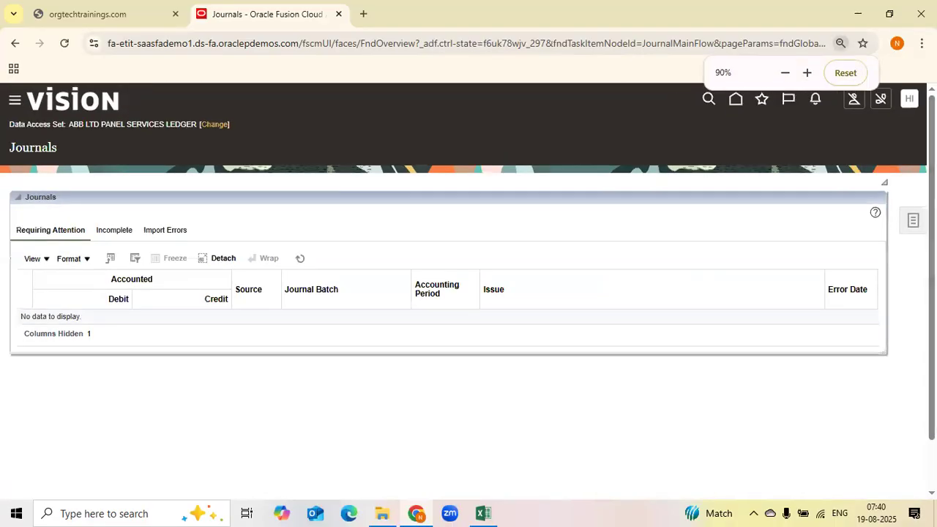
{"action": "left_click", "coordinate": [911, 97]}
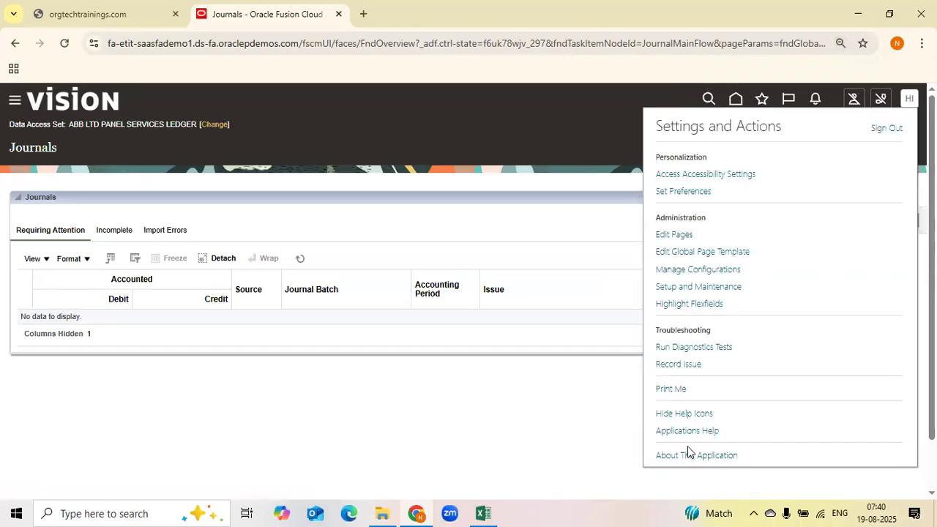
{"action": "left_click", "coordinate": [685, 455]}
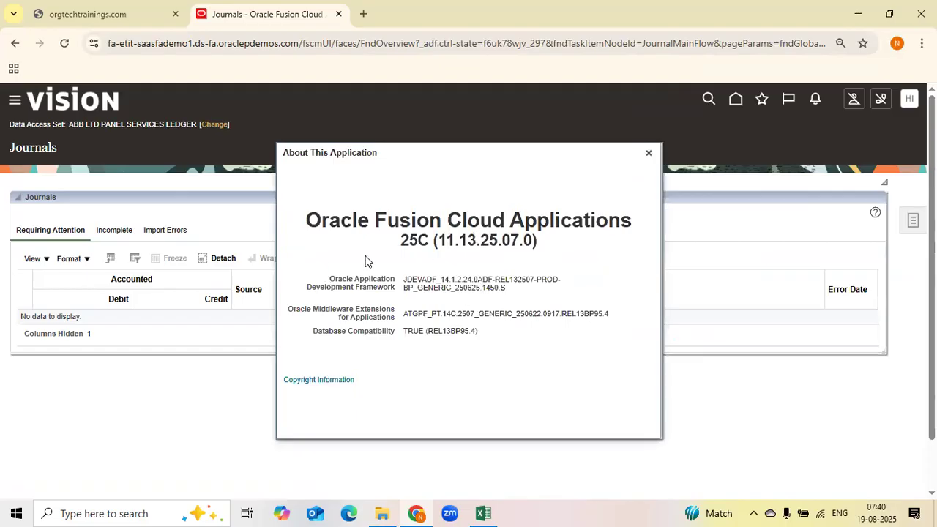
Highlight the 25C release label in the About This Application dialog
{"action": "left_click_drag", "start_coordinate": [402, 235], "coordinate": [426, 239]}
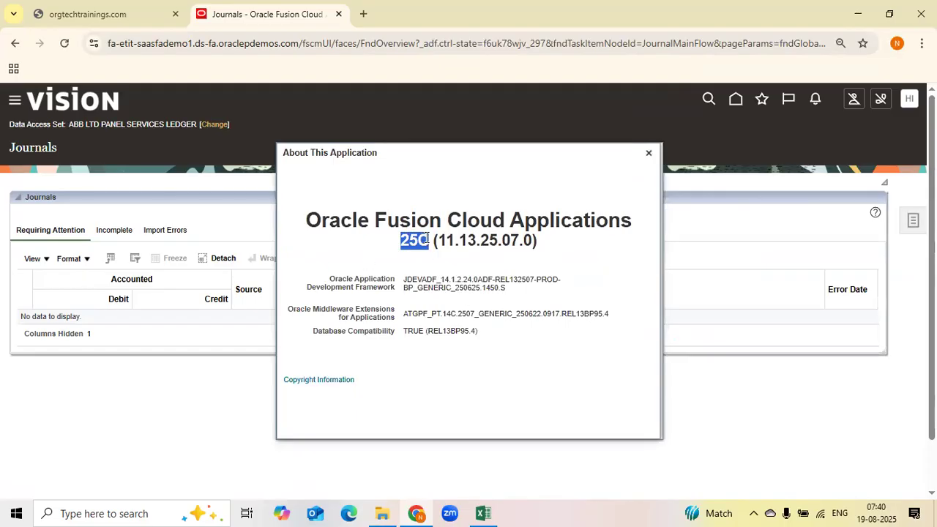
{"action": "right_click", "coordinate": [426, 239]}
{"action": "key", "text": "Escape"}
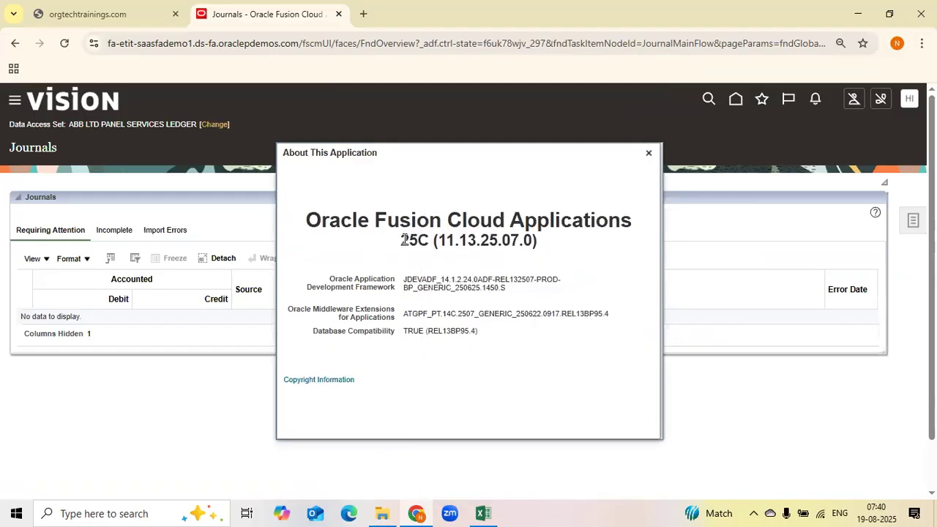
{"action": "left_click_drag", "start_coordinate": [404, 240], "coordinate": [431, 240]}
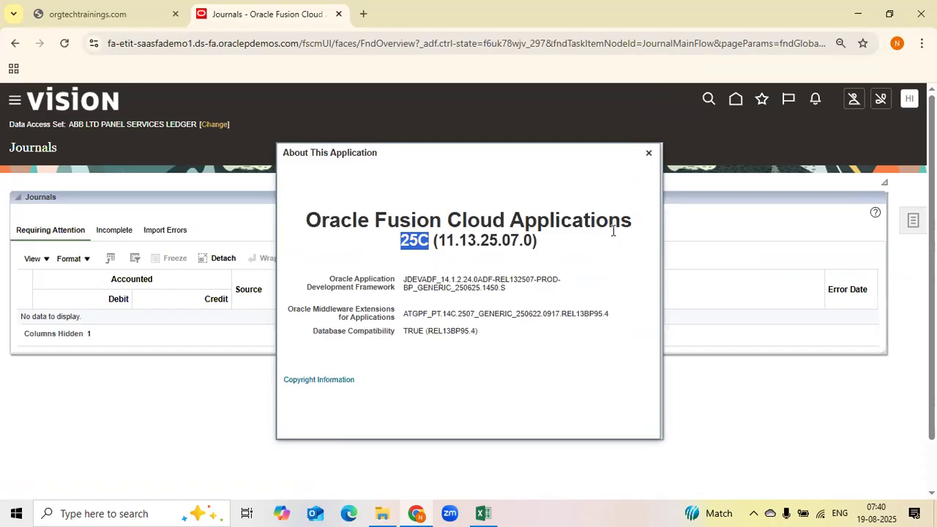
{"action": "left_click_drag", "start_coordinate": [418, 240], "coordinate": [429, 240]}
Switch to Excel and enter Jan-Mar and Apr-Jun in cells J31 and J32
{"action": "left_click", "coordinate": [482, 513]}
{"action": "left_click", "coordinate": [533, 345]}
{"action": "scroll", "coordinate": [439, 278], "scroll_direction": "up", "scroll_amount": 2}
{"action": "scroll", "coordinate": [545, 315], "scroll_direction": "down", "scroll_amount": 4}
{"action": "scroll", "coordinate": [544, 315], "scroll_direction": "down", "scroll_amount": 1}
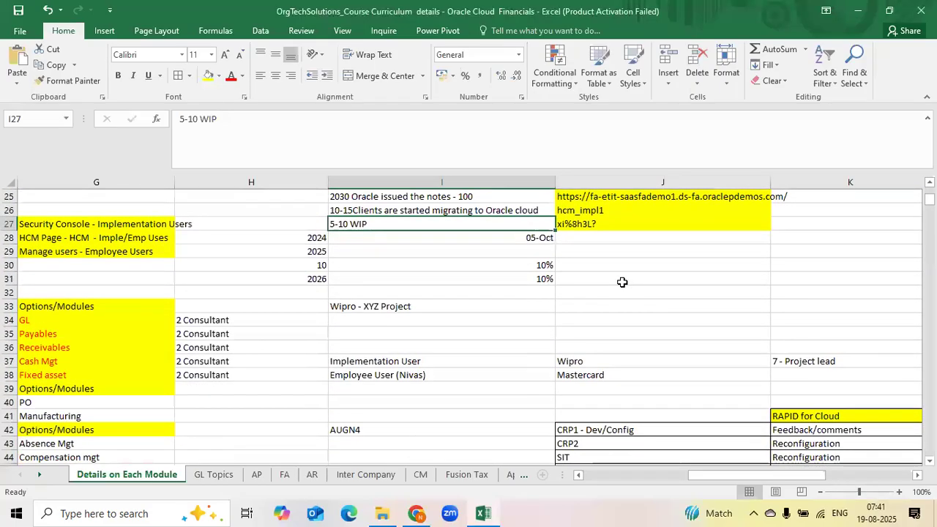
{"action": "left_click", "coordinate": [748, 280]}
{"action": "type", "text": "Jan-Mar"}
{"action": "key", "text": "Return"}
{"action": "type", "text": "Apr-"}
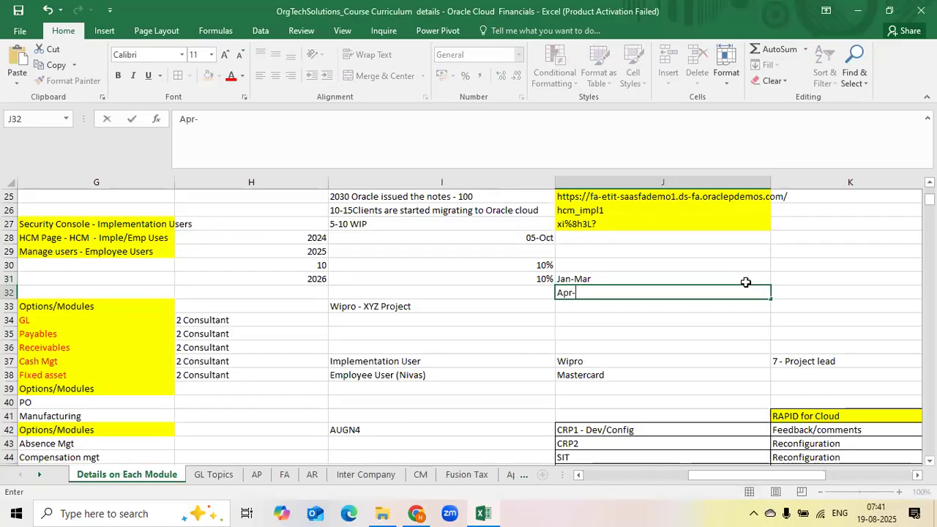
{"action": "type", "text": "Jun"}
{"action": "key", "text": "Return"}
Enter Jul-Sep and Oct-Nov in cells J33 and J34
{"action": "type", "text": "Jul-"}
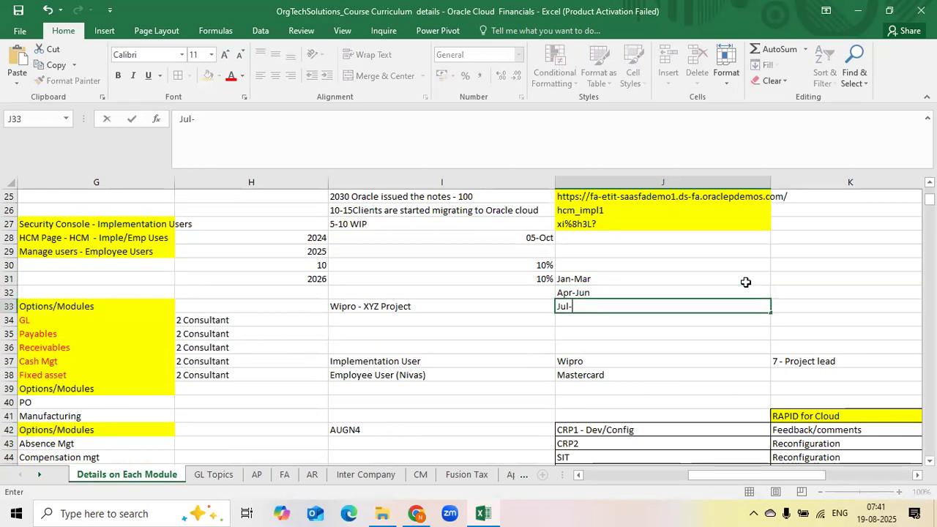
{"action": "type", "text": "Sep"}
{"action": "key", "text": "Return"}
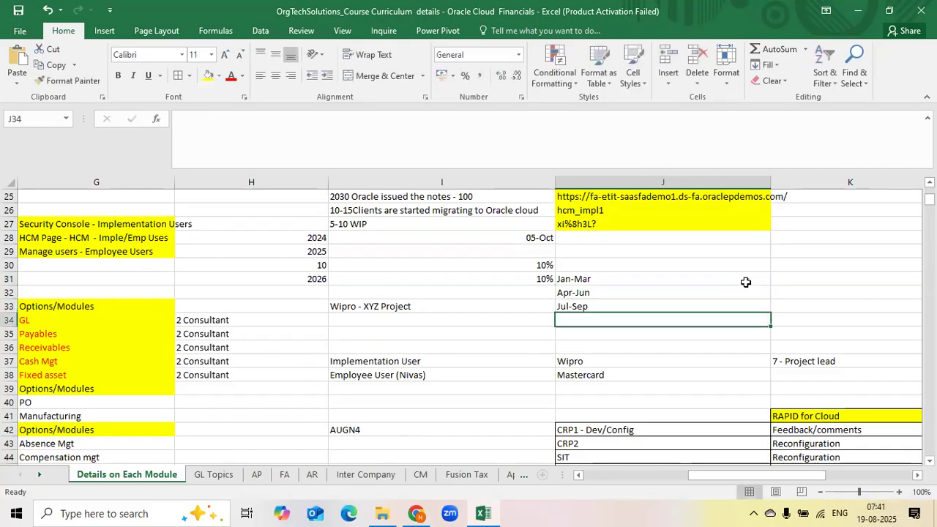
{"action": "type", "text": "Oct-Nov"}
{"action": "key", "text": "BackSpace"}
{"action": "key", "text": "BackSpace"}
{"action": "key", "text": "BackSpace"}
{"action": "key", "text": "BackSpace"}
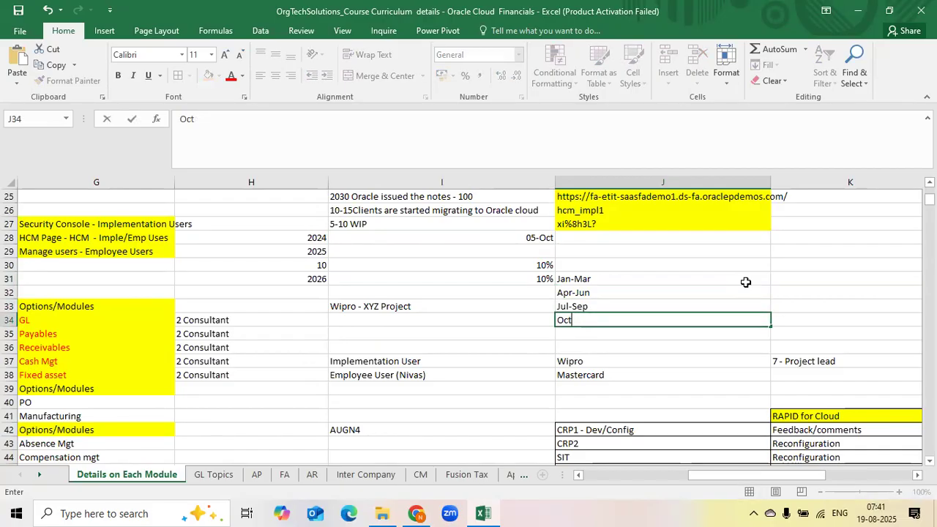
{"action": "type", "text": "-Noc"}
{"action": "key", "text": "BackSpace"}
{"action": "type", "text": "v"}
{"action": "key", "text": "Return"}
Enter the release label 25A in cell K31 beside Jan-Mar
{"action": "left_click", "coordinate": [599, 306]}
{"action": "left_click", "coordinate": [597, 280]}
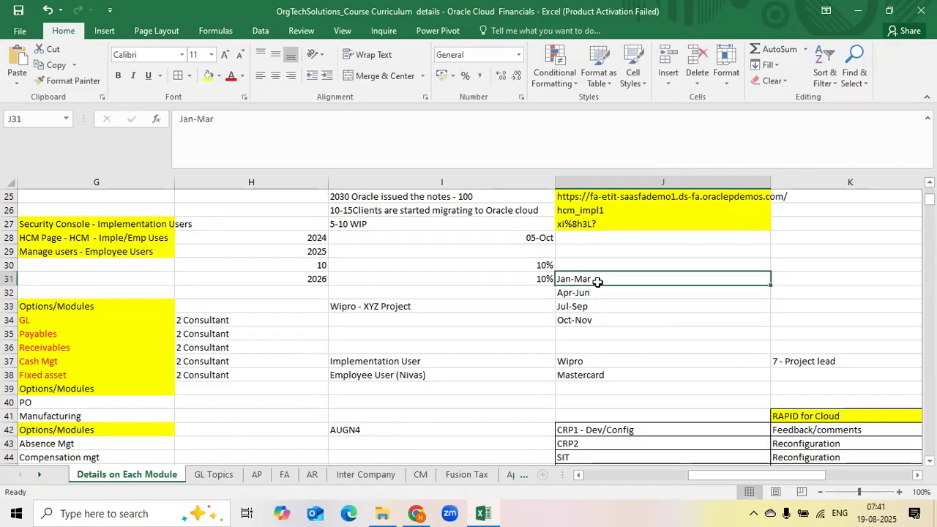
{"action": "left_click_drag", "start_coordinate": [598, 281], "coordinate": [596, 320]}
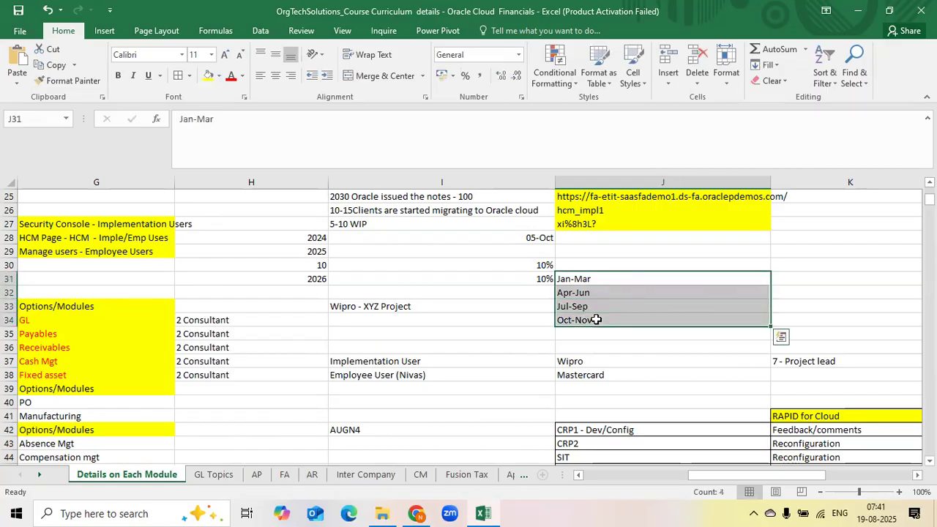
{"action": "left_click", "coordinate": [599, 309]}
{"action": "left_click", "coordinate": [781, 281]}
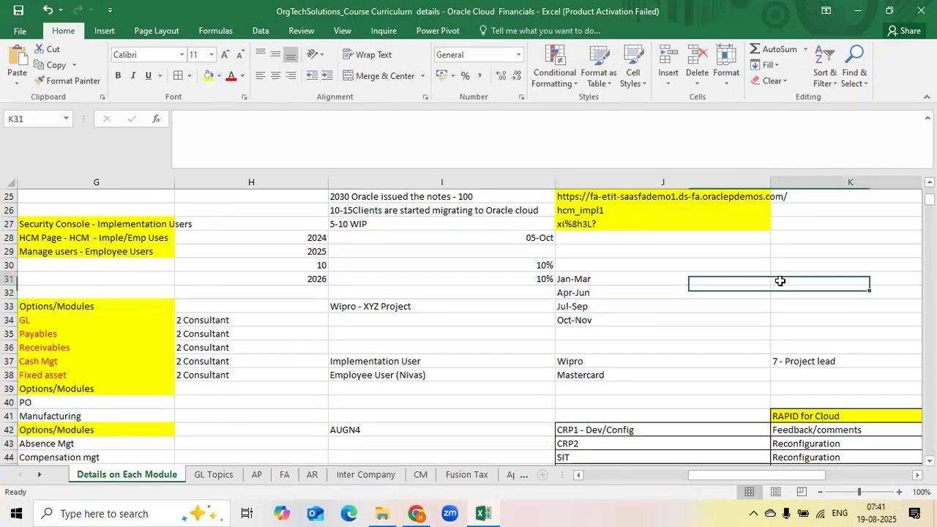
{"action": "type", "text": "25"}
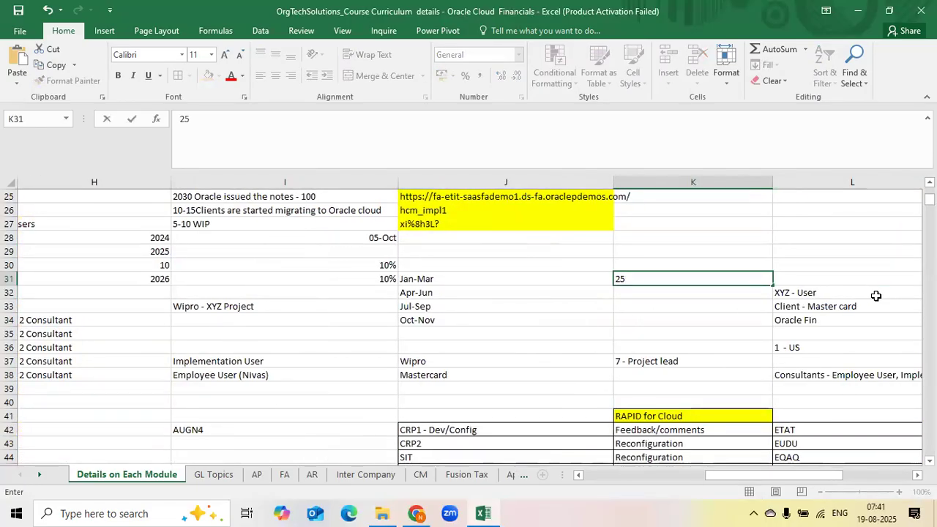
{"action": "type", "text": "A"}
{"action": "key", "text": "Return"}
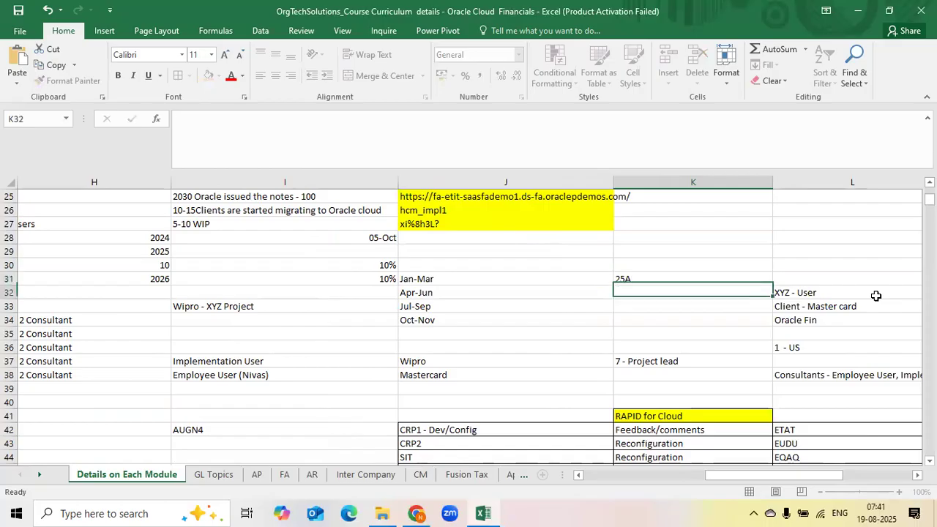
Enter 25B, 25C and 25D in cells K32 to K34
{"action": "type", "text": "25B"}
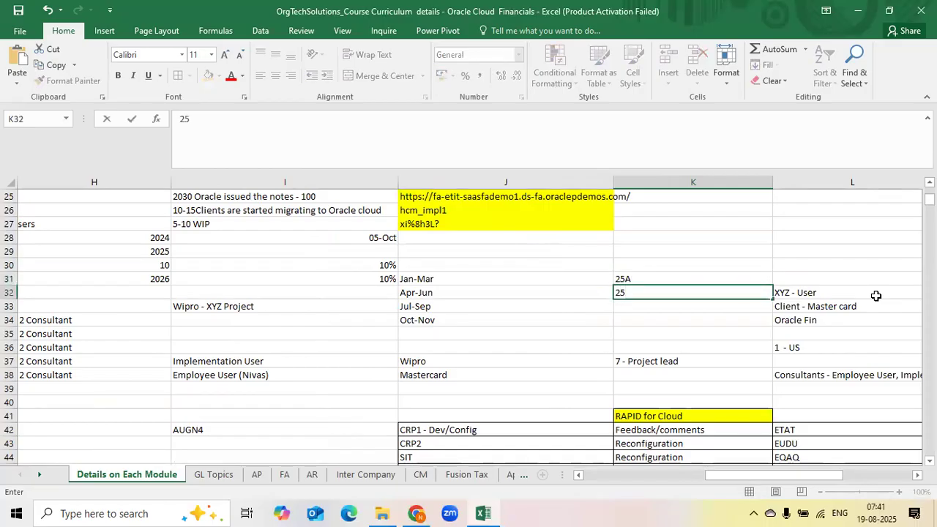
{"action": "key", "text": "Return"}
{"action": "type", "text": "25C"}
{"action": "key", "text": "Return"}
{"action": "type", "text": "D"}
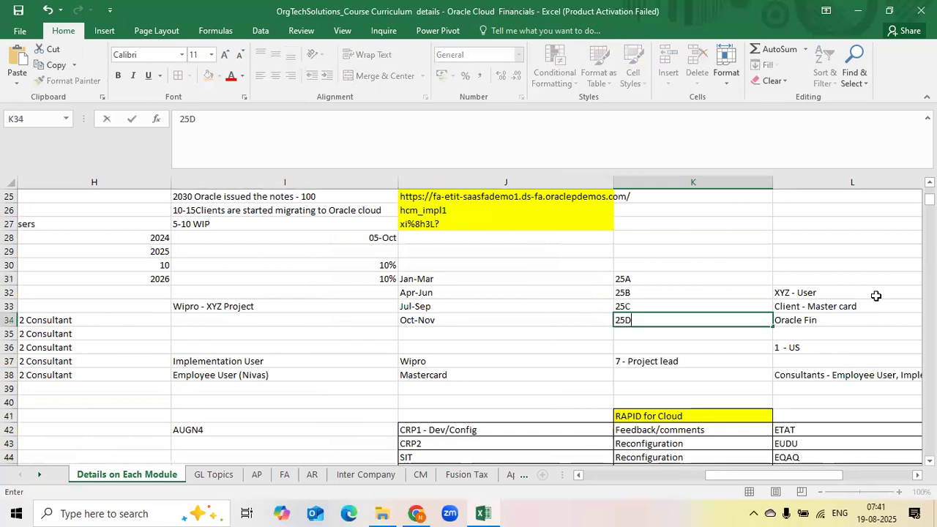
{"action": "key", "text": "Return"}
Fill the quarter and release cells J31:K34 with yellow
{"action": "left_click", "coordinate": [650, 281]}
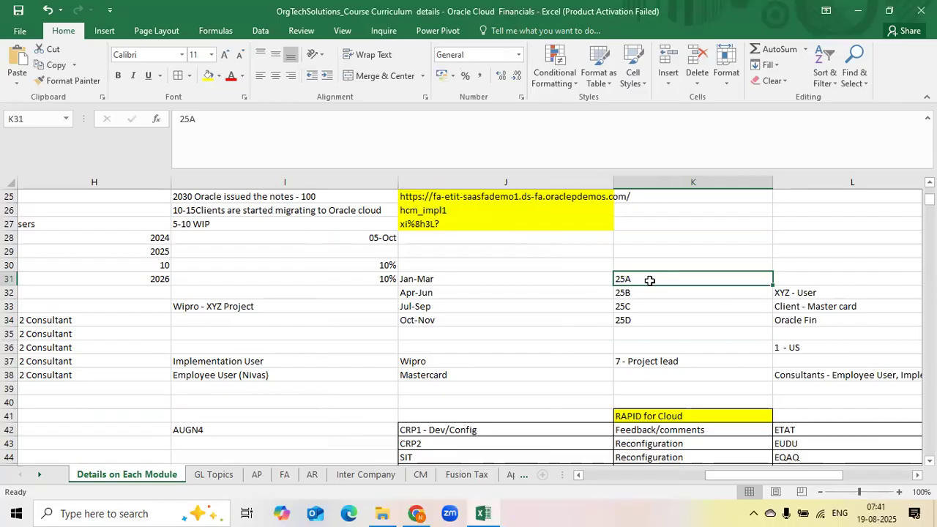
{"action": "left_click_drag", "start_coordinate": [495, 277], "coordinate": [636, 317]}
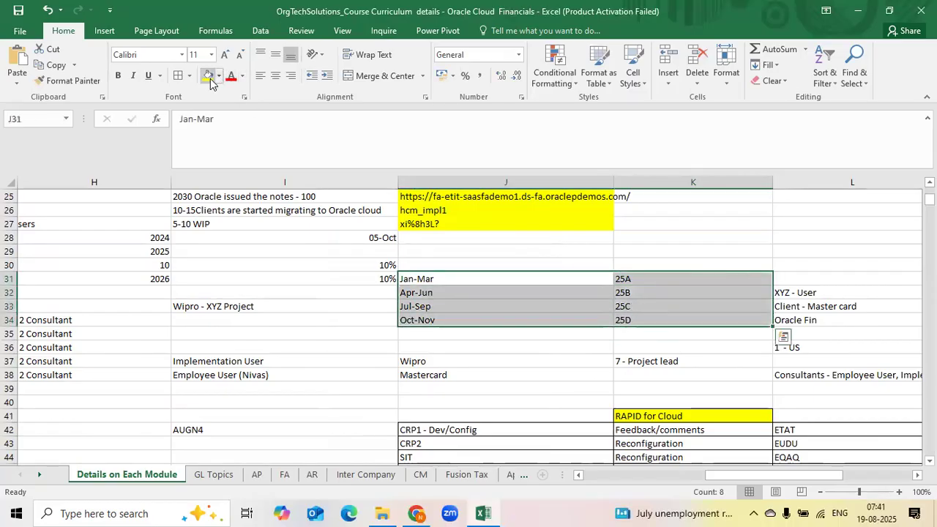
{"action": "left_click", "coordinate": [210, 76]}
{"action": "left_click", "coordinate": [644, 283]}
{"action": "left_click", "coordinate": [630, 306]}
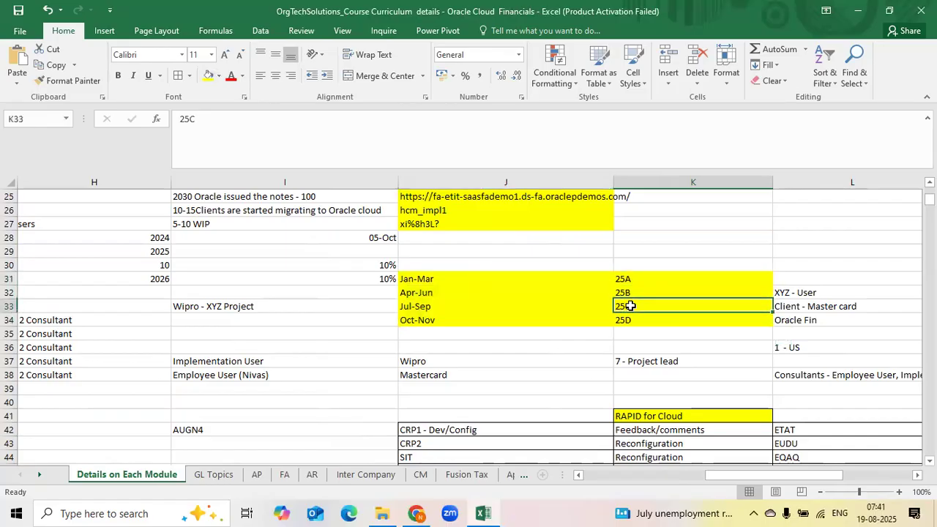
Switch to the browser, highlight the 25C release label in About This Application, close the dialog and return to Excel
{"action": "key", "text": "alt+Tab"}
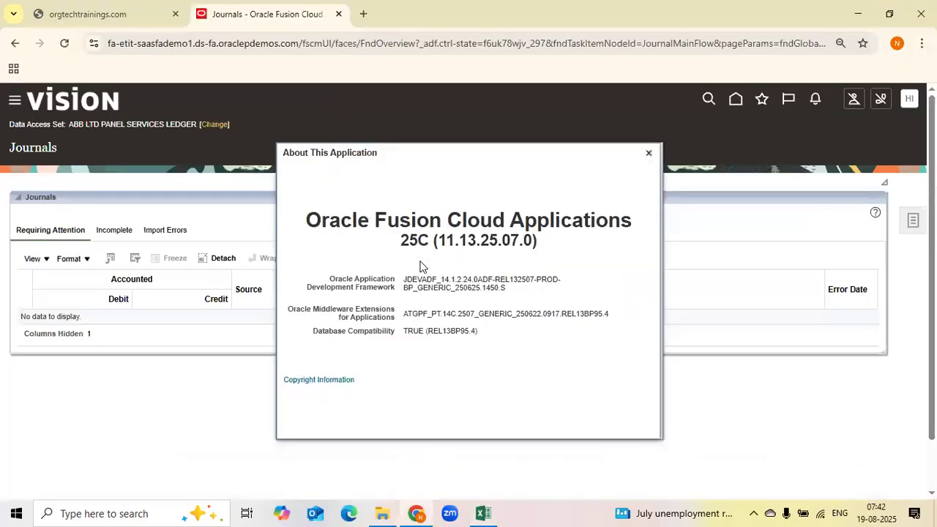
{"action": "left_click_drag", "start_coordinate": [401, 240], "coordinate": [429, 240]}
{"action": "left_click_drag", "start_coordinate": [306, 219], "coordinate": [468, 242]}
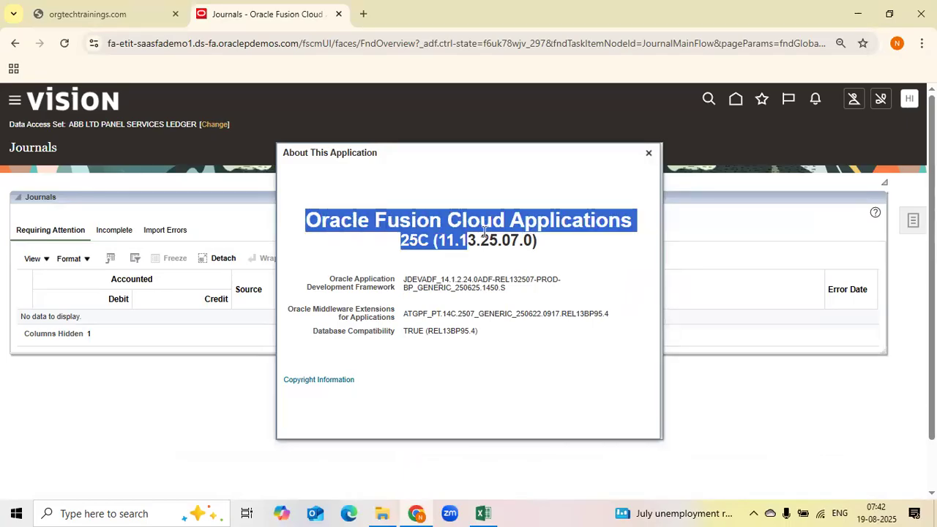
{"action": "left_click_drag", "start_coordinate": [549, 247], "coordinate": [305, 228]}
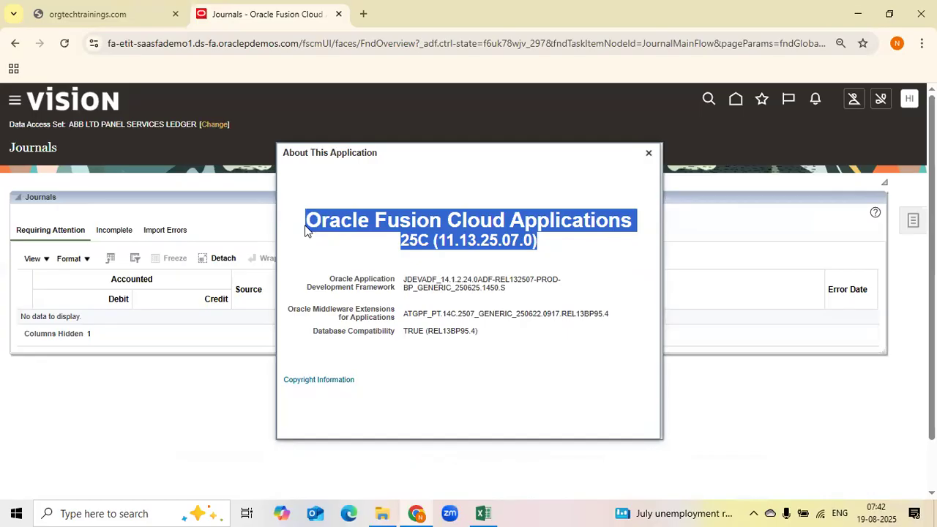
{"action": "left_click", "coordinate": [403, 242]}
{"action": "double_click", "coordinate": [405, 245]}
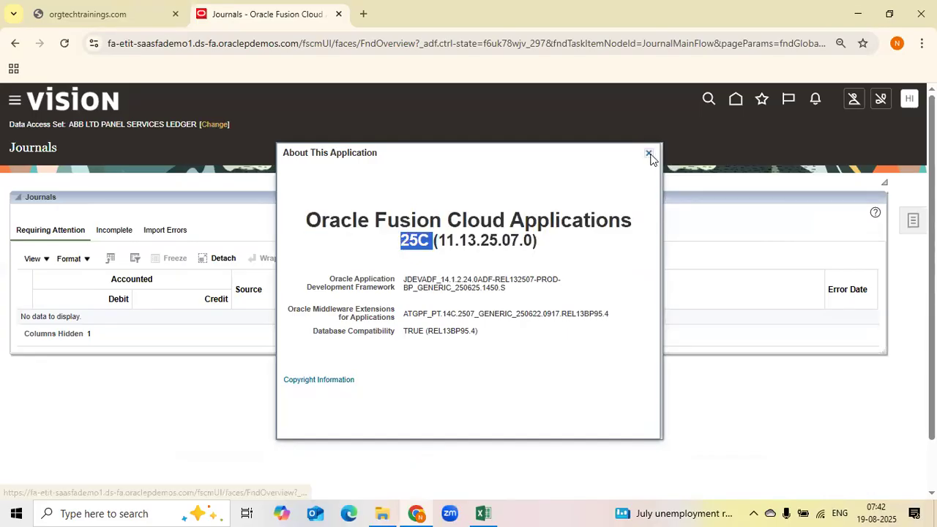
{"action": "left_click", "coordinate": [649, 154]}
{"action": "key", "text": "alt+Tab"}
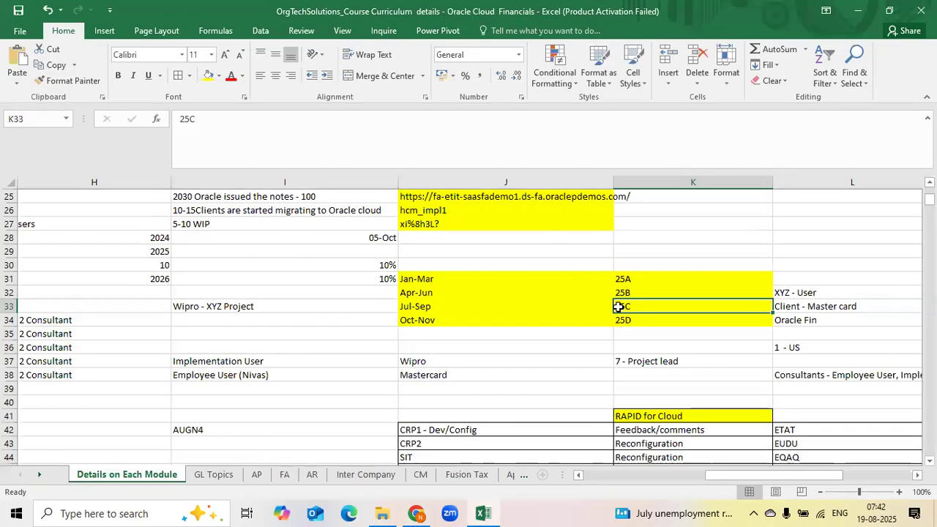
Mark the Application Look and Feel topic with today's date in Status and Done in Date
{"action": "left_click", "coordinate": [623, 323]}
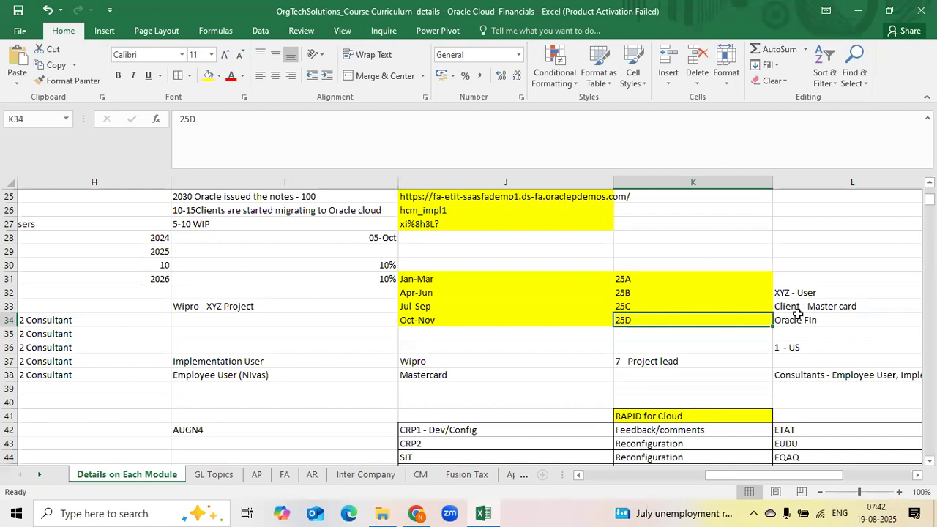
{"action": "left_click", "coordinate": [722, 265]}
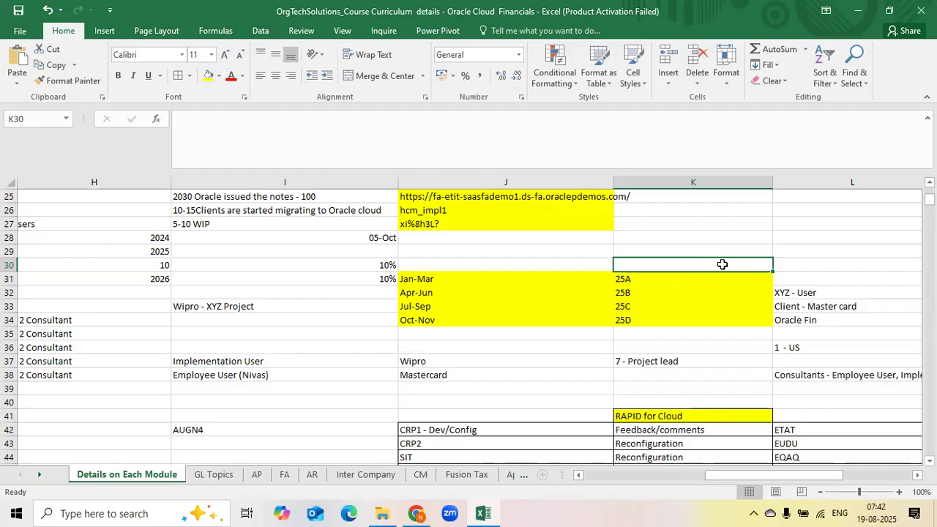
{"action": "left_click_drag", "start_coordinate": [623, 279], "coordinate": [628, 316]}
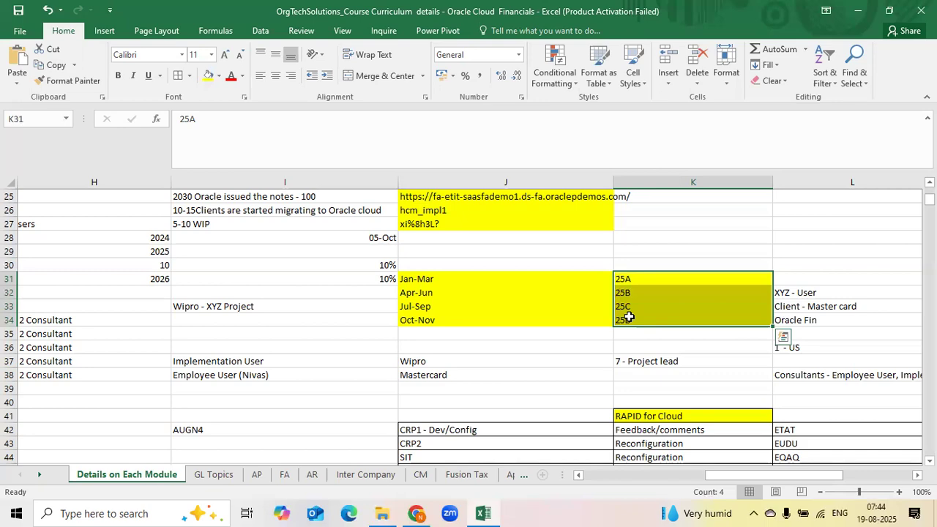
{"action": "key", "text": "Left"}
{"action": "key", "text": "Left"}
{"action": "key", "text": "Left"}
{"action": "key", "text": "Left"}
{"action": "key", "text": "Left"}
{"action": "key", "text": "Left"}
{"action": "key", "text": "Left"}
{"action": "key", "text": "Left"}
{"action": "key", "text": "Left"}
{"action": "key", "text": "Left"}
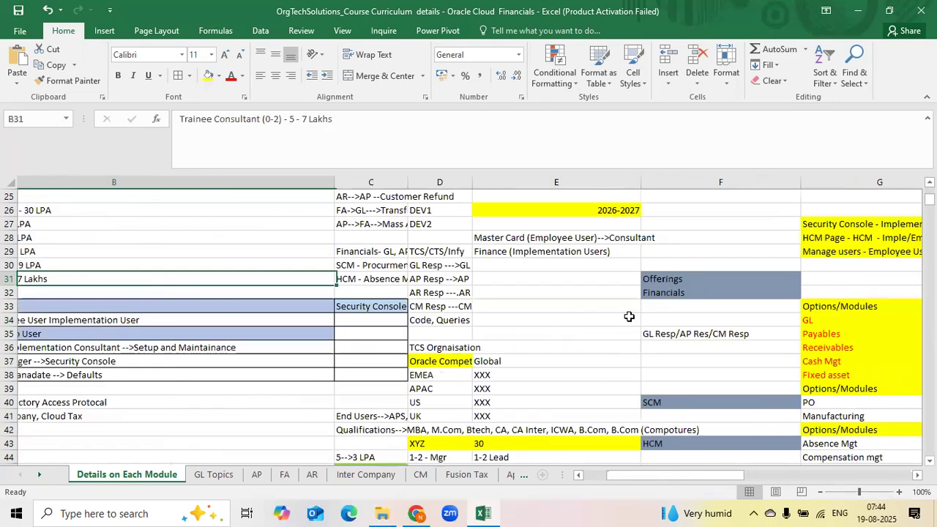
{"action": "scroll", "coordinate": [629, 316], "scroll_direction": "up", "scroll_amount": 8}
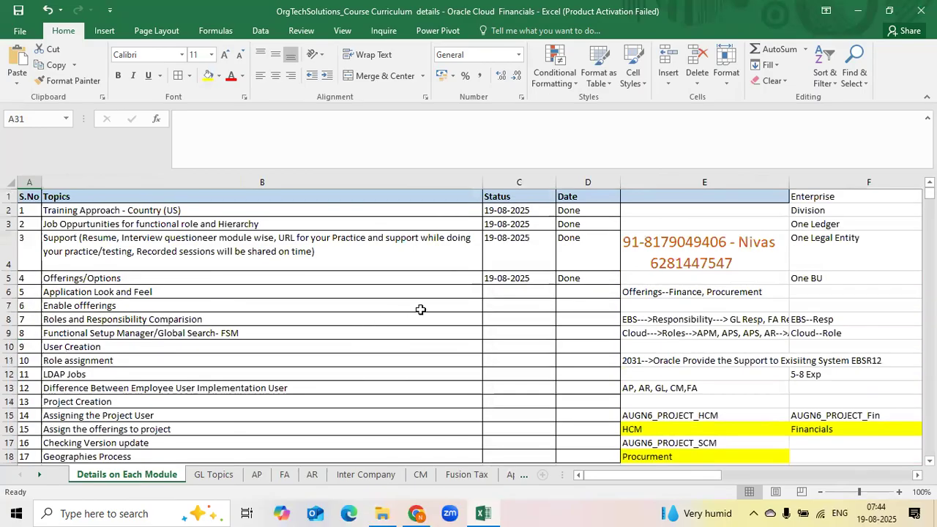
{"action": "left_click", "coordinate": [515, 291]}
{"action": "key", "text": "ctrl+semicolon"}
{"action": "key", "text": "Tab"}
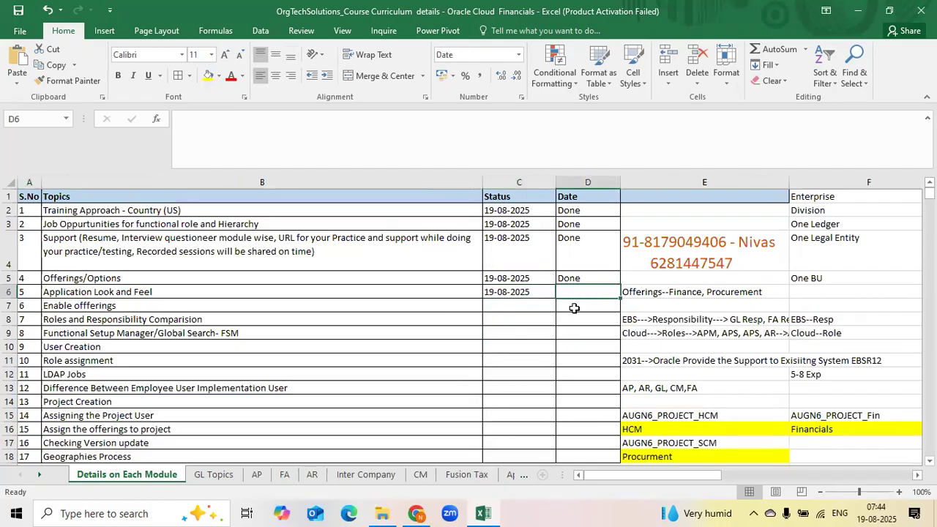
{"action": "type", "text": "Done"}
Mark the Checking Version update topic with today's date in Status and Done in Date
{"action": "left_click", "coordinate": [183, 291]}
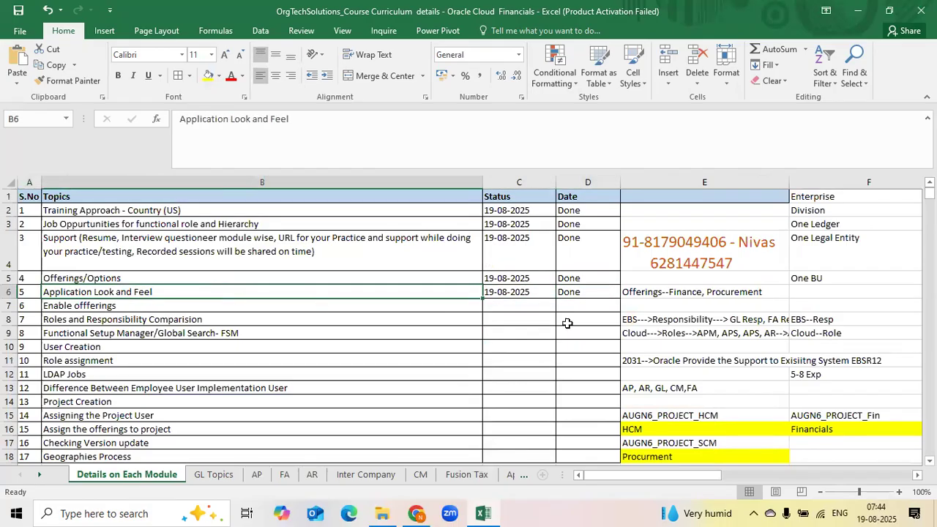
{"action": "scroll", "coordinate": [146, 346], "scroll_direction": "down", "scroll_amount": 2}
{"action": "left_click", "coordinate": [147, 346]}
{"action": "left_click", "coordinate": [176, 334]}
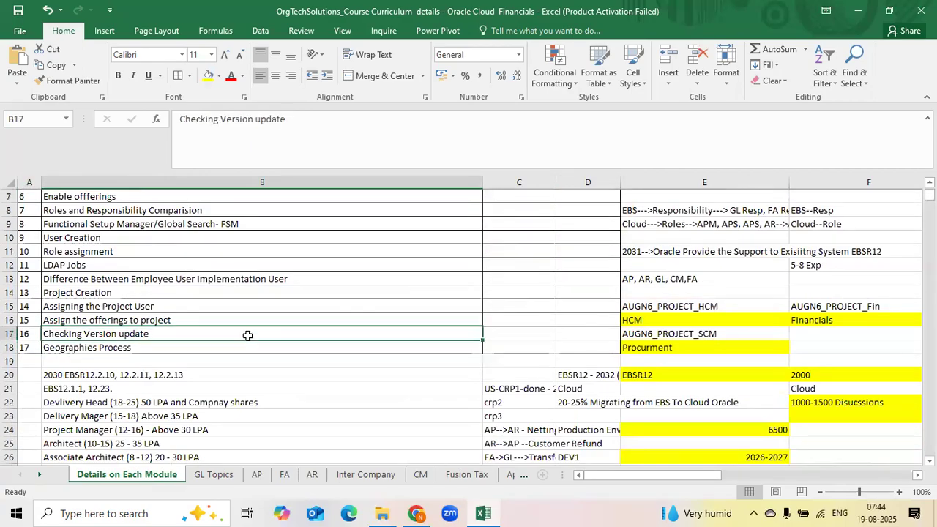
{"action": "key", "text": "Right"}
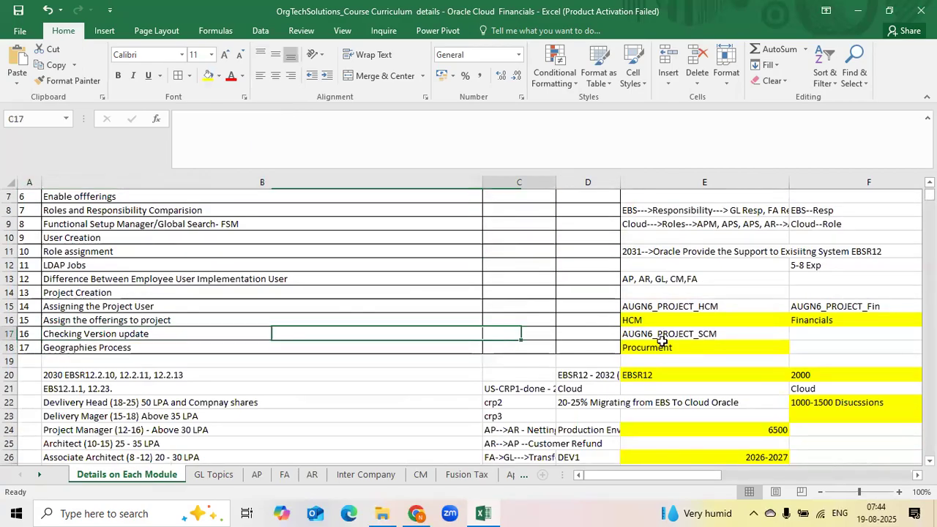
{"action": "key", "text": "ctrl+semicolon"}
{"action": "key", "text": "Tab"}
{"action": "type", "text": "Done"}
{"action": "key", "text": "Return"}
Select the curriculum table A1:D17 and left-align its contents
{"action": "key", "text": "Up"}
{"action": "key", "text": "Right"}
{"action": "key", "text": "Right"}
{"action": "key", "text": "shift+Left"}
{"action": "key", "text": "shift+Left"}
{"action": "key", "text": "shift+Left"}
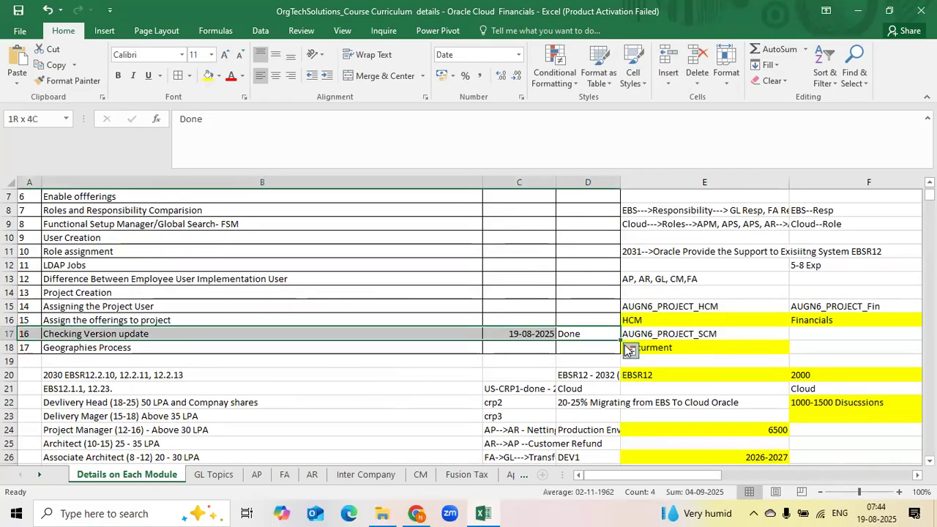
{"action": "key", "text": "shift+Up"}
{"action": "key", "text": "shift+Up"}
{"action": "key", "text": "shift+Up"}
{"action": "key", "text": "shift+Up"}
{"action": "key", "text": "shift+Up"}
{"action": "key", "text": "shift+Up"}
{"action": "key", "text": "shift+Up"}
{"action": "key", "text": "shift+Up"}
{"action": "key", "text": "shift+Up"}
{"action": "key", "text": "shift+Up"}
{"action": "key", "text": "shift+Up"}
{"action": "key", "text": "shift+Up"}
{"action": "key", "text": "shift+Up"}
{"action": "key", "text": "shift+Up"}
{"action": "key", "text": "shift+Up"}
{"action": "key", "text": "shift+Up"}
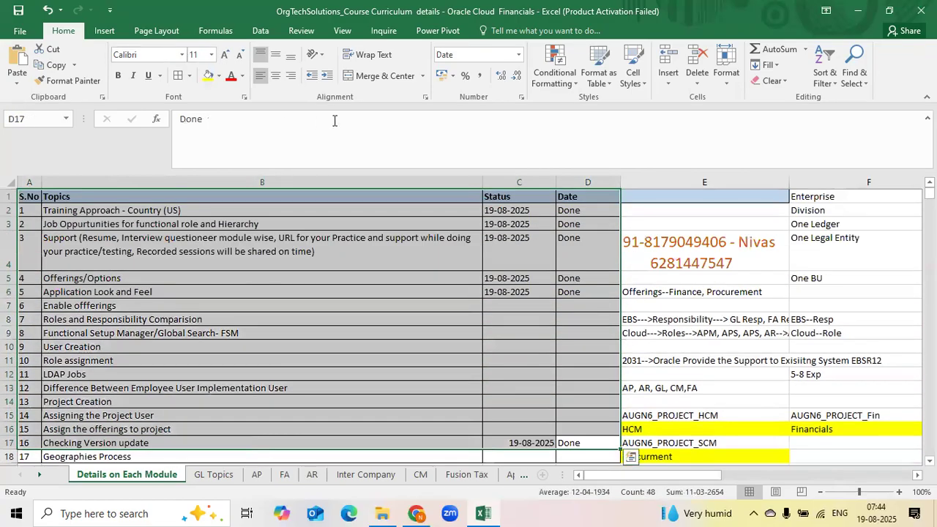
{"action": "left_click", "coordinate": [259, 56]}
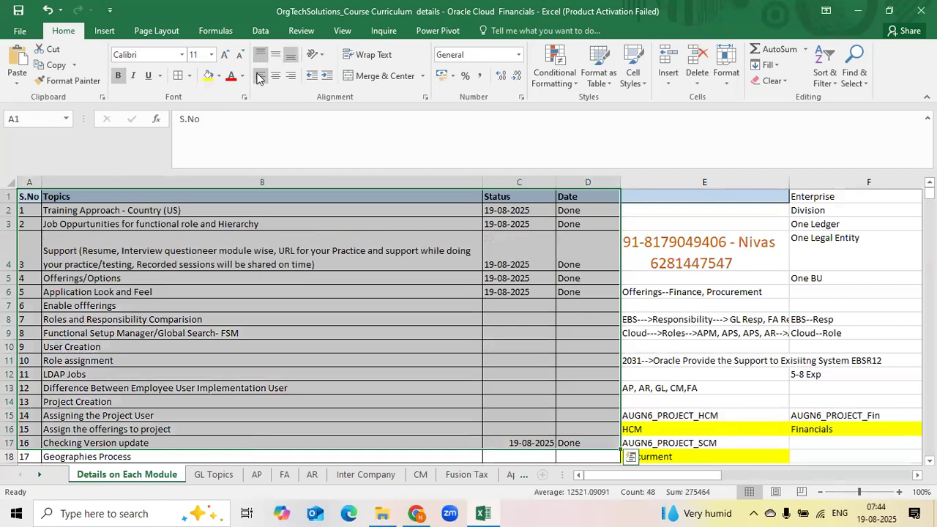
{"action": "left_click", "coordinate": [259, 77]}
{"action": "left_click", "coordinate": [260, 55]}
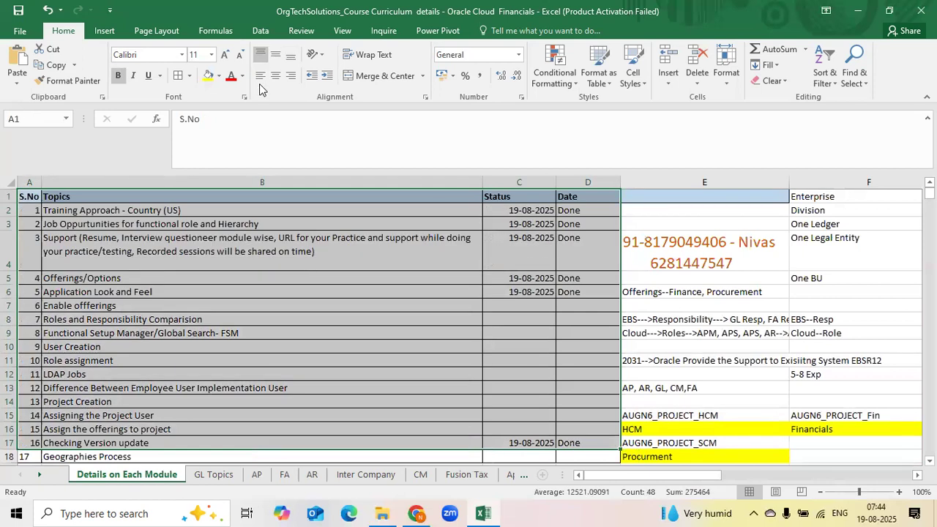
{"action": "left_click", "coordinate": [260, 76]}
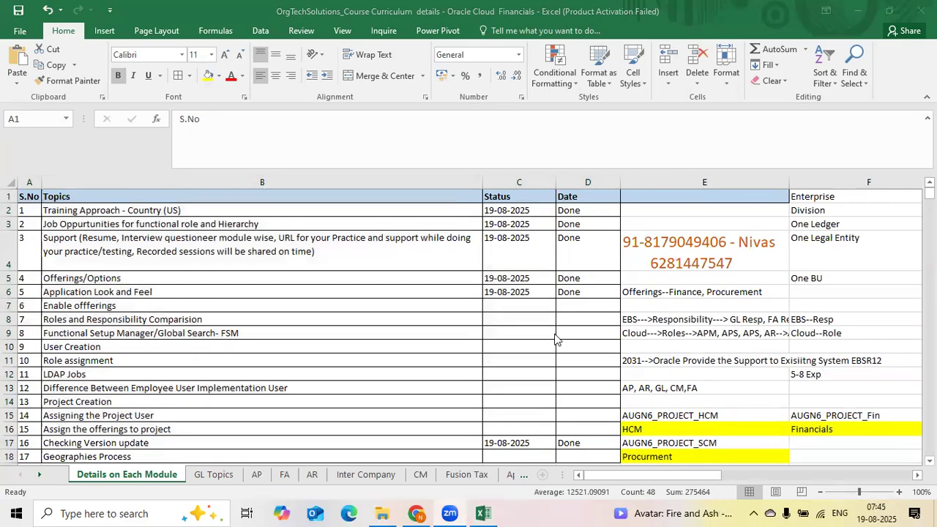
Review the completed topics, statuses and dates in rows 1 to 7 of the curriculum table
{"action": "left_click", "coordinate": [538, 304]}
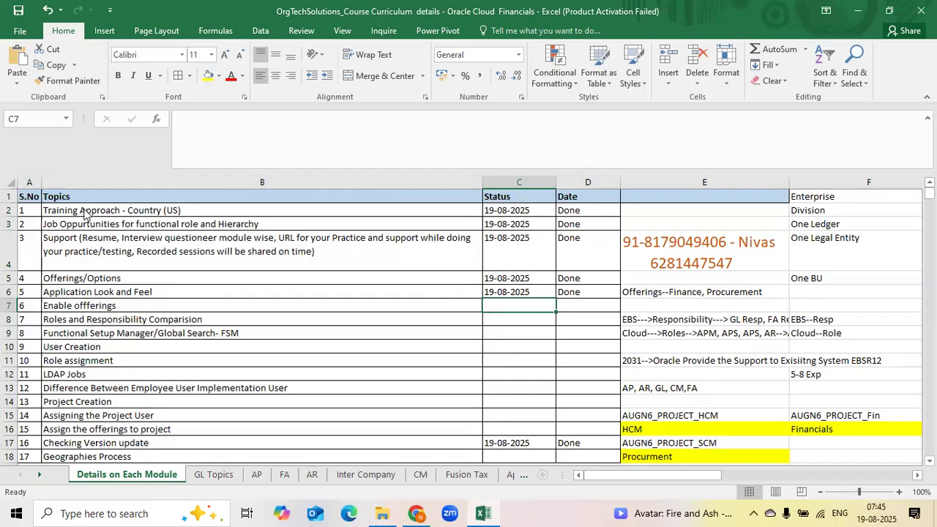
{"action": "key", "text": "ctrl+Home"}
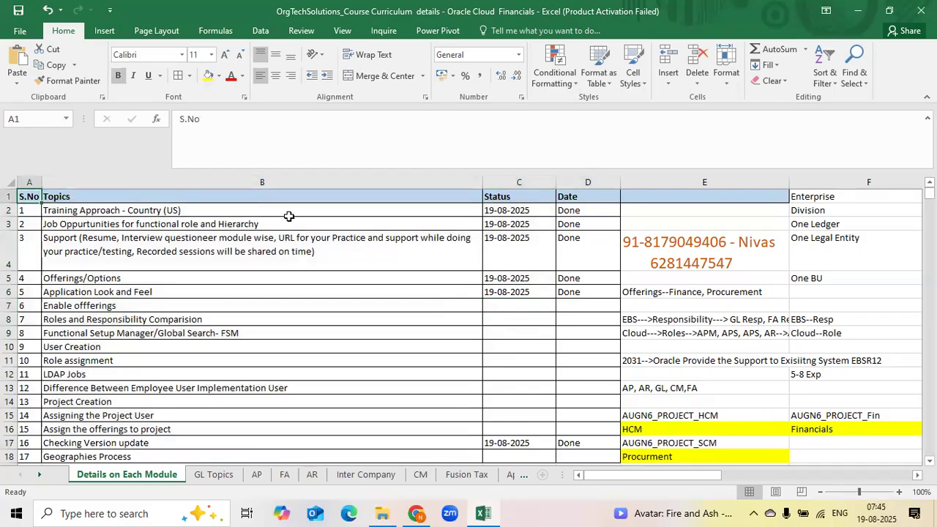
{"action": "left_click_drag", "start_coordinate": [59, 196], "coordinate": [613, 304]}
{"action": "left_click", "coordinate": [595, 300]}
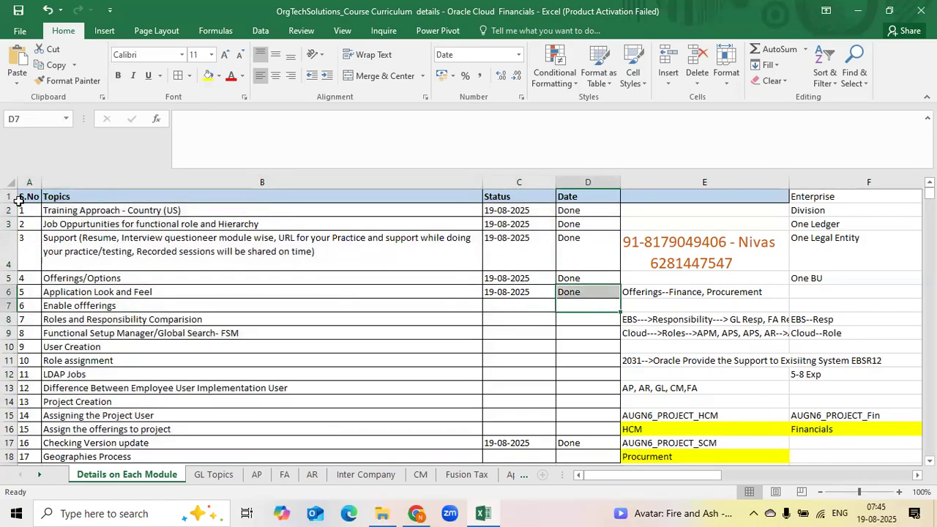
{"action": "left_click_drag", "start_coordinate": [22, 196], "coordinate": [604, 293]}
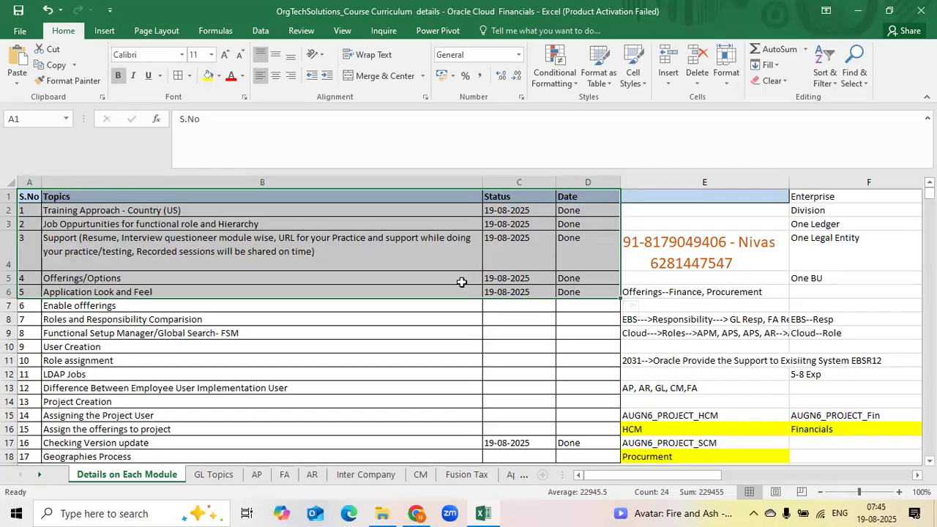
{"action": "left_click", "coordinate": [491, 305]}
{"action": "left_click", "coordinate": [159, 304]}
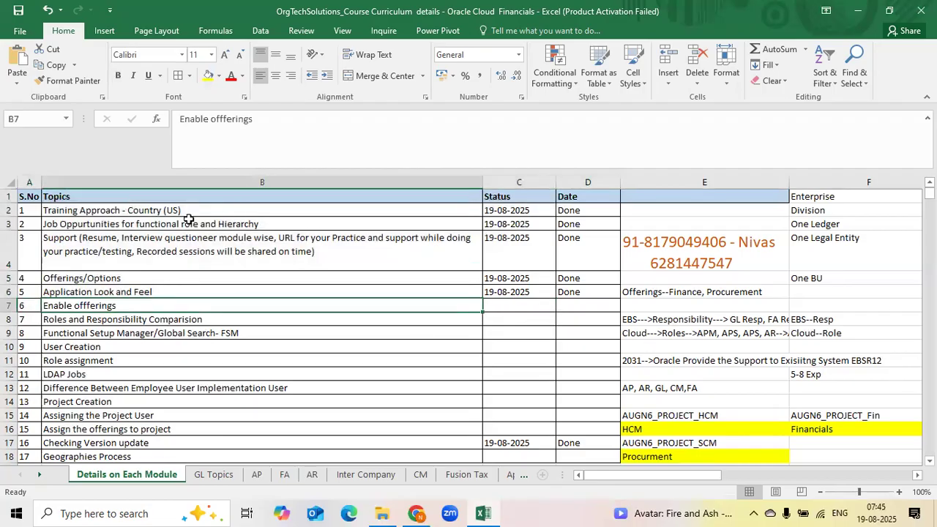
{"action": "left_click_drag", "start_coordinate": [179, 215], "coordinate": [506, 305]}
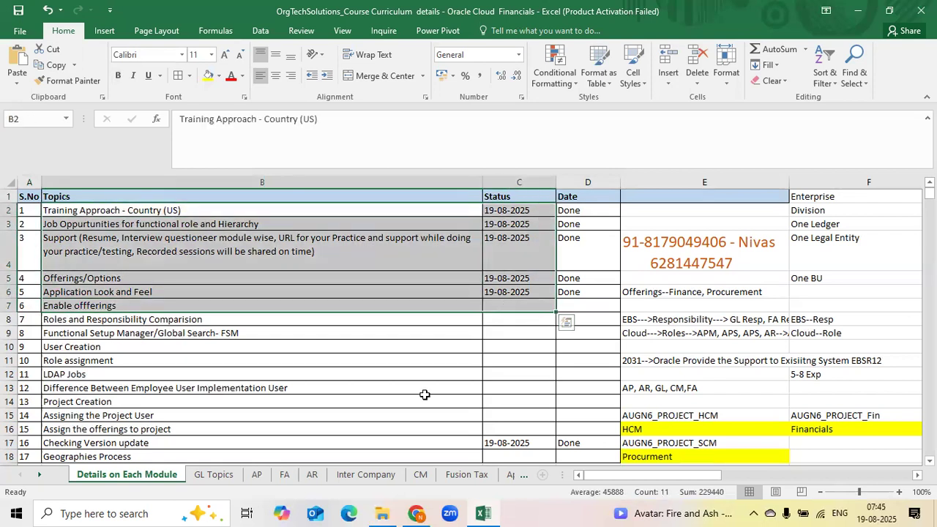
Review the GL Topics sheet and return to the Details on Each Module sheet of the curriculum workbook
{"action": "left_click", "coordinate": [225, 477]}
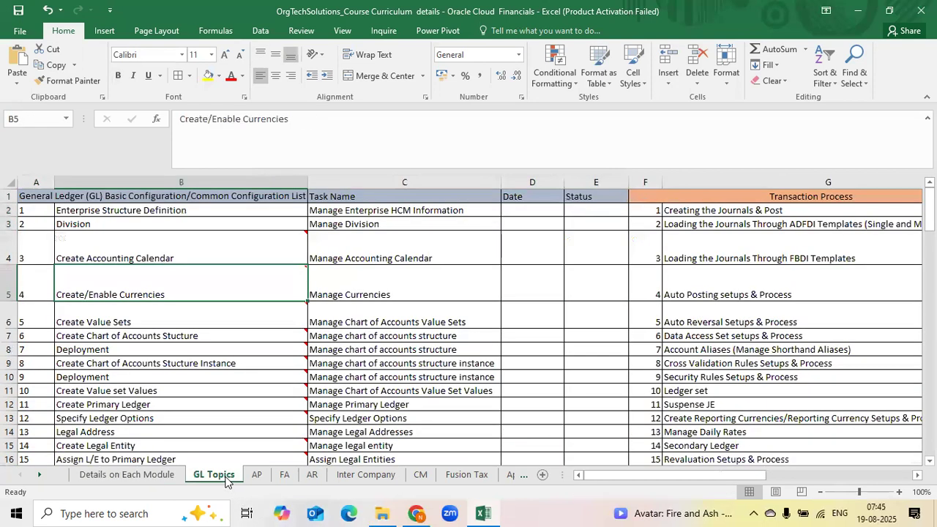
{"action": "left_click", "coordinate": [215, 211]}
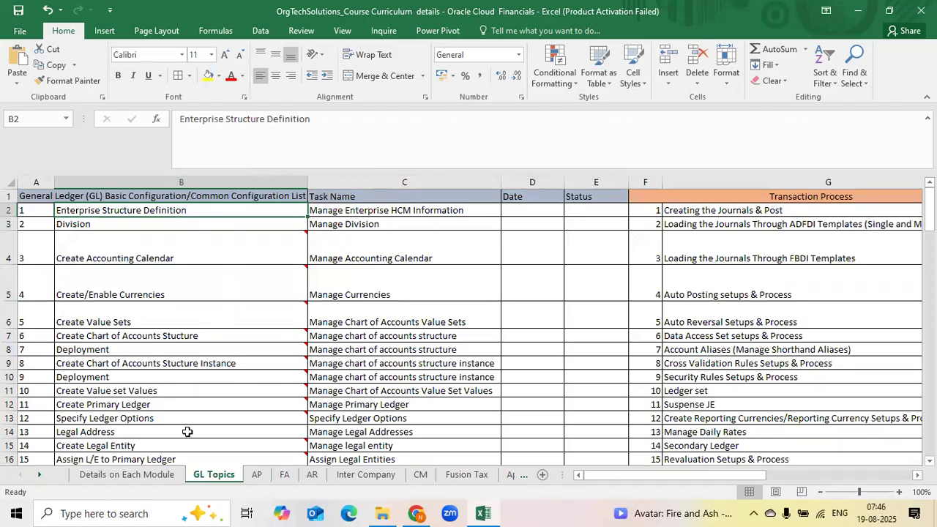
{"action": "left_click", "coordinate": [155, 476]}
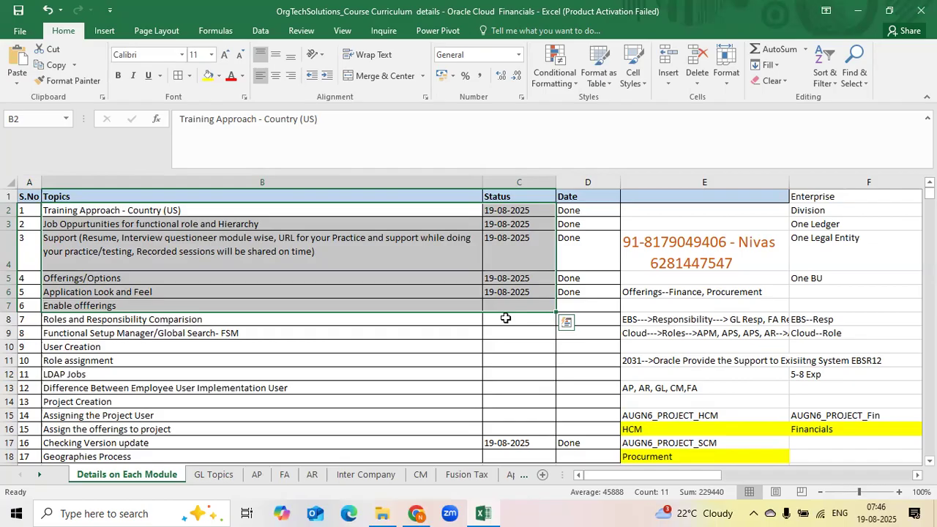
{"action": "left_click", "coordinate": [430, 307]}
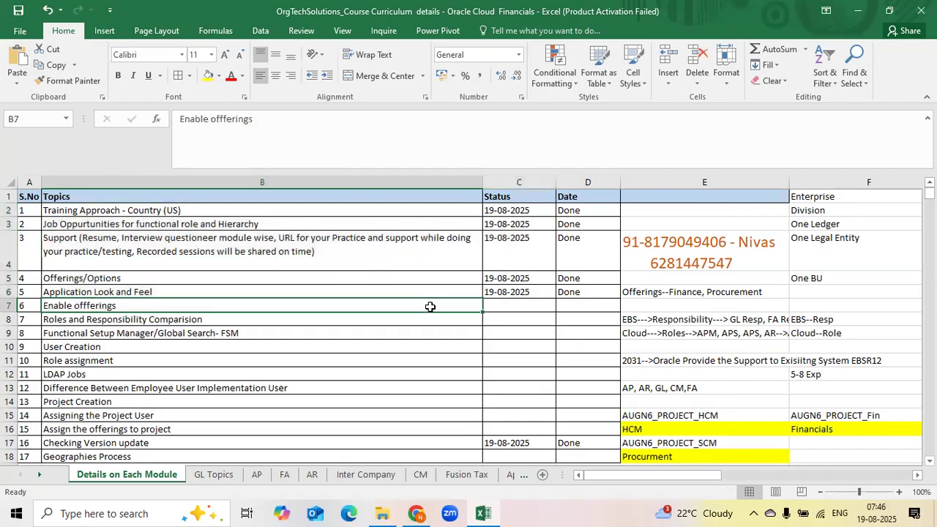
Switch to the browser and open Setup and Maintenance in the Oracle Fusion demo
{"action": "left_click", "coordinate": [416, 513]}
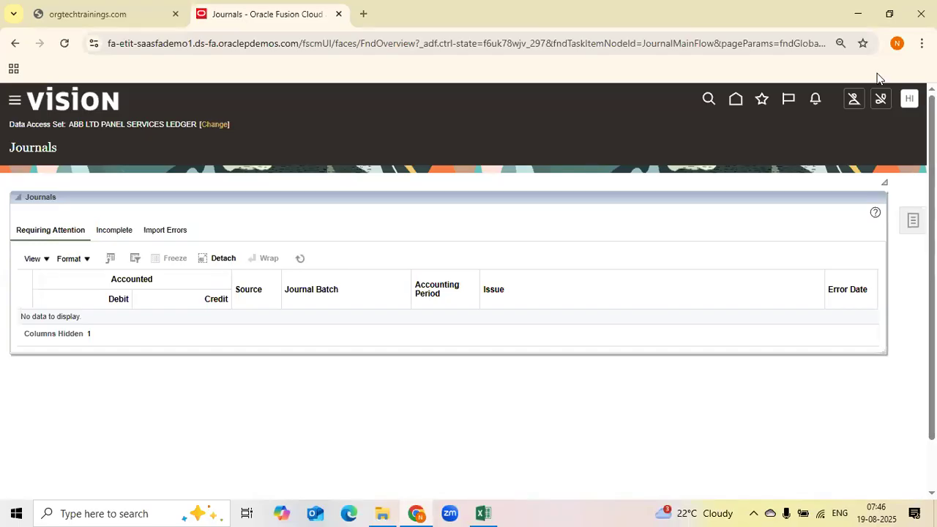
{"action": "left_click", "coordinate": [911, 102]}
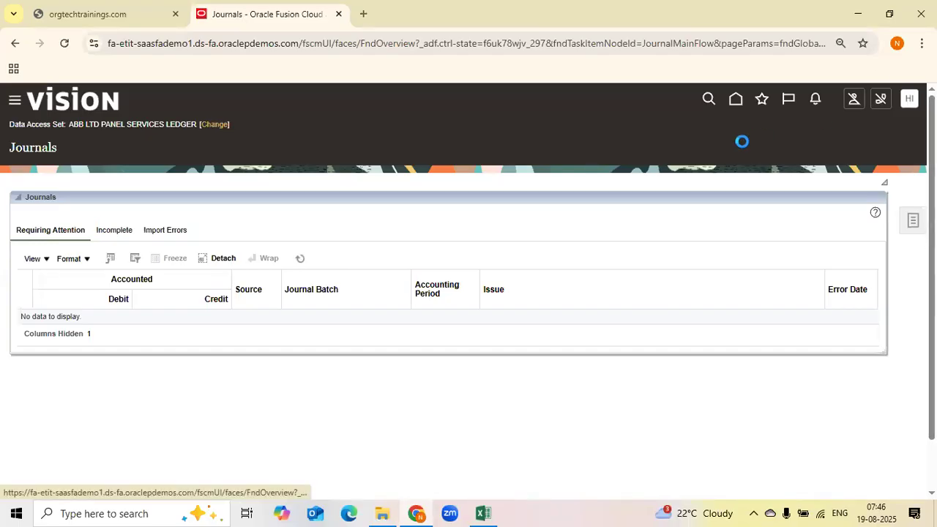
{"action": "left_click", "coordinate": [729, 288]}
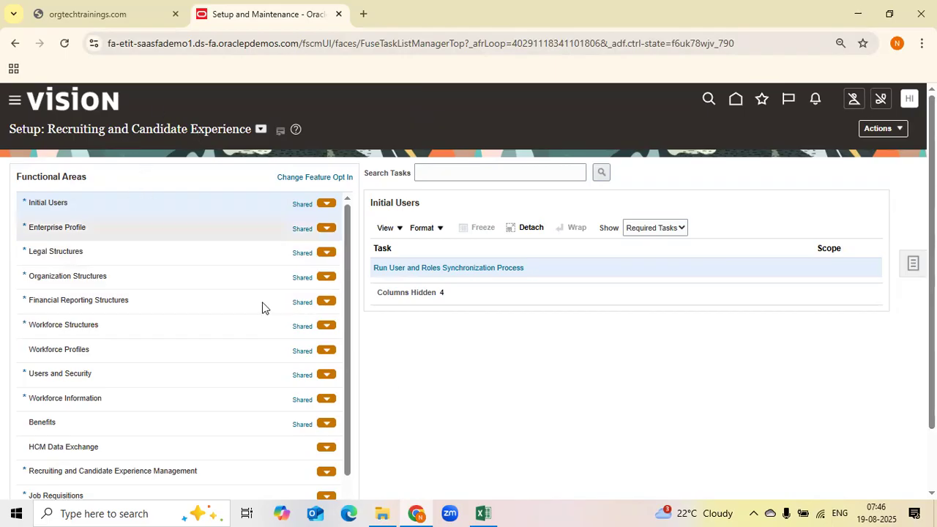
Change the setup offering to Financials
{"action": "left_click", "coordinate": [261, 128]}
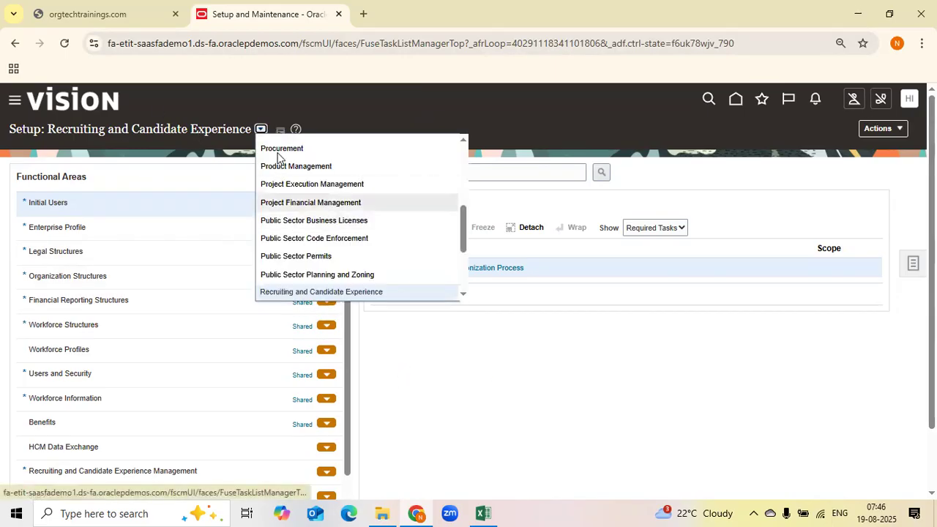
{"action": "scroll", "coordinate": [298, 192], "scroll_direction": "up", "scroll_amount": 3}
{"action": "scroll", "coordinate": [298, 194], "scroll_direction": "up", "scroll_amount": 2}
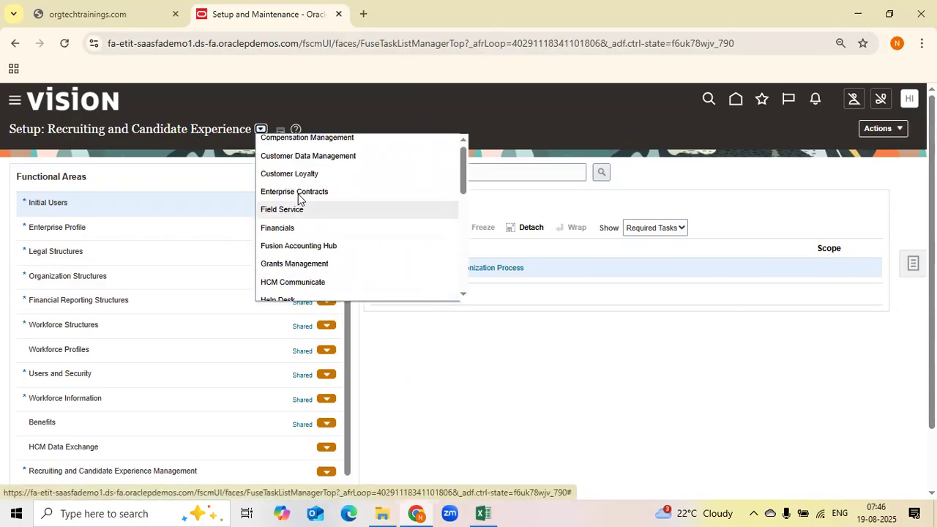
{"action": "scroll", "coordinate": [298, 197], "scroll_direction": "down", "scroll_amount": 2}
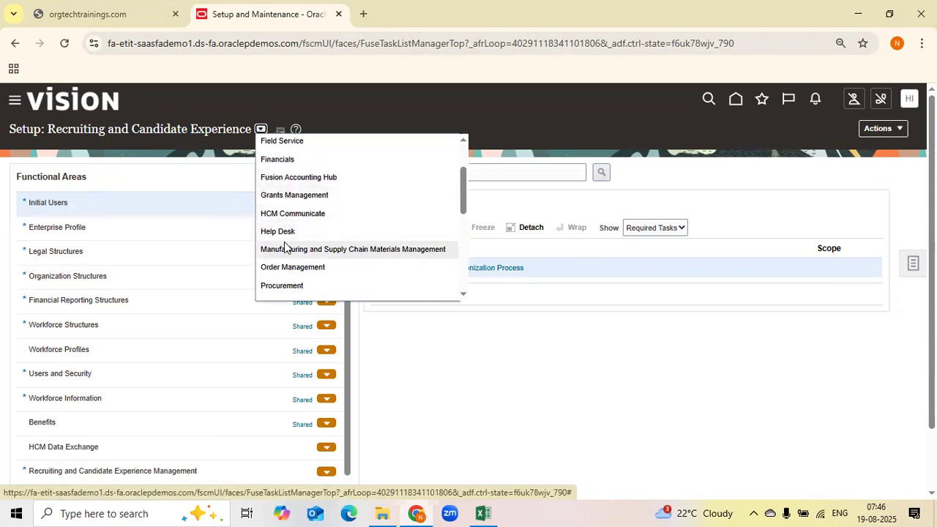
{"action": "scroll", "coordinate": [285, 243], "scroll_direction": "down", "scroll_amount": 2}
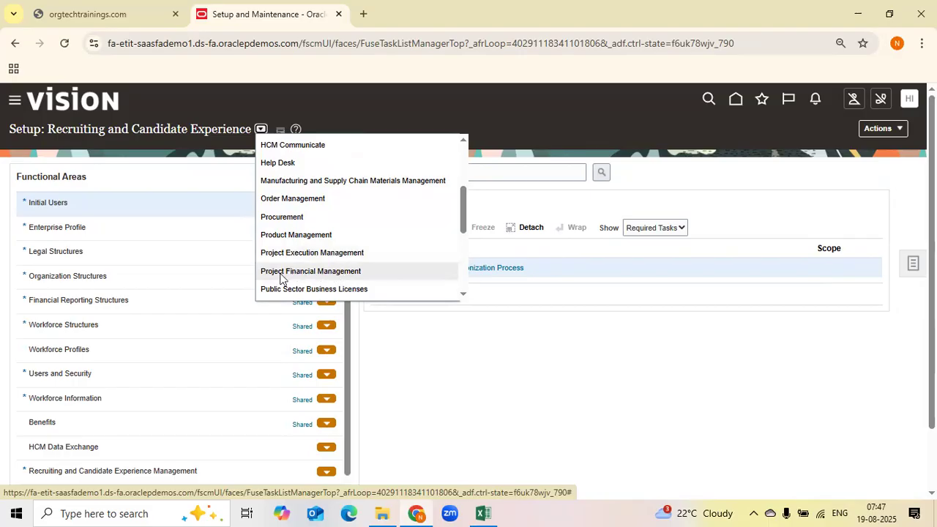
{"action": "scroll", "coordinate": [341, 268], "scroll_direction": "down", "scroll_amount": 4}
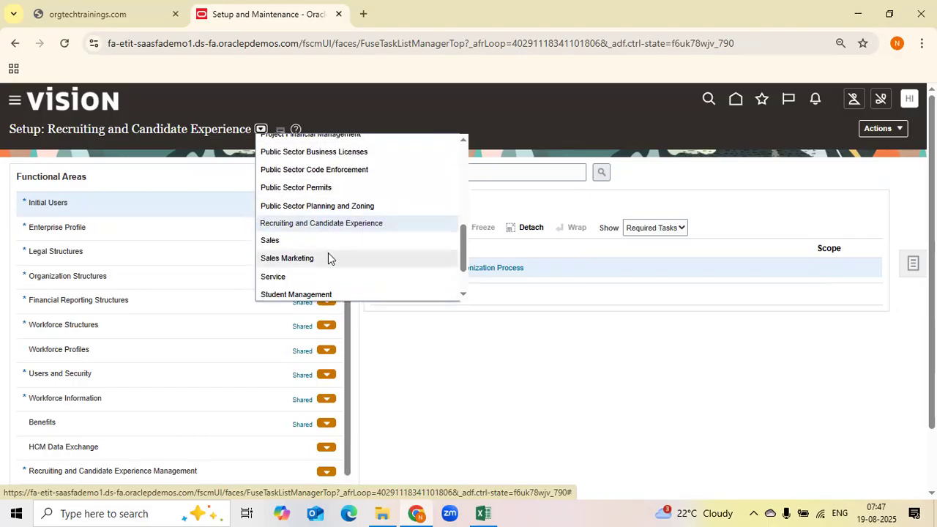
{"action": "scroll", "coordinate": [430, 249], "scroll_direction": "up", "scroll_amount": 2}
{"action": "scroll", "coordinate": [430, 253], "scroll_direction": "up", "scroll_amount": 4}
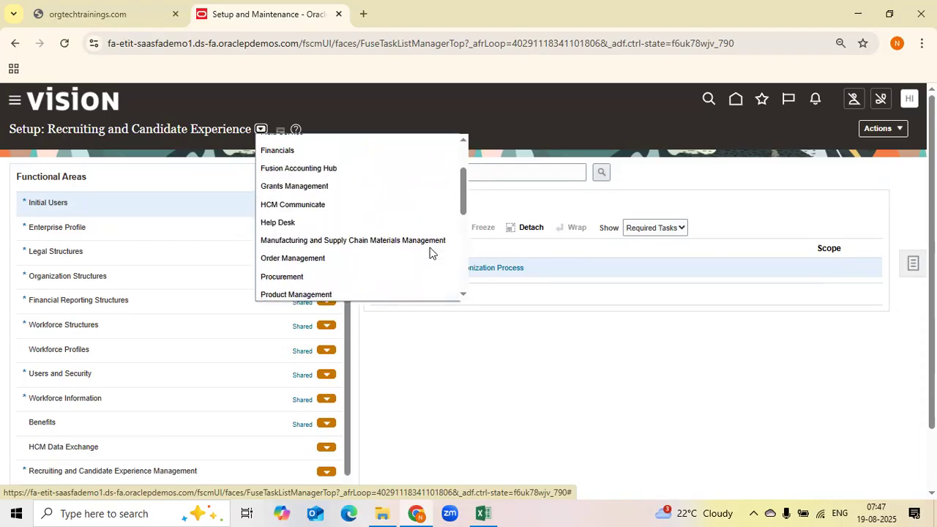
{"action": "left_click", "coordinate": [256, 158]}
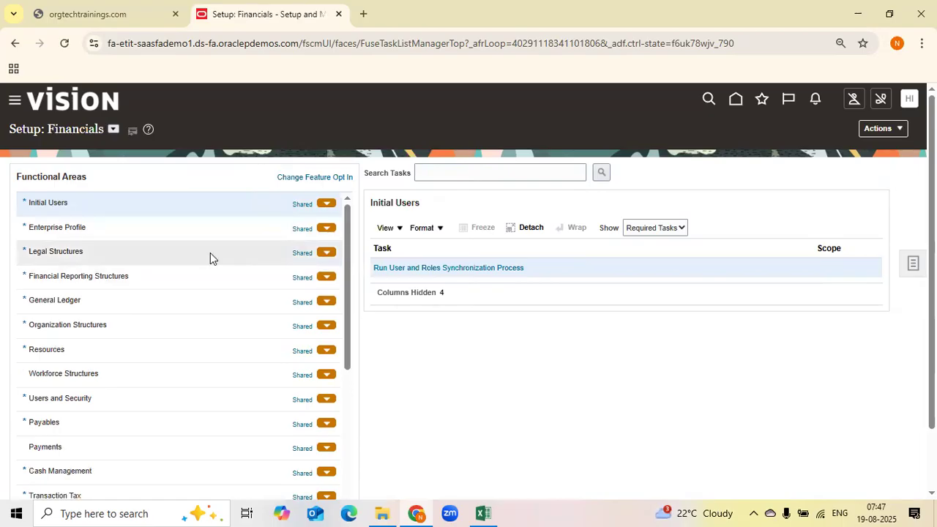
Browse the Fixed Assets and Receivables functional area tasks, showing All Tasks for Receivables
{"action": "scroll", "coordinate": [210, 253], "scroll_direction": "down", "scroll_amount": 3}
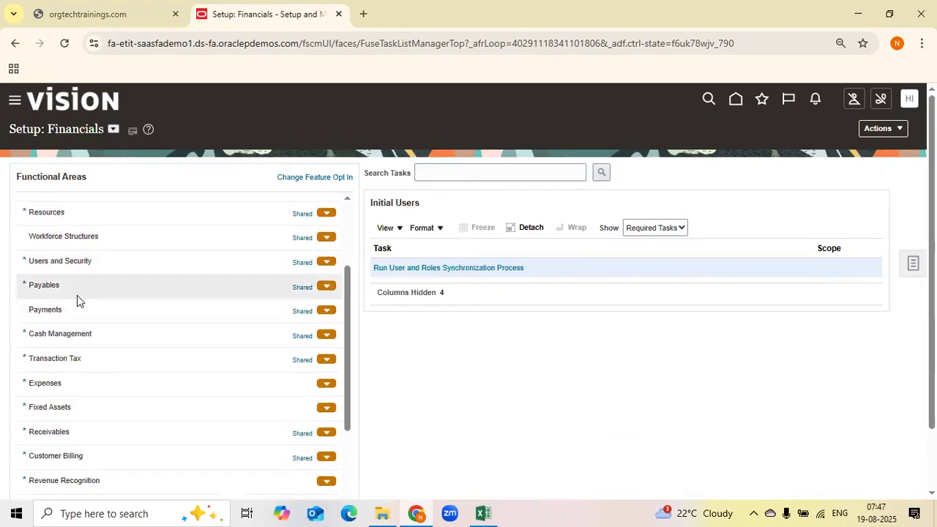
{"action": "left_click", "coordinate": [78, 402]}
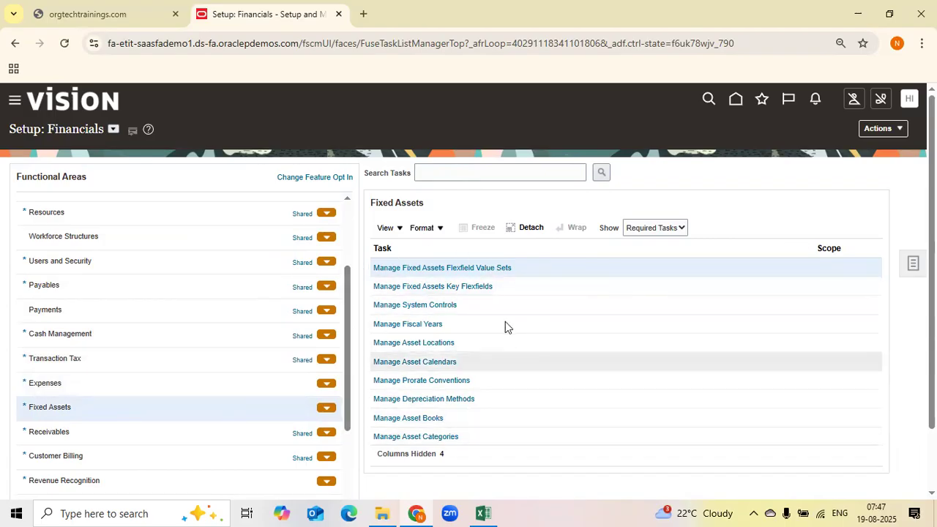
{"action": "left_click", "coordinate": [653, 229]}
{"action": "left_click", "coordinate": [646, 247]}
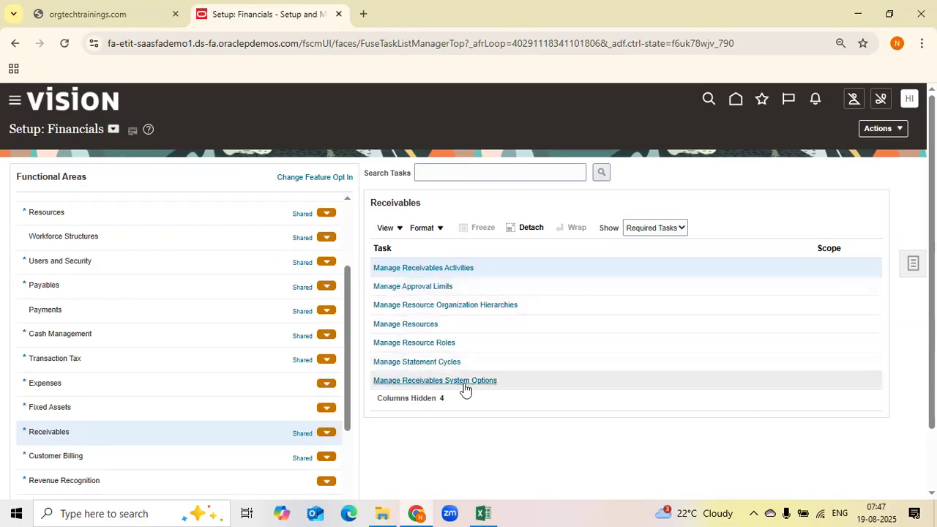
{"action": "left_click", "coordinate": [653, 227]}
{"action": "left_click", "coordinate": [648, 242]}
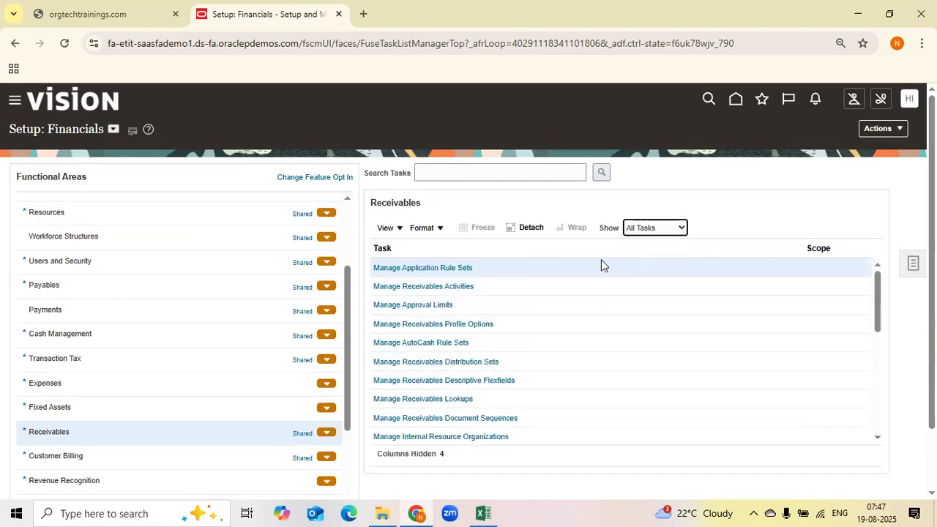
{"action": "scroll", "coordinate": [531, 336], "scroll_direction": "down", "scroll_amount": 2}
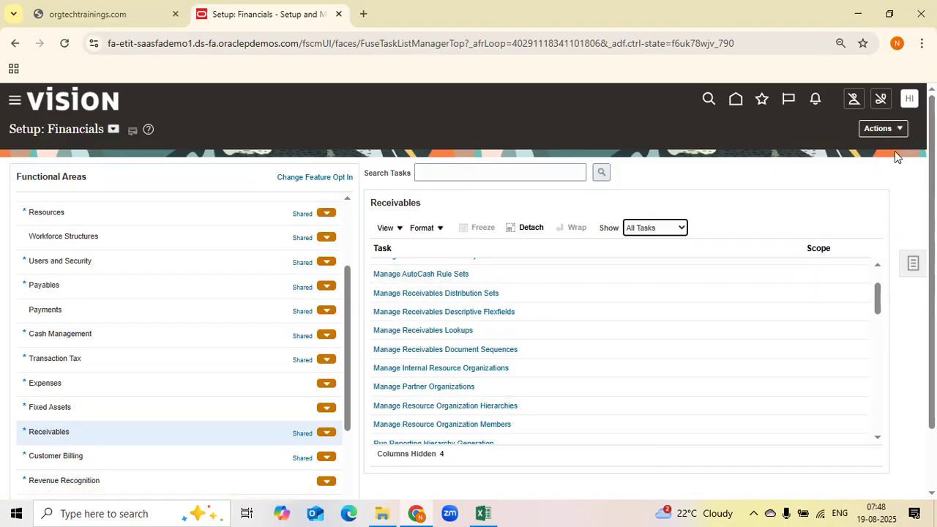
Reopen Setup and Maintenance and go to the Offerings page
{"action": "left_click", "coordinate": [891, 129]}
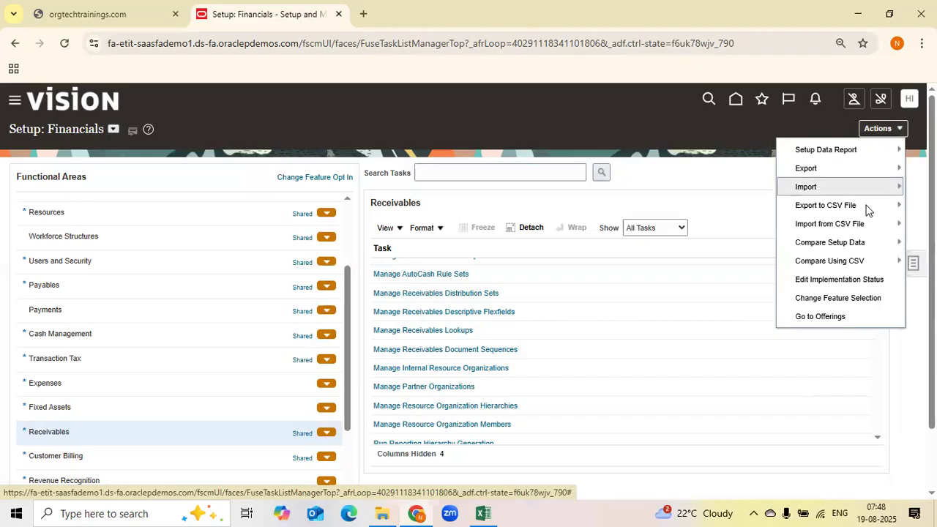
{"action": "left_click", "coordinate": [564, 128]}
{"action": "left_click", "coordinate": [909, 110]}
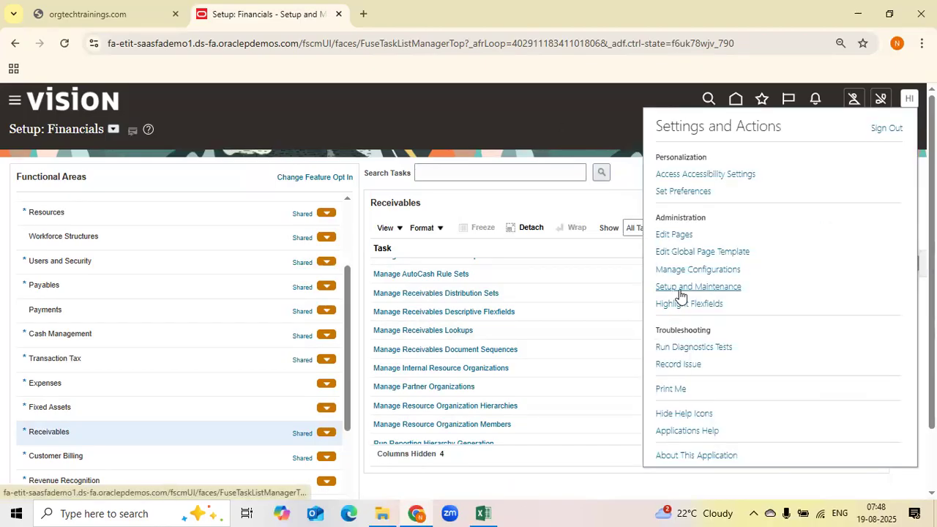
{"action": "left_click", "coordinate": [683, 288]}
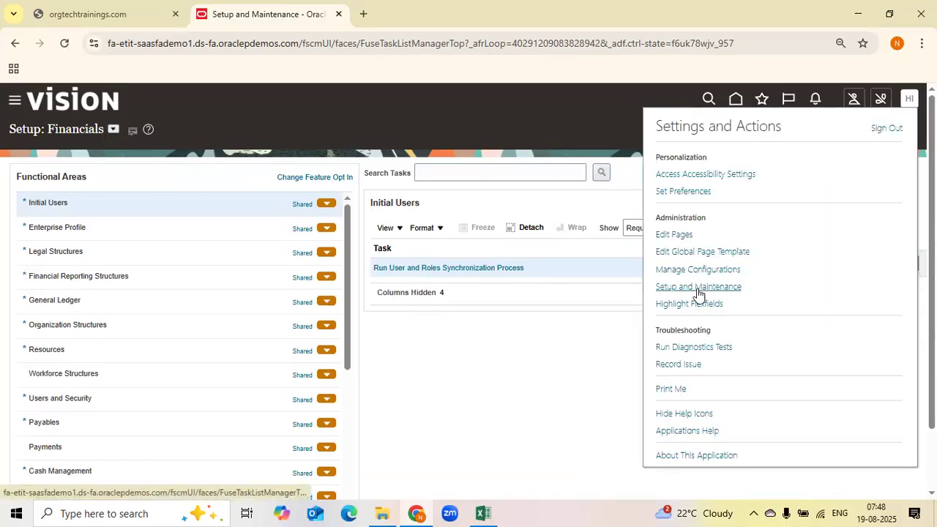
{"action": "left_click", "coordinate": [698, 289]}
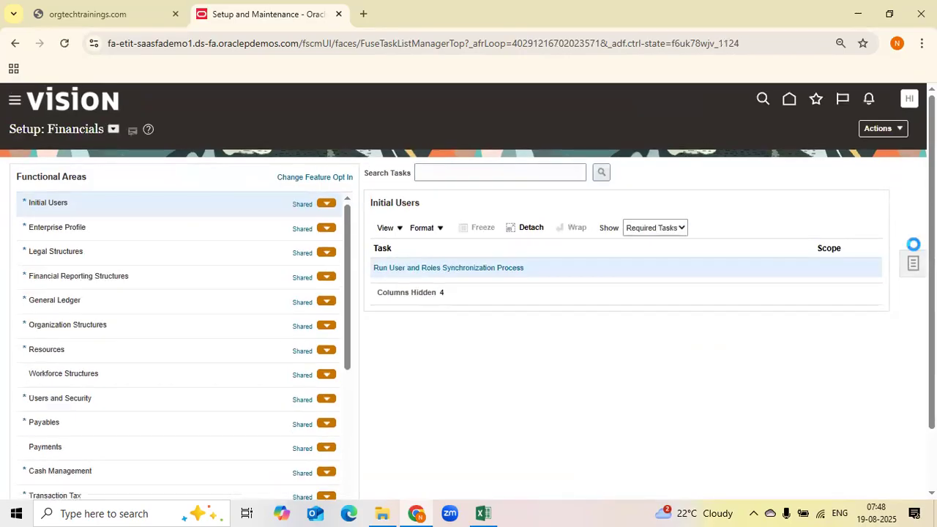
{"action": "left_click", "coordinate": [901, 129]}
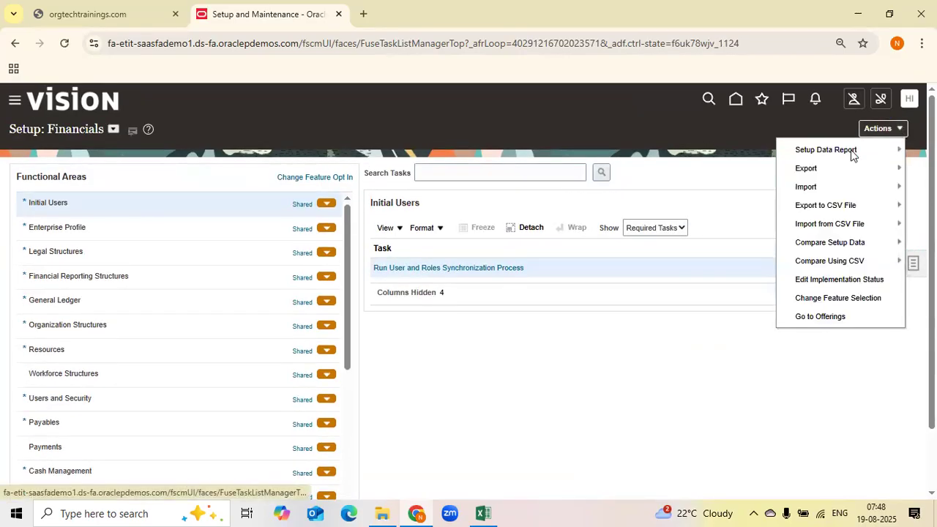
{"action": "left_click", "coordinate": [809, 317]}
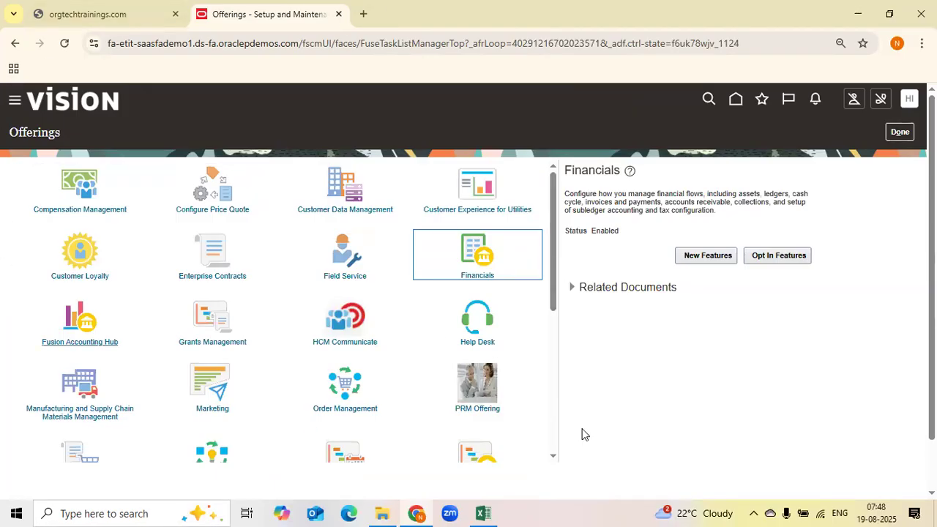
Browse the available offerings and their descriptions
{"action": "left_click", "coordinate": [449, 249]}
{"action": "left_click", "coordinate": [590, 234]}
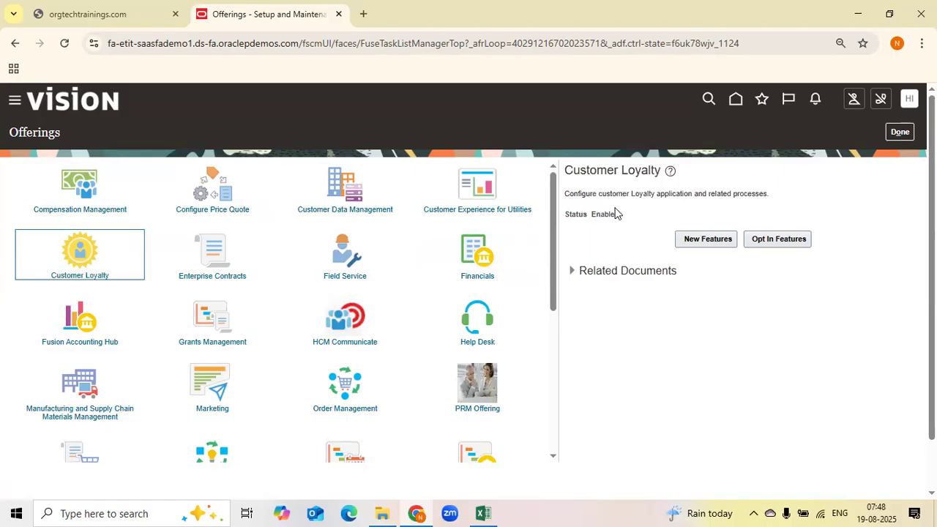
{"action": "scroll", "coordinate": [197, 381], "scroll_direction": "down", "scroll_amount": 1}
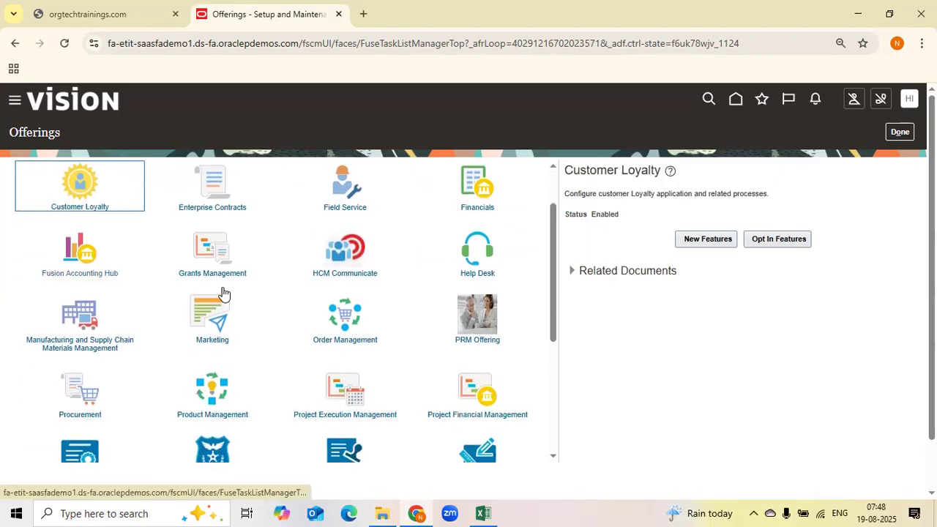
{"action": "scroll", "coordinate": [289, 379], "scroll_direction": "down", "scroll_amount": 1}
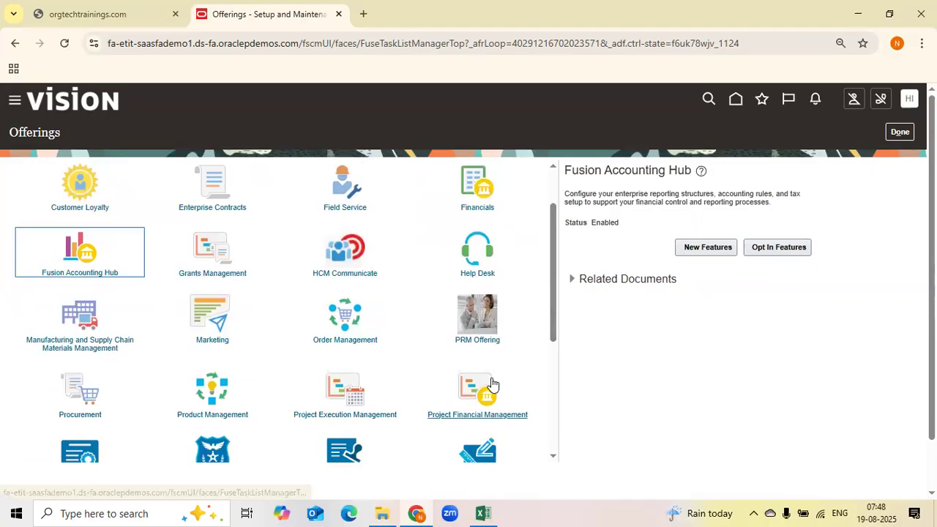
{"action": "scroll", "coordinate": [447, 392], "scroll_direction": "down", "scroll_amount": 3}
{"action": "scroll", "coordinate": [386, 386], "scroll_direction": "up", "scroll_amount": 4}
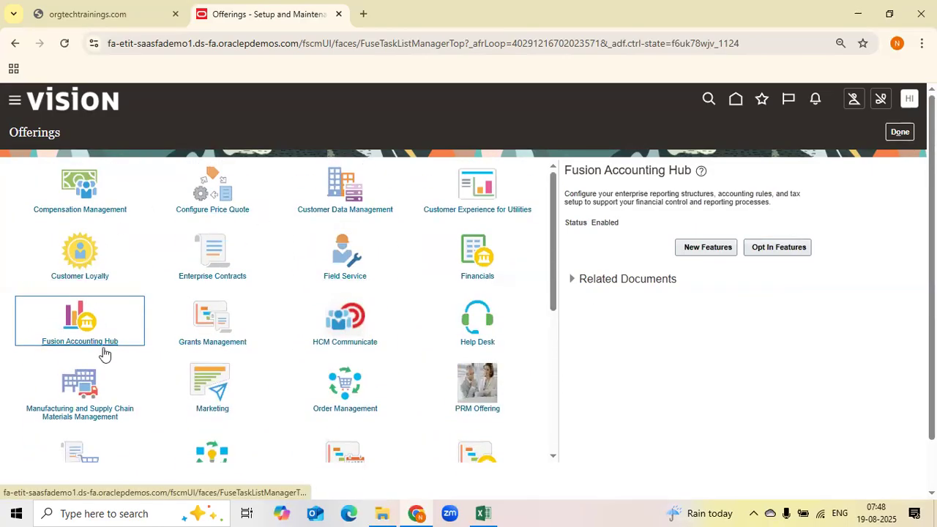
Select the Financials offering and expand its Related Documents
{"action": "left_click", "coordinate": [315, 45]}
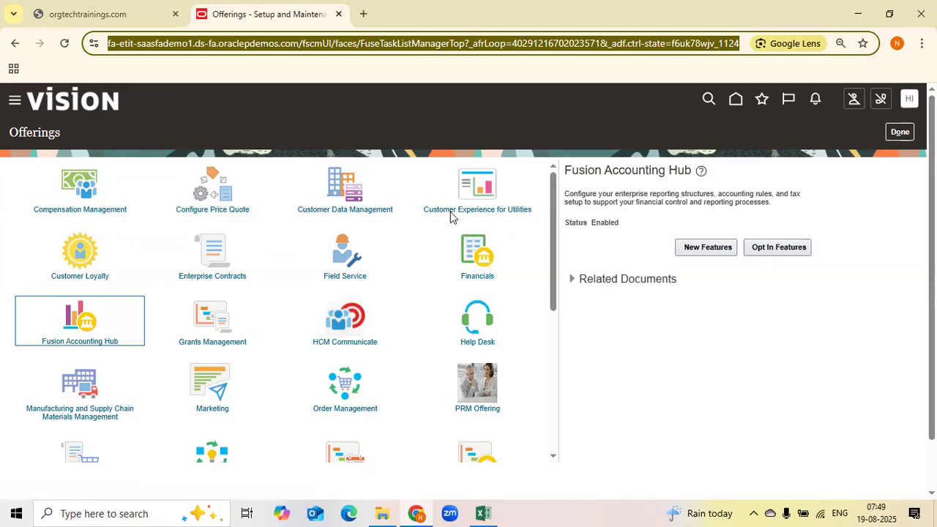
{"action": "scroll", "coordinate": [421, 330], "scroll_direction": "down", "scroll_amount": 2}
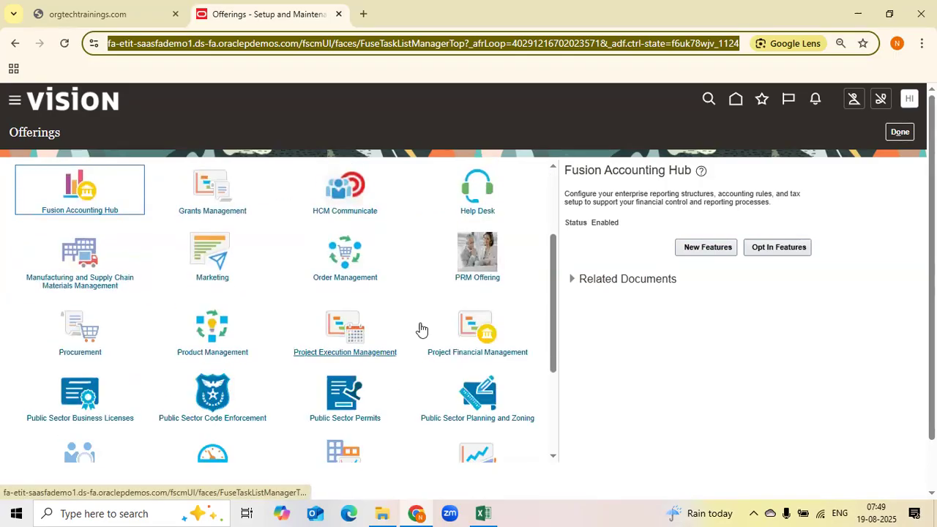
{"action": "scroll", "coordinate": [483, 416], "scroll_direction": "down", "scroll_amount": 1}
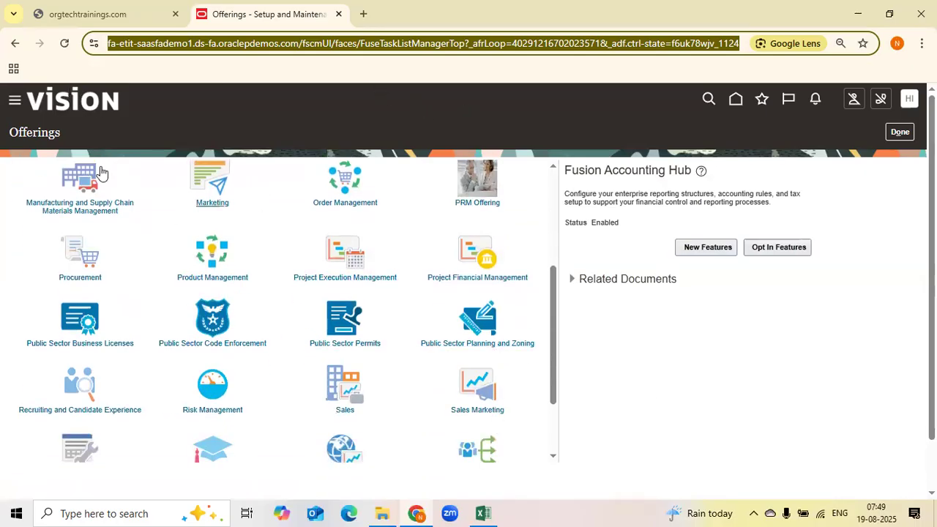
{"action": "scroll", "coordinate": [517, 399], "scroll_direction": "up", "scroll_amount": 3}
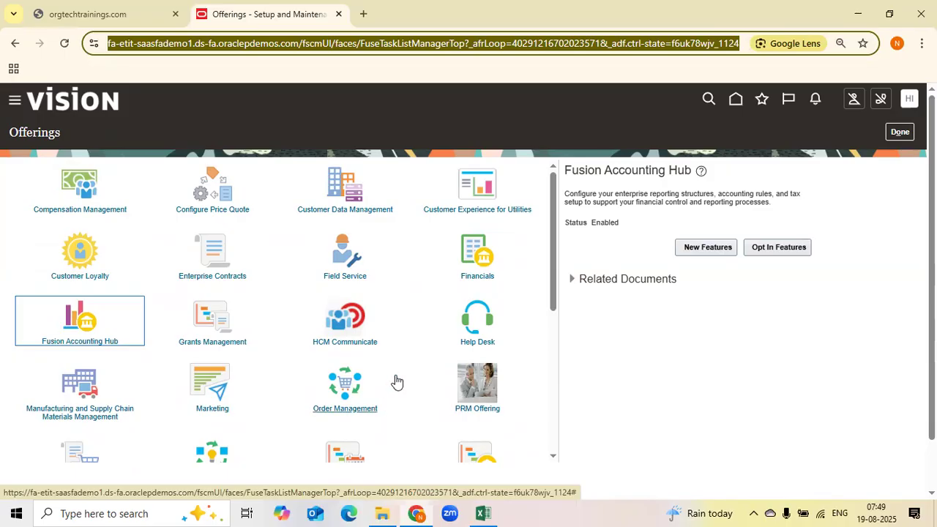
{"action": "left_click", "coordinate": [475, 252]}
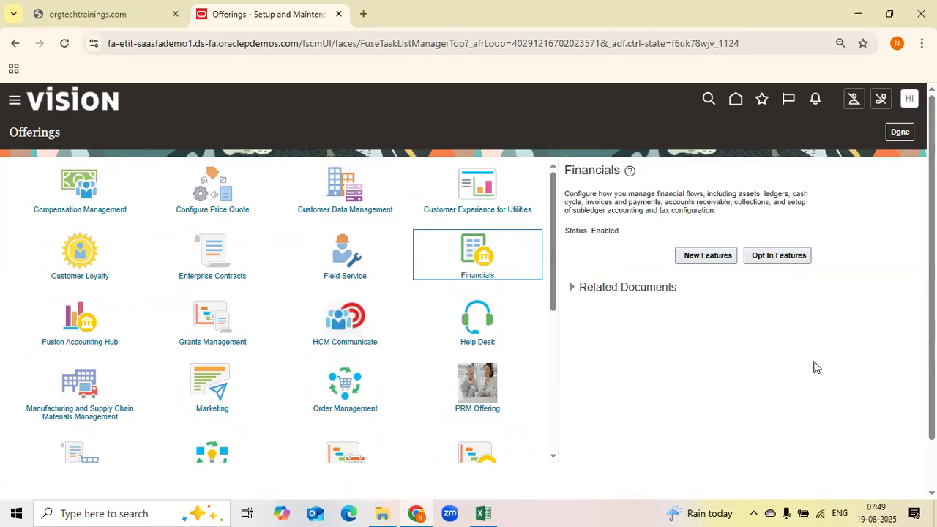
{"action": "left_click", "coordinate": [574, 289]}
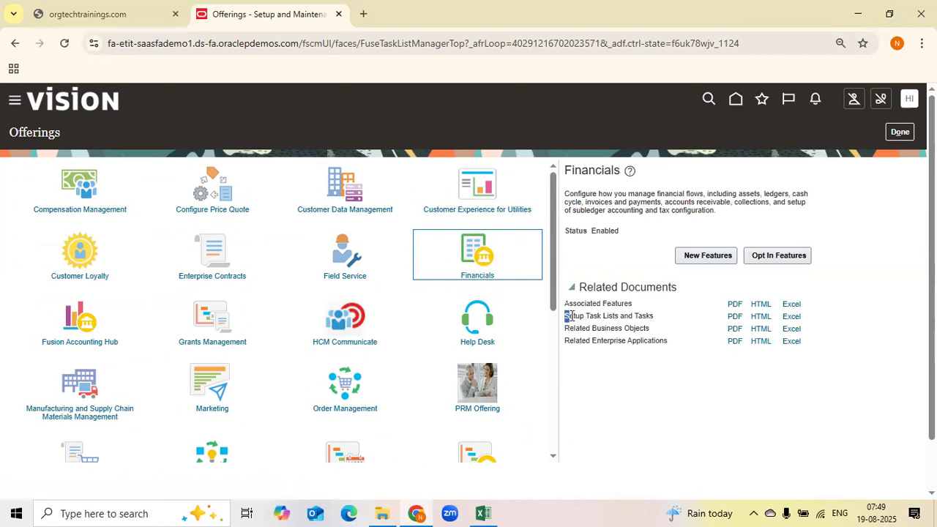
Highlight the Related Documents entries listed for the Financials offering to review them
{"action": "left_click_drag", "start_coordinate": [571, 316], "coordinate": [662, 317]}
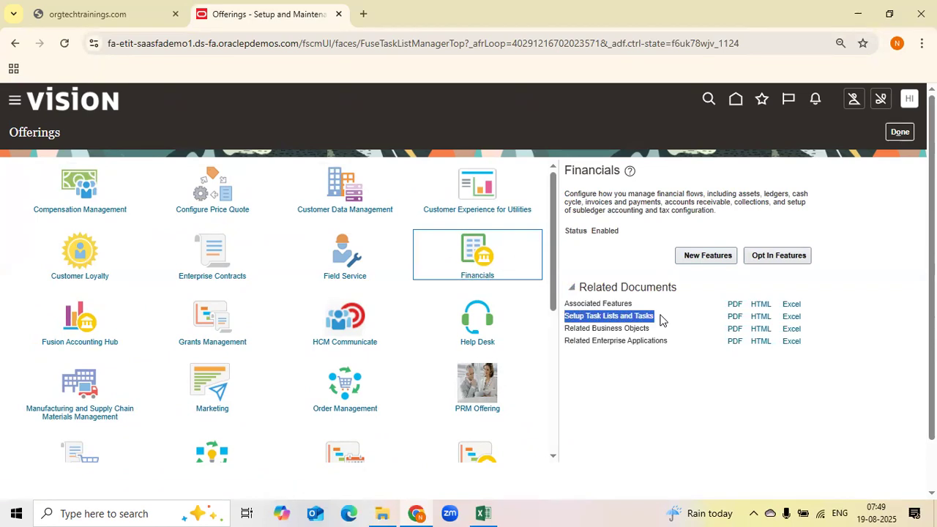
{"action": "left_click", "coordinate": [626, 354]}
{"action": "left_click_drag", "start_coordinate": [564, 329], "coordinate": [647, 326]}
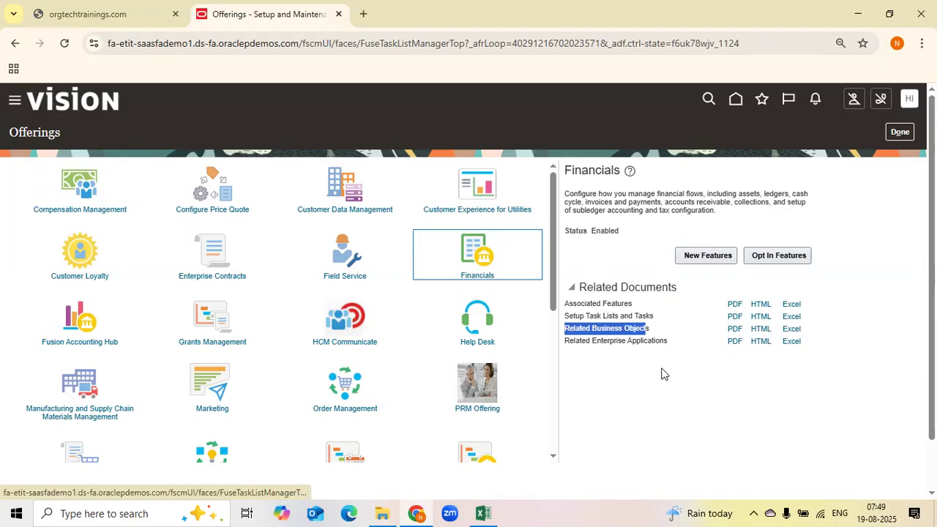
{"action": "left_click", "coordinate": [584, 359]}
{"action": "left_click_drag", "start_coordinate": [587, 305], "coordinate": [796, 314]}
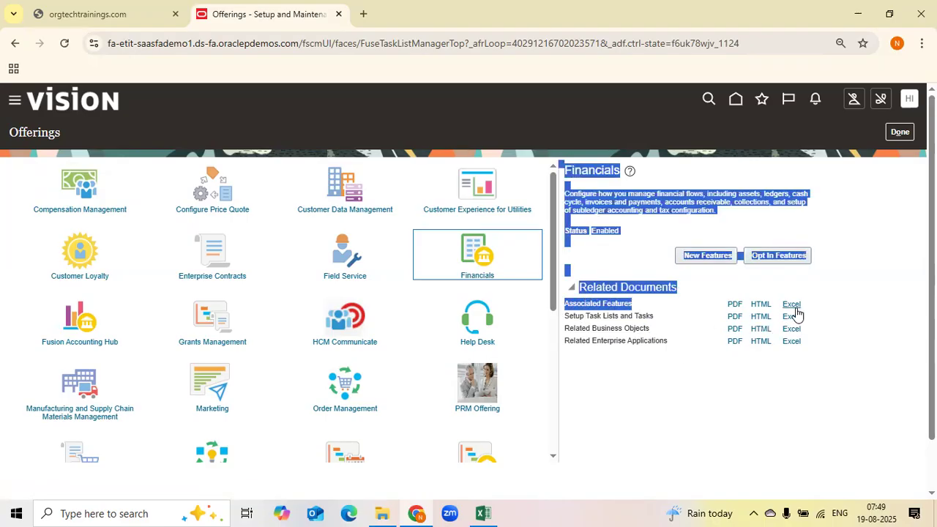
{"action": "left_click", "coordinate": [881, 312]}
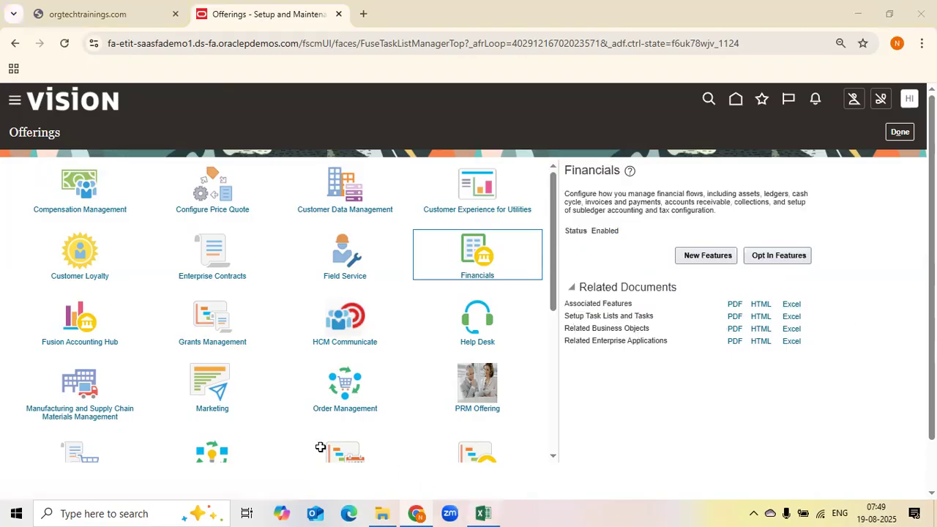
Review the GL Topics configuration list in the curriculum workbook, switching back and forth with the browser
{"action": "left_click", "coordinate": [482, 513]}
{"action": "left_click", "coordinate": [233, 476]}
{"action": "left_click", "coordinate": [195, 331]}
{"action": "left_click_drag", "start_coordinate": [192, 216], "coordinate": [183, 377]}
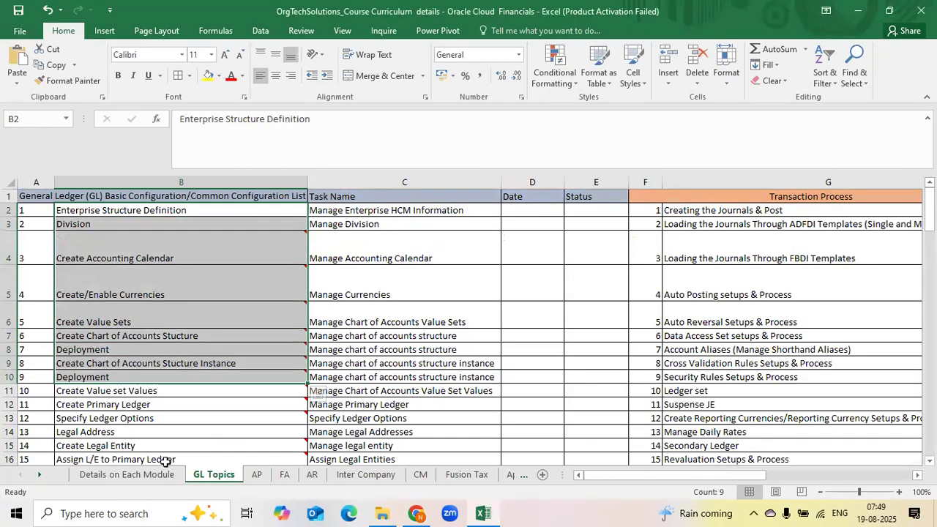
{"action": "left_click", "coordinate": [121, 474]}
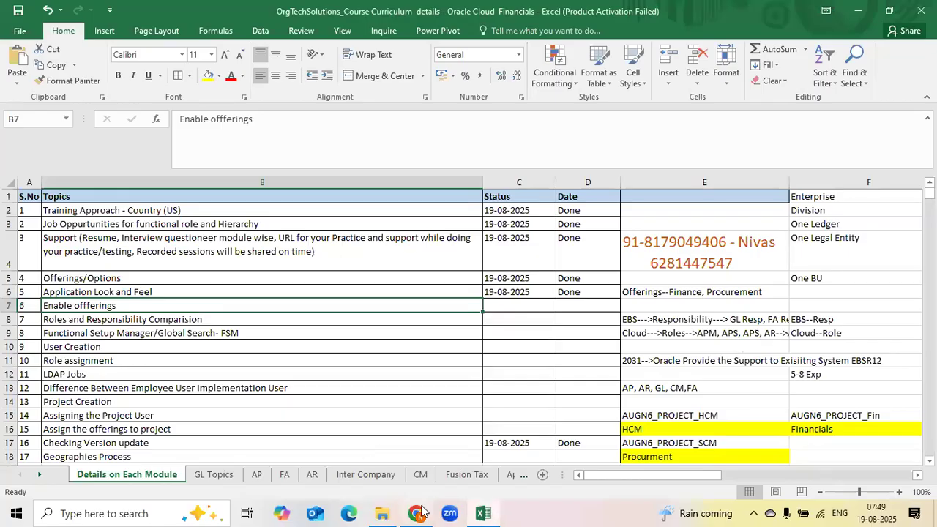
{"action": "mouse_move", "coordinate": [416, 513]}
{"action": "left_click", "coordinate": [439, 457]}
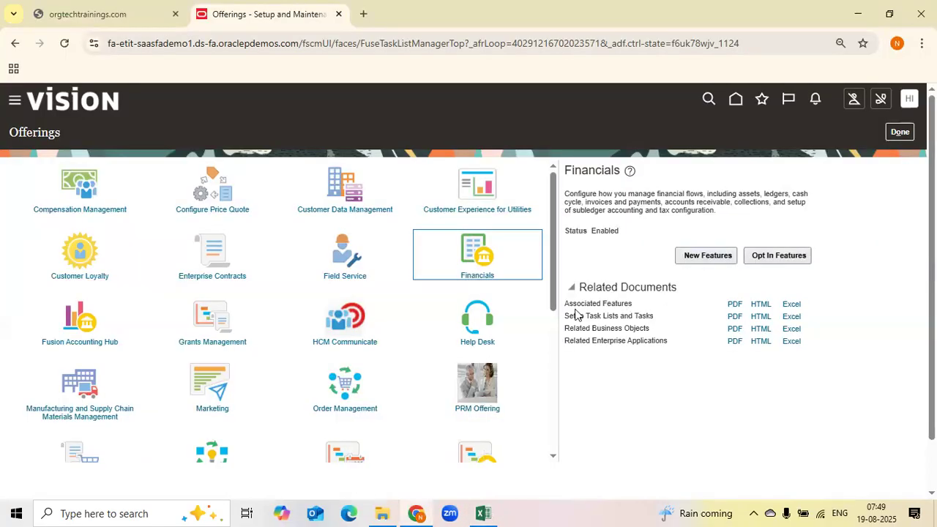
{"action": "left_click", "coordinate": [483, 513]}
{"action": "left_click", "coordinate": [212, 475]}
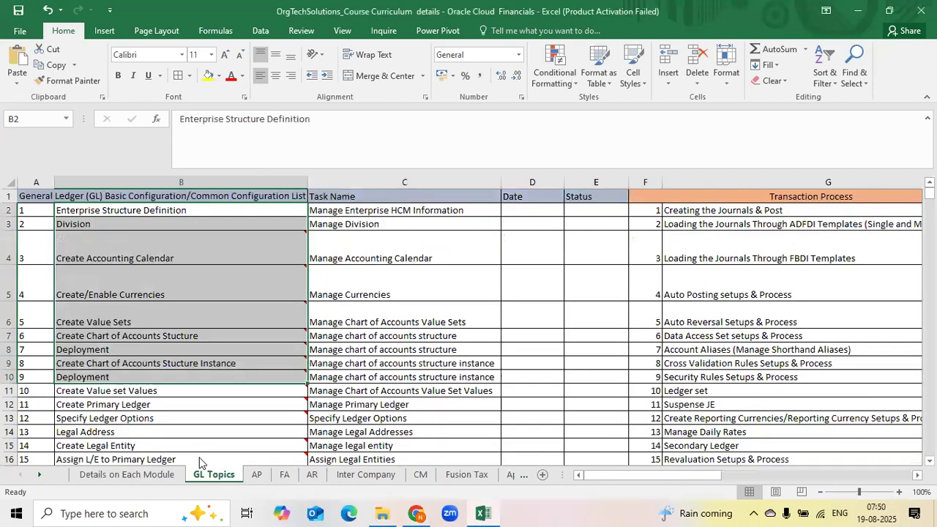
{"action": "left_click", "coordinate": [350, 307]}
{"action": "left_click_drag", "start_coordinate": [214, 209], "coordinate": [168, 362]}
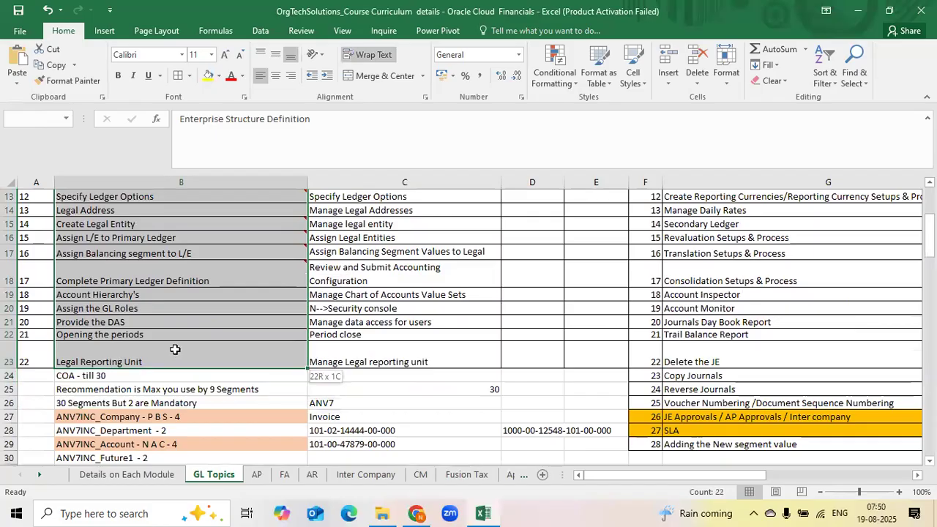
{"action": "mouse_move", "coordinate": [421, 511]}
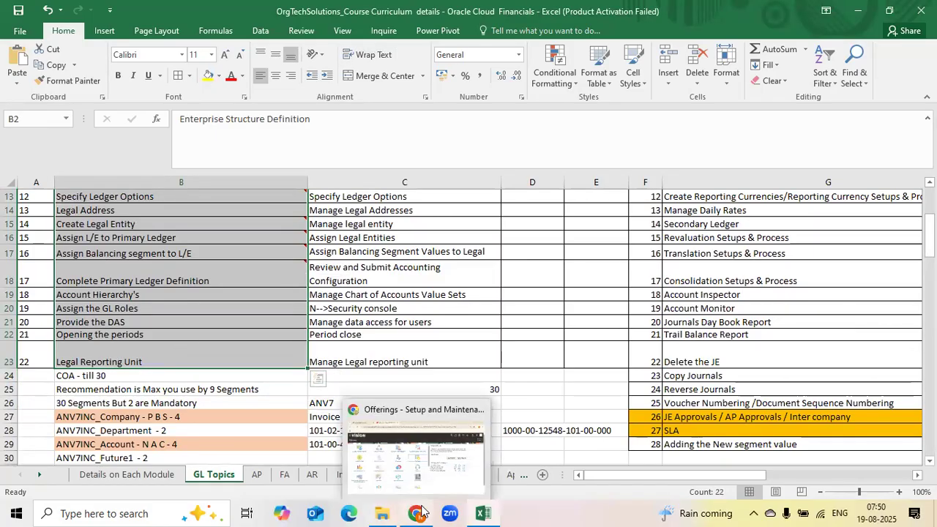
{"action": "left_click", "coordinate": [435, 473]}
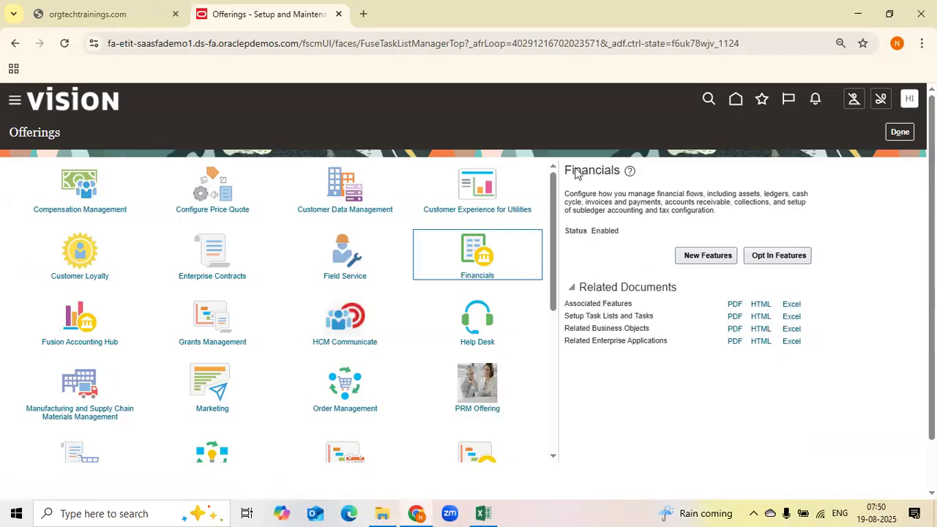
Go to the Details on Each Module sheet and select the Status cell of the Enable offerings topic
{"action": "left_click", "coordinate": [482, 513]}
{"action": "left_click_drag", "start_coordinate": [605, 478], "coordinate": [623, 477]}
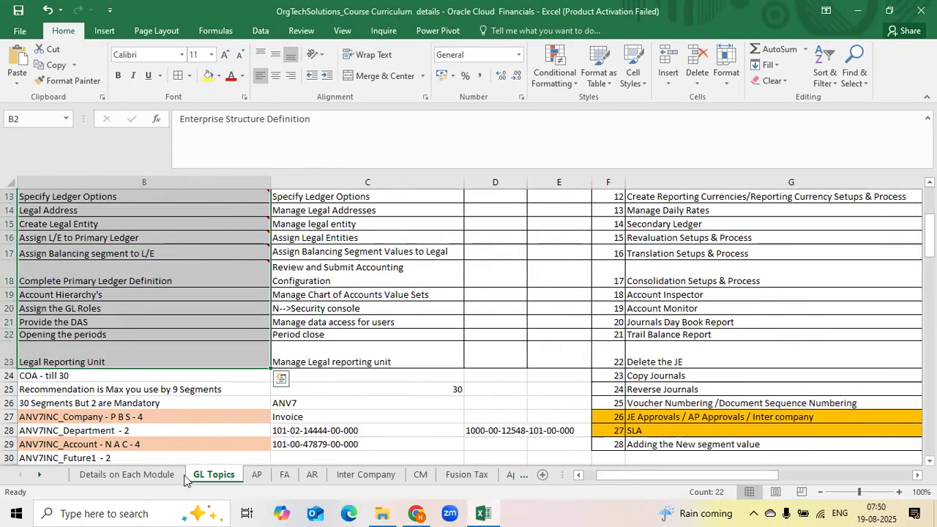
{"action": "left_click", "coordinate": [127, 474]}
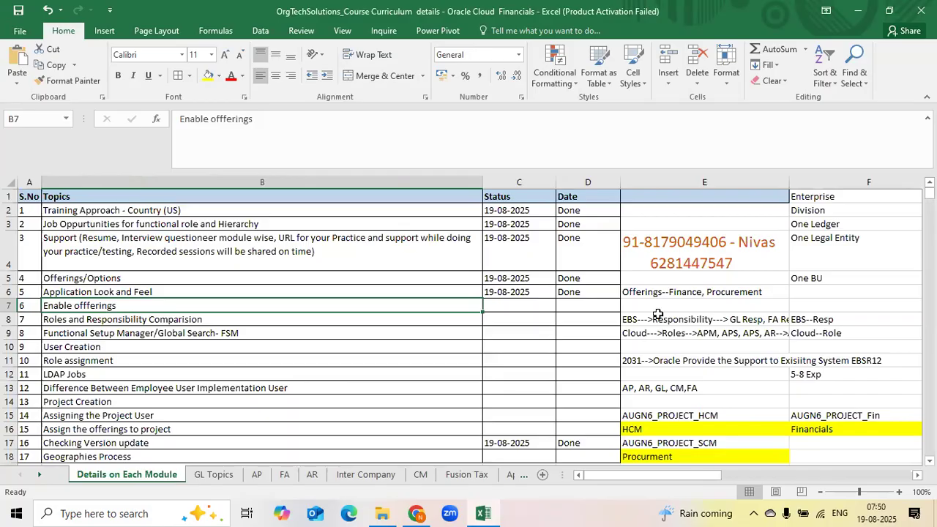
{"action": "left_click", "coordinate": [503, 310]}
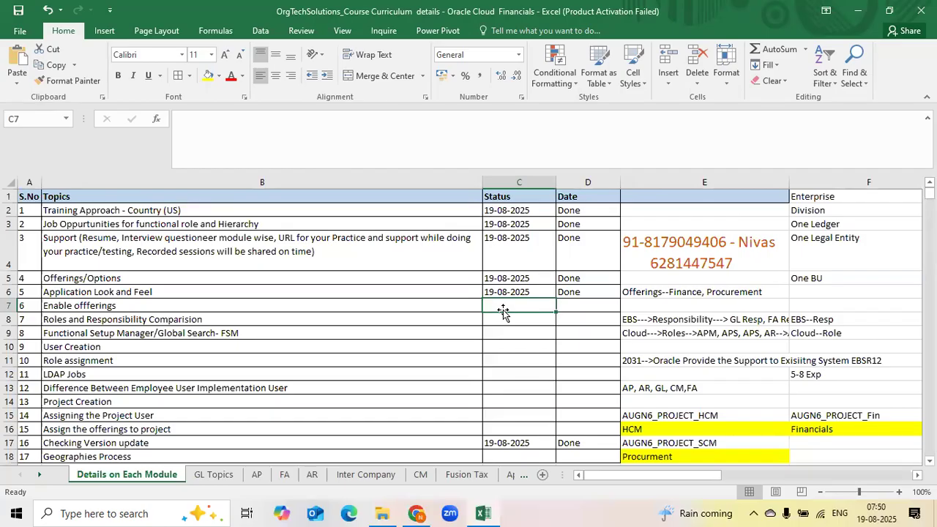
{"action": "key", "text": "alt+Tab"}
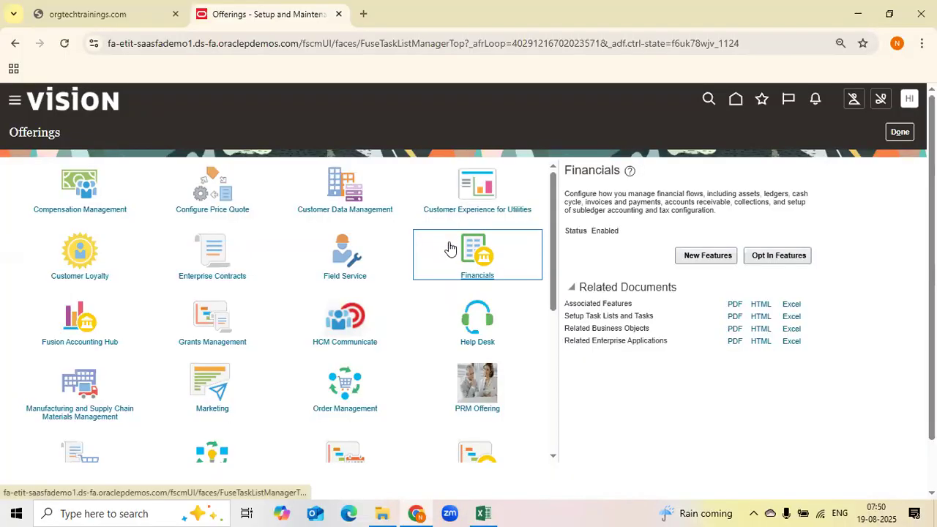
Open Opt In Features for the Financials offering and remove the Requires opt-in filter
{"action": "left_click", "coordinate": [780, 262]}
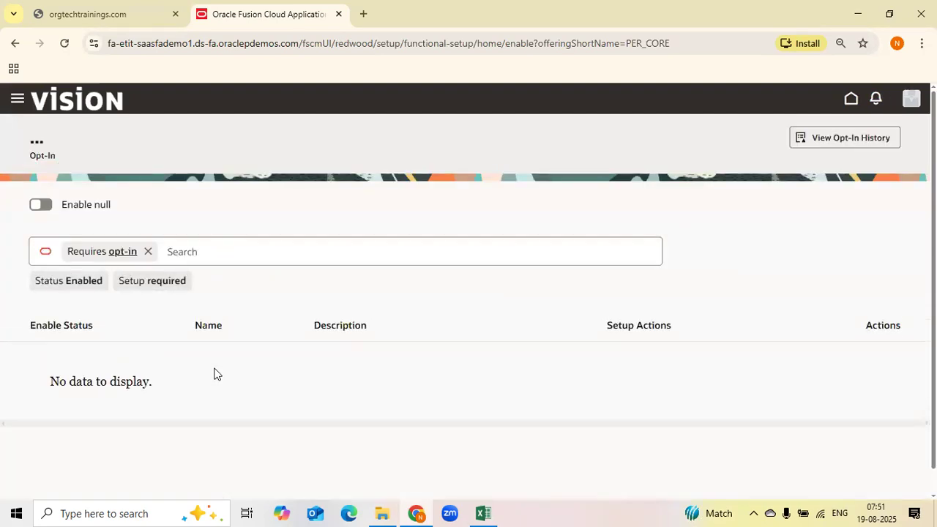
{"action": "left_click", "coordinate": [148, 252]}
{"action": "scroll", "coordinate": [215, 364], "scroll_direction": "down", "scroll_amount": 1}
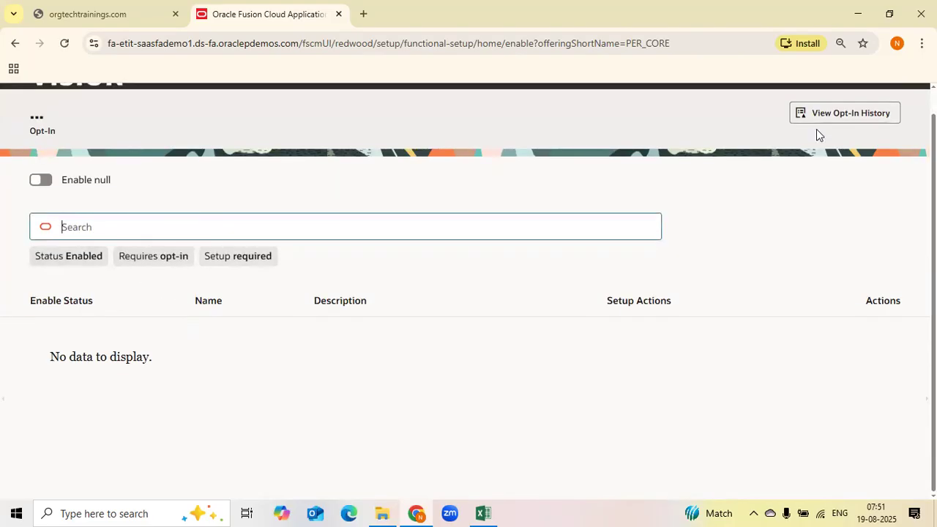
Open the opt-in history and duplicate the browser tab
{"action": "left_click", "coordinate": [833, 115]}
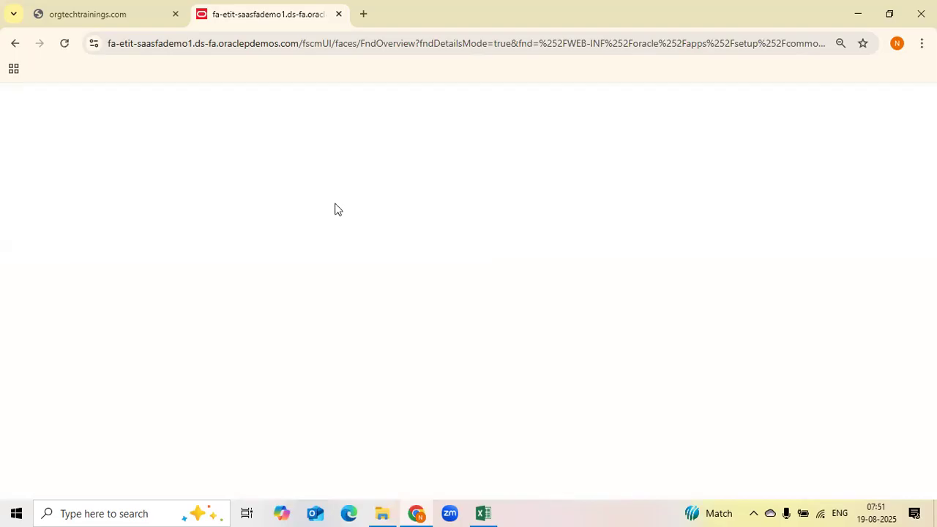
{"action": "right_click", "coordinate": [287, 22]}
{"action": "key", "text": "Up"}
{"action": "key", "text": "Up"}
{"action": "key", "text": "Return"}
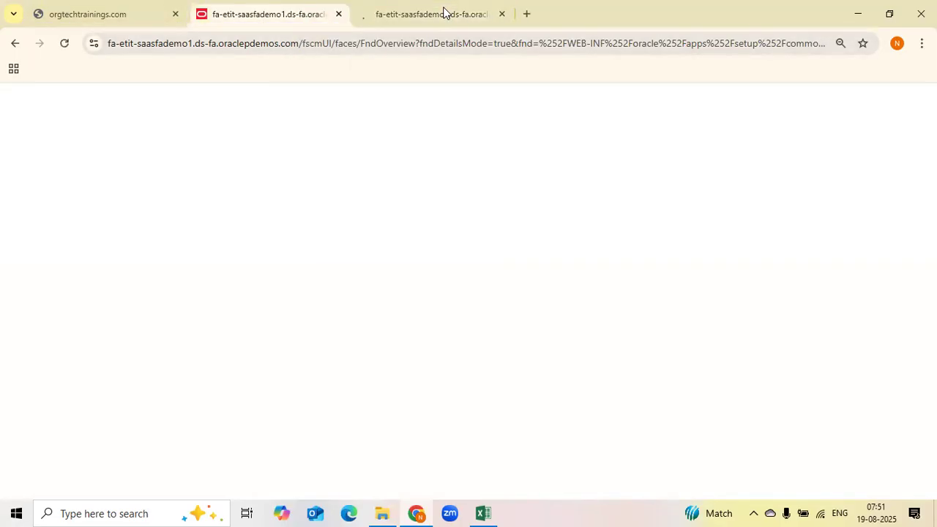
In the new tab, open Setup and Maintenance for the Financials setup
{"action": "left_click", "coordinate": [444, 13]}
{"action": "left_click", "coordinate": [242, 14]}
{"action": "left_click", "coordinate": [427, 12]}
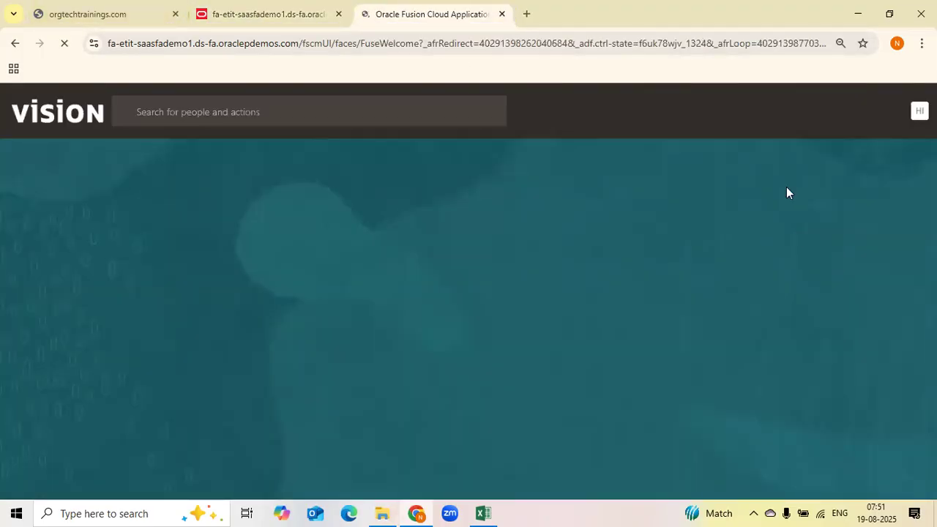
{"action": "left_click", "coordinate": [257, 12]}
{"action": "left_click", "coordinate": [466, 13]}
{"action": "left_click", "coordinate": [910, 111]}
{"action": "left_click", "coordinate": [709, 301]}
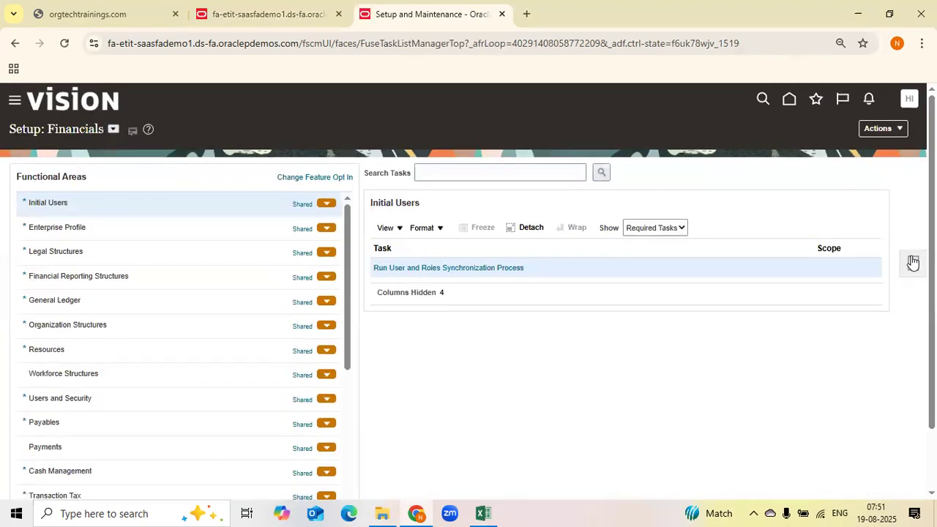
Go to Offerings and open Opt In Features for the Financials offering
{"action": "left_click", "coordinate": [896, 132]}
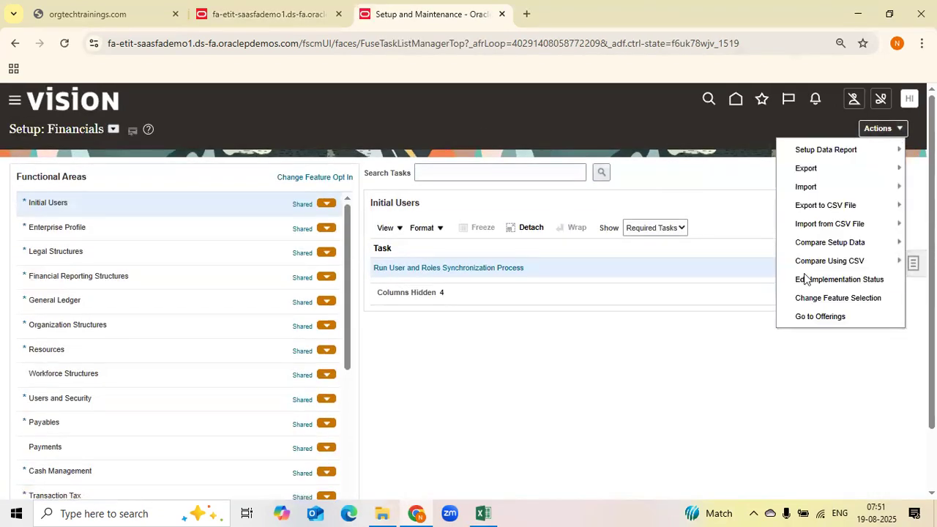
{"action": "left_click", "coordinate": [832, 320]}
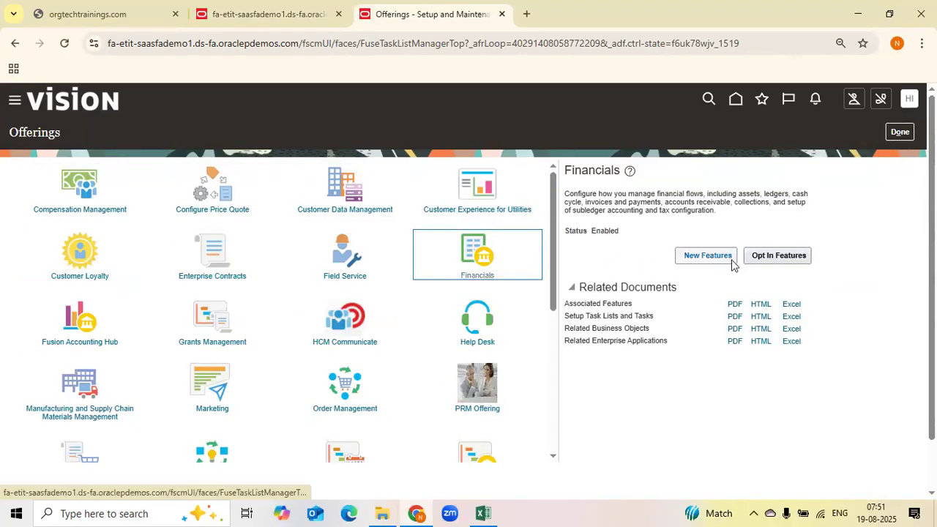
{"action": "left_click", "coordinate": [768, 255]}
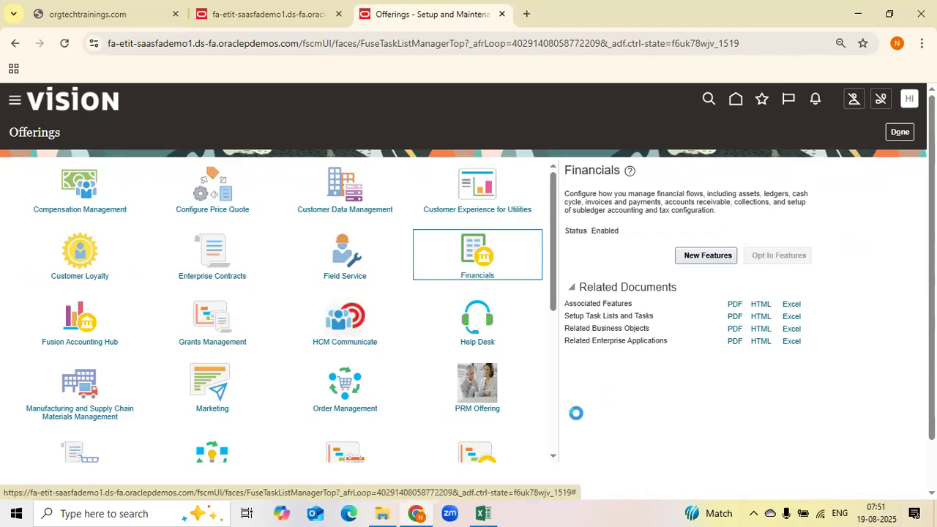
Switch to the opt-in page tab and turn on the Enable null toggle
{"action": "left_click", "coordinate": [256, 10]}
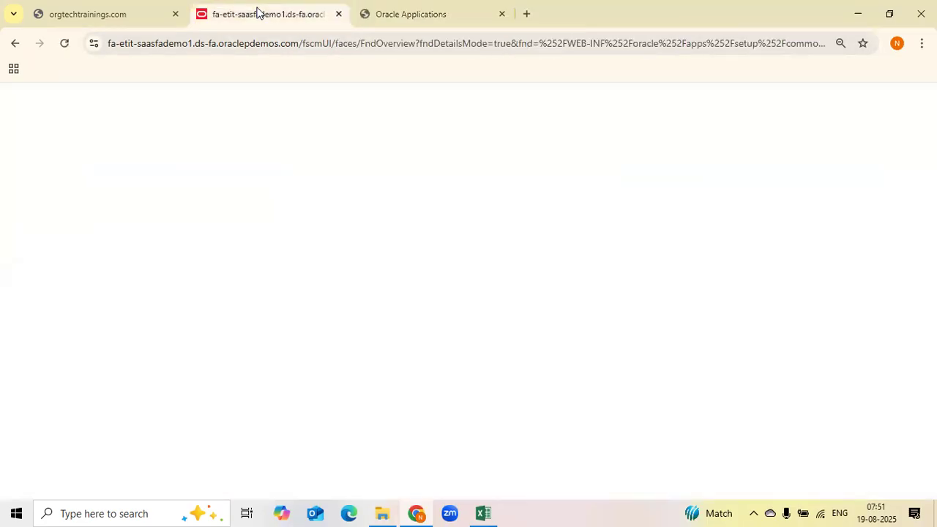
{"action": "left_click", "coordinate": [458, 9]}
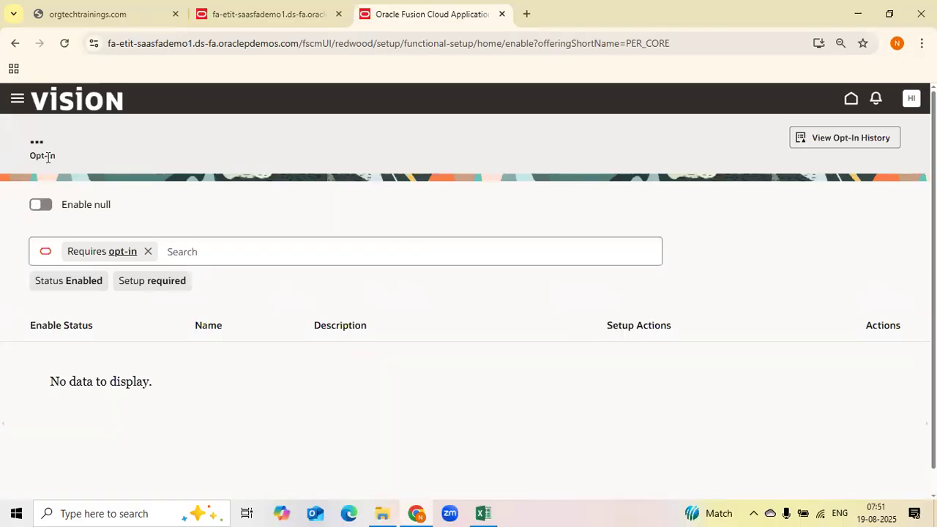
{"action": "left_click", "coordinate": [43, 206]}
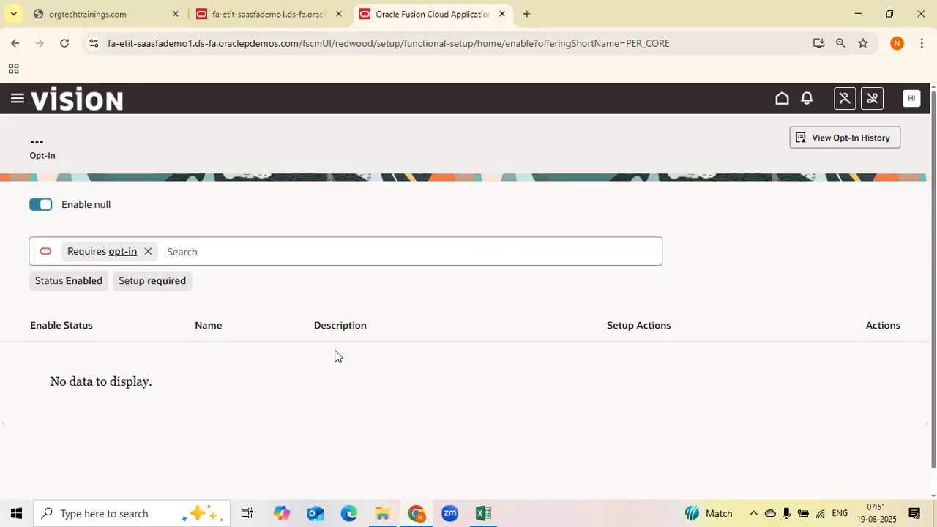
{"action": "scroll", "coordinate": [571, 387], "scroll_direction": "down", "scroll_amount": 1}
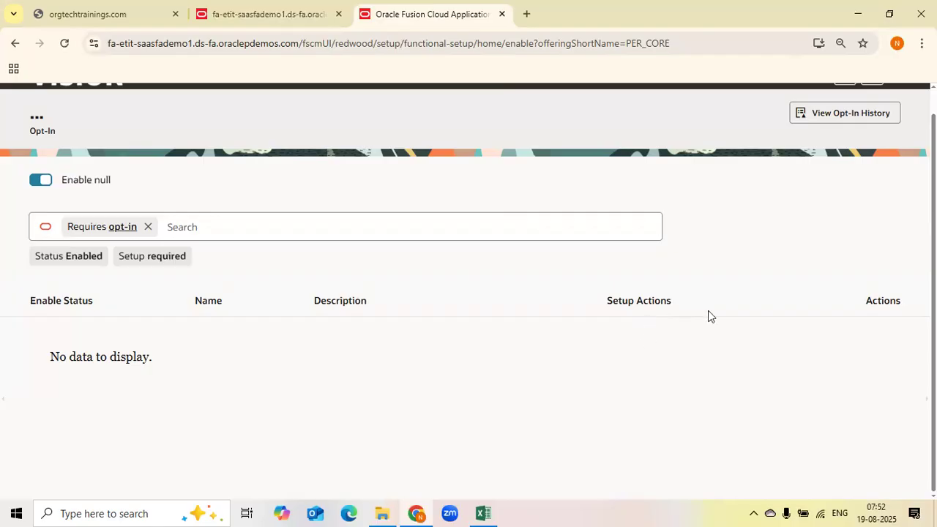
Add the Status Enabled filter to the opt-in features search
{"action": "left_click", "coordinate": [227, 9]}
{"action": "left_click", "coordinate": [386, 14]}
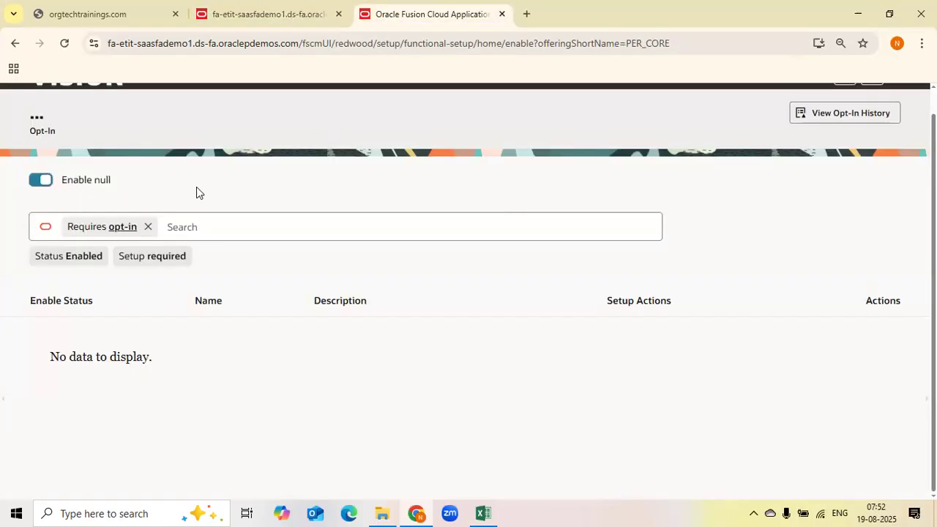
{"action": "left_click", "coordinate": [150, 226]}
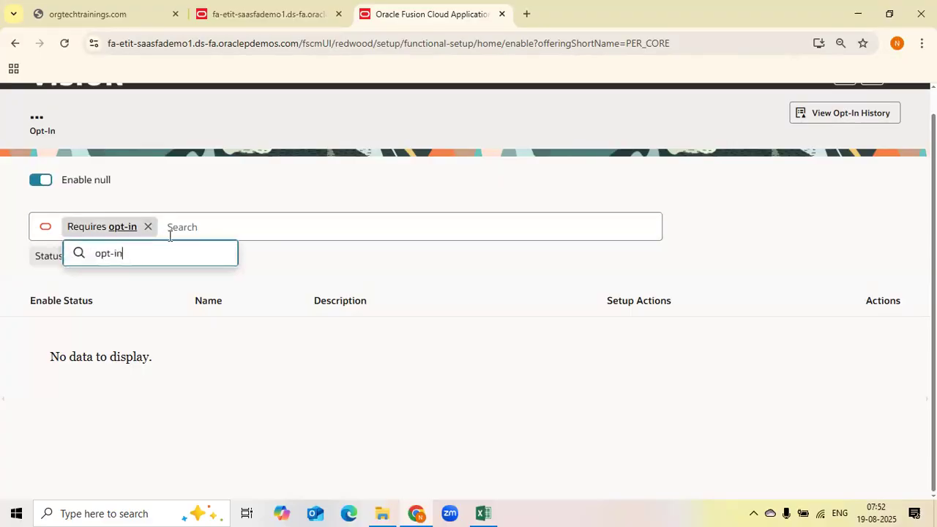
{"action": "left_click", "coordinate": [41, 233]}
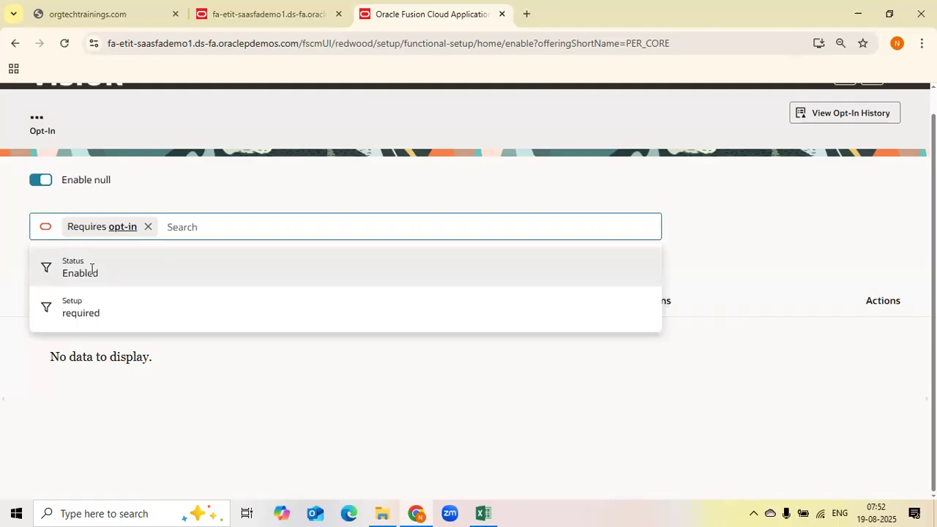
{"action": "left_click", "coordinate": [91, 269]}
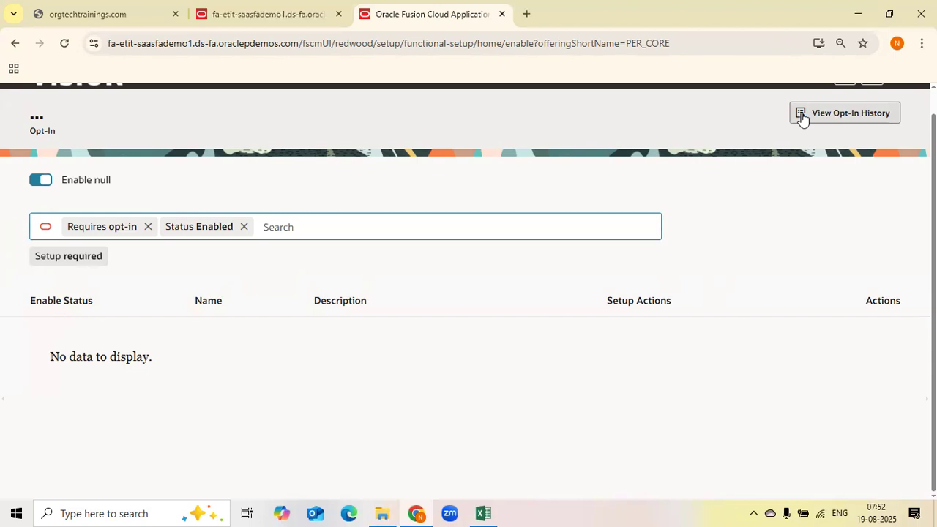
In the second tab, reload the demo site's home page and open Setup and Maintenance
{"action": "left_click", "coordinate": [285, 24]}
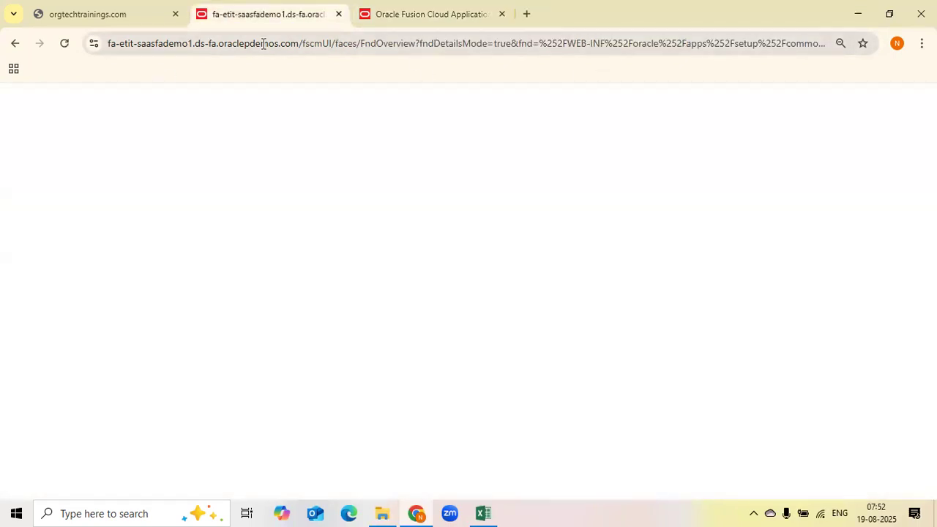
{"action": "left_click", "coordinate": [333, 46]}
{"action": "left_click_drag", "start_coordinate": [328, 45], "coordinate": [930, 45]}
{"action": "key", "text": "BackSpace"}
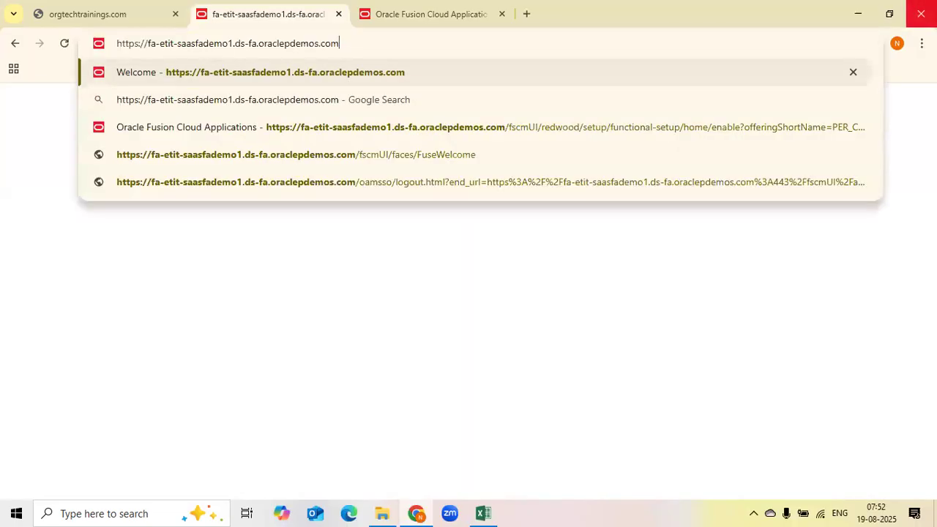
{"action": "key", "text": "Return"}
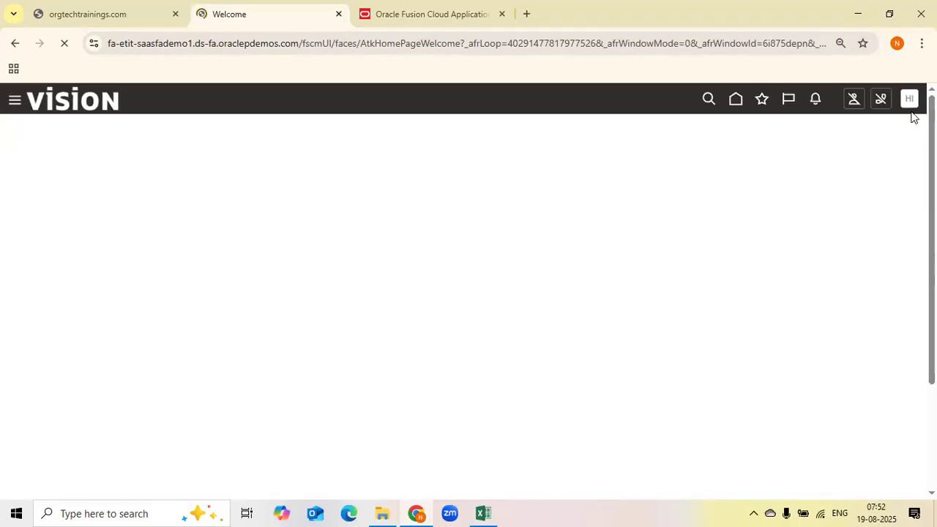
{"action": "left_click", "coordinate": [909, 99]}
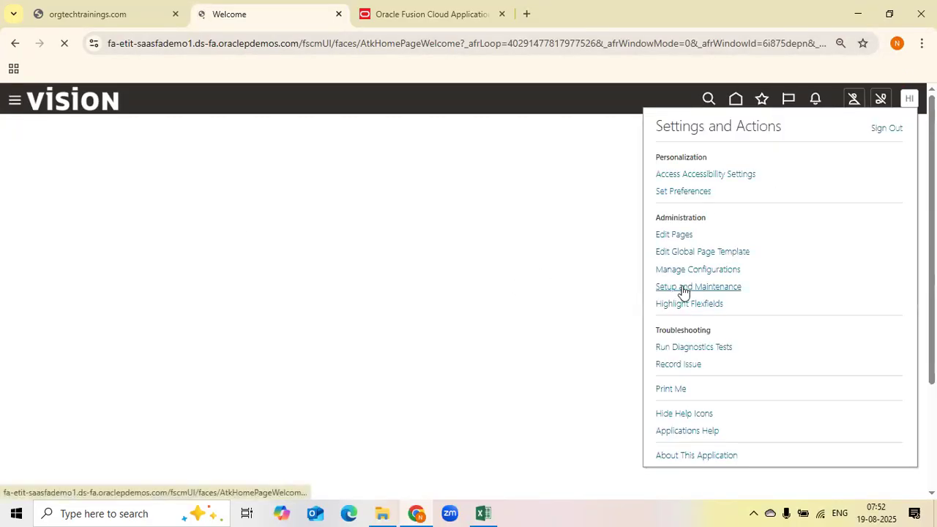
{"action": "left_click", "coordinate": [717, 286]}
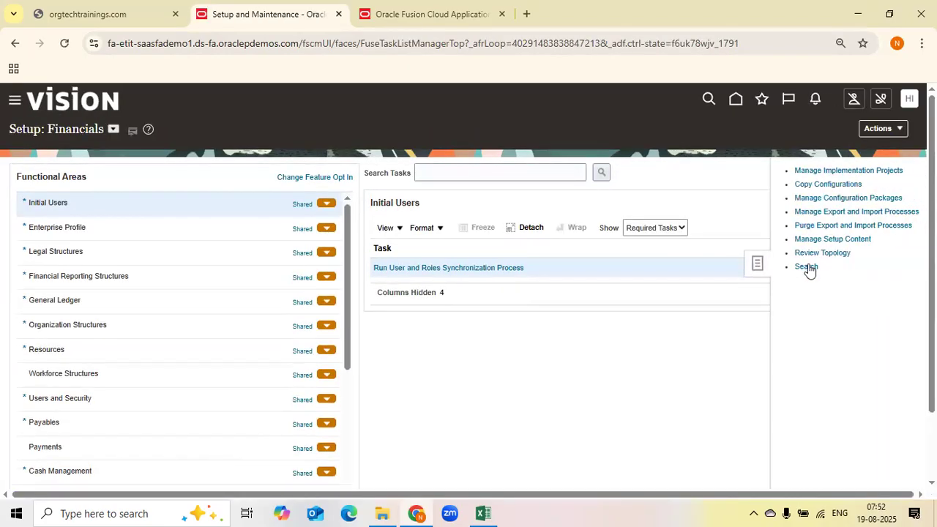
Go to Offerings, open Opt In Features for the Financials offering and view its opt-in history
{"action": "left_click", "coordinate": [883, 131]}
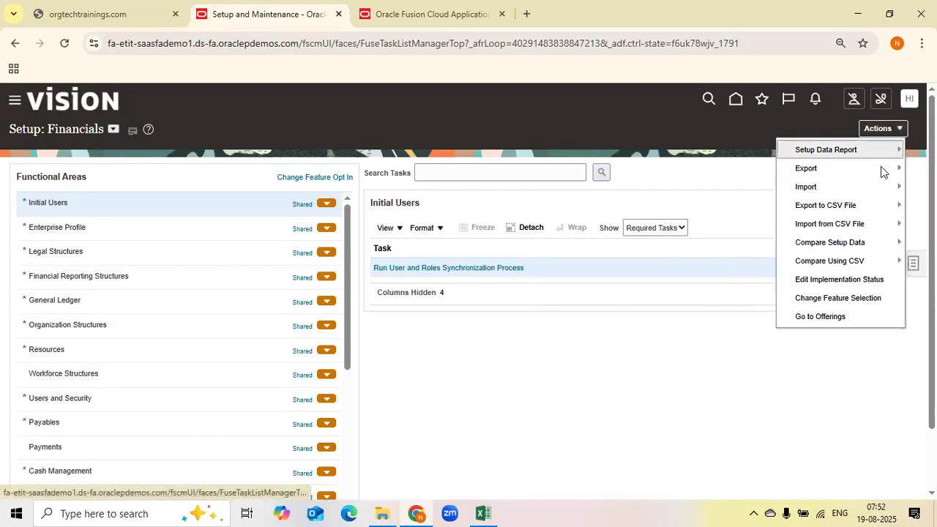
{"action": "left_click", "coordinate": [813, 316]}
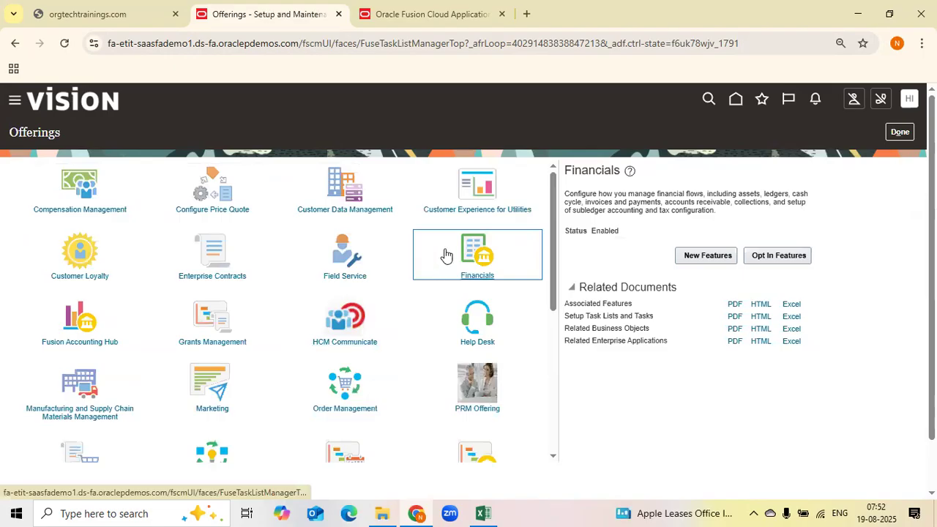
{"action": "left_click", "coordinate": [777, 257]}
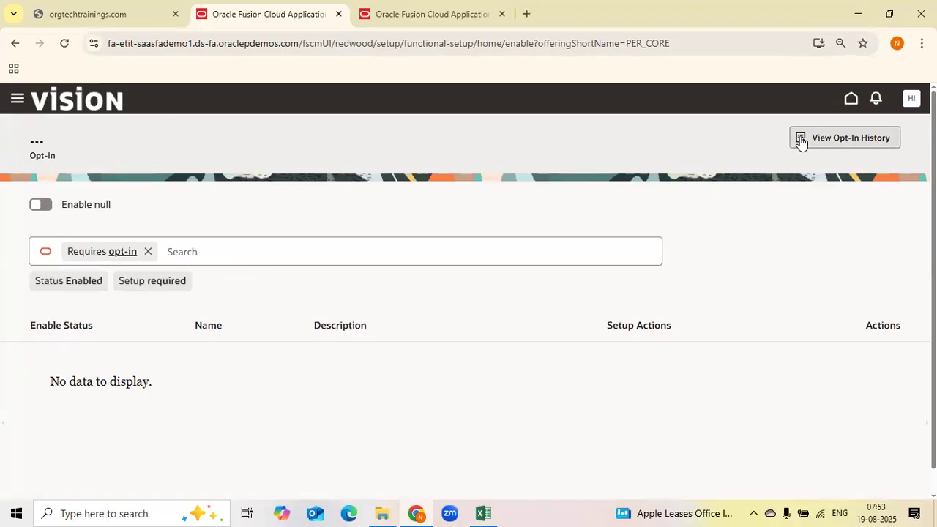
{"action": "left_click", "coordinate": [844, 136]}
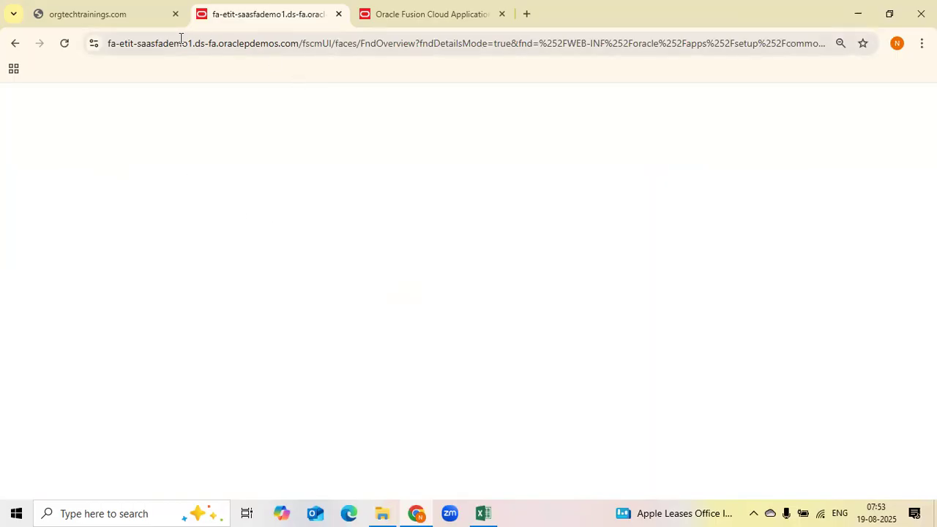
In the third tab, return to the home page and open Setup and Maintenance
{"action": "left_click", "coordinate": [407, 11]}
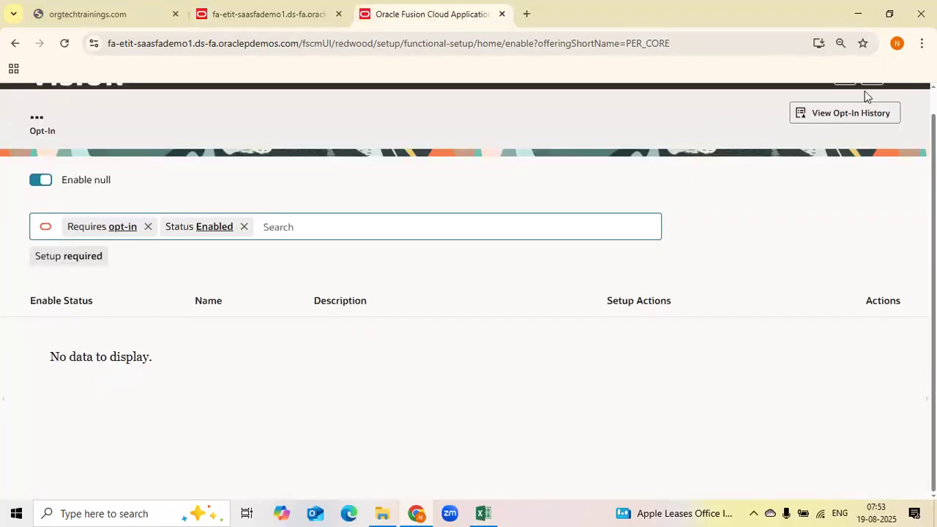
{"action": "scroll", "coordinate": [74, 109], "scroll_direction": "up", "scroll_amount": 1}
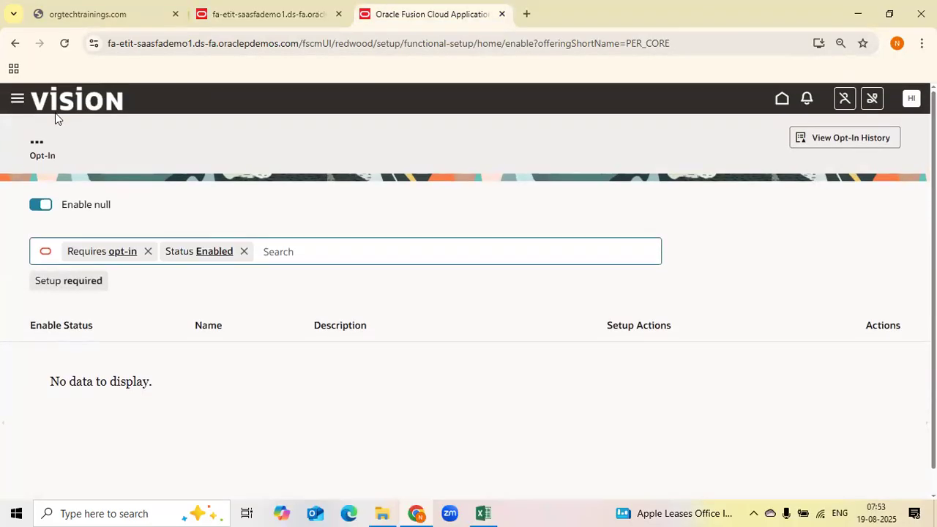
{"action": "left_click", "coordinate": [783, 103]}
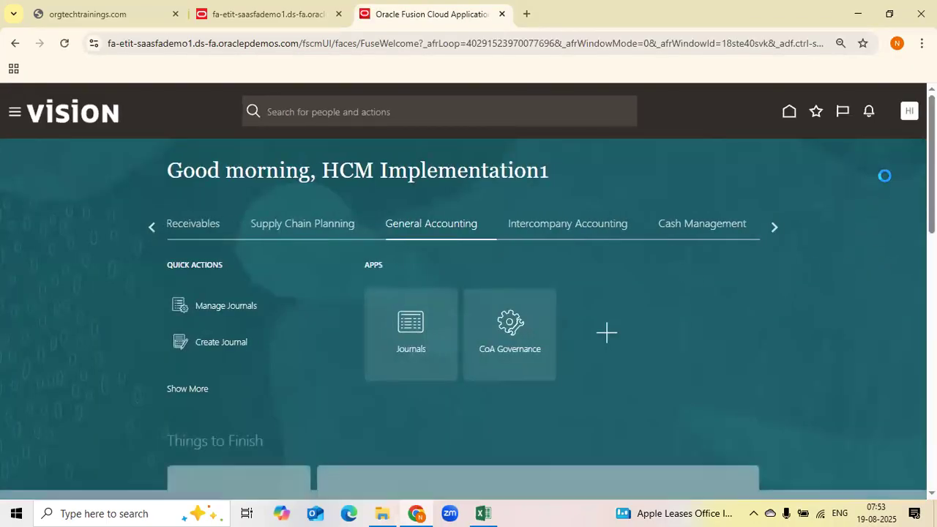
{"action": "left_click", "coordinate": [909, 112]}
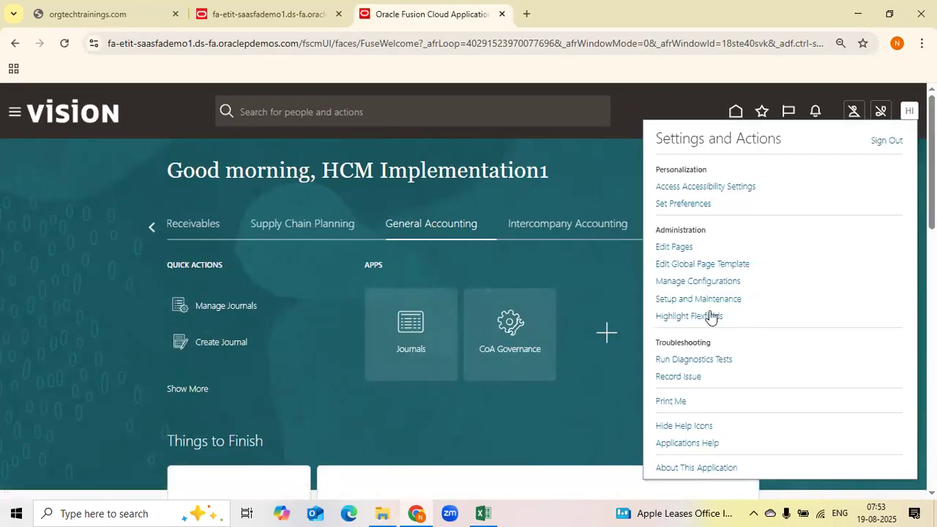
{"action": "left_click", "coordinate": [700, 300]}
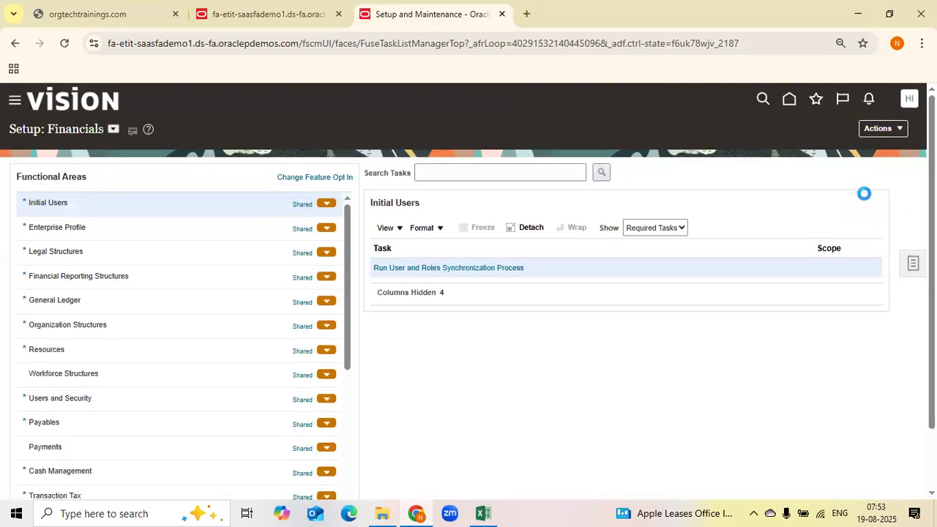
Open Opt In Features for Financials from Offerings and remove the Requires opt-in filter from the search
{"action": "left_click", "coordinate": [894, 128]}
{"action": "left_click", "coordinate": [827, 315]}
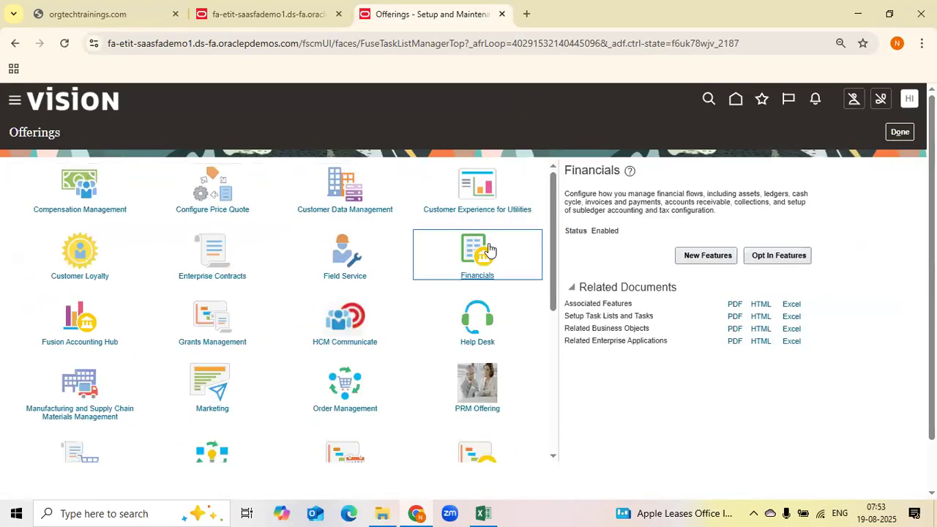
{"action": "left_click", "coordinate": [778, 256]}
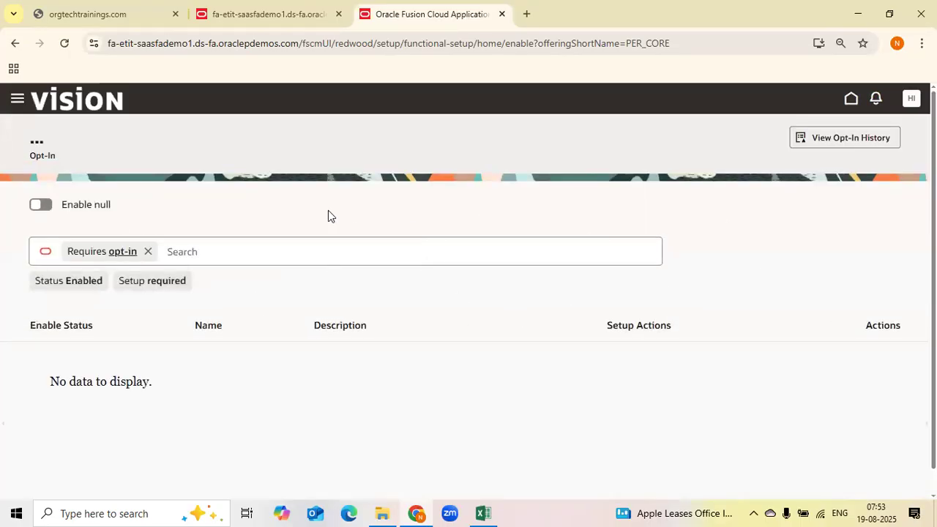
{"action": "left_click", "coordinate": [149, 252]}
{"action": "left_click", "coordinate": [822, 232]}
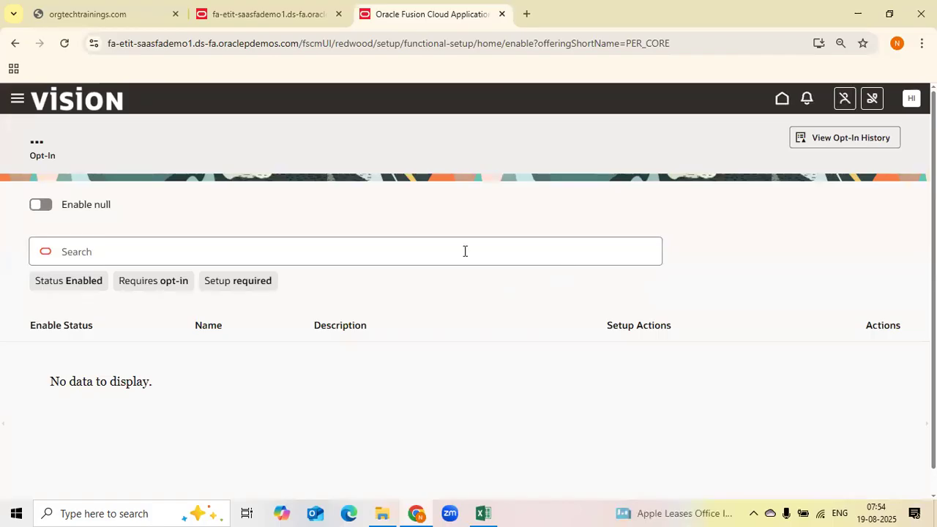
{"action": "left_click", "coordinate": [248, 17]}
{"action": "left_click", "coordinate": [421, 16]}
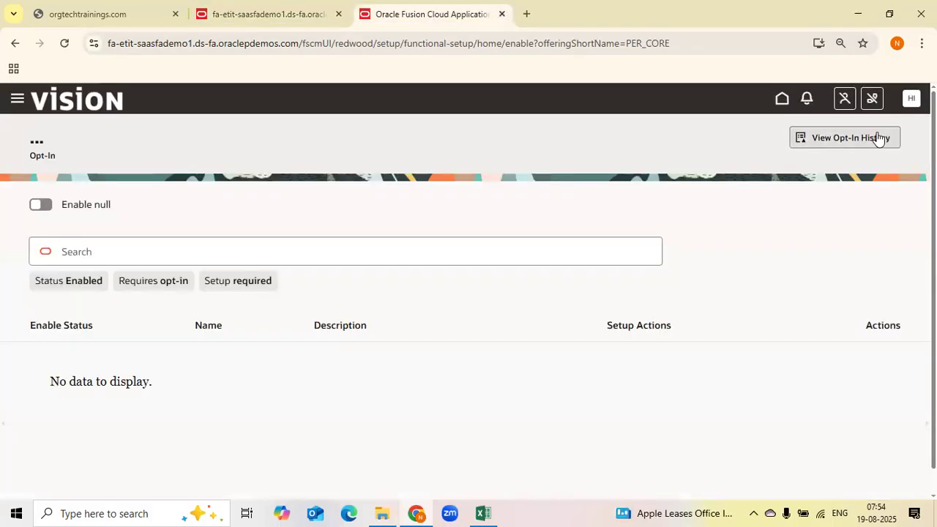
{"action": "left_click", "coordinate": [912, 100]}
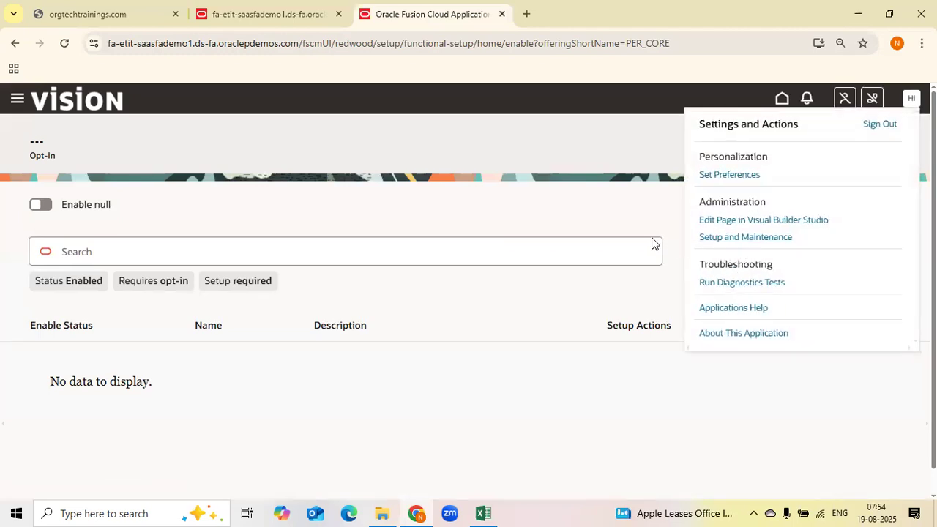
{"action": "left_click", "coordinate": [522, 146]}
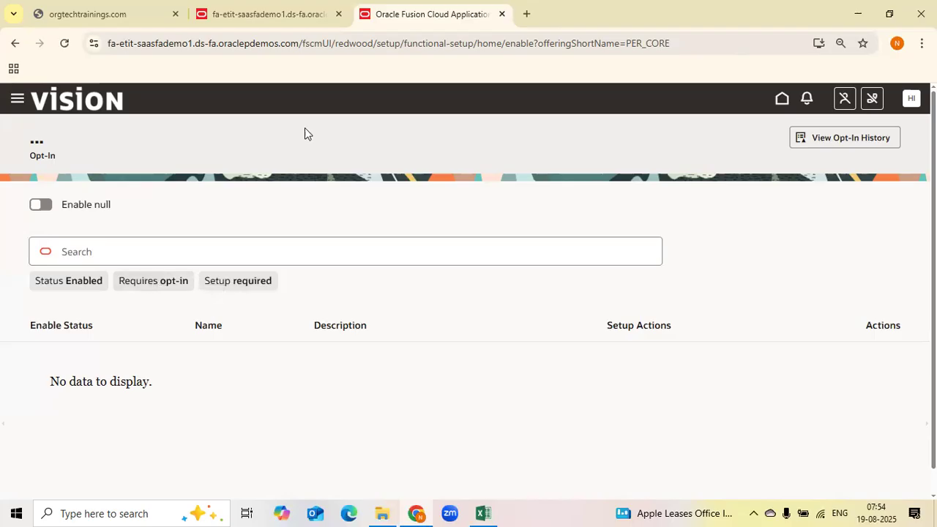
{"action": "left_click", "coordinate": [267, 15]}
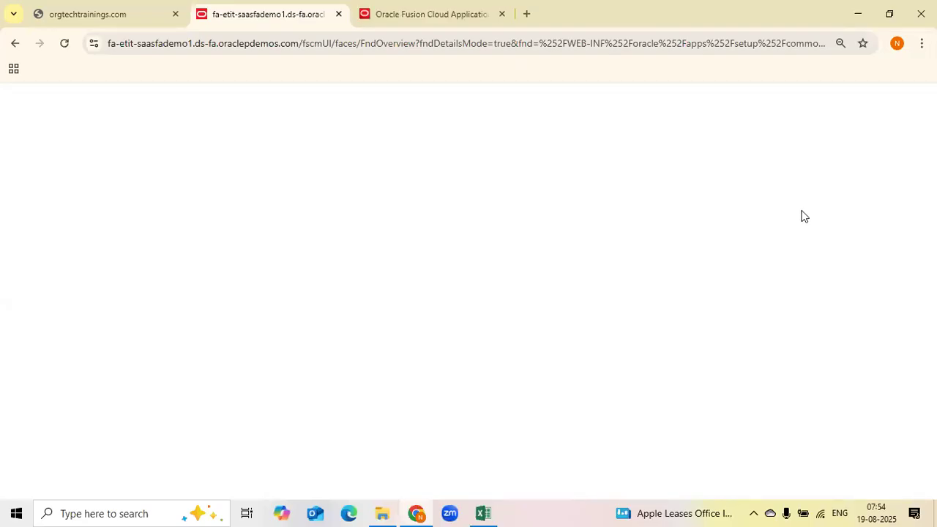
In the Excel curriculum sheet, mark the Enable offferings topic with today's date 19-08-2025 and Done
{"action": "left_click", "coordinate": [484, 514]}
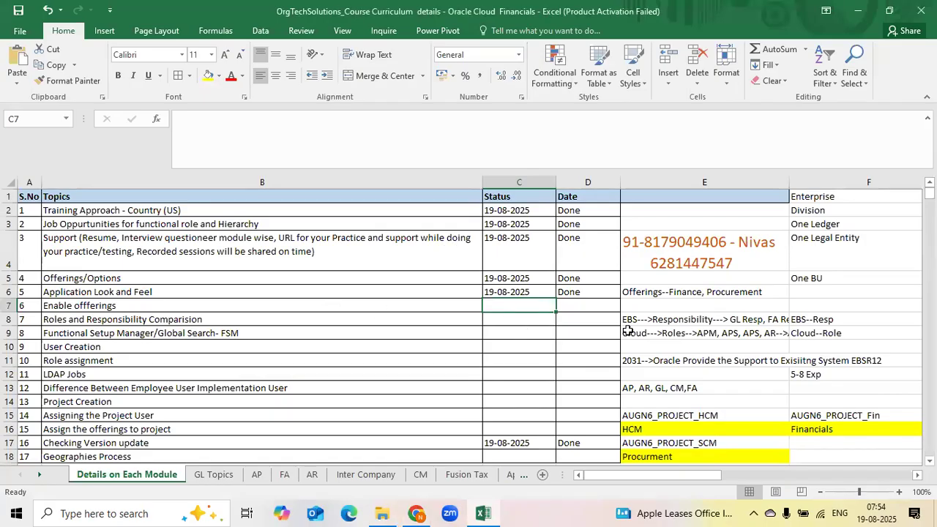
{"action": "key", "text": "ctrl+semicolon"}
{"action": "key", "text": "Tab"}
{"action": "key", "text": "ctrl+d"}
{"action": "key", "text": "Left"}
{"action": "key", "text": "Left"}
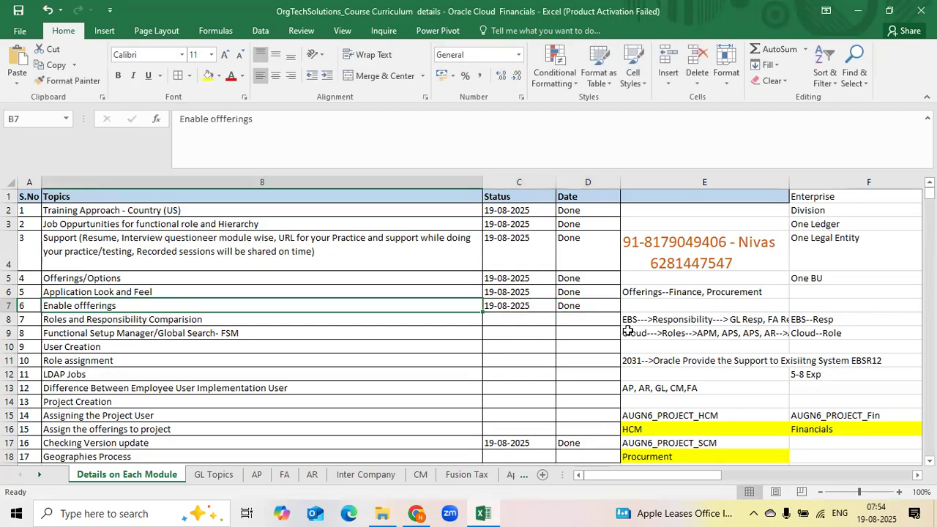
{"action": "key", "text": "Right"}
{"action": "key", "text": "Right"}
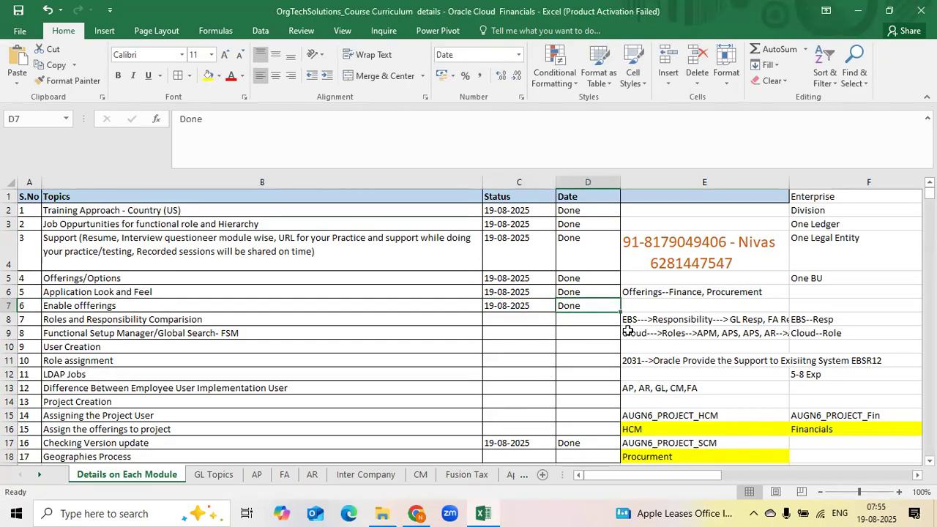
Select the Roles and Responsibility Comparision row and reduce the height of row 4
{"action": "left_click", "coordinate": [191, 318]}
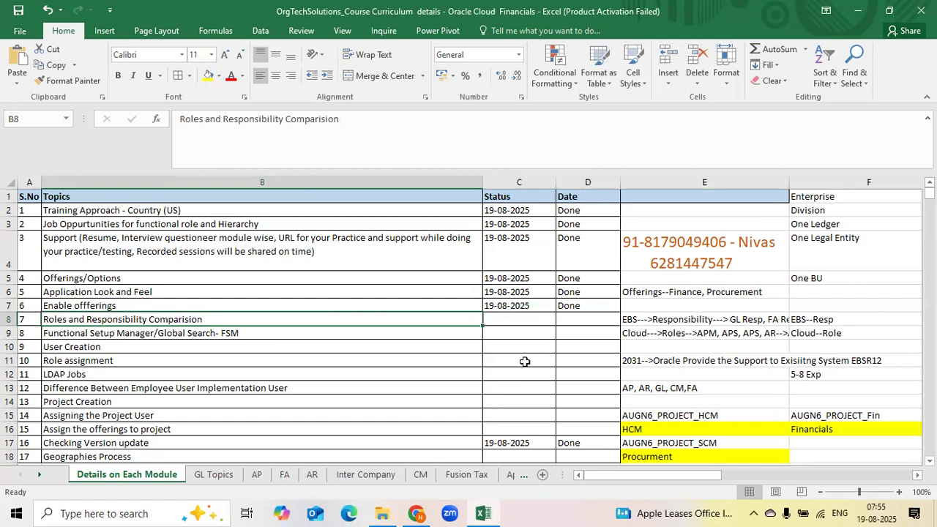
{"action": "left_click", "coordinate": [519, 323]}
{"action": "left_click", "coordinate": [326, 328]}
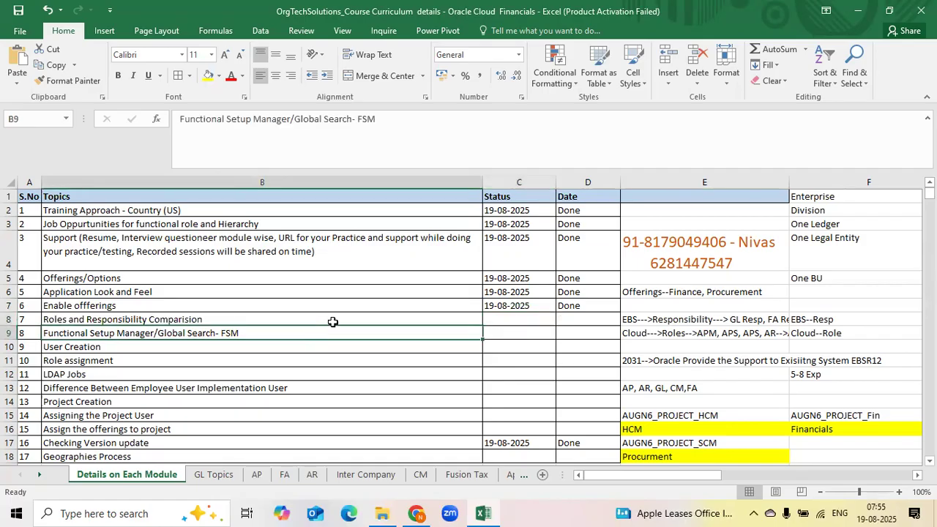
{"action": "left_click", "coordinate": [318, 317]}
{"action": "left_click_drag", "start_coordinate": [569, 317], "coordinate": [6, 321]}
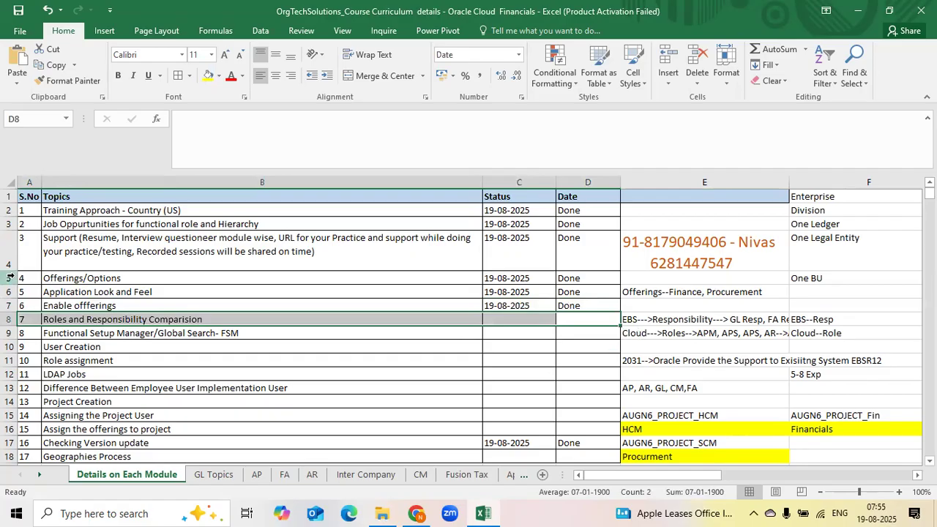
{"action": "left_click_drag", "start_coordinate": [12, 272], "coordinate": [14, 263]}
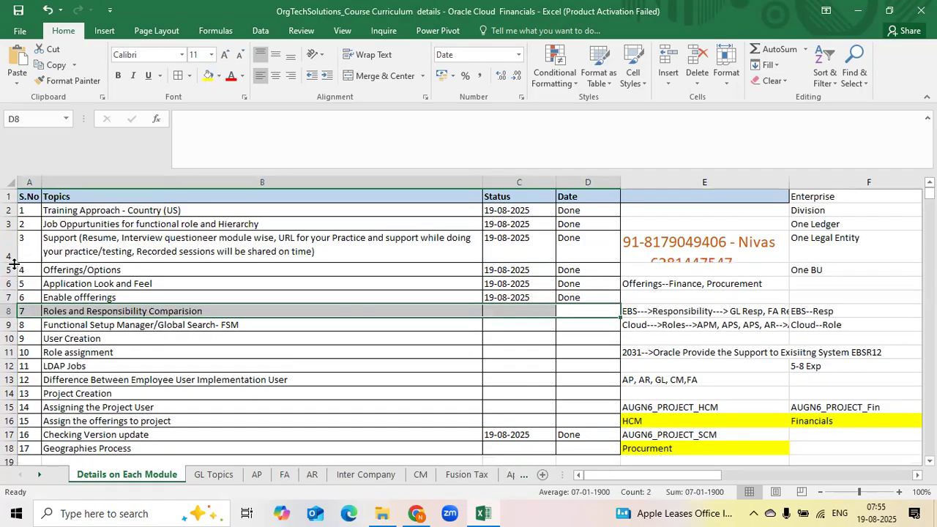
{"action": "left_click", "coordinate": [463, 37]}
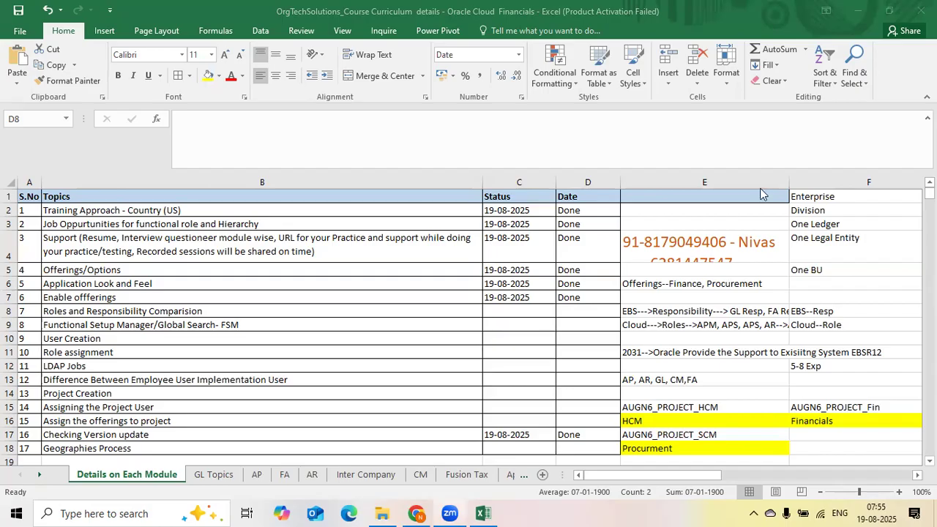
Open the AP sheet and review its list of payables configuration tasks
{"action": "left_click", "coordinate": [349, 384]}
{"action": "left_click", "coordinate": [501, 310]}
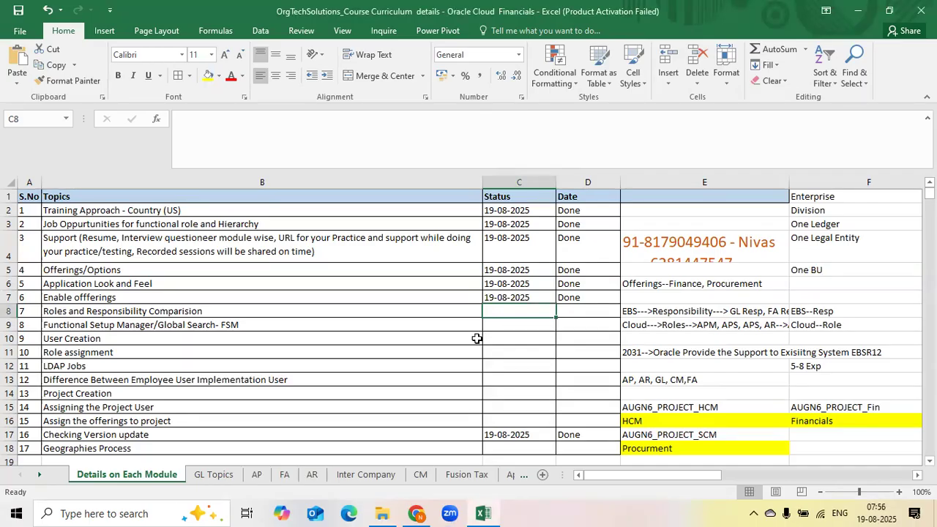
{"action": "left_click", "coordinate": [163, 311]}
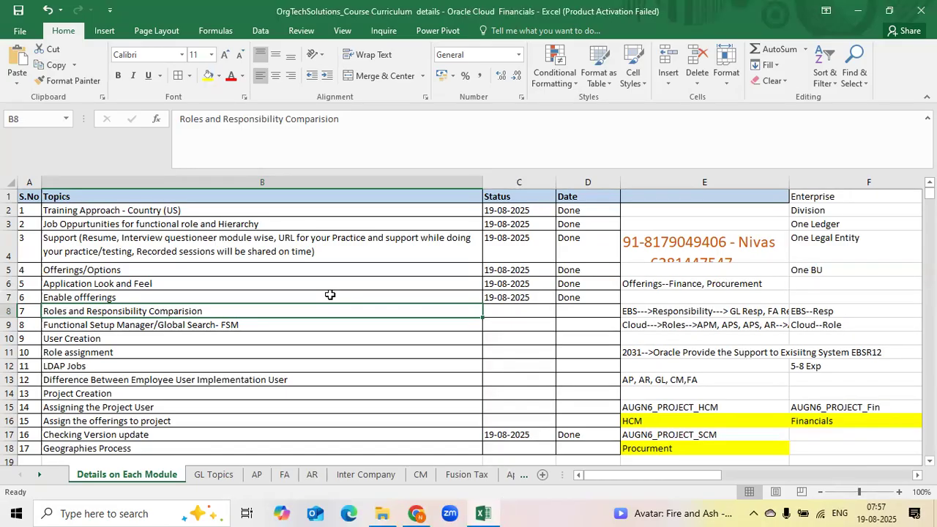
{"action": "left_click", "coordinate": [257, 477]}
{"action": "left_click", "coordinate": [741, 391]}
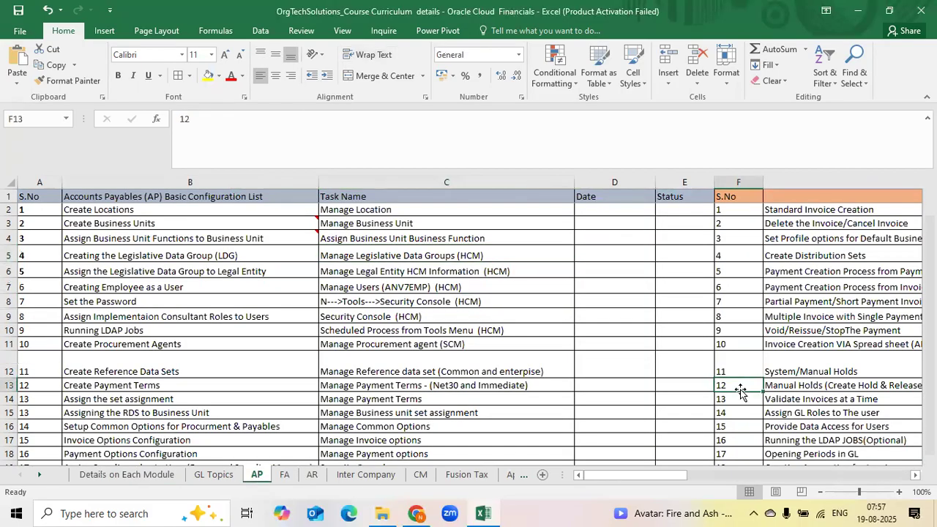
{"action": "key", "text": "Right"}
{"action": "key", "text": "Right"}
{"action": "scroll", "coordinate": [402, 424], "scroll_direction": "down", "scroll_amount": 6}
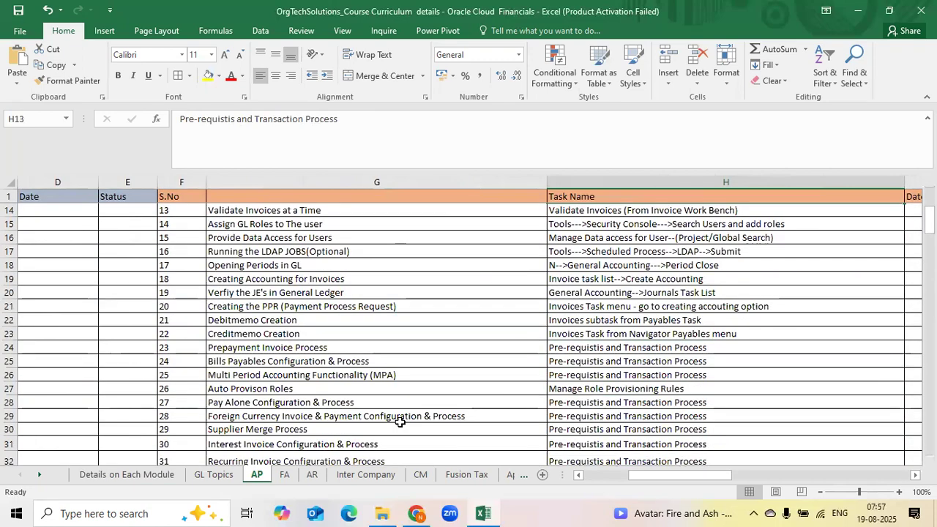
{"action": "scroll", "coordinate": [401, 423], "scroll_direction": "down", "scroll_amount": 6}
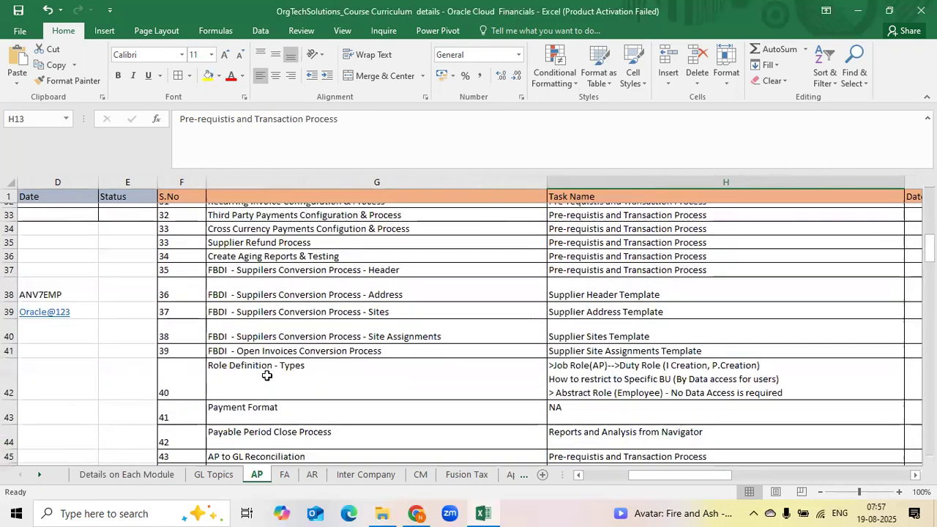
{"action": "left_click", "coordinate": [256, 411]}
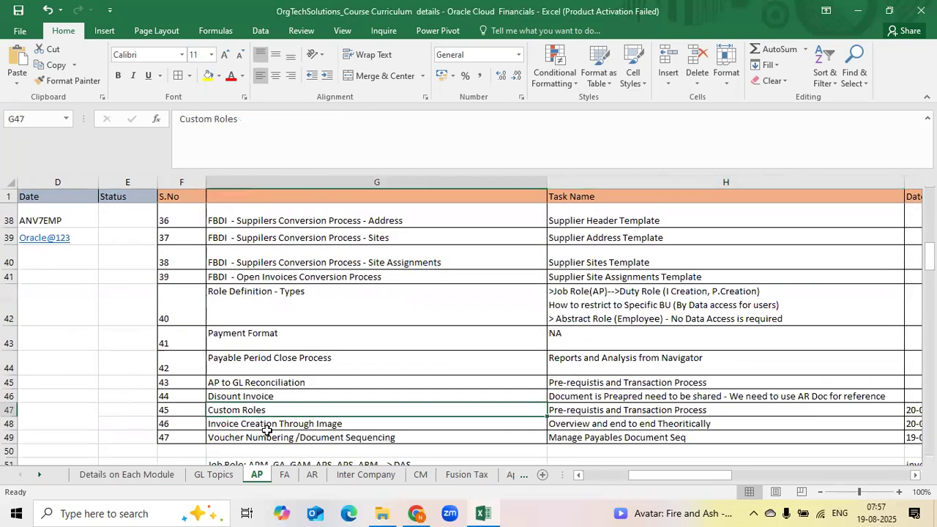
In the Details on Each Module sheet, mark the Roles and Responsibility Comparision topic with today's date 19-08-2025 and Done
{"action": "left_click", "coordinate": [149, 475]}
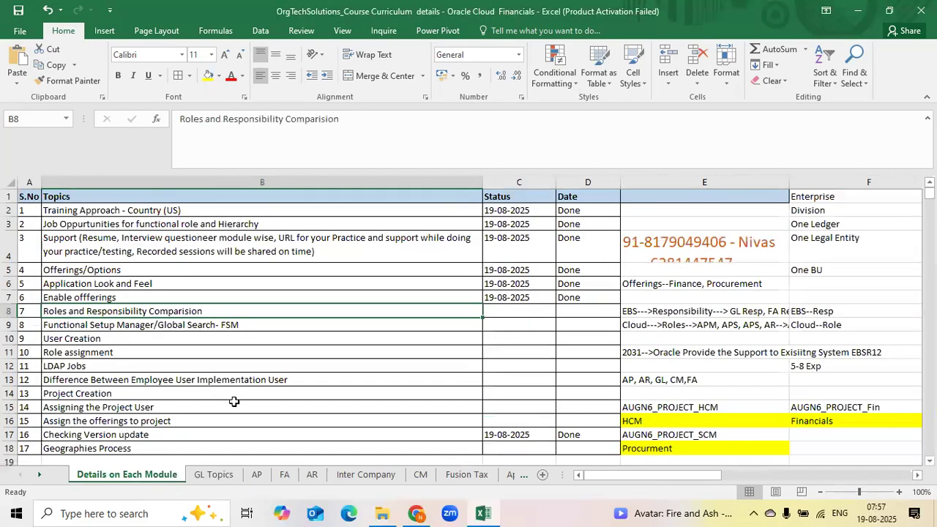
{"action": "left_click", "coordinate": [487, 314]}
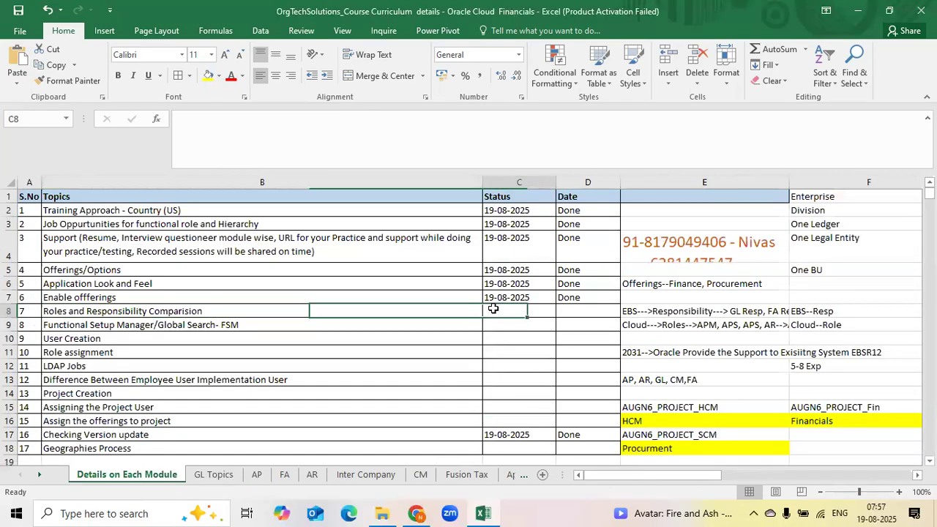
{"action": "left_click", "coordinate": [274, 314]}
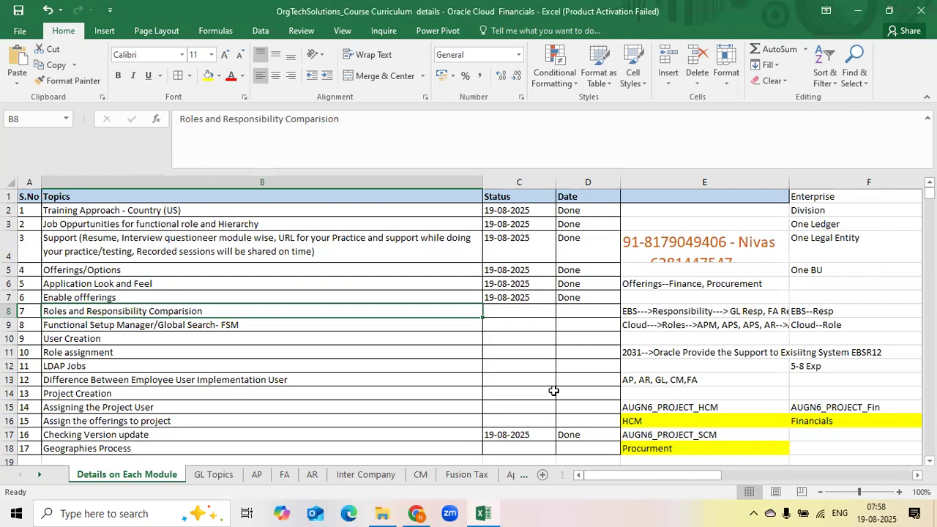
{"action": "key", "text": "Right"}
{"action": "key", "text": "ctrl+semicolon"}
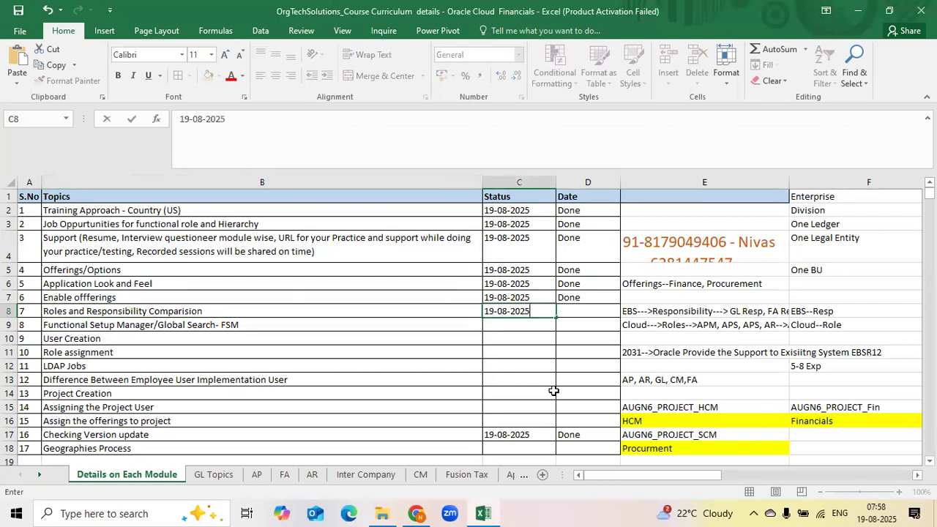
{"action": "key", "text": "Tab"}
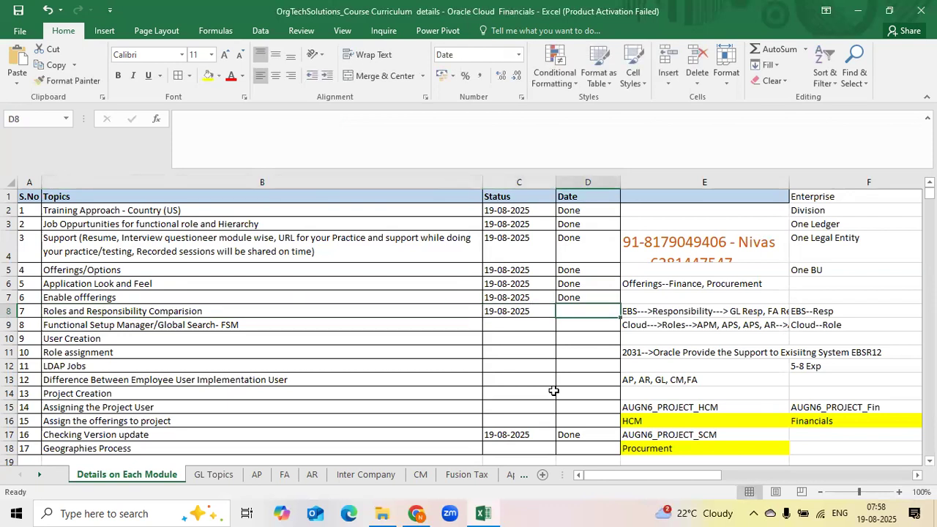
{"action": "key", "text": "ctrl+d"}
{"action": "key", "text": "Down"}
{"action": "key", "text": "Left"}
{"action": "key", "text": "Left"}
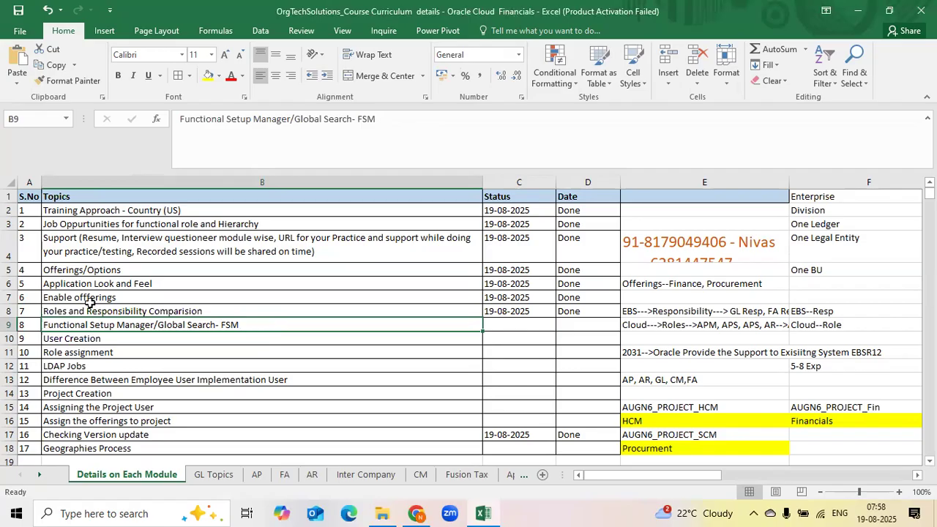
{"action": "key", "text": "Up"}
{"action": "left_click", "coordinate": [253, 323]}
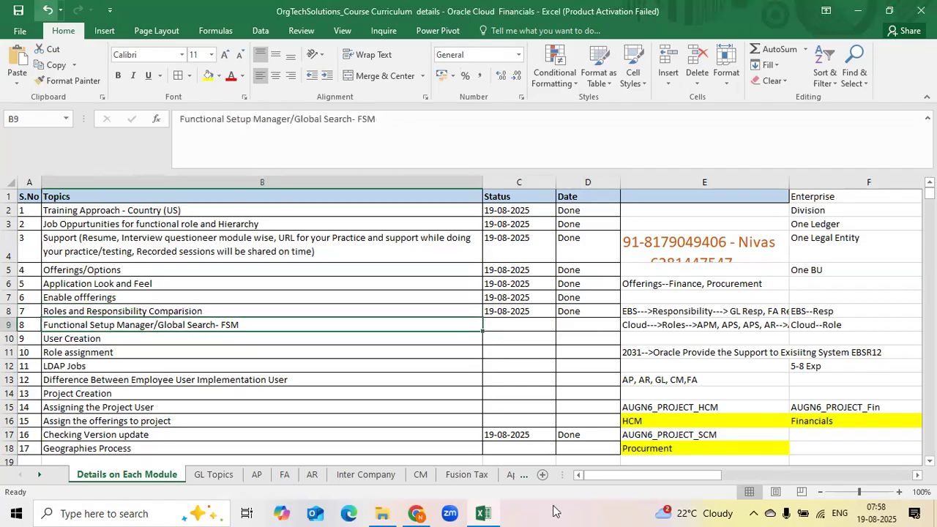
In the browser, trim the Fusion page URL to return to the home page and close the extra Oracle Fusion tab
{"action": "left_click", "coordinate": [417, 513]}
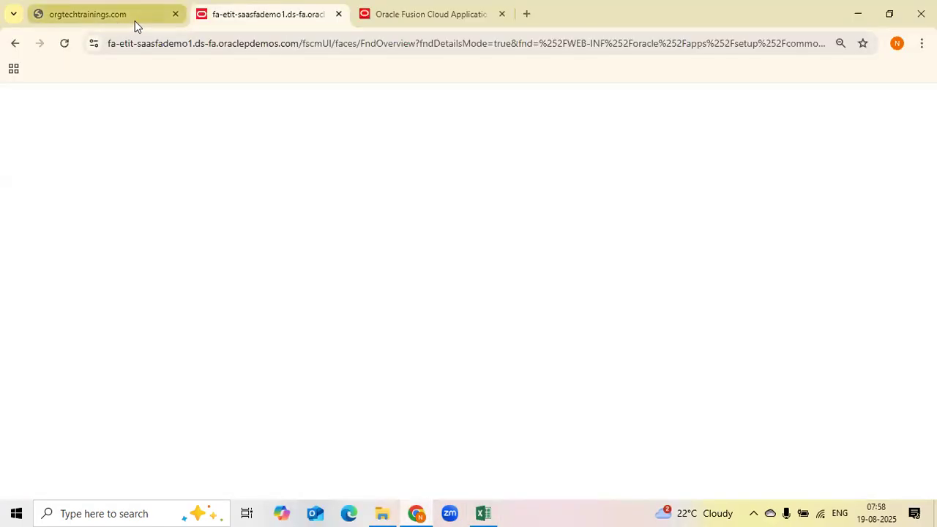
{"action": "left_click", "coordinate": [407, 45]}
{"action": "left_click", "coordinate": [391, 45]}
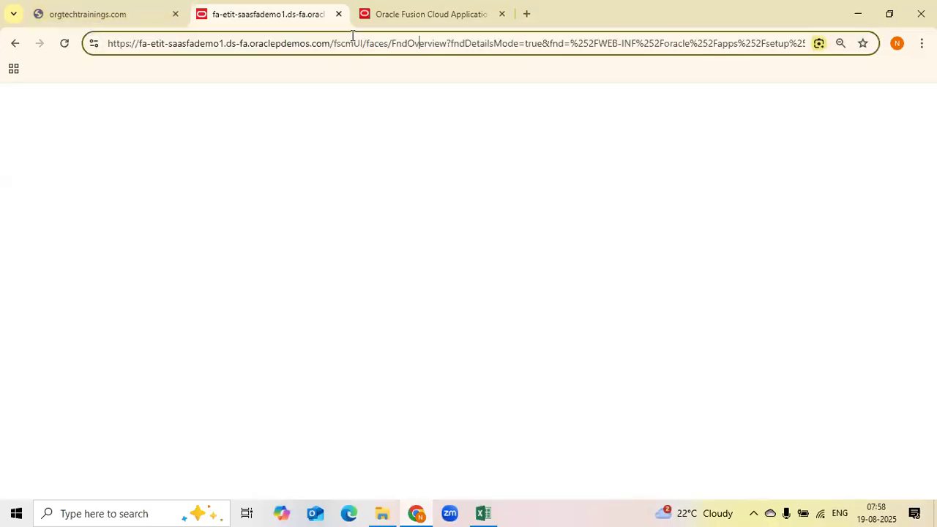
{"action": "left_click_drag", "start_coordinate": [331, 43], "coordinate": [809, 43]}
{"action": "key", "text": "BackSpace"}
{"action": "key", "text": "Return"}
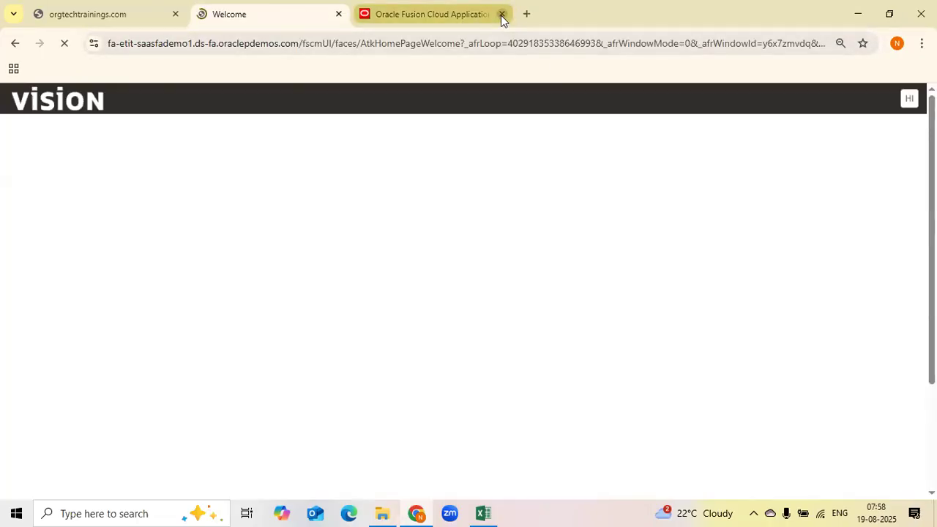
{"action": "left_click", "coordinate": [502, 14]}
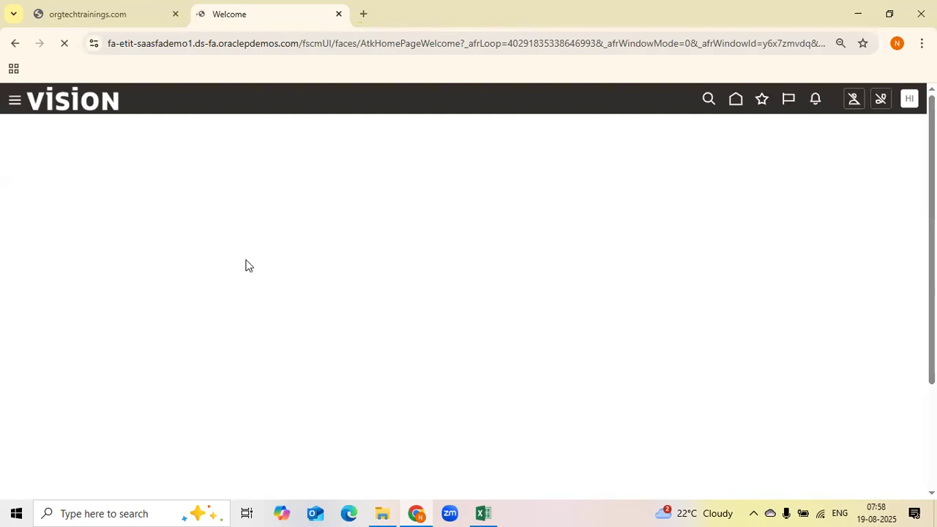
Duplicate the home page tab and open the Settings and Actions menu
{"action": "right_click", "coordinate": [214, 20]}
{"action": "left_click", "coordinate": [276, 142]}
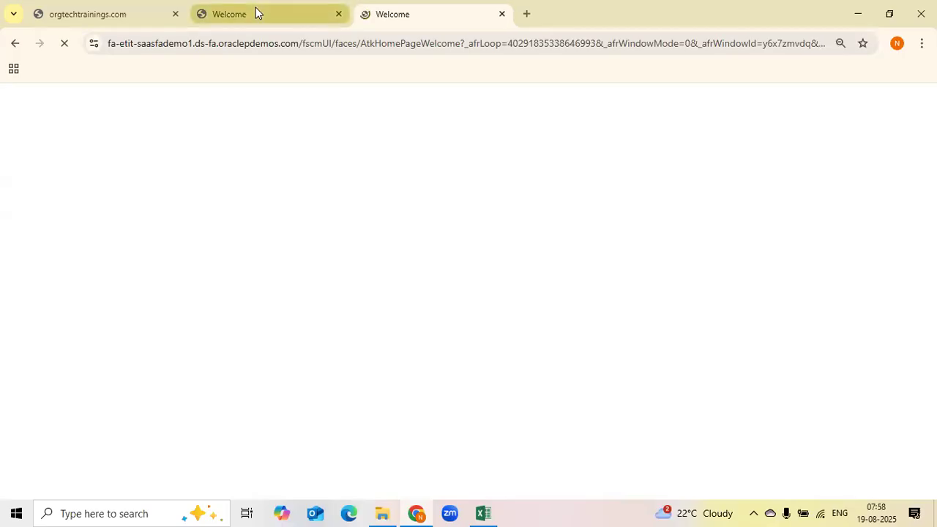
{"action": "left_click", "coordinate": [256, 9]}
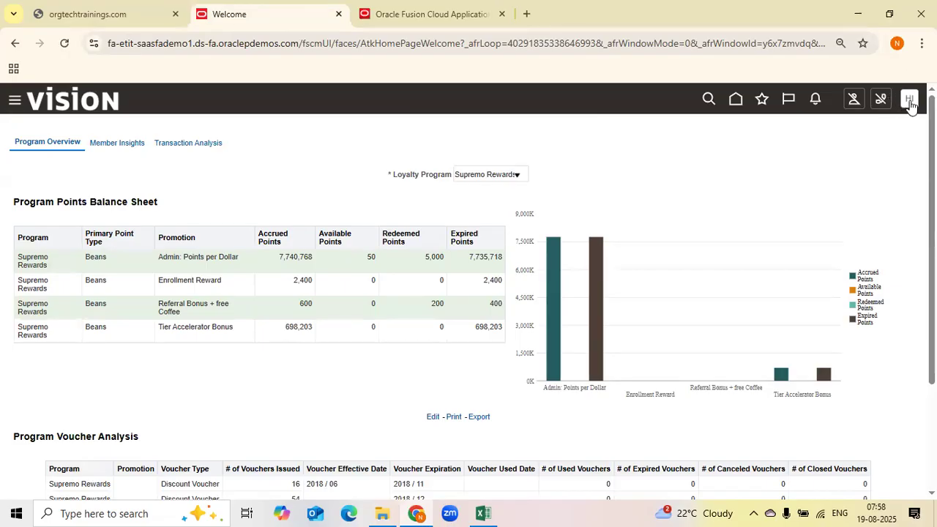
{"action": "left_click", "coordinate": [658, 286]}
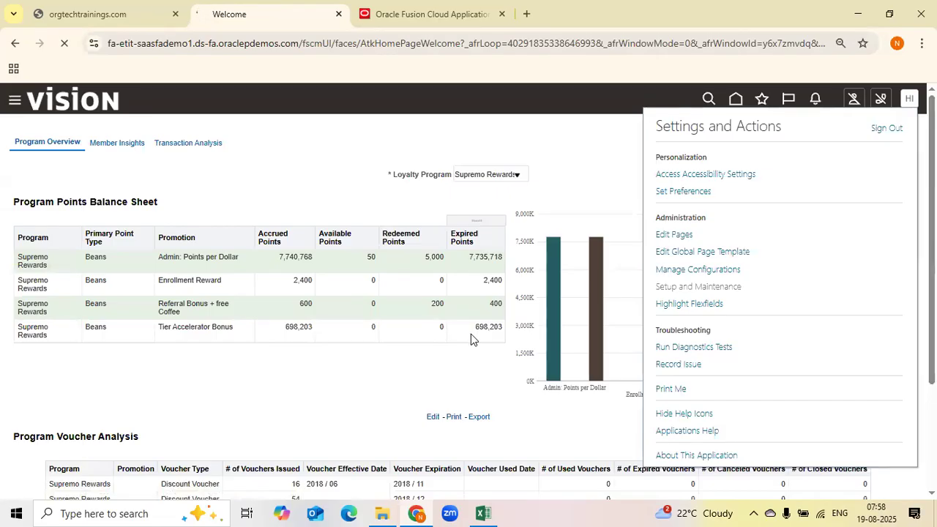
Back in the curriculum sheet, enter GL Resp, AP Resp and CM Resp on three lines in cell G4
{"action": "key", "text": "alt+Tab"}
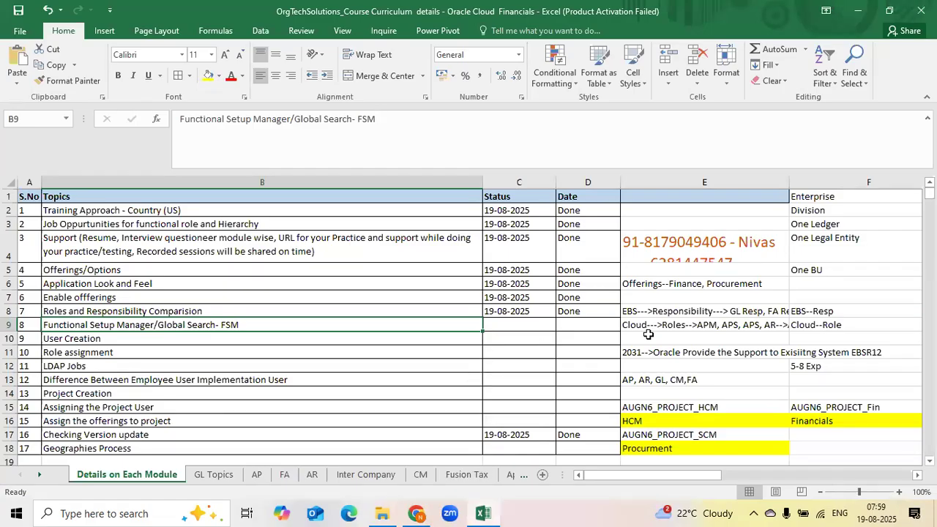
{"action": "left_click", "coordinate": [696, 327]}
{"action": "key", "text": "Right"}
{"action": "key", "text": "Right"}
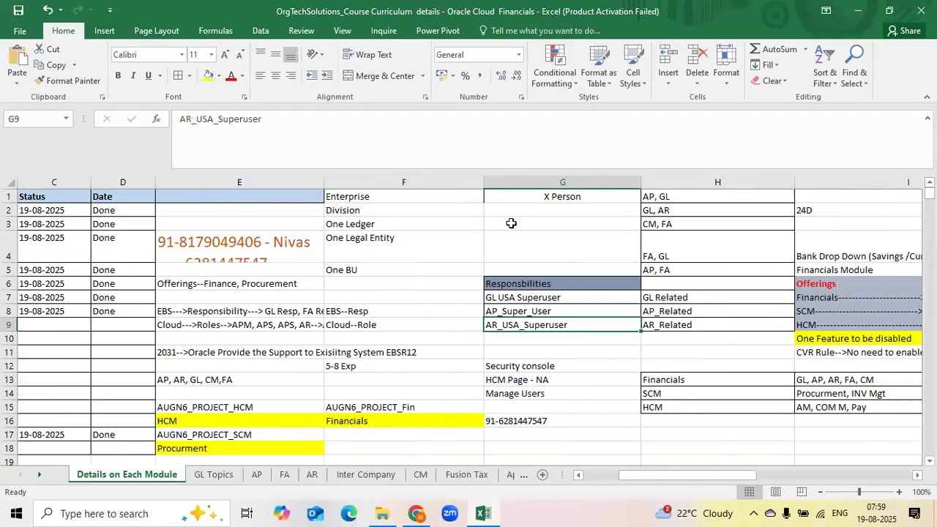
{"action": "left_click", "coordinate": [587, 251]}
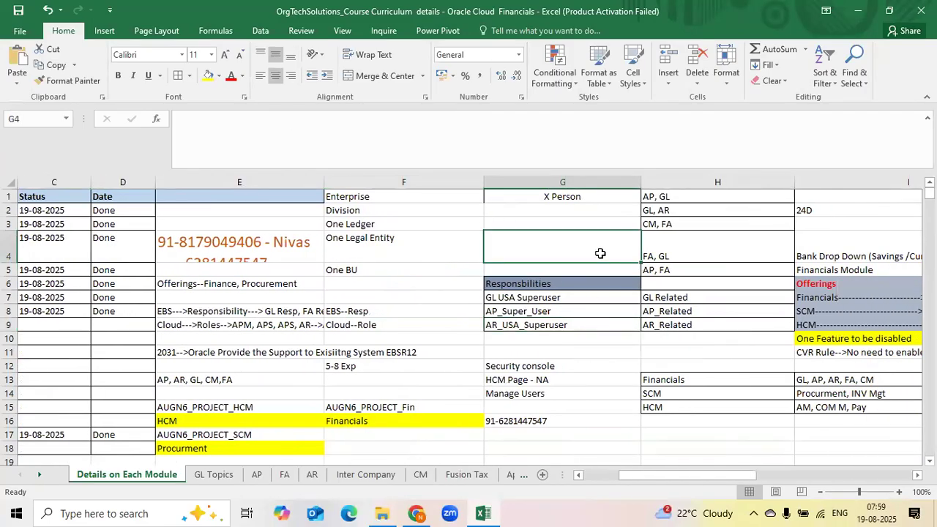
{"action": "type", "text": "GL"}
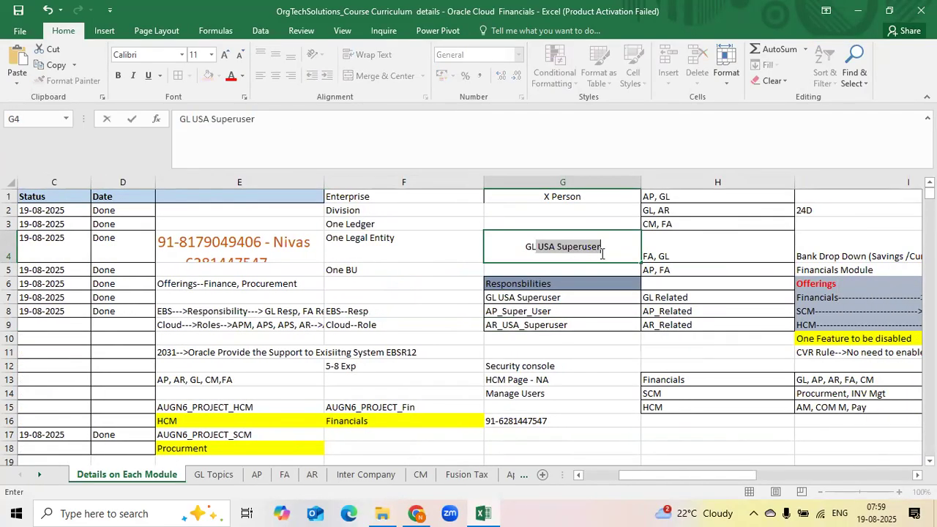
{"action": "type", "text": " Resp "}
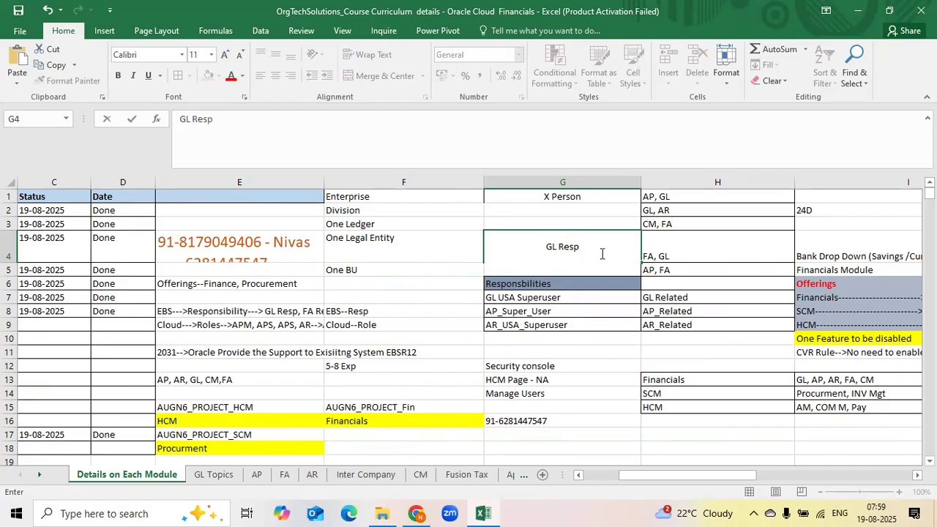
{"action": "type", "text": "AP Resp"}
{"action": "key", "text": "alt"}
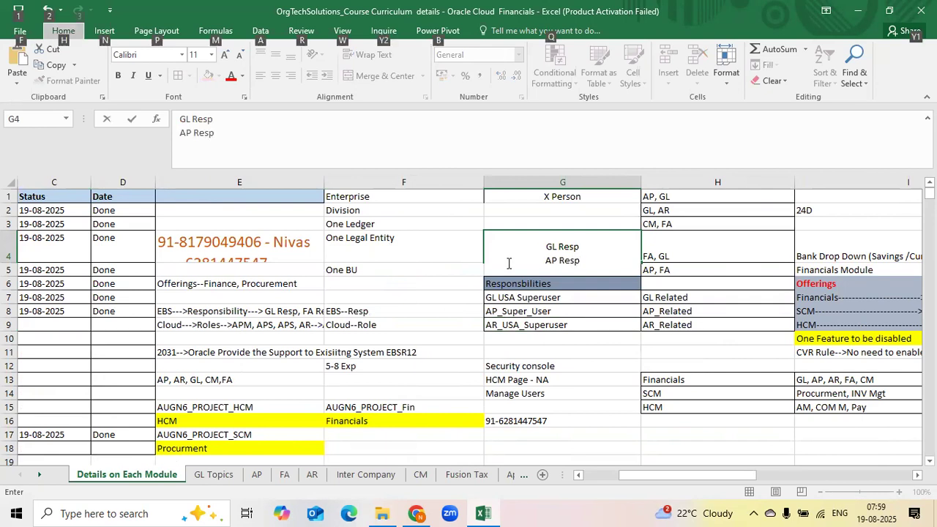
{"action": "left_click", "coordinate": [596, 265]}
{"action": "key", "text": "alt+Return"}
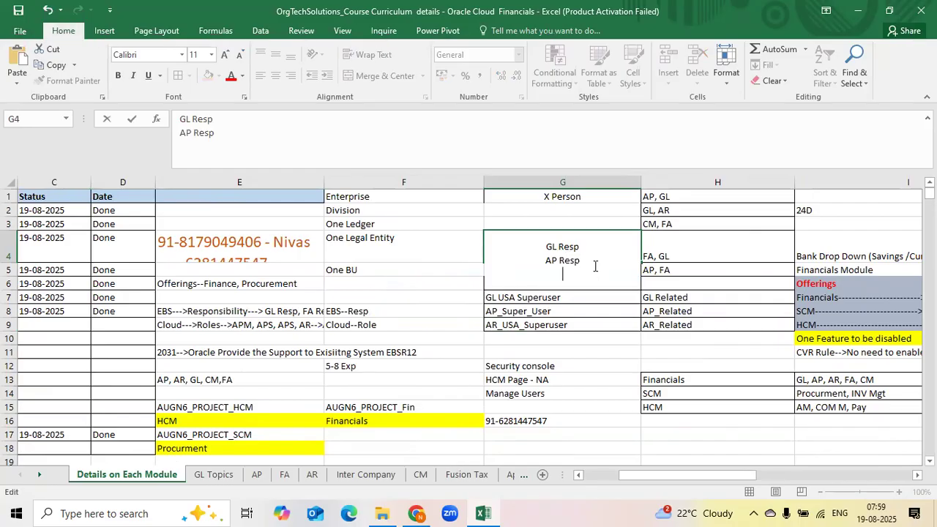
{"action": "type", "text": "CM Resp"}
{"action": "key", "text": "ctrl+Return"}
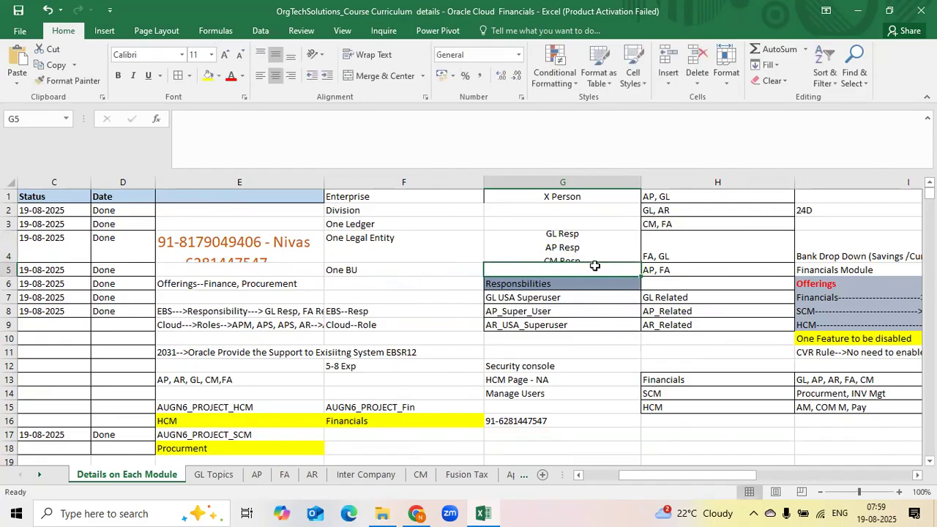
Increase the height of row 4 so the three responsibility lines in G4 are fully visible
{"action": "left_click_drag", "start_coordinate": [11, 265], "coordinate": [11, 276]}
{"action": "double_click", "coordinate": [571, 257]}
{"action": "left_click_drag", "start_coordinate": [580, 253], "coordinate": [545, 267]}
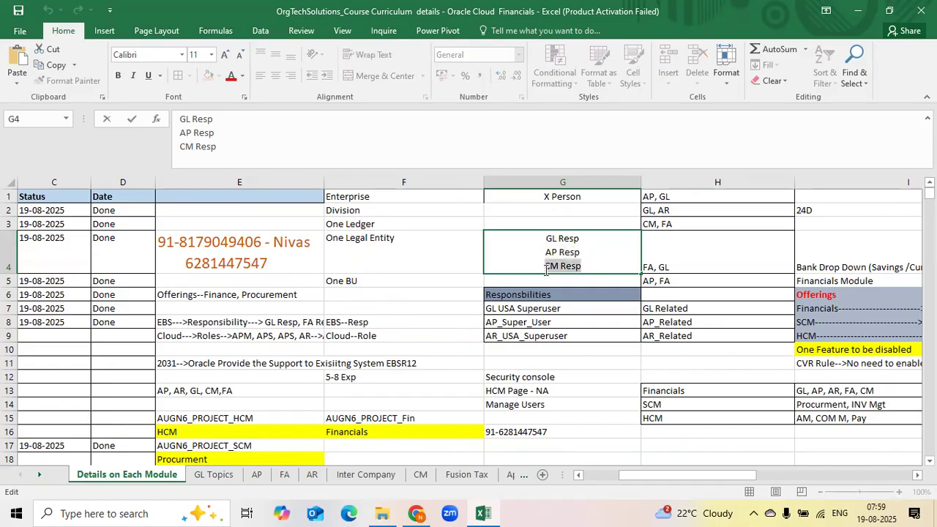
{"action": "left_click", "coordinate": [550, 242]}
{"action": "left_click_drag", "start_coordinate": [580, 240], "coordinate": [547, 240]}
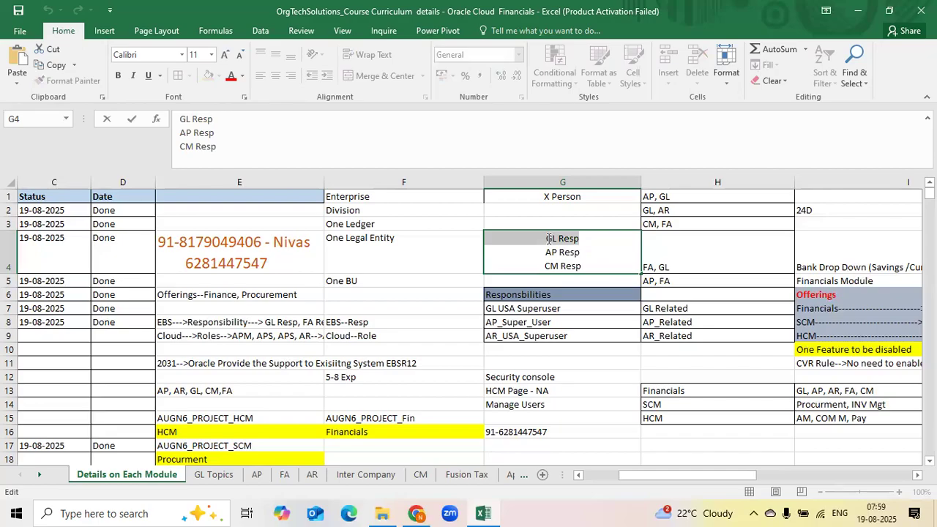
{"action": "left_click", "coordinate": [674, 250]}
{"action": "left_click", "coordinate": [609, 253]}
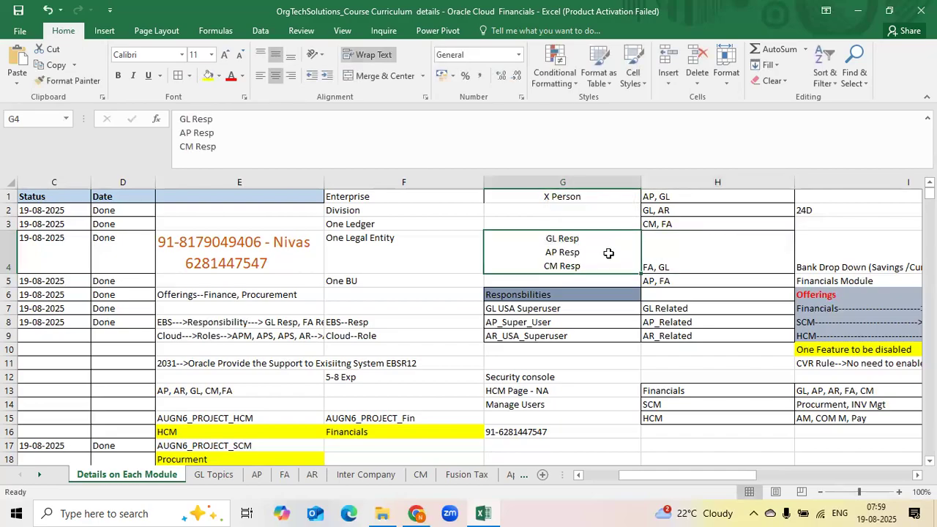
In Setup: Financials, search the setup tasks for Manage Accounting
{"action": "key", "text": "alt+Tab"}
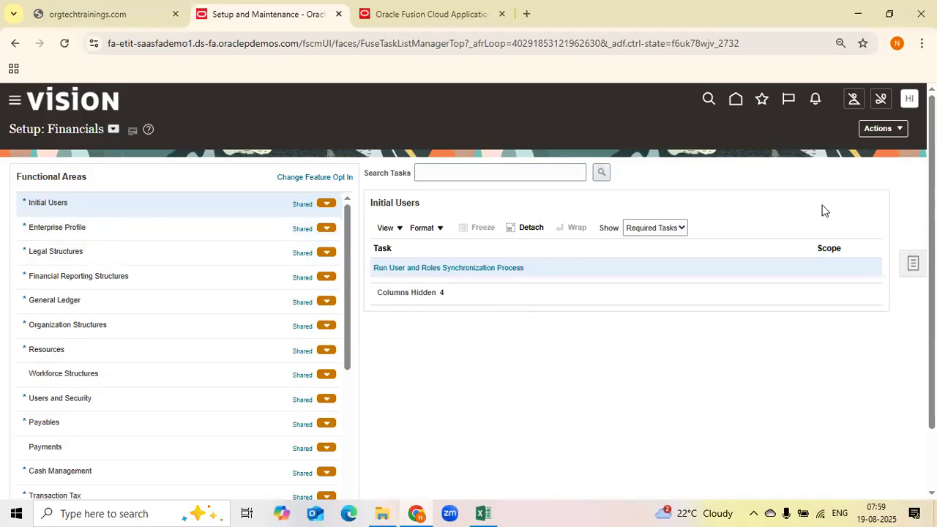
{"action": "left_click", "coordinate": [466, 171]}
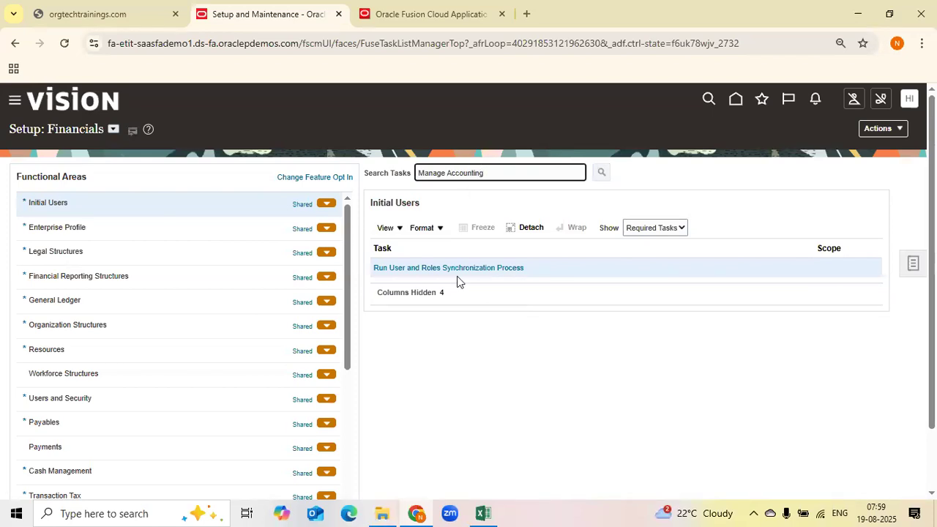
{"action": "key", "text": "Return"}
{"action": "left_click", "coordinate": [343, 214]}
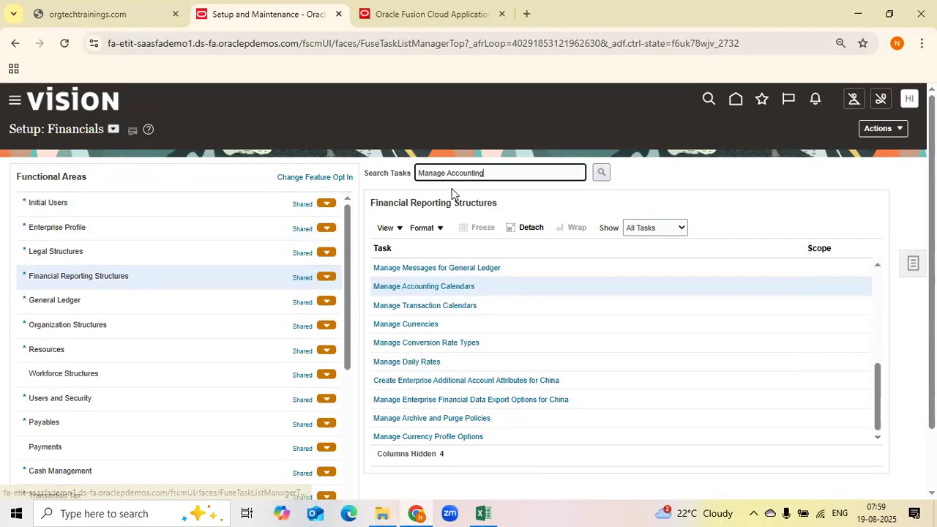
Change the task search to Manage common and run it
{"action": "left_click_drag", "start_coordinate": [446, 176], "coordinate": [661, 186]}
{"action": "key", "text": "BackSpace"}
{"action": "type", "text": "common"}
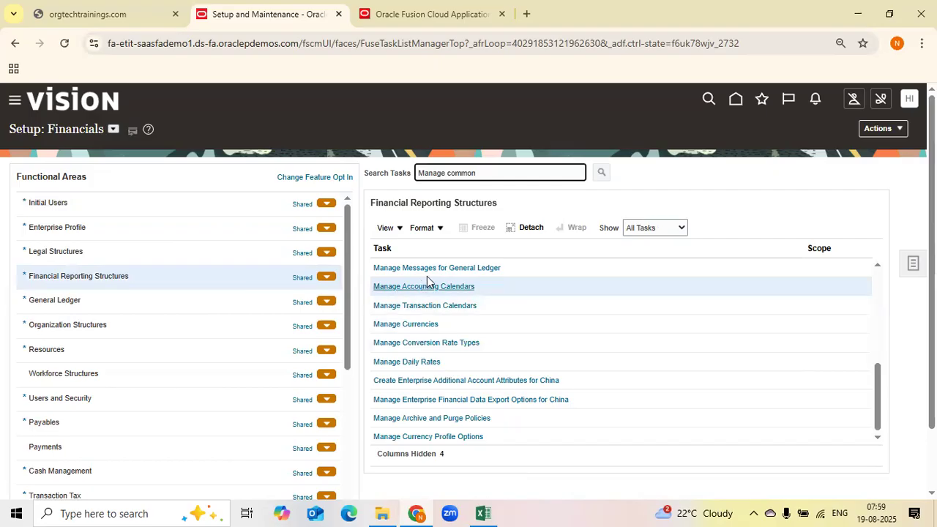
{"action": "key", "text": "Return"}
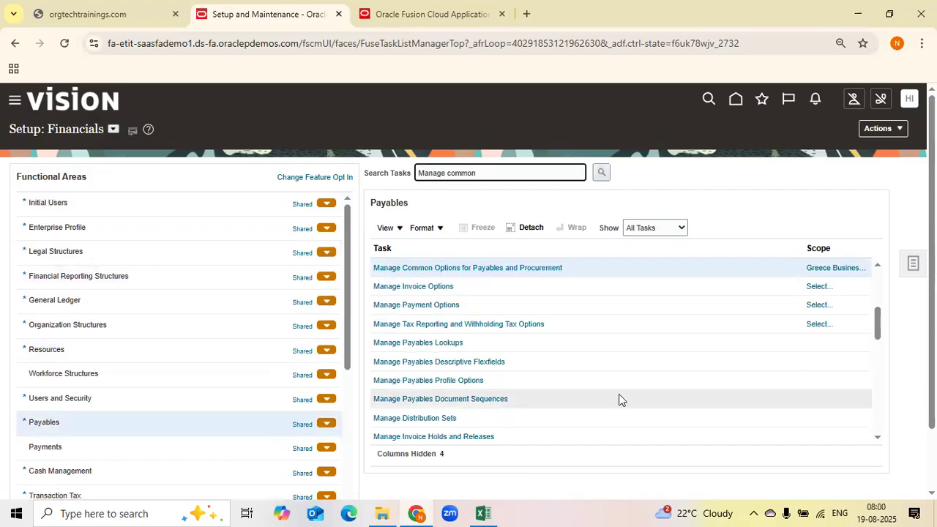
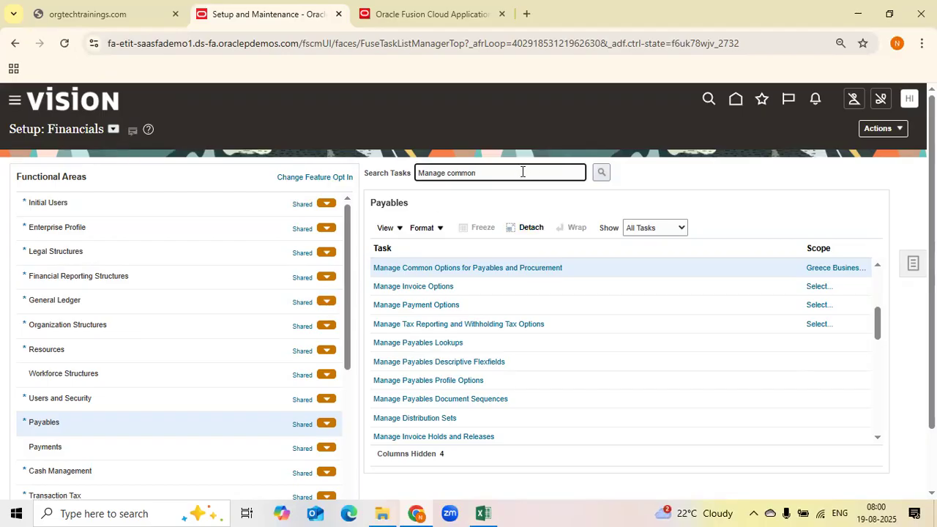
Browse the task lists of the Payments, Receivables and Customers functional areas
{"action": "double_click", "coordinate": [456, 174]}
{"action": "left_click", "coordinate": [66, 350]}
{"action": "left_click", "coordinate": [52, 447]}
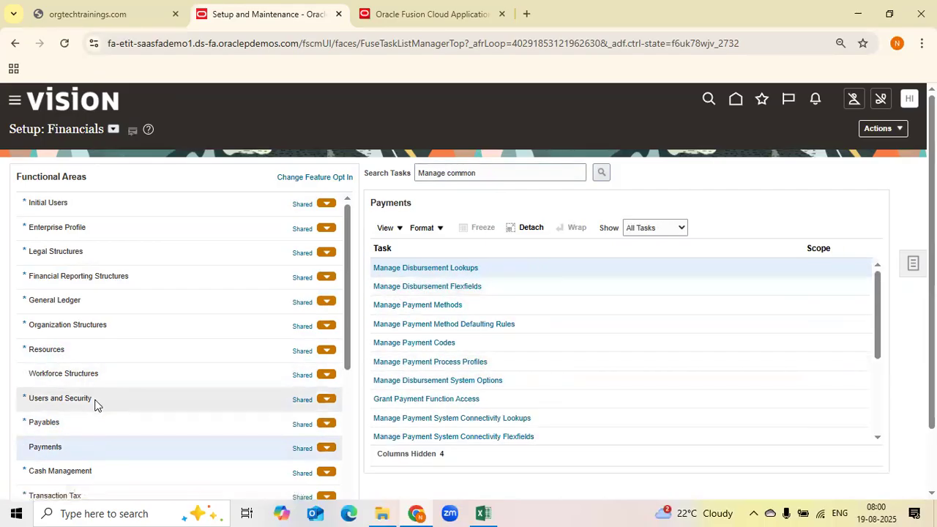
{"action": "scroll", "coordinate": [93, 407], "scroll_direction": "down", "scroll_amount": 3}
{"action": "scroll", "coordinate": [92, 406], "scroll_direction": "down", "scroll_amount": 2}
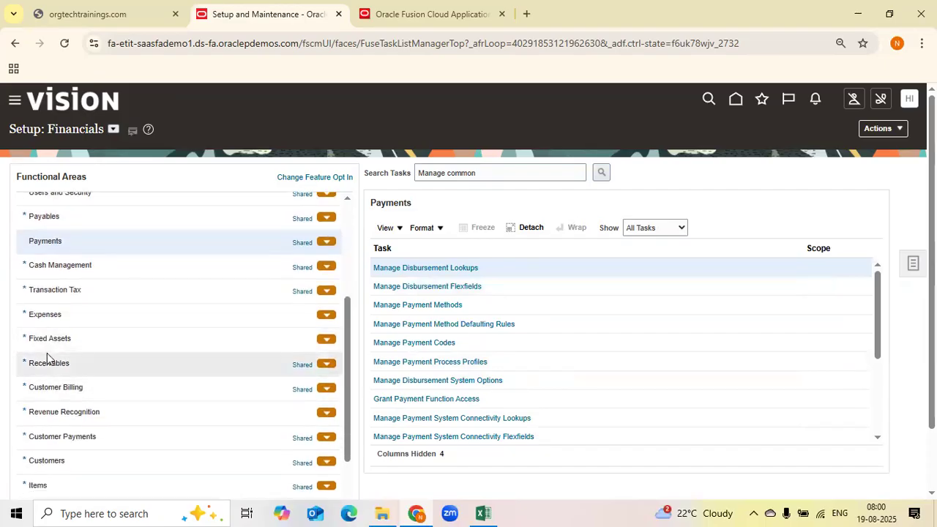
{"action": "left_click", "coordinate": [46, 366]}
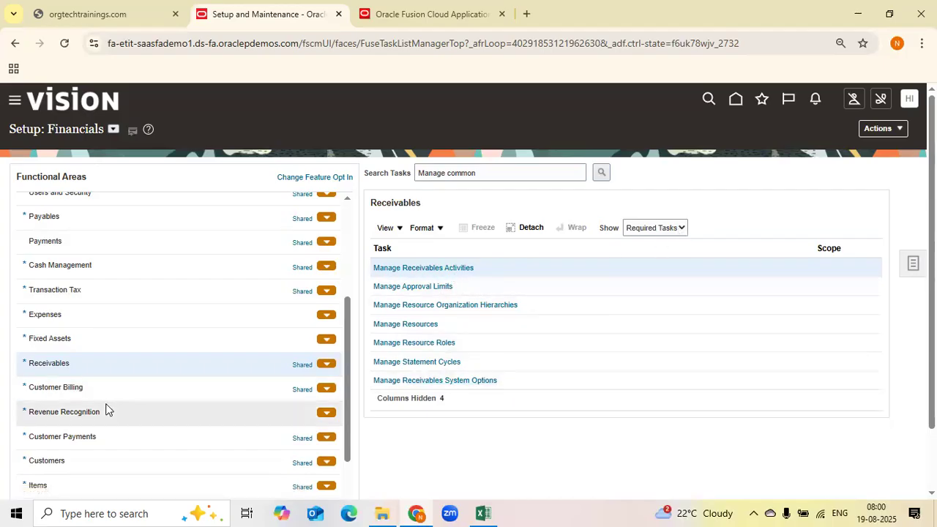
{"action": "scroll", "coordinate": [105, 408], "scroll_direction": "down", "scroll_amount": 2}
{"action": "left_click", "coordinate": [80, 396]}
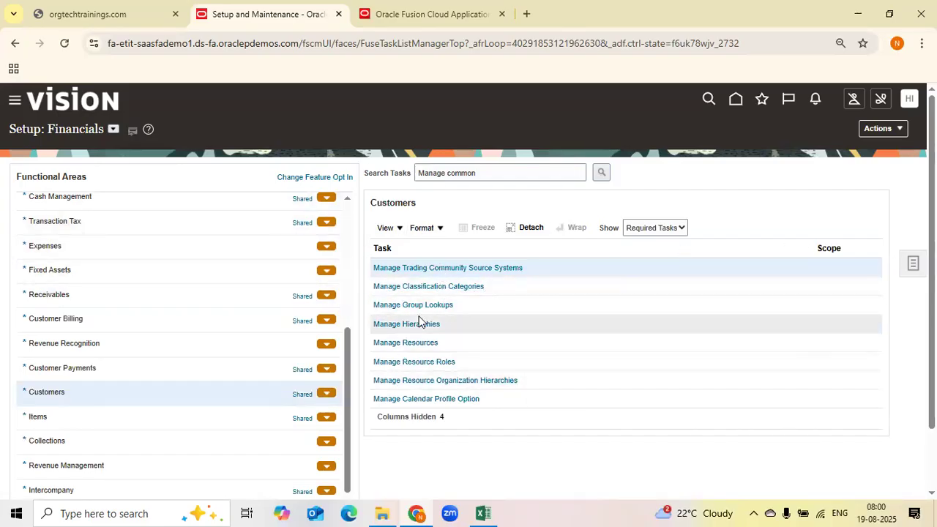
{"action": "scroll", "coordinate": [183, 205], "scroll_direction": "up", "scroll_amount": 2}
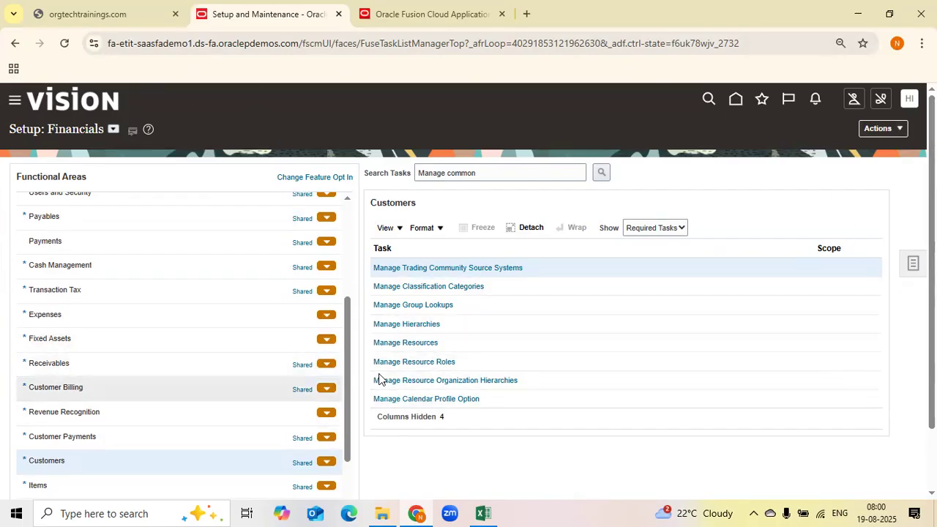
Review the configuration items and task names on the GL Topics sheet of the curriculum workbook
{"action": "left_click", "coordinate": [482, 514]}
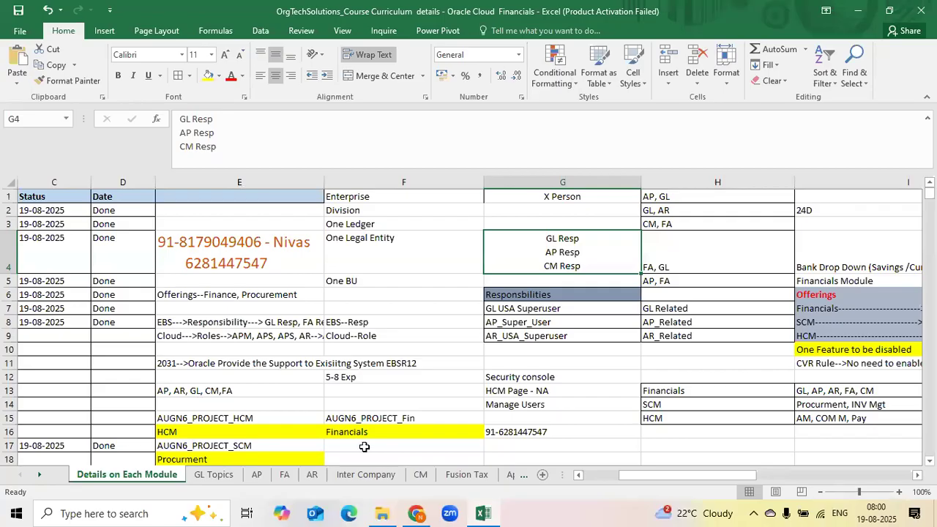
{"action": "left_click", "coordinate": [210, 474]}
{"action": "scroll", "coordinate": [343, 295], "scroll_direction": "up", "scroll_amount": 4}
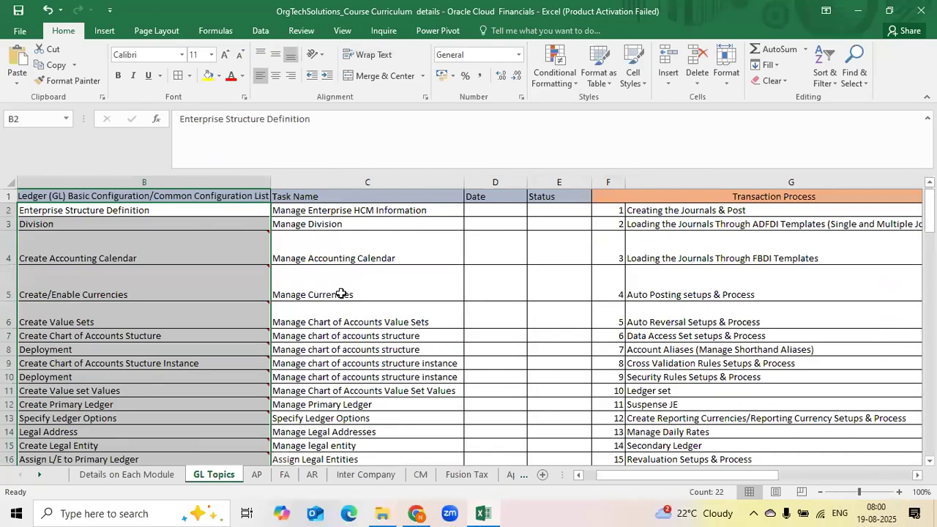
{"action": "left_click", "coordinate": [189, 212]}
{"action": "left_click", "coordinate": [235, 253]}
{"action": "left_click", "coordinate": [390, 253]}
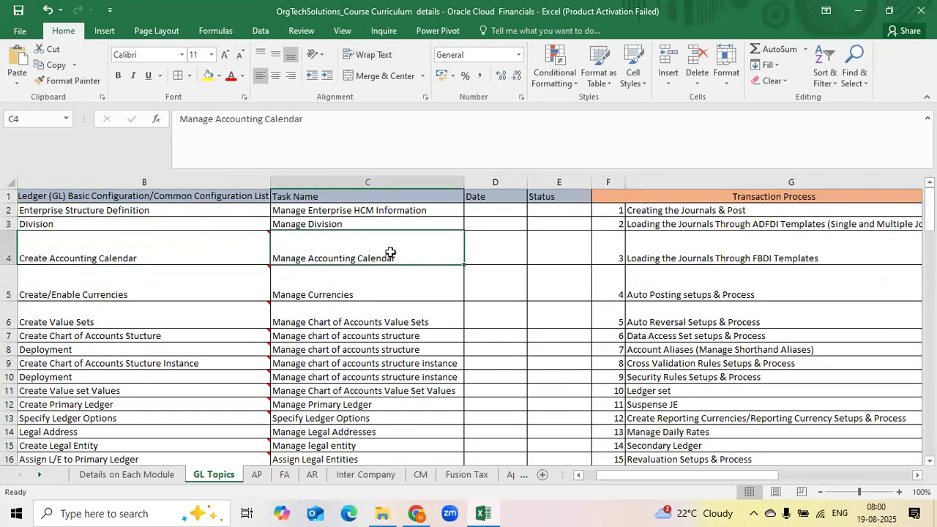
{"action": "left_click", "coordinate": [126, 376]}
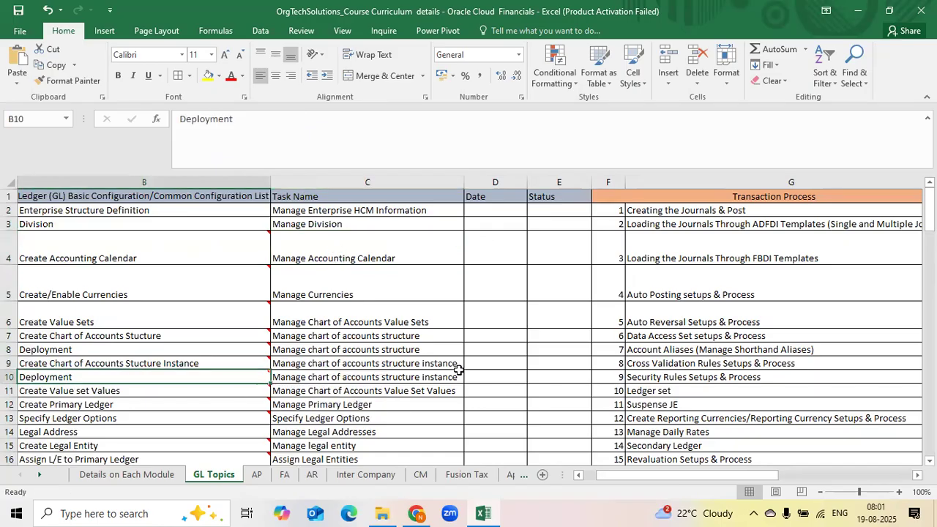
{"action": "left_click", "coordinate": [381, 378]}
{"action": "scroll", "coordinate": [454, 399], "scroll_direction": "down", "scroll_amount": 2}
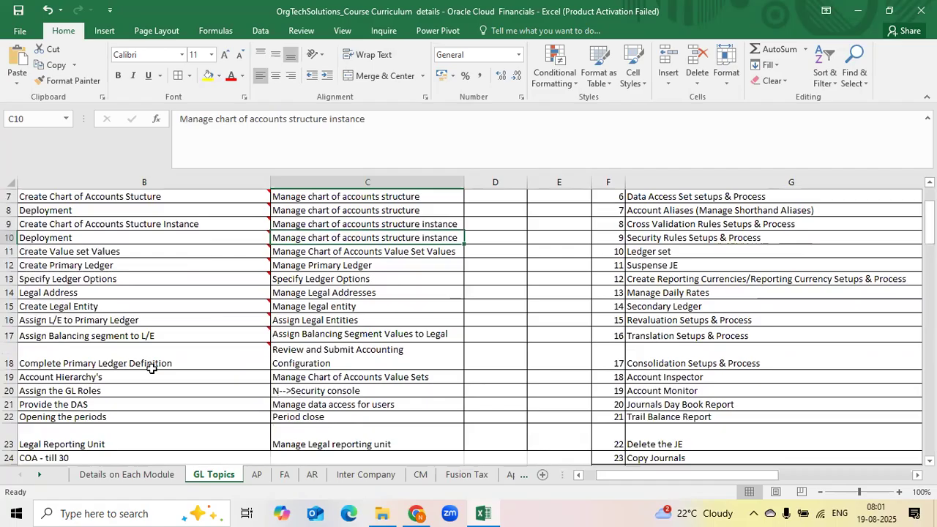
{"action": "left_click", "coordinate": [260, 393]}
{"action": "left_click", "coordinate": [301, 394]}
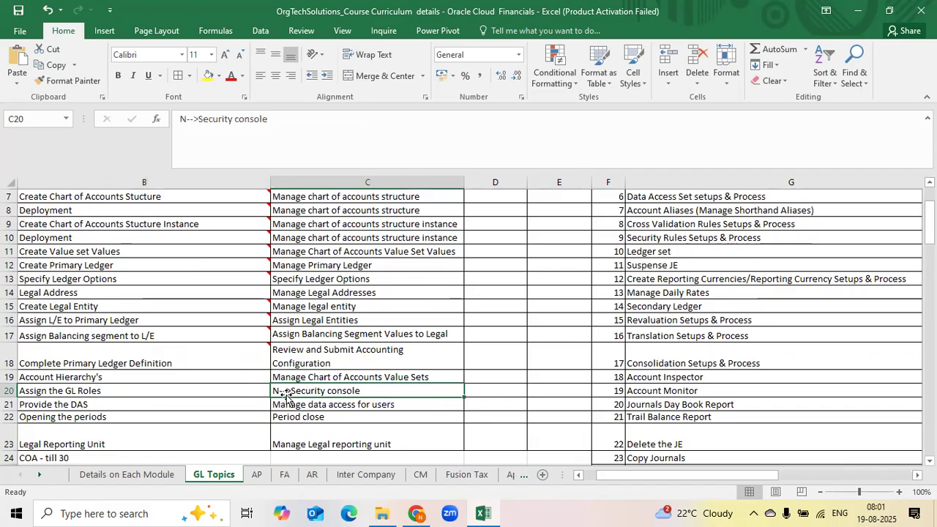
{"action": "left_click", "coordinate": [178, 255]}
{"action": "left_click", "coordinate": [396, 268]}
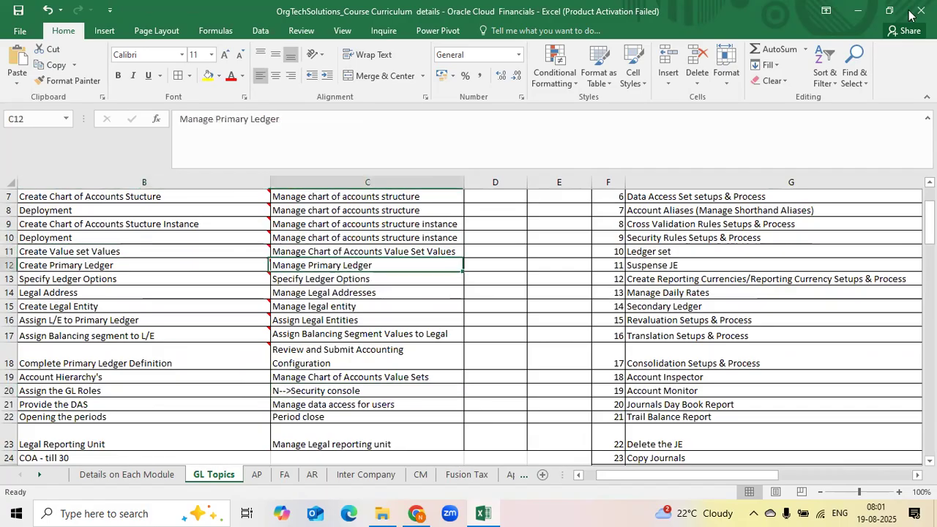
{"action": "left_click", "coordinate": [861, 11]}
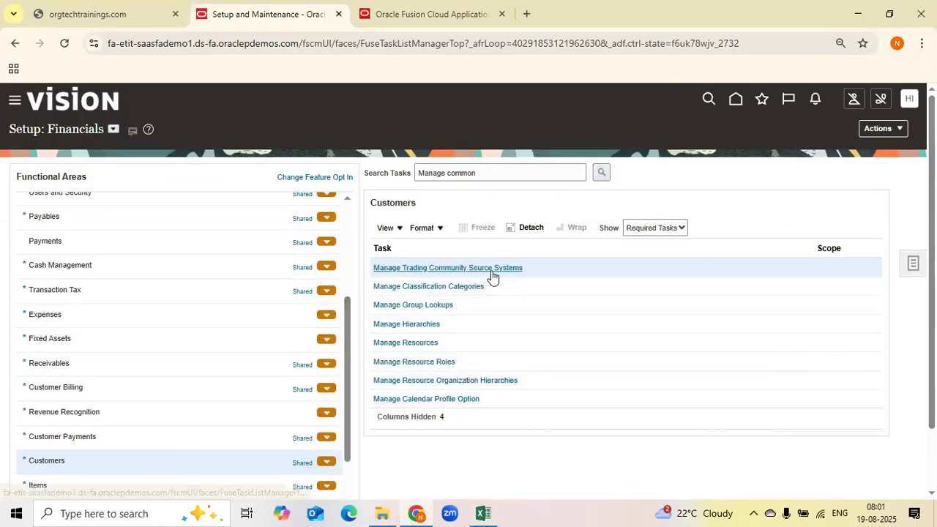
Clear the task filter and search all setup tasks for Manage Accounting from the Tasks panel search
{"action": "left_click_drag", "start_coordinate": [477, 173], "coordinate": [363, 176]}
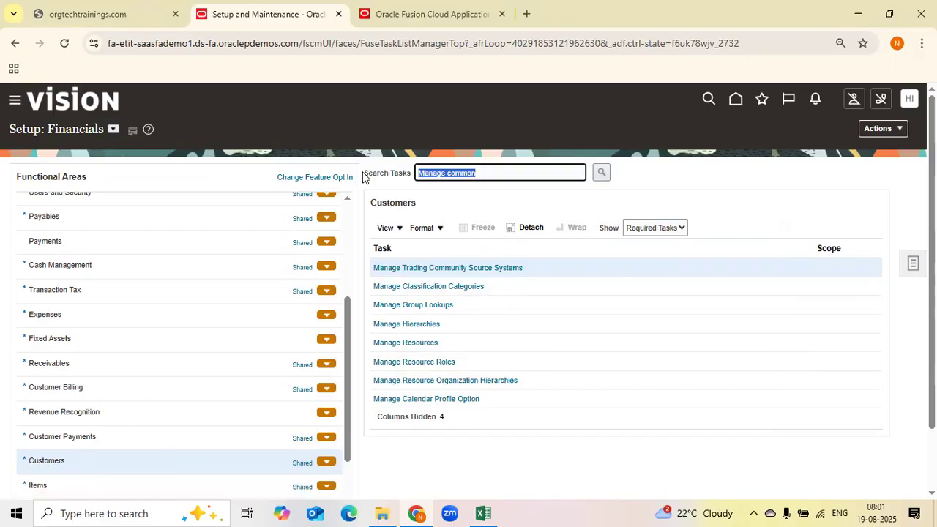
{"action": "key", "text": "BackSpace"}
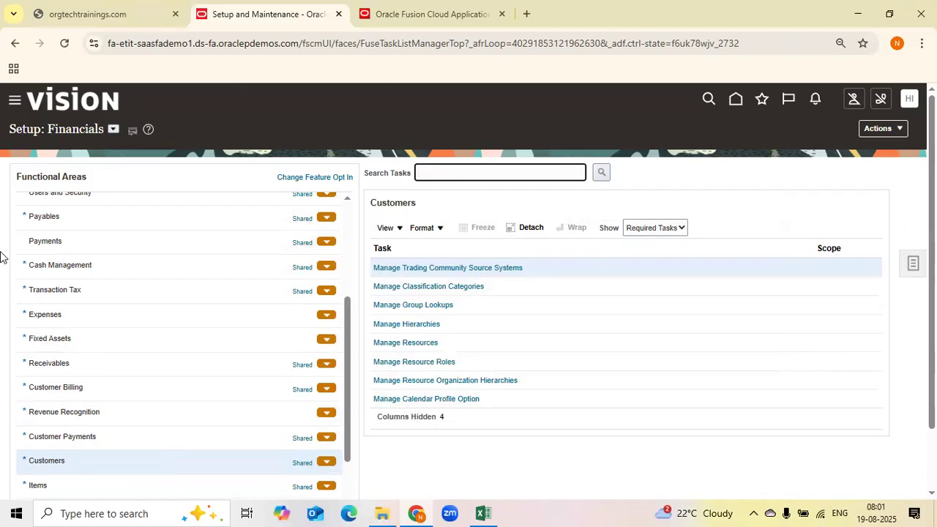
{"action": "left_click", "coordinate": [910, 268]}
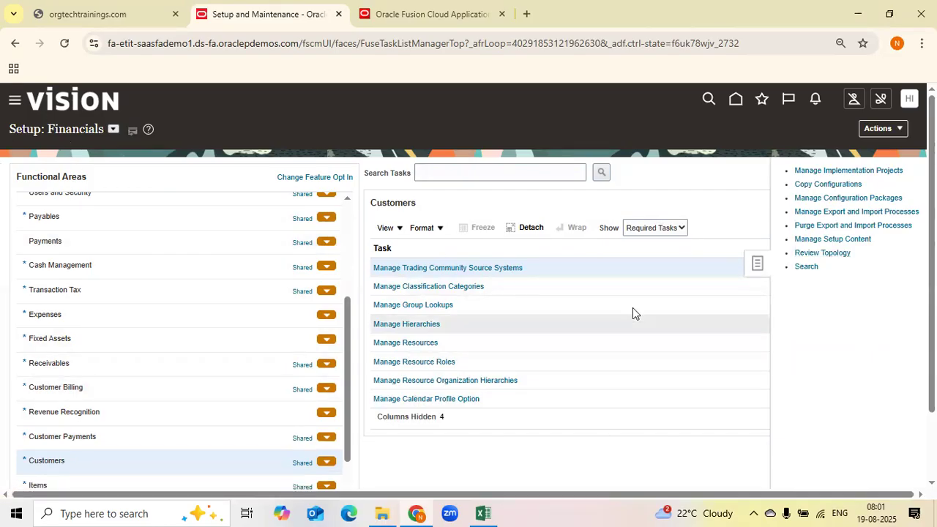
{"action": "left_click", "coordinate": [806, 267]}
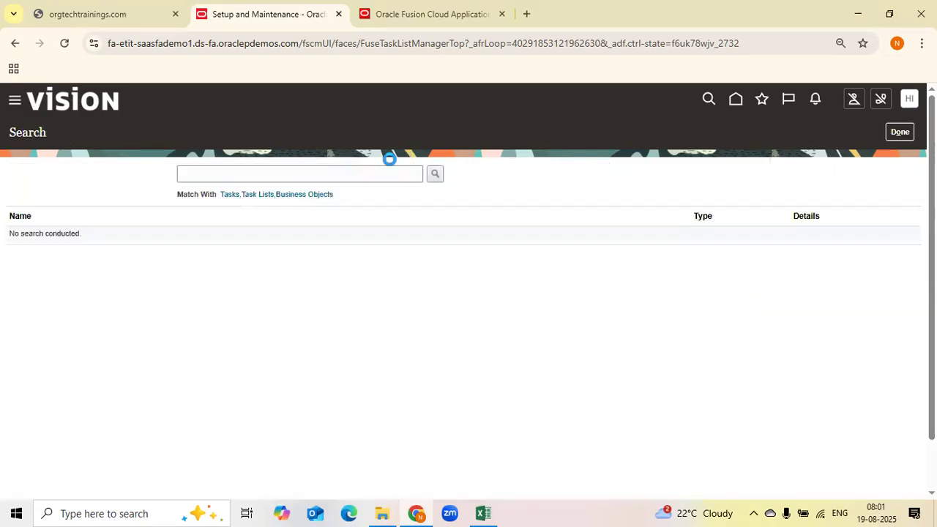
{"action": "left_click", "coordinate": [360, 171]}
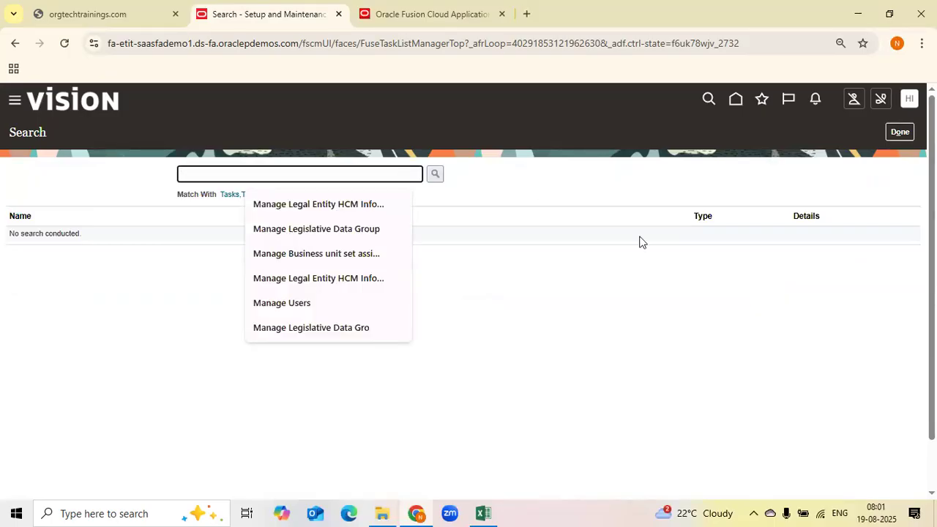
{"action": "type", "text": "Manage Accounting"}
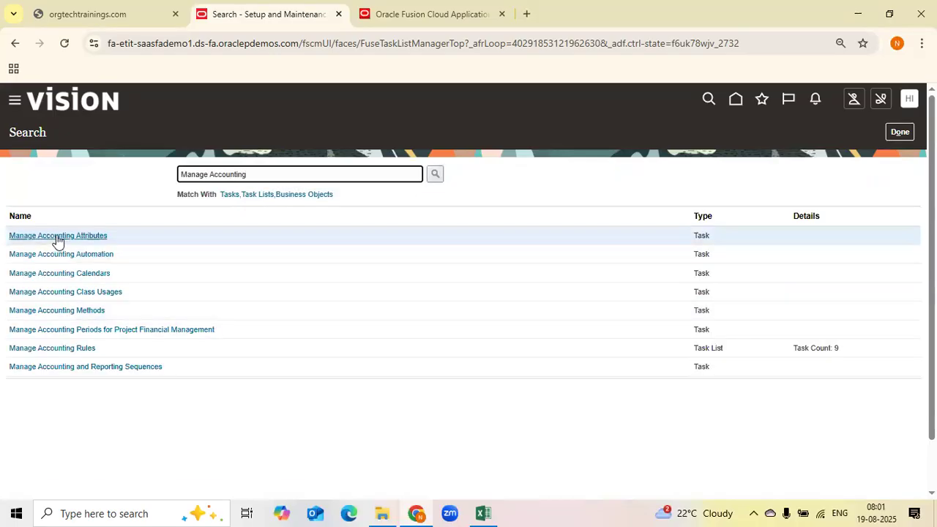
Open the Manage Accounting Calendars task from the search results and close it again
{"action": "left_click", "coordinate": [57, 274]}
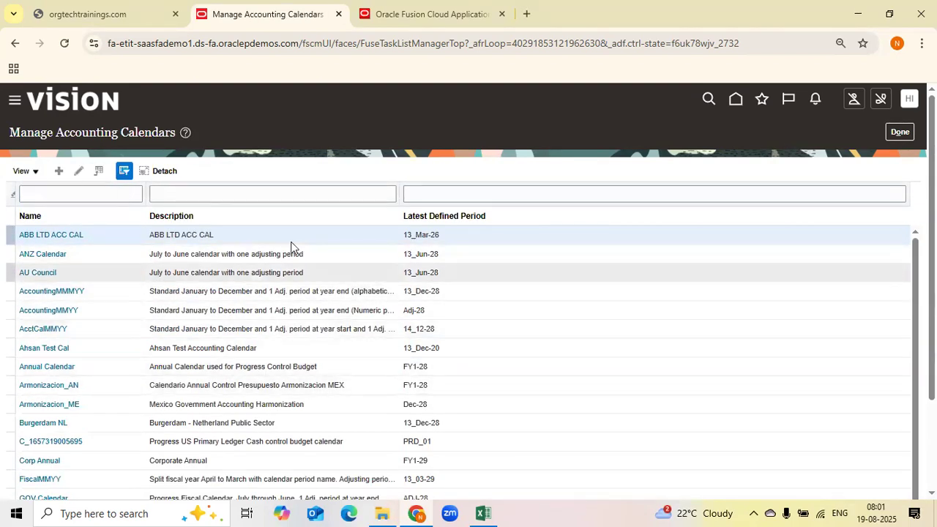
{"action": "left_click", "coordinate": [900, 132]}
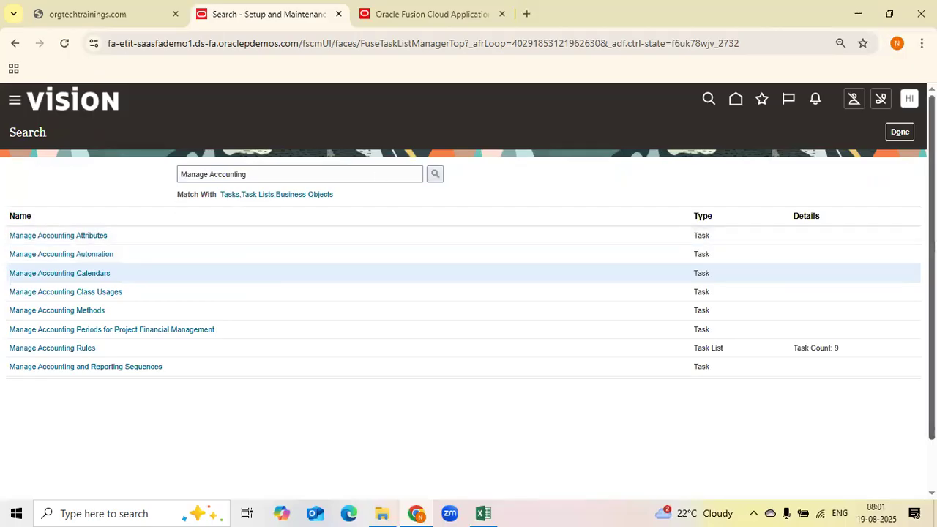
{"action": "left_click", "coordinate": [903, 135]}
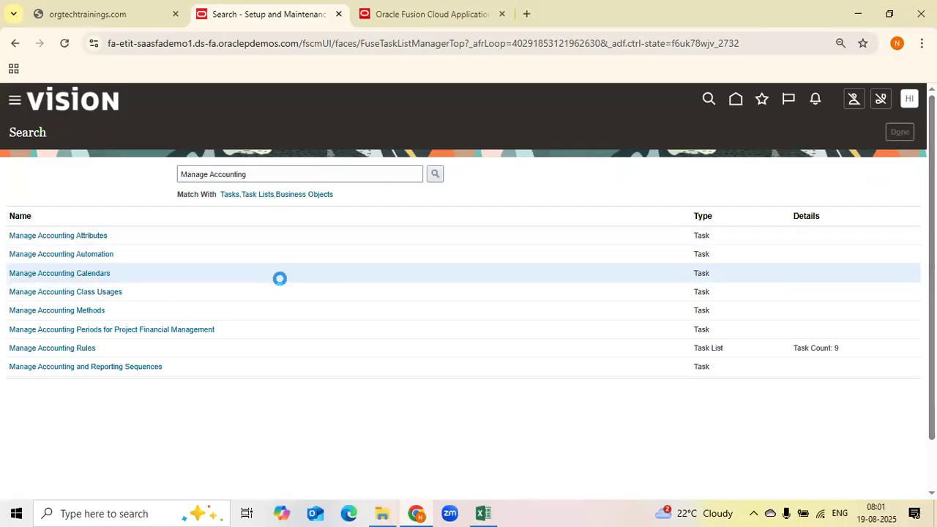
Search the Setup: Financials tasks for Manage Accounting
{"action": "left_click", "coordinate": [444, 176]}
{"action": "type", "text": "Manage A"}
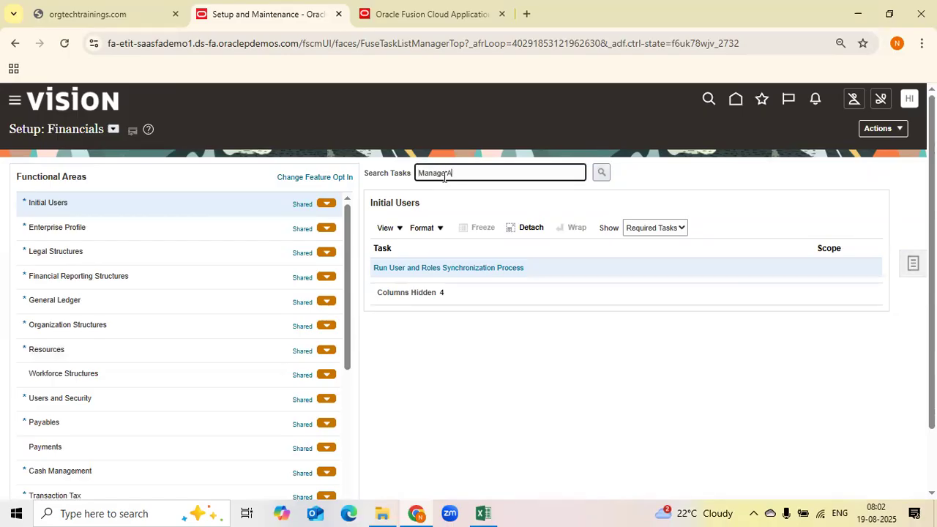
{"action": "type", "text": "ccounting"}
{"action": "key", "text": "Return"}
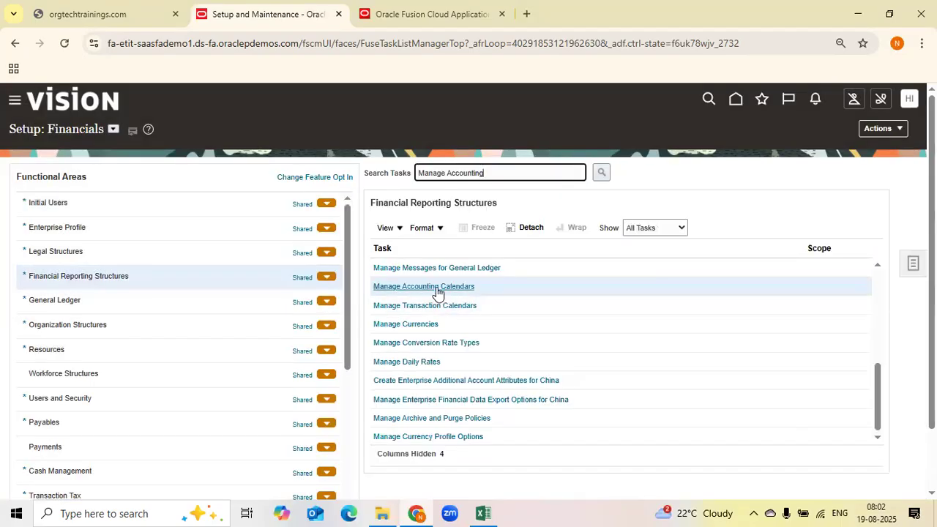
Open Manage Accounting Calendars from the task search results and close it
{"action": "left_click", "coordinate": [435, 286]}
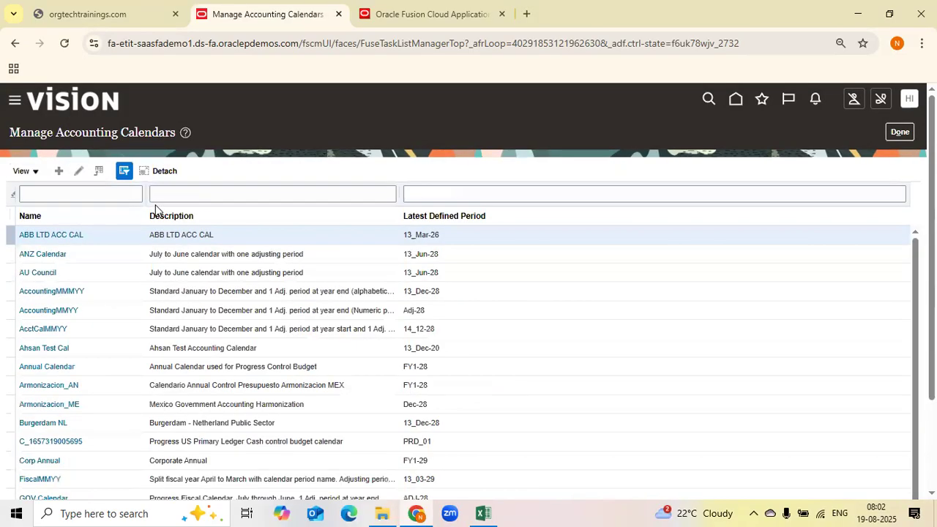
{"action": "left_click", "coordinate": [900, 132]}
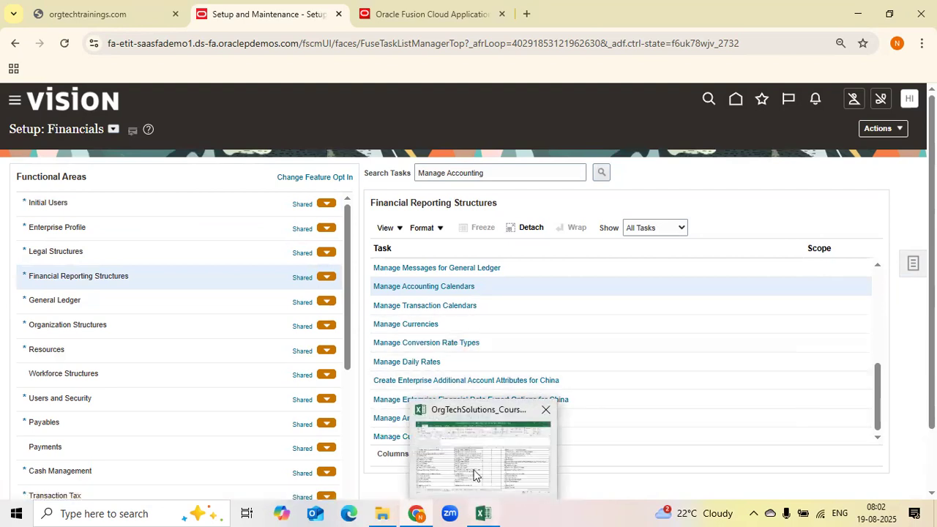
Review the topic list and status columns on the Details on Each Module sheet of the curriculum
{"action": "left_click", "coordinate": [473, 475]}
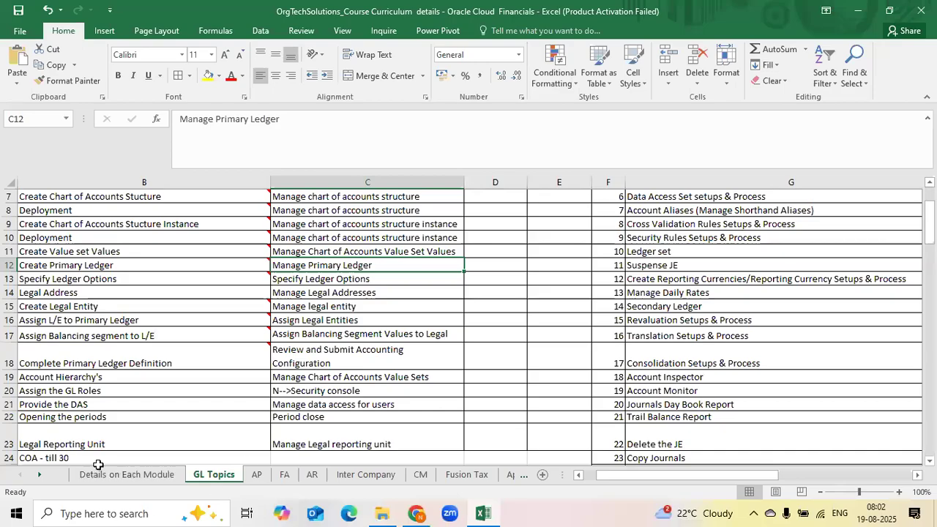
{"action": "left_click", "coordinate": [111, 476]}
{"action": "left_click", "coordinate": [233, 419]}
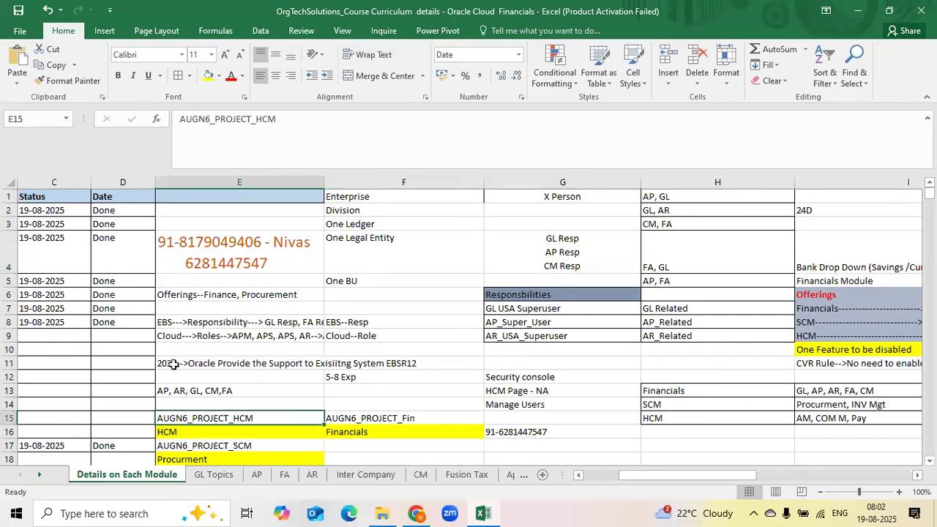
{"action": "key", "text": "Left"}
{"action": "key", "text": "Left"}
{"action": "key", "text": "Left"}
{"action": "key", "text": "Left"}
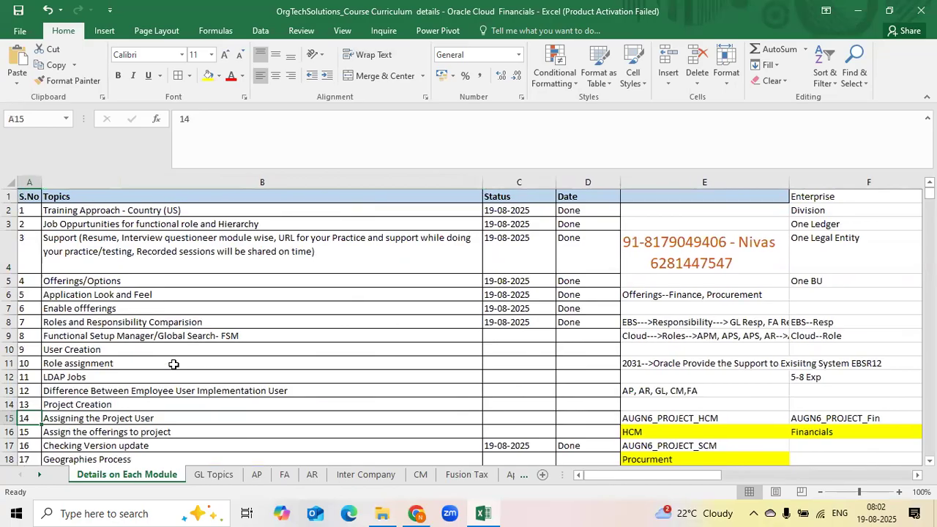
{"action": "left_click", "coordinate": [121, 432]}
{"action": "left_click", "coordinate": [183, 420]}
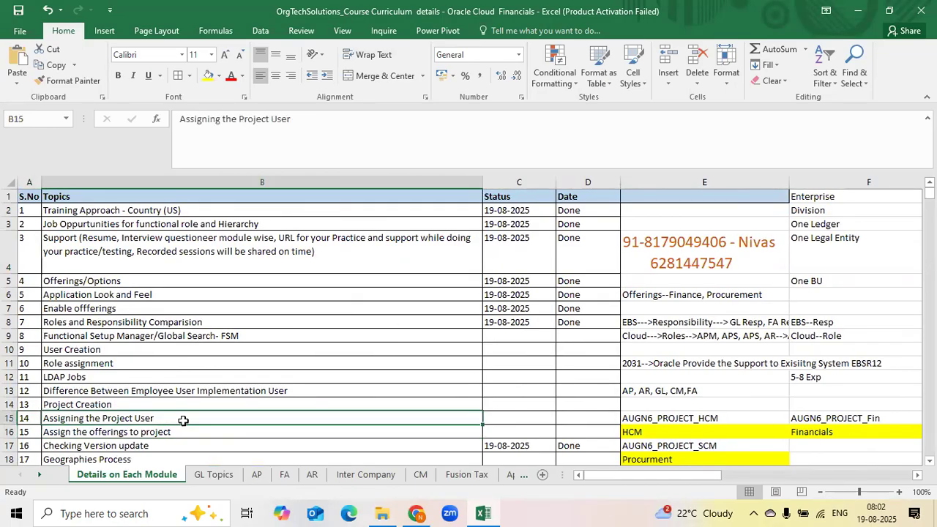
{"action": "left_click", "coordinate": [502, 336]}
{"action": "left_click", "coordinate": [83, 334]}
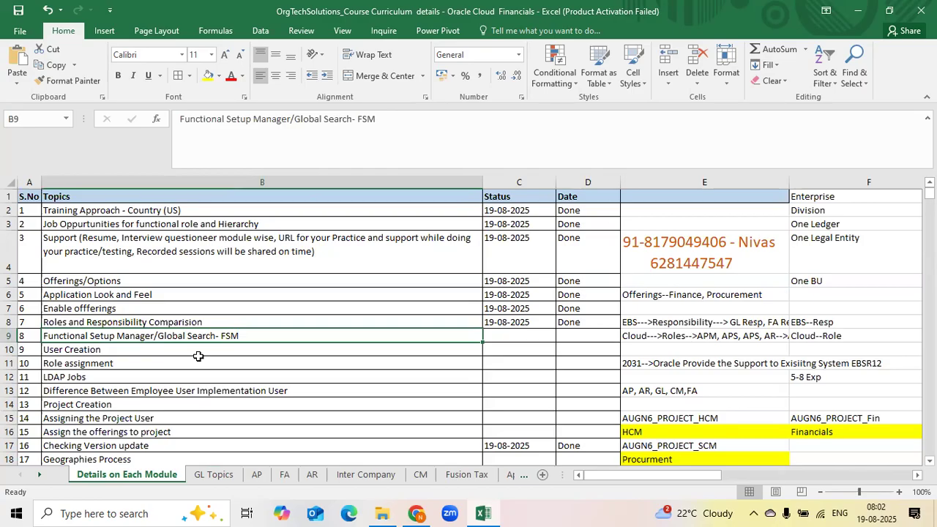
{"action": "key", "text": "alt+Tab"}
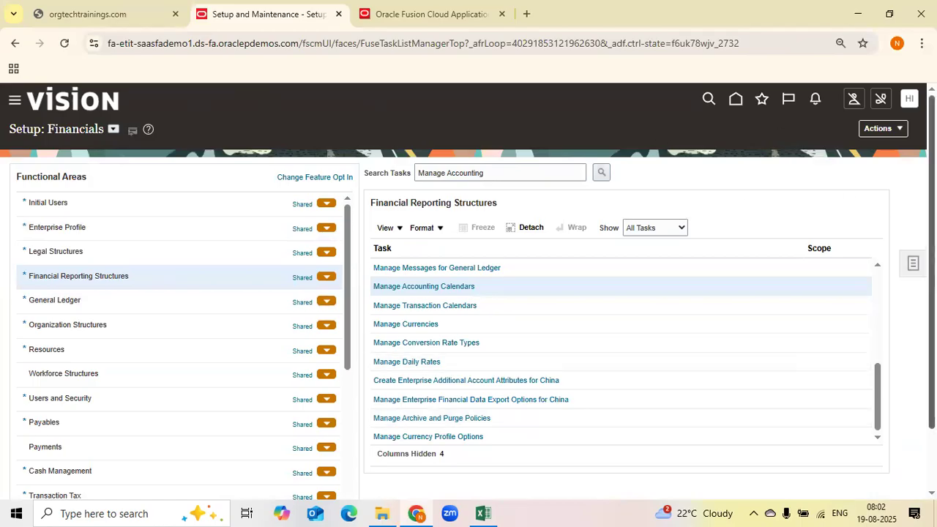
Open the setup Search page from the tasks panel, try its search field, and close it again
{"action": "left_click", "coordinate": [913, 265]}
{"action": "left_click", "coordinate": [807, 268]}
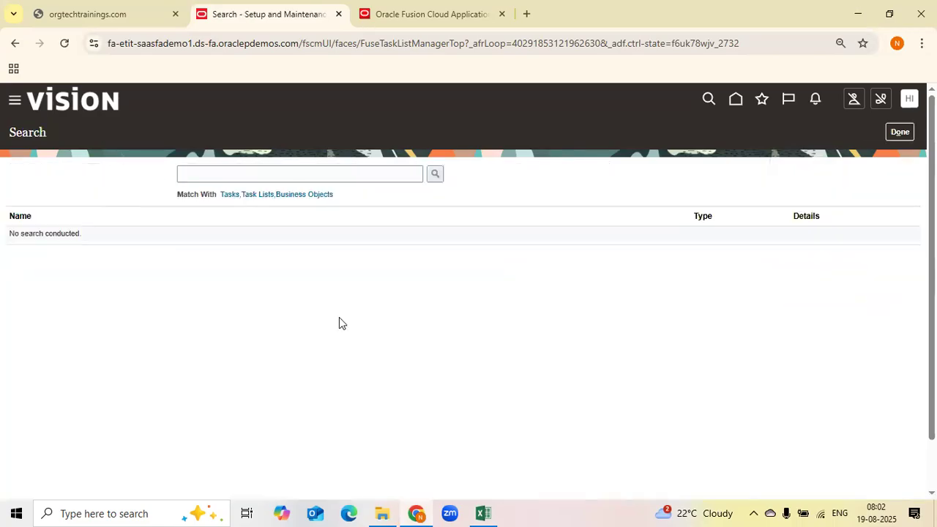
{"action": "left_click", "coordinate": [399, 176]}
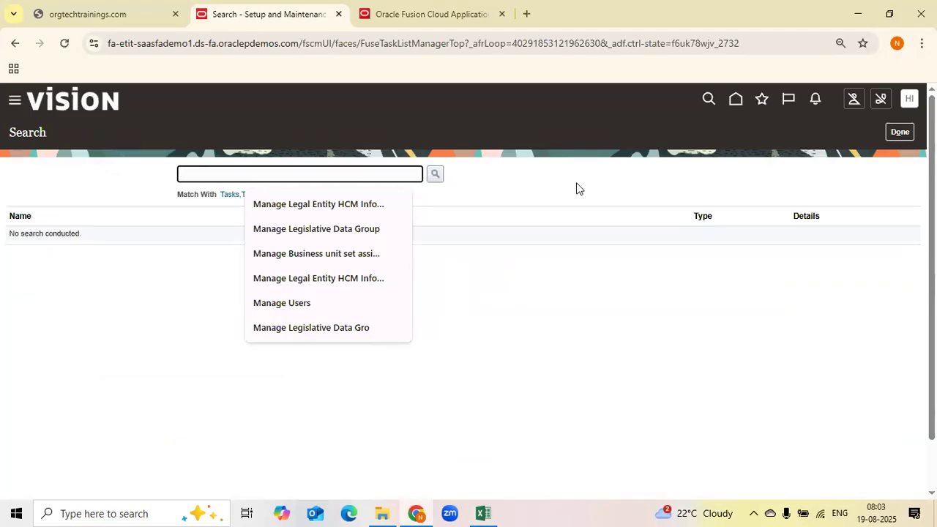
{"action": "left_click", "coordinate": [64, 164]}
{"action": "left_click", "coordinate": [211, 177]}
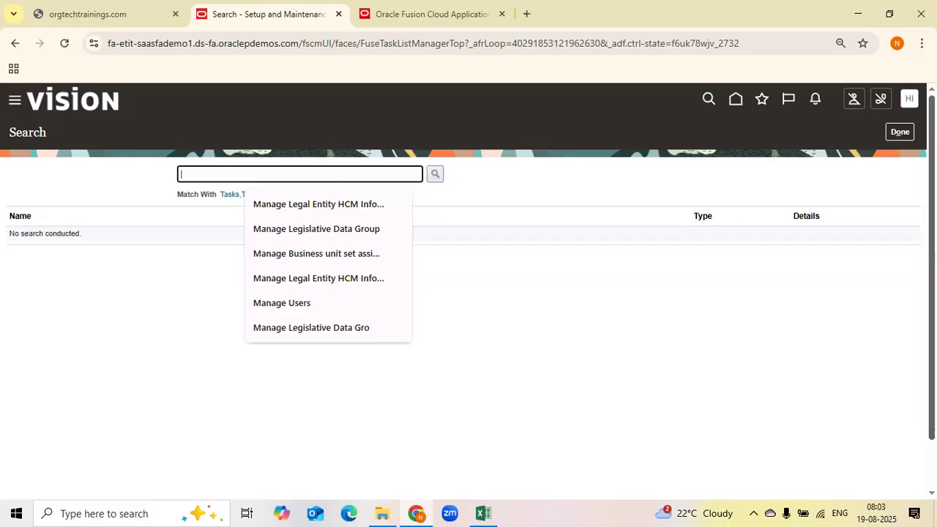
{"action": "left_click", "coordinate": [896, 138]}
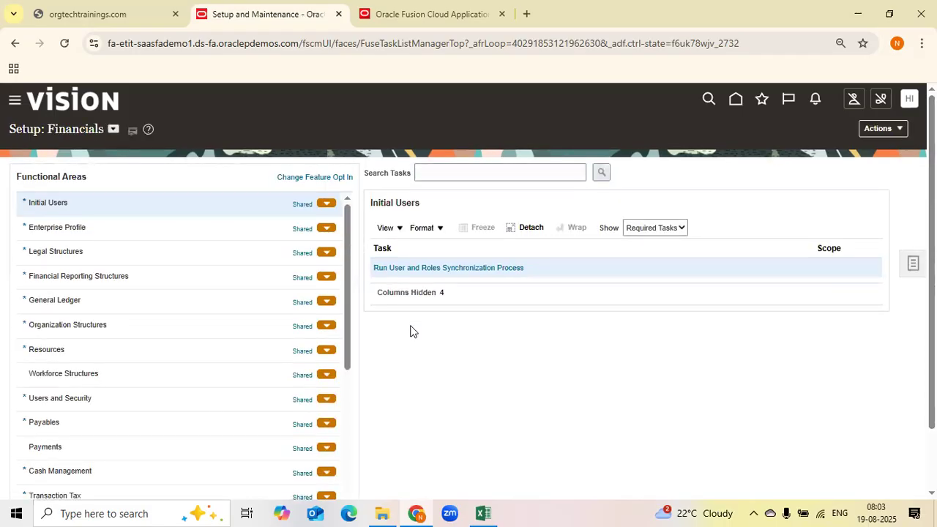
Switch to the curriculum workbook and mark topic 8, Functional Setup Manager/Global Search, with 19-08-2025 and Done
{"action": "key", "text": "alt+Tab"}
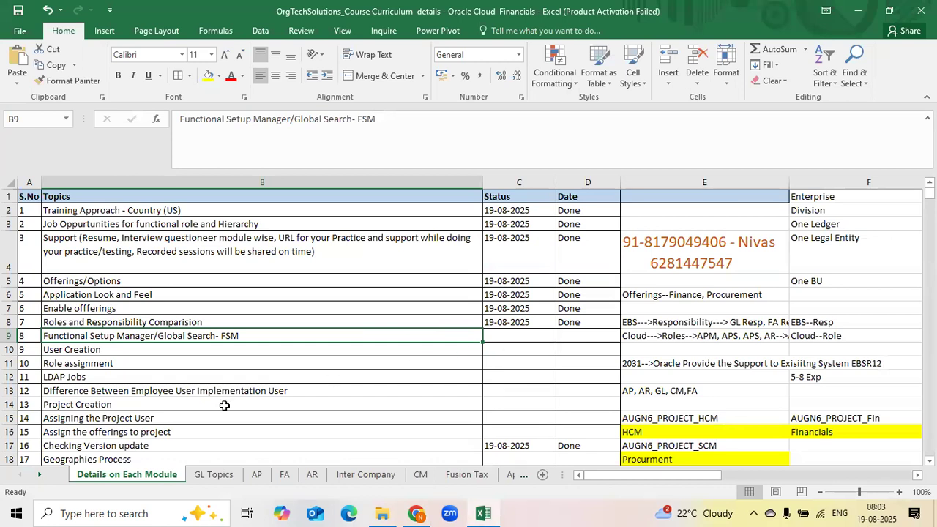
{"action": "scroll", "coordinate": [109, 354], "scroll_direction": "down", "scroll_amount": 1}
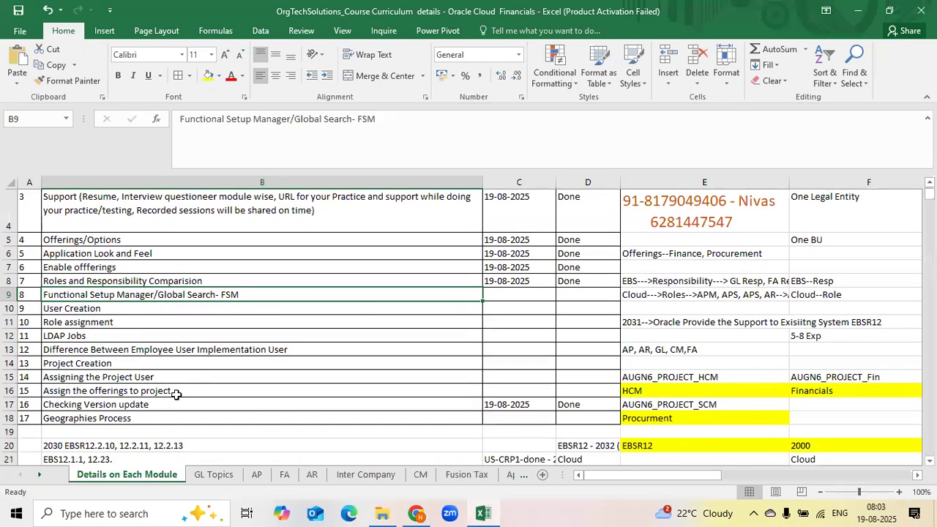
{"action": "left_click", "coordinate": [527, 293]}
{"action": "key", "text": "ctrl+d"}
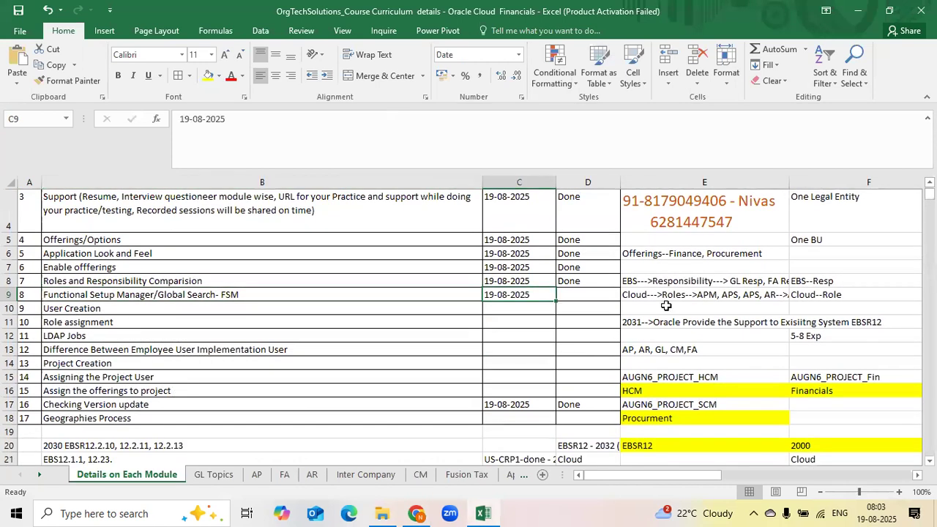
{"action": "key", "text": "Right"}
{"action": "key", "text": "ctrl+d"}
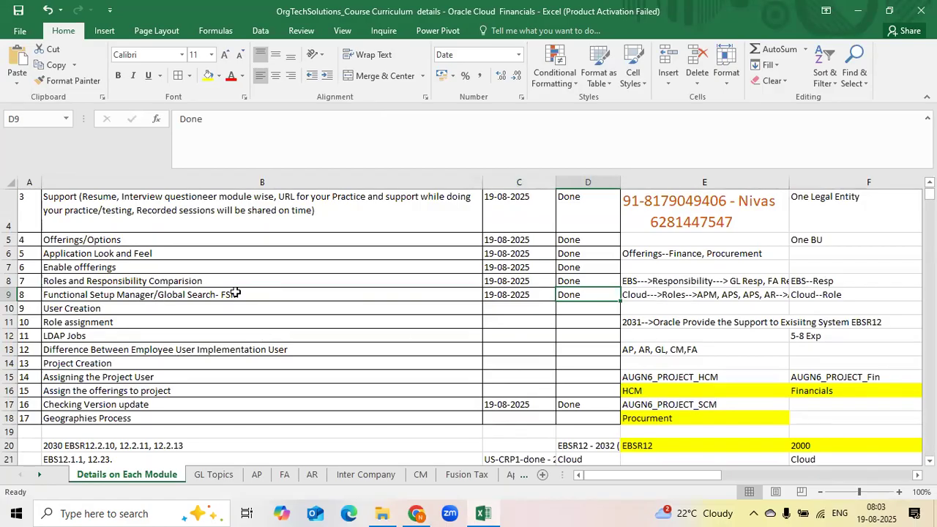
Review the completed topics and their status and date entries on the Details on Each Module sheet
{"action": "left_click", "coordinate": [187, 295]}
{"action": "left_click", "coordinate": [575, 295]}
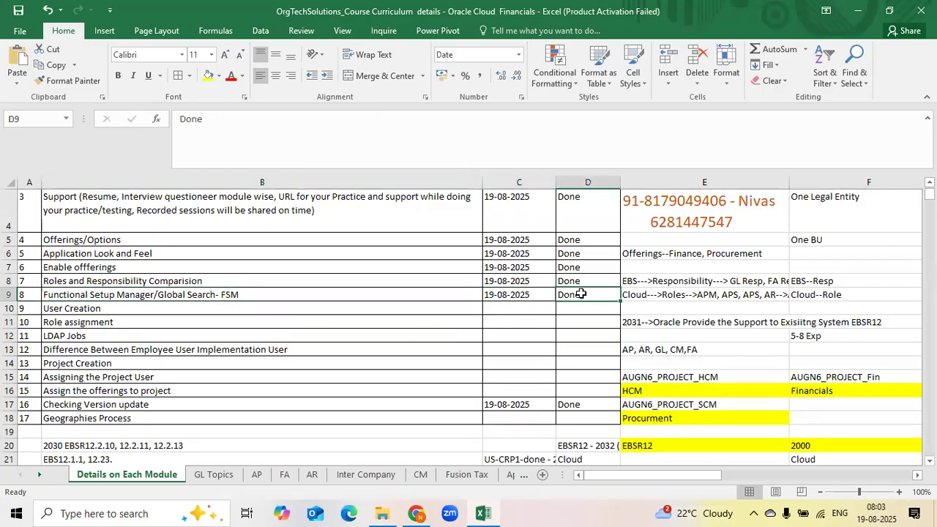
{"action": "left_click", "coordinate": [438, 39]}
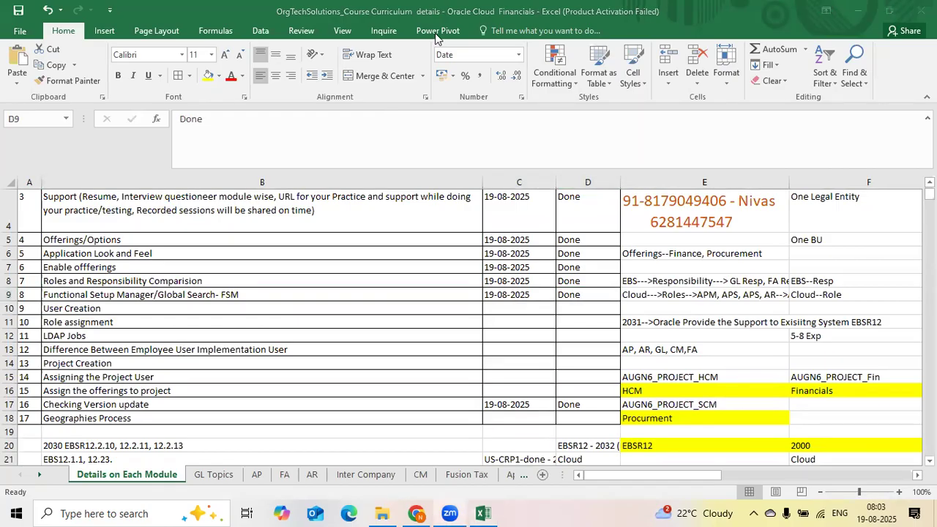
{"action": "scroll", "coordinate": [481, 314], "scroll_direction": "up", "scroll_amount": 1}
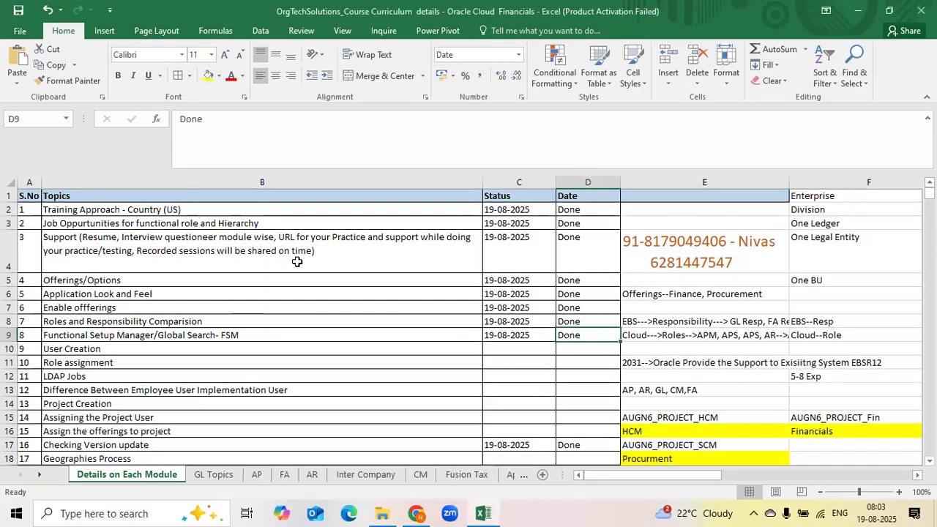
{"action": "left_click", "coordinate": [226, 303]}
{"action": "left_click", "coordinate": [247, 325]}
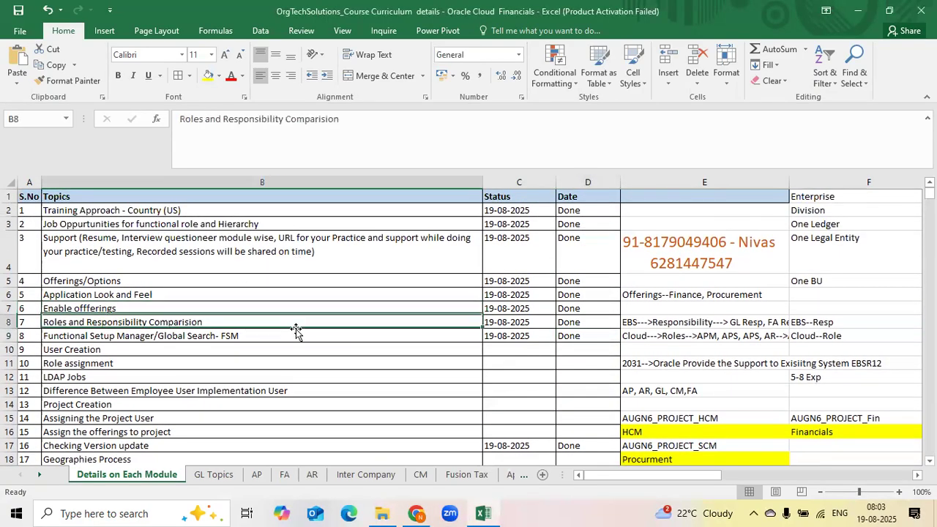
{"action": "left_click", "coordinate": [371, 334]}
{"action": "scroll", "coordinate": [592, 358], "scroll_direction": "down", "scroll_amount": 2}
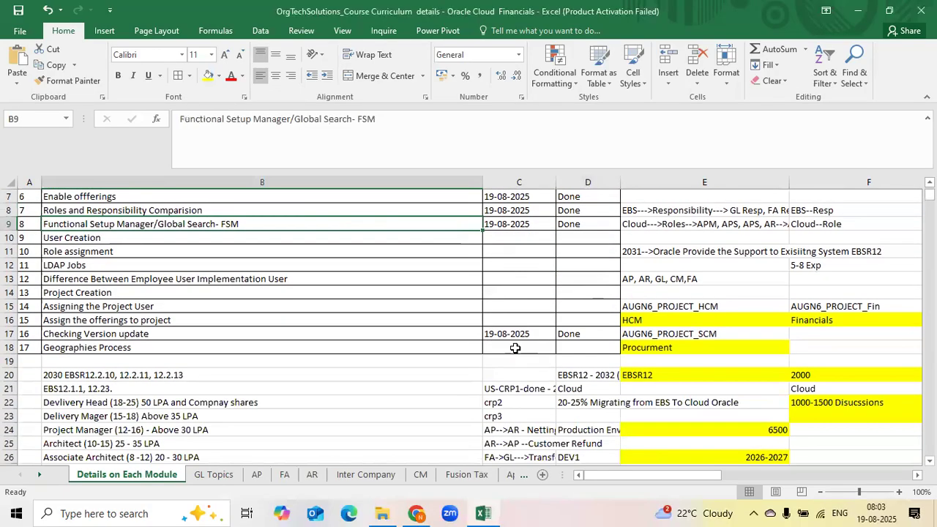
{"action": "left_click", "coordinate": [515, 331]}
{"action": "scroll", "coordinate": [299, 354], "scroll_direction": "up", "scroll_amount": 2}
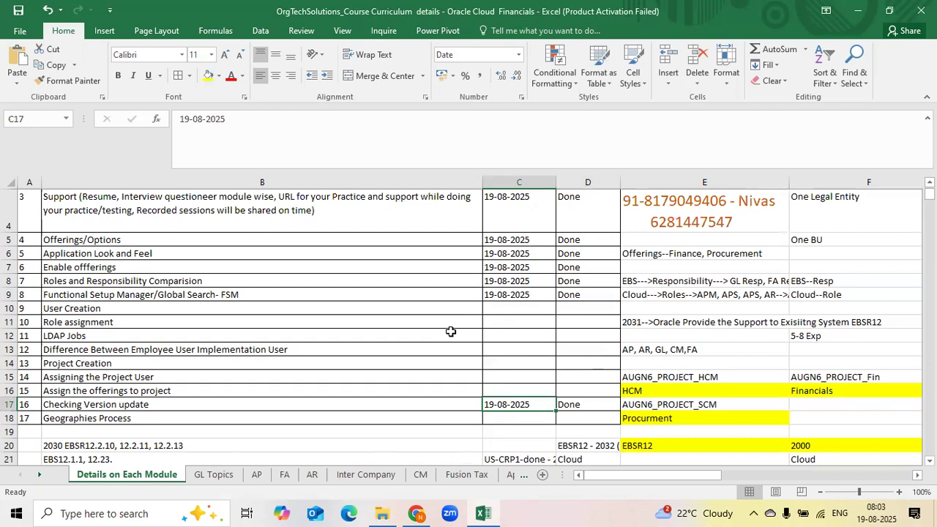
{"action": "left_click", "coordinate": [492, 311]}
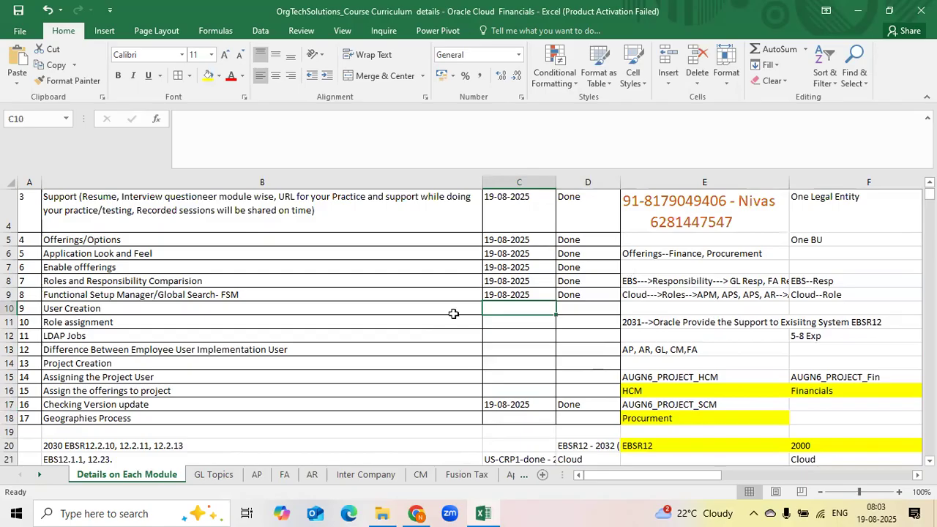
{"action": "left_click", "coordinate": [286, 313]}
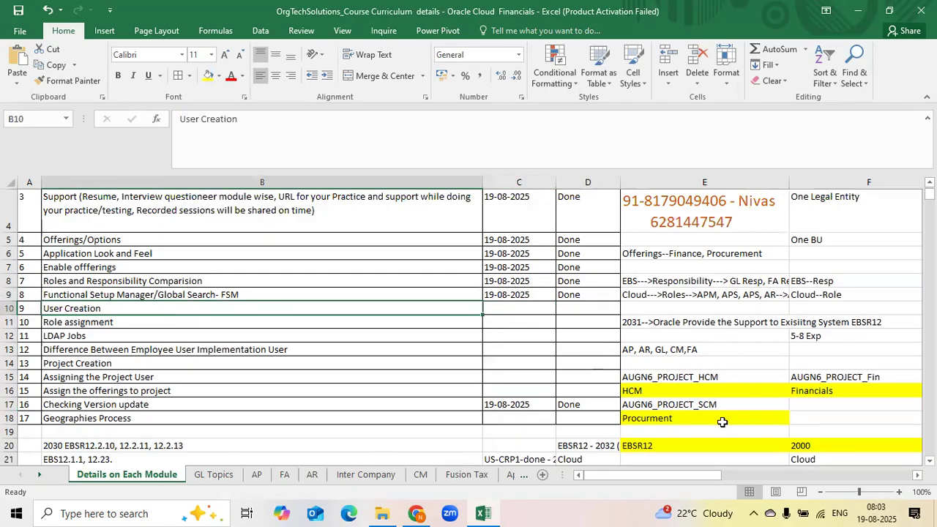
{"action": "scroll", "coordinate": [579, 337], "scroll_direction": "up", "scroll_amount": 1}
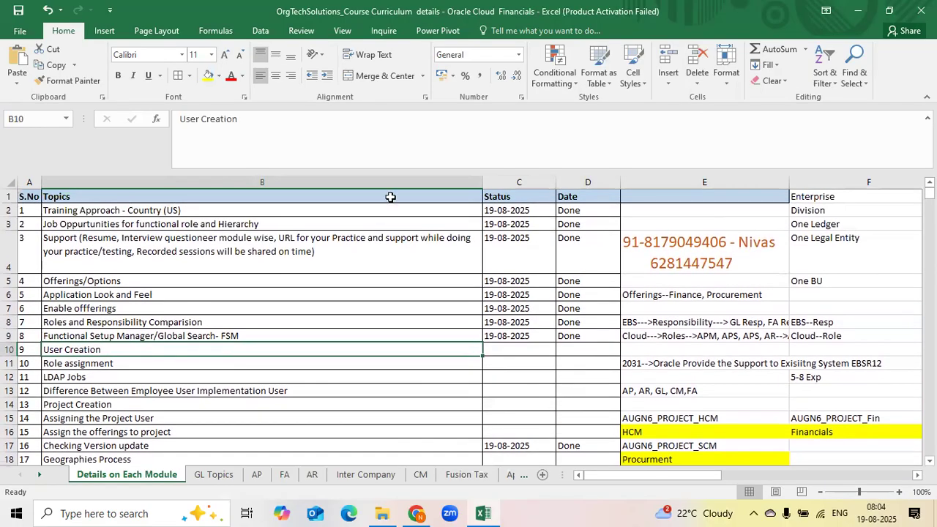
{"action": "left_click", "coordinate": [522, 212]}
{"action": "left_click_drag", "start_coordinate": [521, 212], "coordinate": [570, 338]}
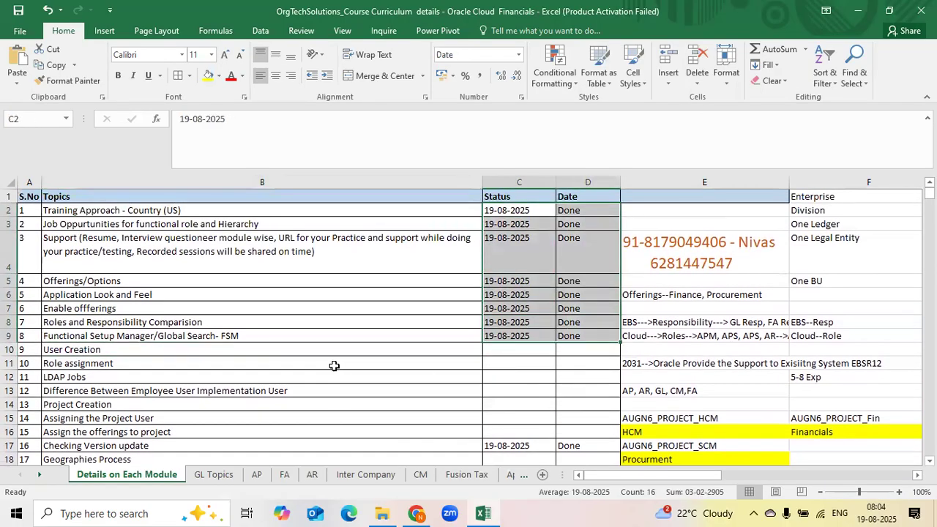
{"action": "left_click", "coordinate": [269, 350]}
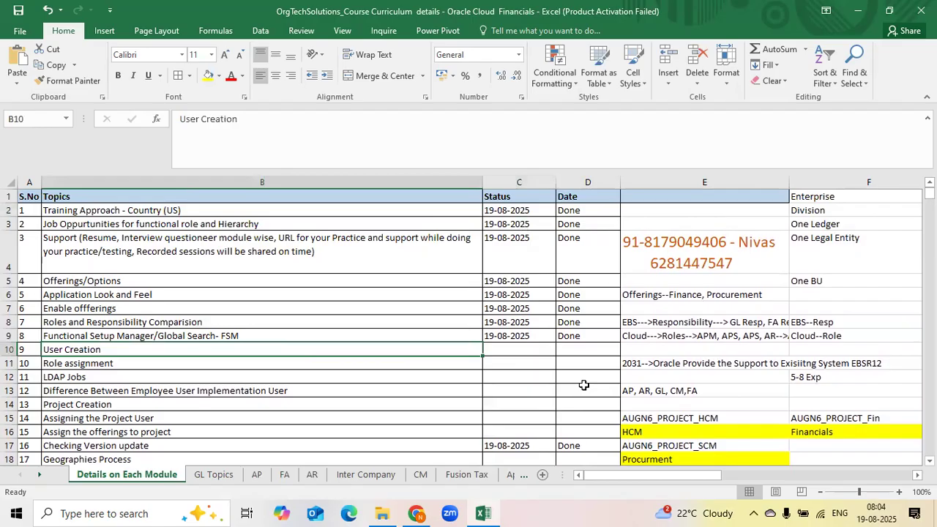
Examine the upcoming topics from User Creation to Geographies Process on the curriculum sheet
{"action": "scroll", "coordinate": [583, 385], "scroll_direction": "down", "scroll_amount": 1}
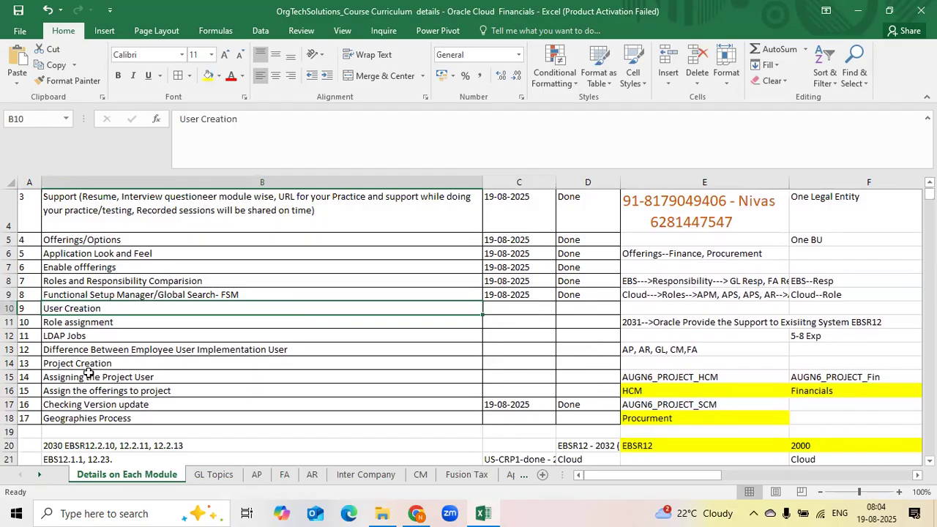
{"action": "left_click", "coordinate": [289, 365]}
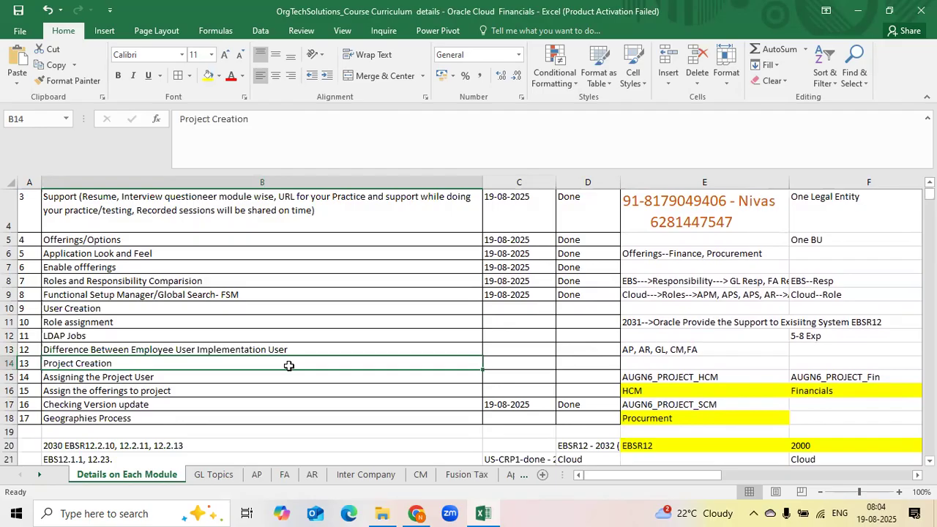
{"action": "left_click", "coordinate": [97, 311]}
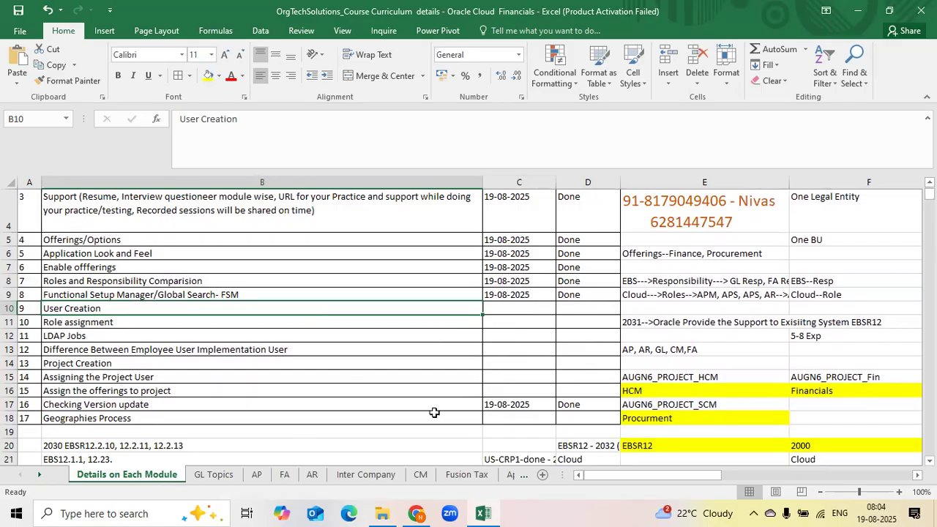
{"action": "left_click", "coordinate": [179, 325]}
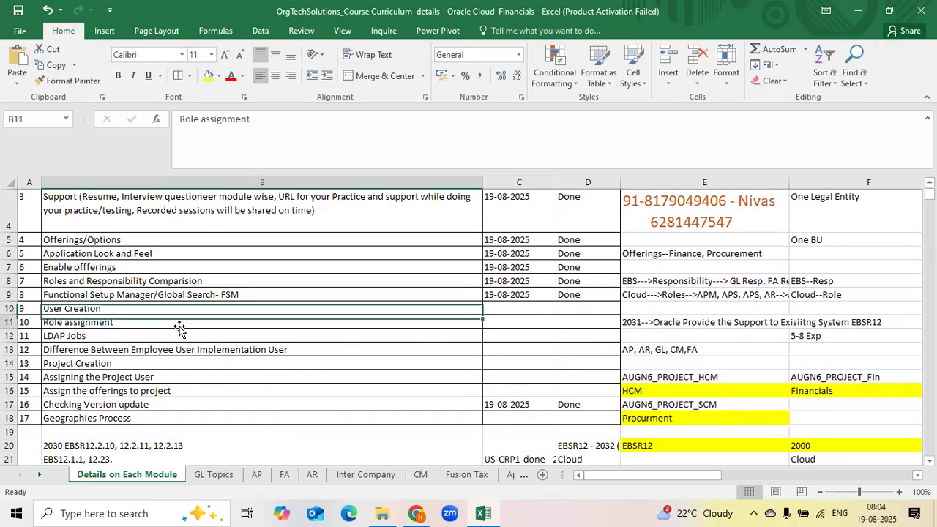
{"action": "left_click", "coordinate": [125, 360]}
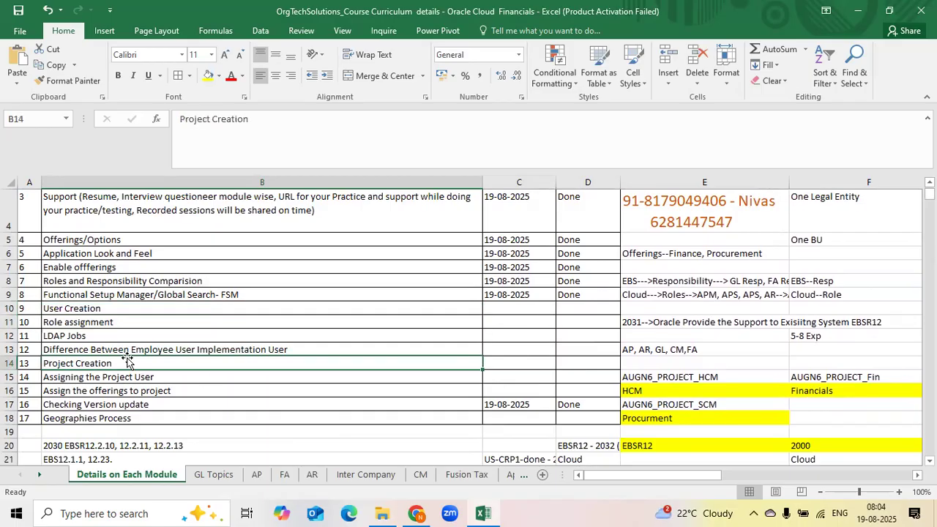
{"action": "left_click", "coordinate": [564, 364]}
{"action": "left_click_drag", "start_coordinate": [564, 364], "coordinate": [30, 367]}
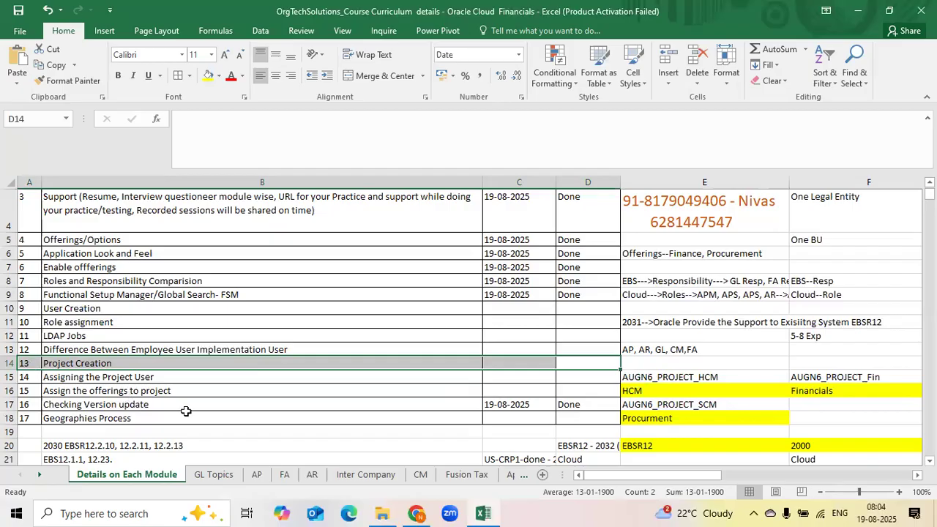
{"action": "left_click", "coordinate": [222, 477]}
{"action": "left_click_drag", "start_coordinate": [222, 295], "coordinate": [175, 478]}
{"action": "left_click", "coordinate": [174, 476]}
{"action": "left_click", "coordinate": [271, 415]}
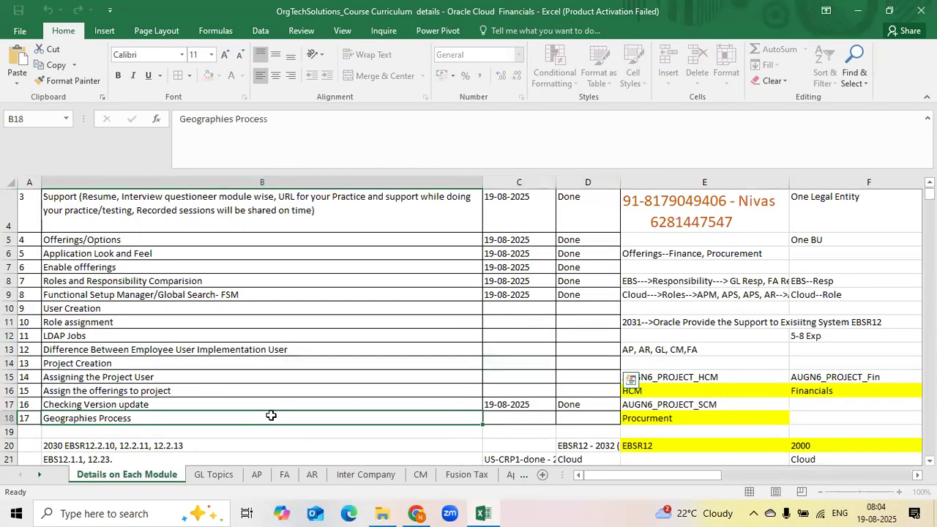
{"action": "key", "text": "alt+Tab"}
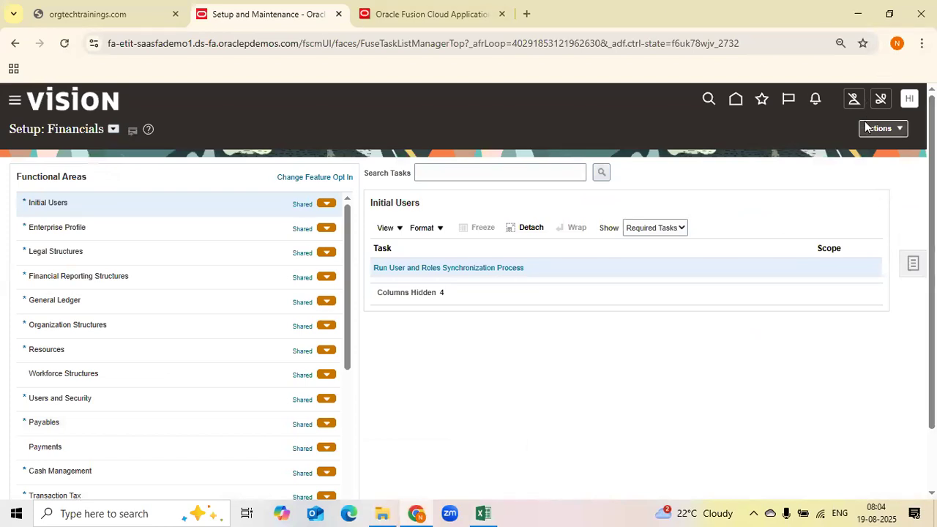
{"action": "left_click", "coordinate": [913, 263]}
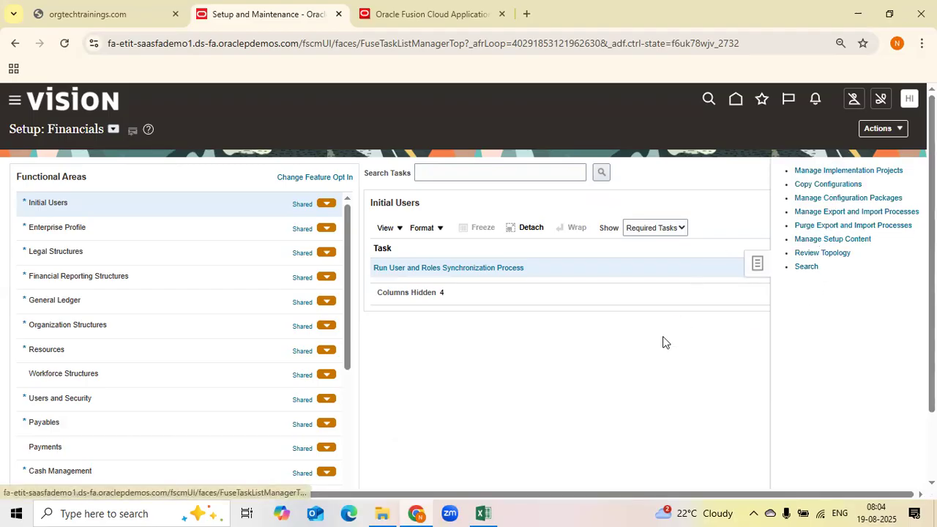
{"action": "left_click", "coordinate": [736, 100]}
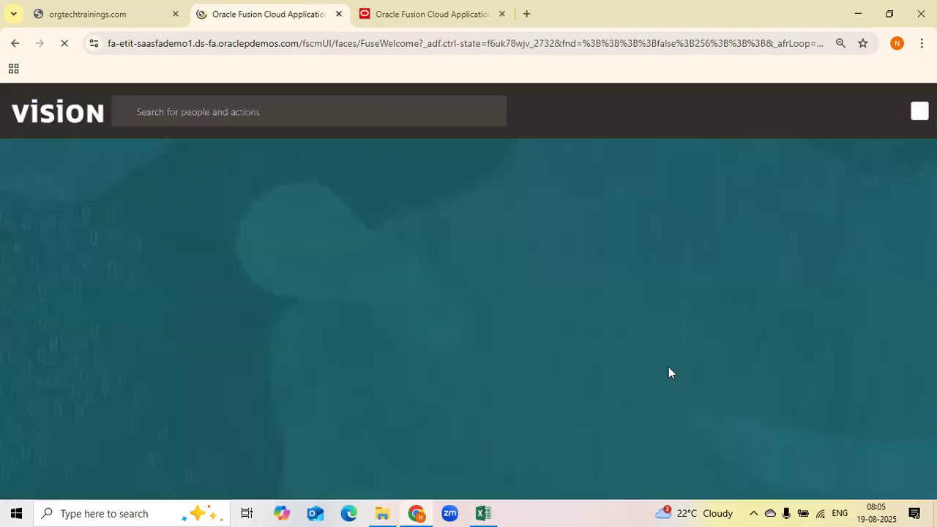
{"action": "left_click", "coordinate": [910, 112]}
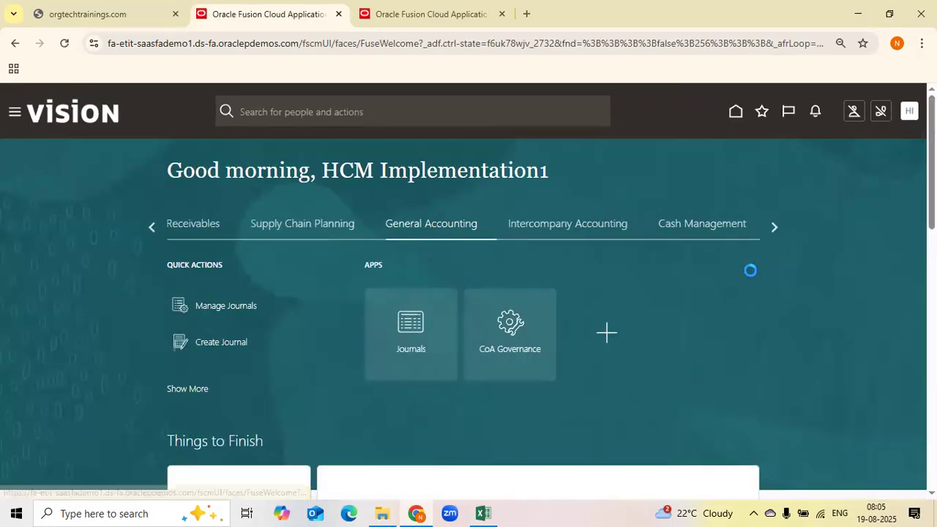
{"action": "left_click", "coordinate": [678, 299]}
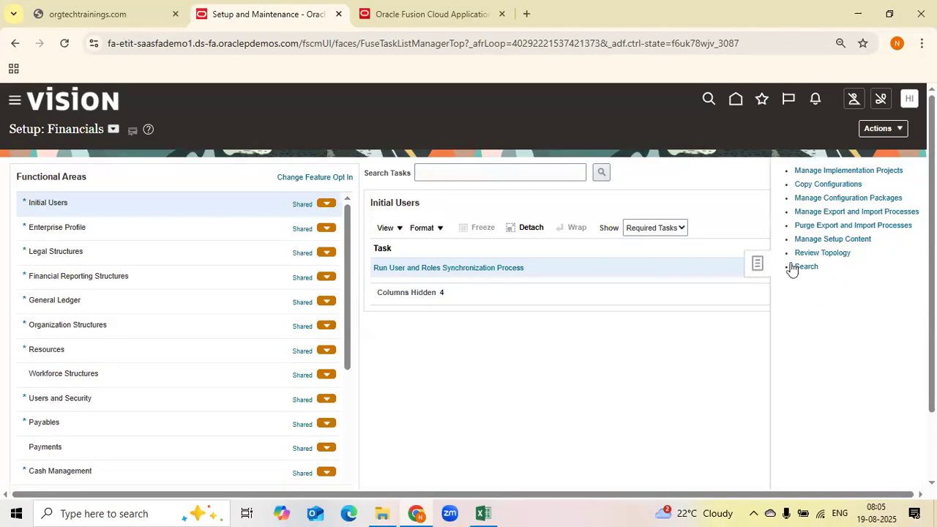
{"action": "left_click", "coordinate": [904, 131]}
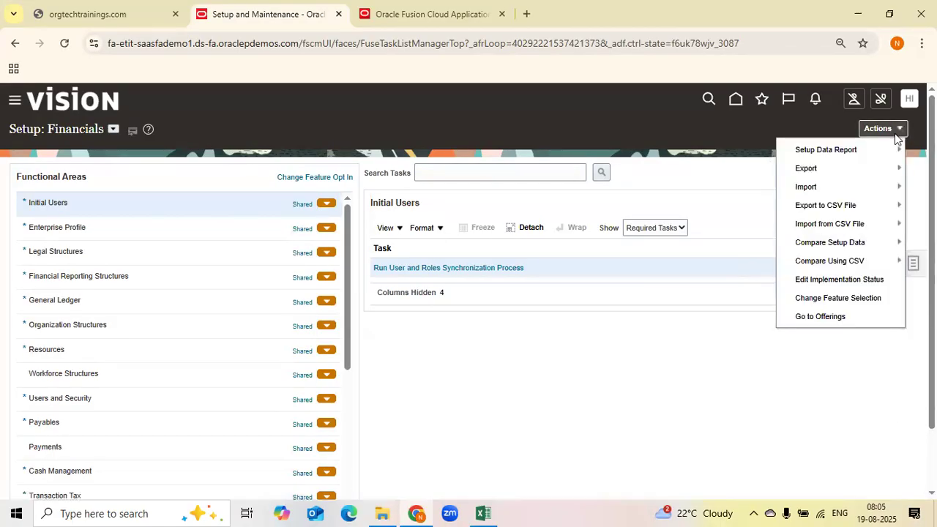
{"action": "left_click", "coordinate": [711, 369]}
Open Manage Implementation Projects from the setup tasks panel and browse the existing projects
{"action": "left_click", "coordinate": [914, 265]}
{"action": "left_click", "coordinate": [832, 172]}
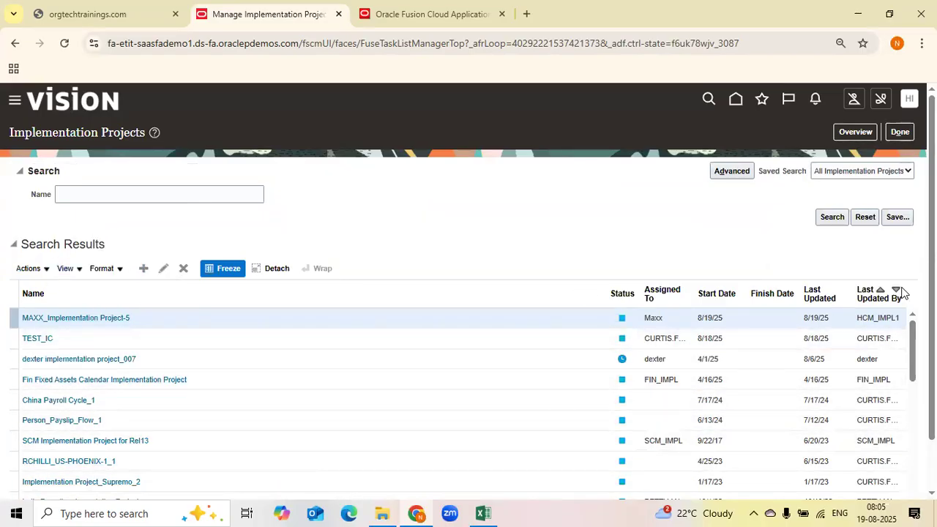
{"action": "scroll", "coordinate": [469, 293], "scroll_direction": "down", "scroll_amount": 1}
{"action": "scroll", "coordinate": [469, 293], "scroll_direction": "up", "scroll_amount": 1}
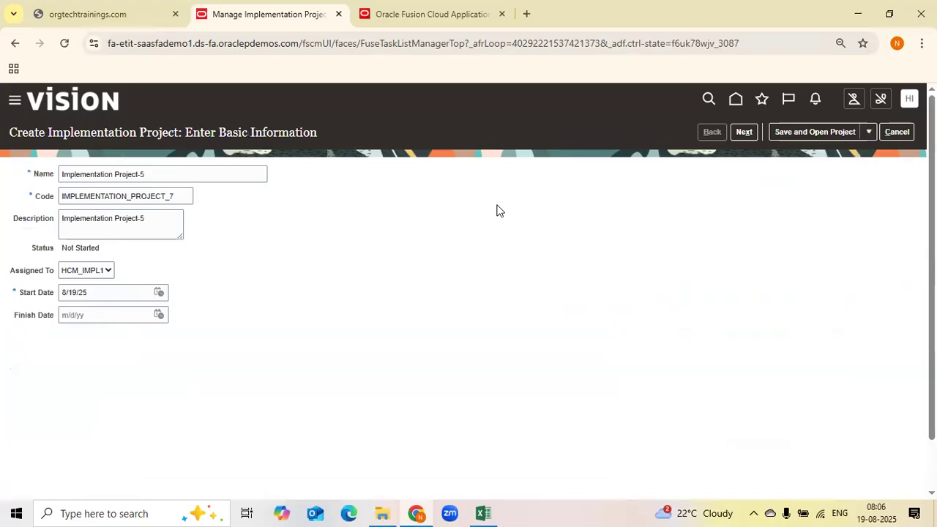
Rename the new implementation project to AOrgTech_Implementation Project_US
{"action": "left_click", "coordinate": [62, 173]}
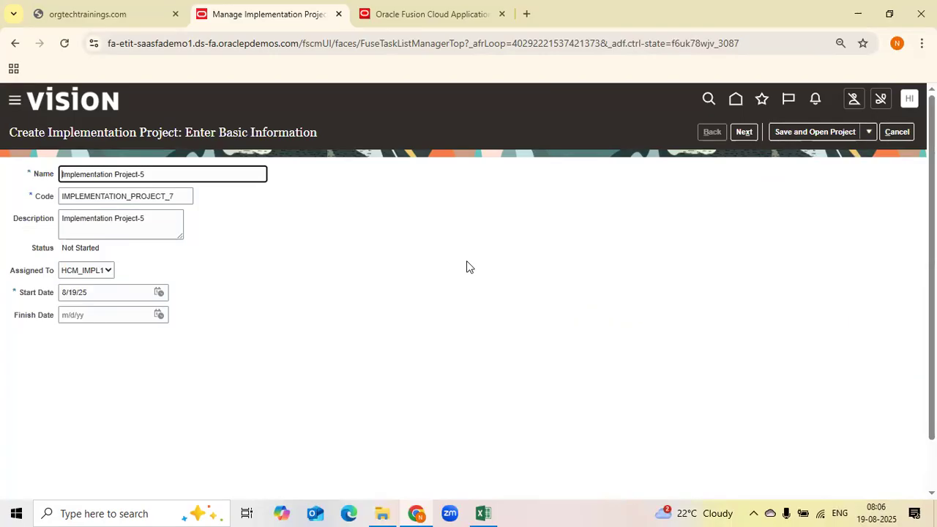
{"action": "type", "text": "AOrgTec"}
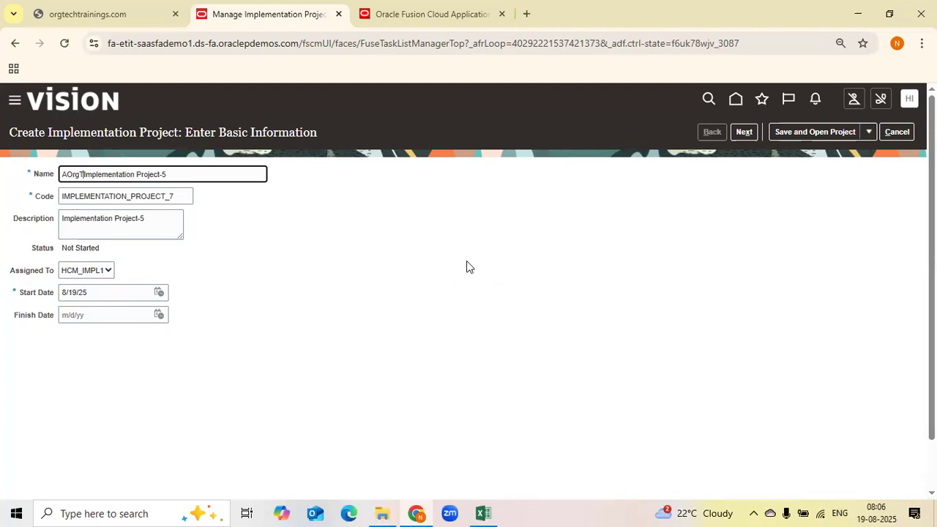
{"action": "type", "text": "h_"}
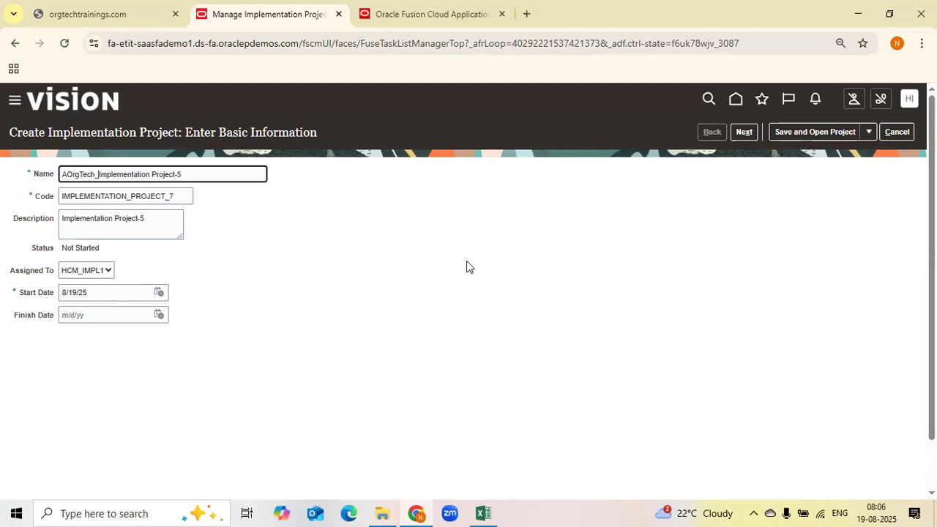
{"action": "key", "text": "Right"}
{"action": "key", "text": "Right"}
{"action": "key", "text": "Right"}
{"action": "key", "text": "Right"}
{"action": "key", "text": "Right"}
{"action": "key", "text": "Right"}
{"action": "key", "text": "Right"}
{"action": "key", "text": "Right"}
{"action": "key", "text": "Right"}
{"action": "key", "text": "Right"}
{"action": "key", "text": "Right"}
{"action": "key", "text": "Right"}
{"action": "key", "text": "Right"}
{"action": "key", "text": "Right"}
{"action": "key", "text": "Right"}
{"action": "key", "text": "Right"}
{"action": "key", "text": "Right"}
{"action": "key", "text": "BackSpace"}
{"action": "type", "text": "_US"}
{"action": "left_click", "coordinate": [166, 159]}
{"action": "left_click", "coordinate": [224, 176]}
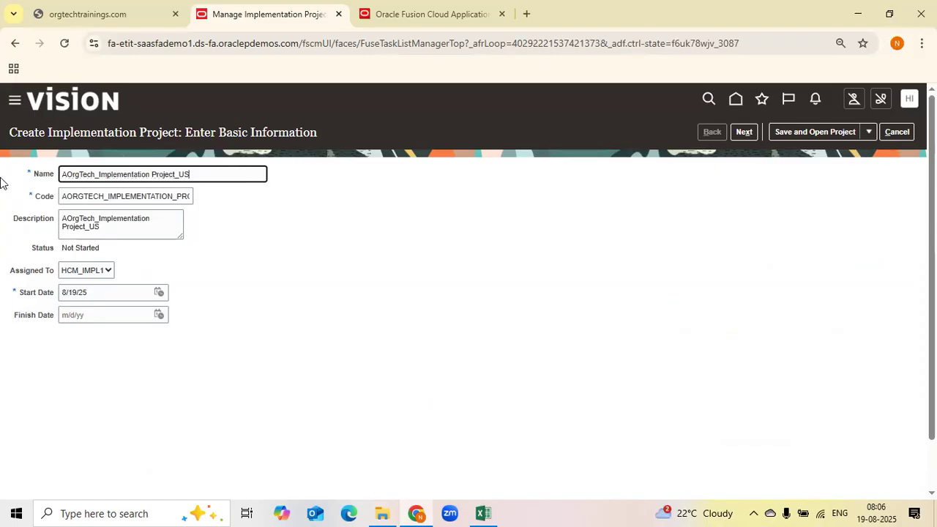
Review the project's Name, Code and Description fields
{"action": "left_click_drag", "start_coordinate": [65, 176], "coordinate": [62, 176]}
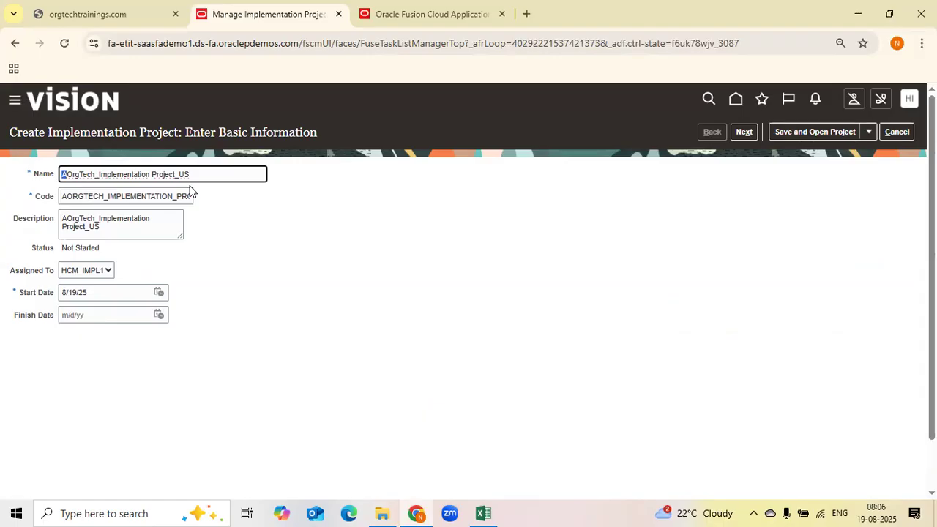
{"action": "left_click", "coordinate": [65, 174]}
{"action": "left_click", "coordinate": [244, 181]}
{"action": "left_click", "coordinate": [433, 340]}
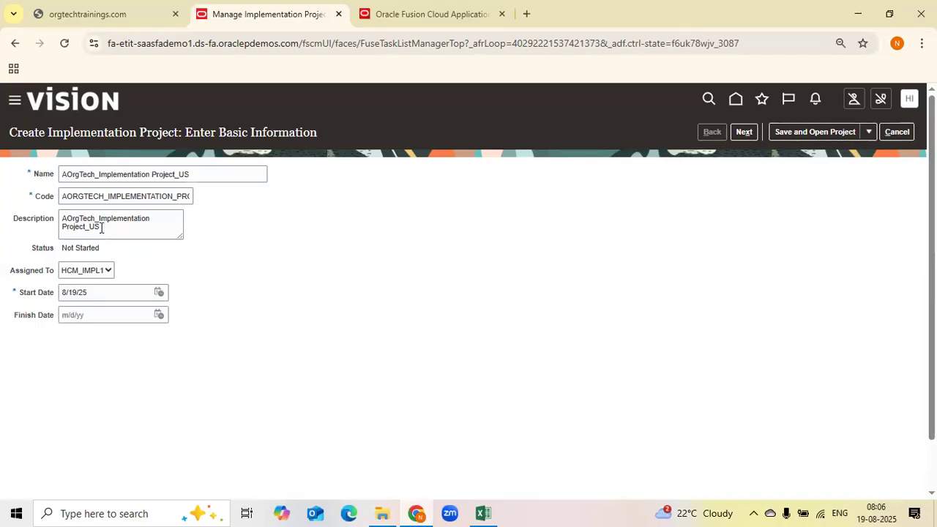
{"action": "left_click_drag", "start_coordinate": [14, 218], "coordinate": [66, 218]}
{"action": "left_click", "coordinate": [120, 227]}
{"action": "key", "text": "ctrl+a"}
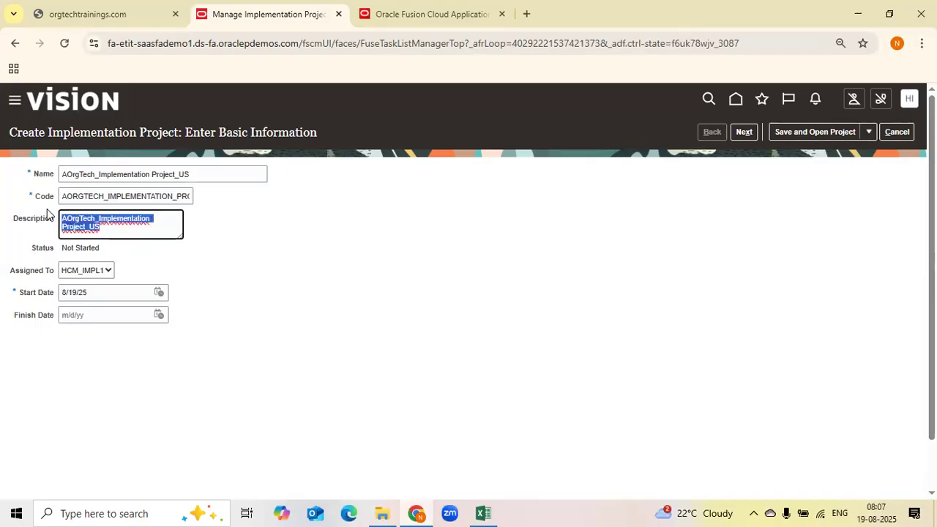
{"action": "left_click", "coordinate": [119, 228]}
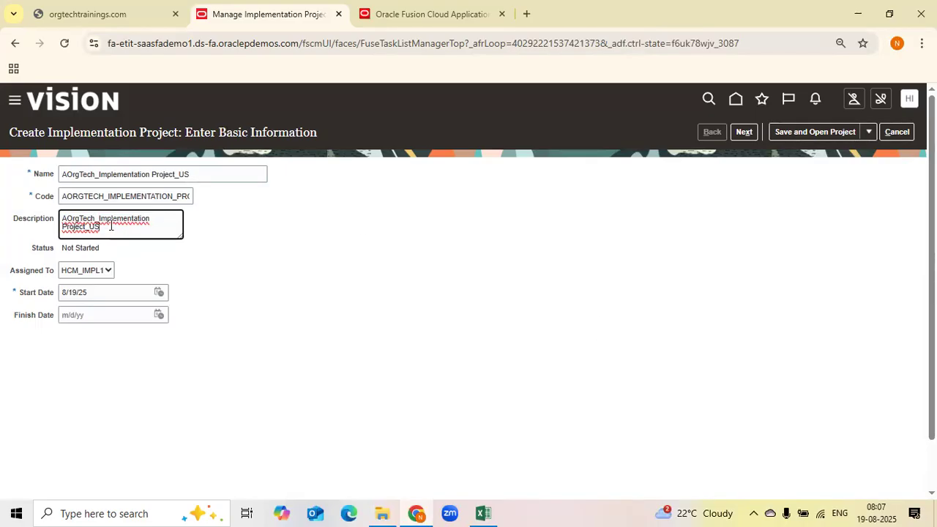
{"action": "left_click", "coordinate": [363, 279]}
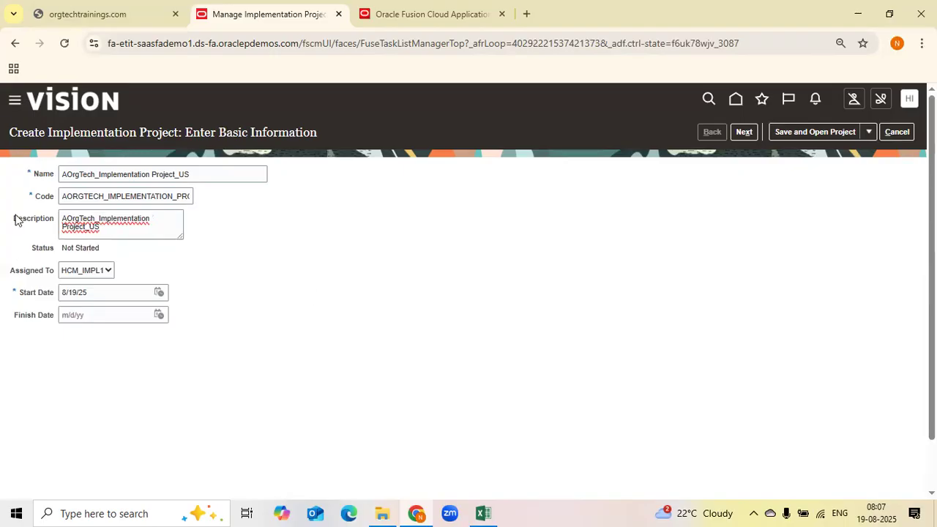
{"action": "left_click_drag", "start_coordinate": [10, 271], "coordinate": [97, 273]}
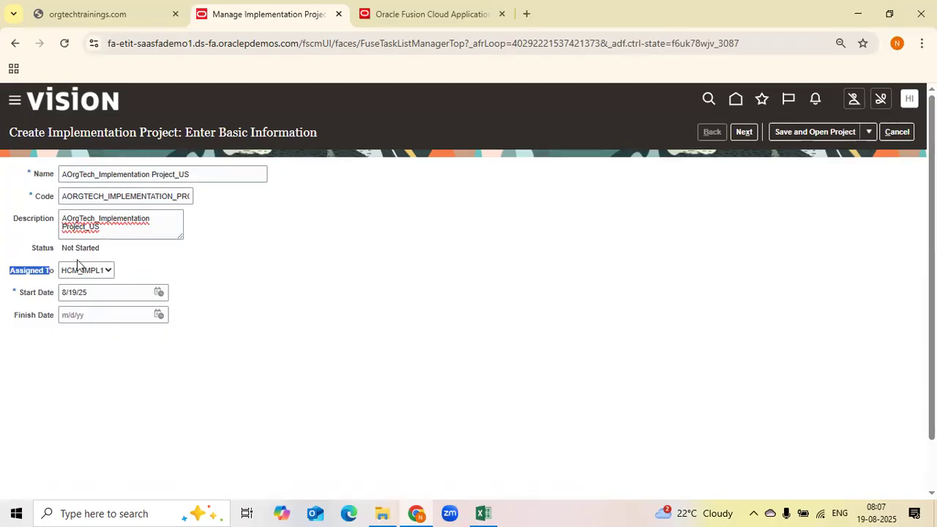
Examine the Assigned To options and the Start Date and Finish Date fields
{"action": "left_click", "coordinate": [108, 271]}
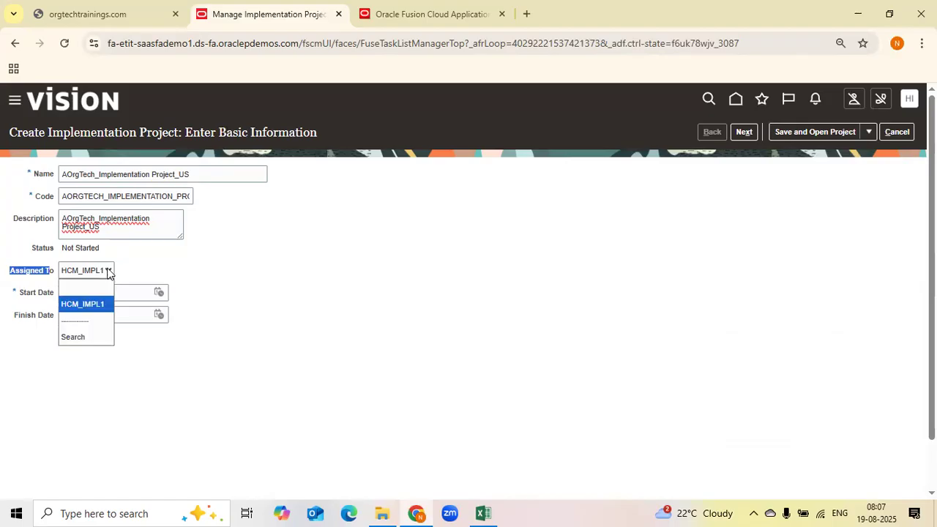
{"action": "left_click", "coordinate": [424, 317]}
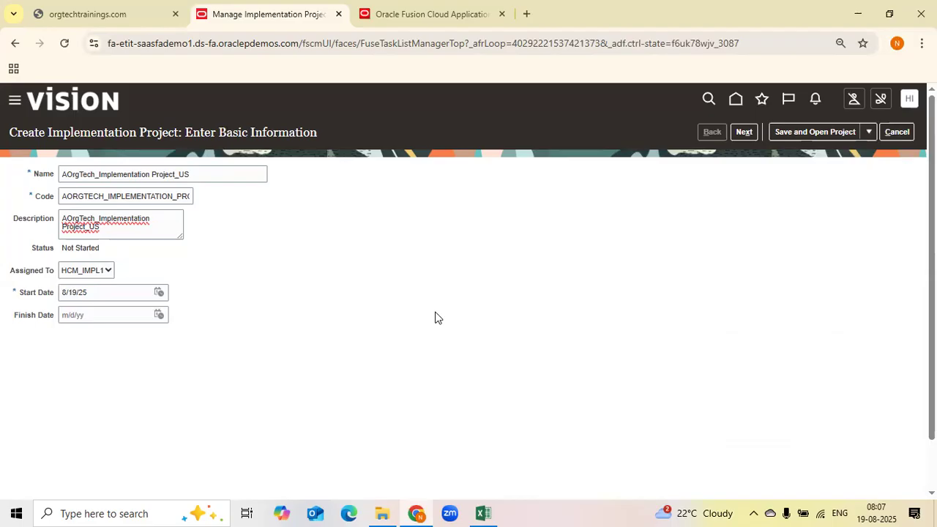
{"action": "left_click_drag", "start_coordinate": [14, 272], "coordinate": [121, 274]}
{"action": "left_click", "coordinate": [85, 272]}
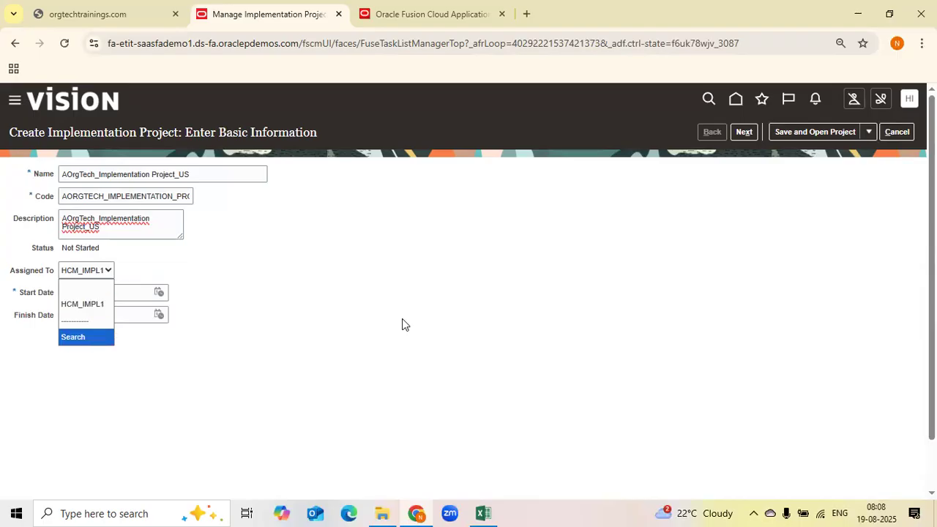
{"action": "left_click", "coordinate": [44, 270]}
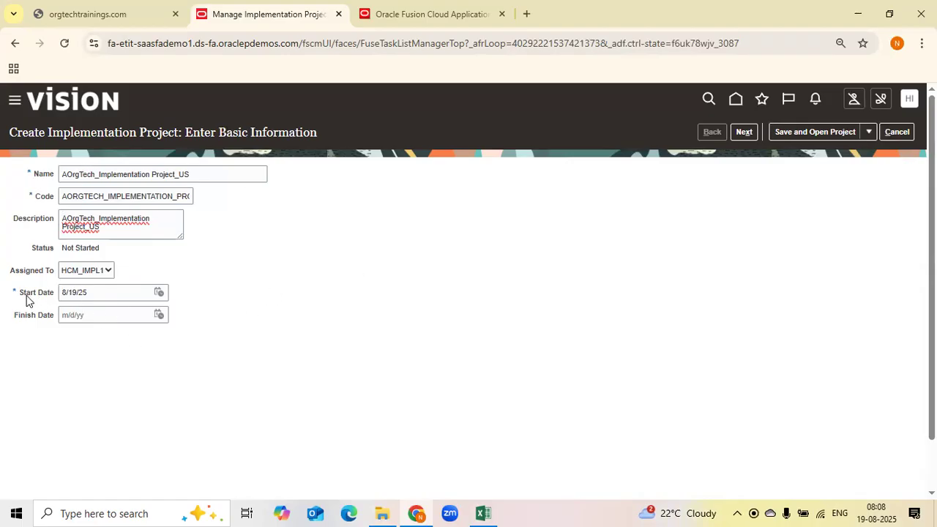
{"action": "left_click_drag", "start_coordinate": [23, 293], "coordinate": [60, 292]}
{"action": "left_click", "coordinate": [91, 292]}
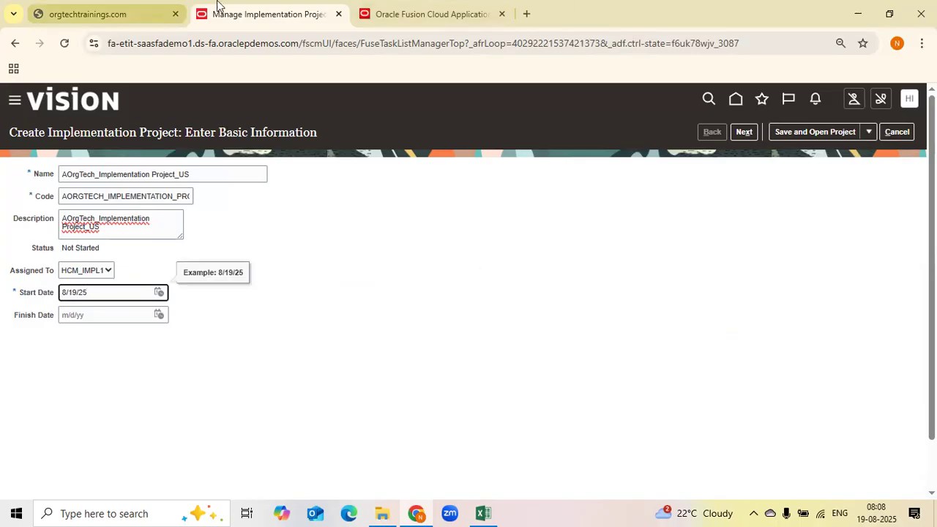
{"action": "left_click_drag", "start_coordinate": [12, 324], "coordinate": [92, 325]}
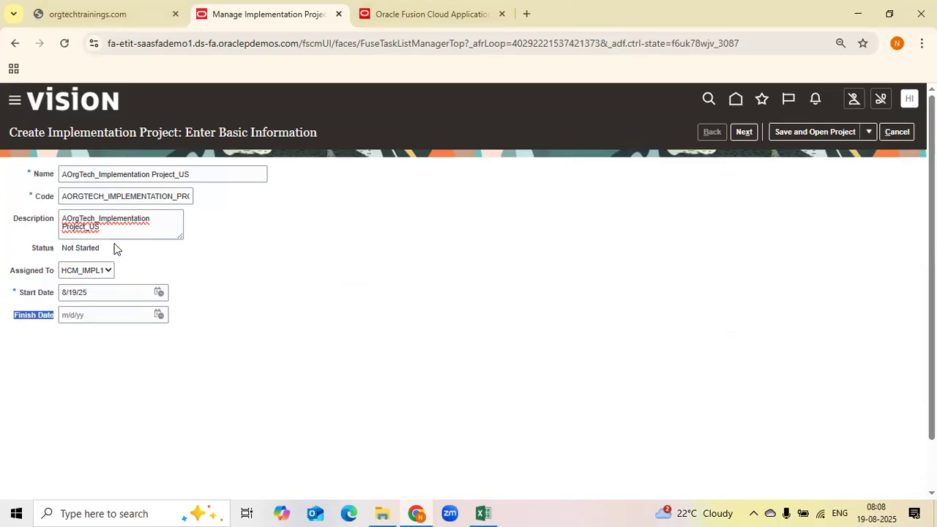
Set the finish date to 12/31/25 with the date picker, then clear it
{"action": "left_click", "coordinate": [106, 313]}
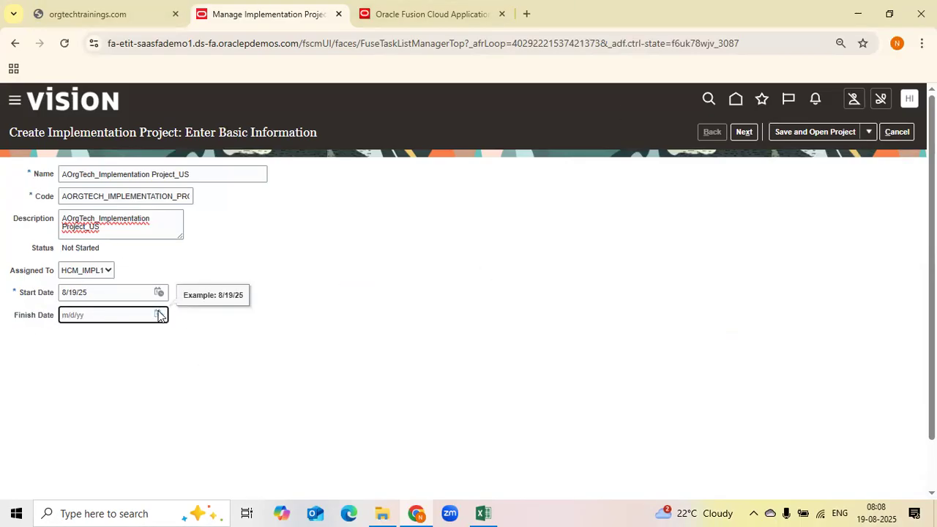
{"action": "left_click", "coordinate": [158, 314]}
{"action": "left_click", "coordinate": [234, 336]}
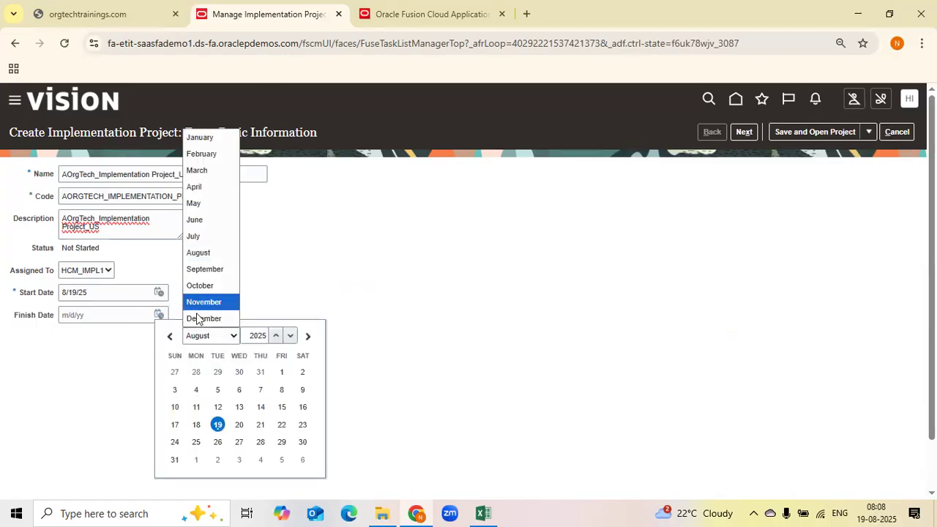
{"action": "left_click", "coordinate": [199, 316]}
{"action": "left_click", "coordinate": [239, 441]}
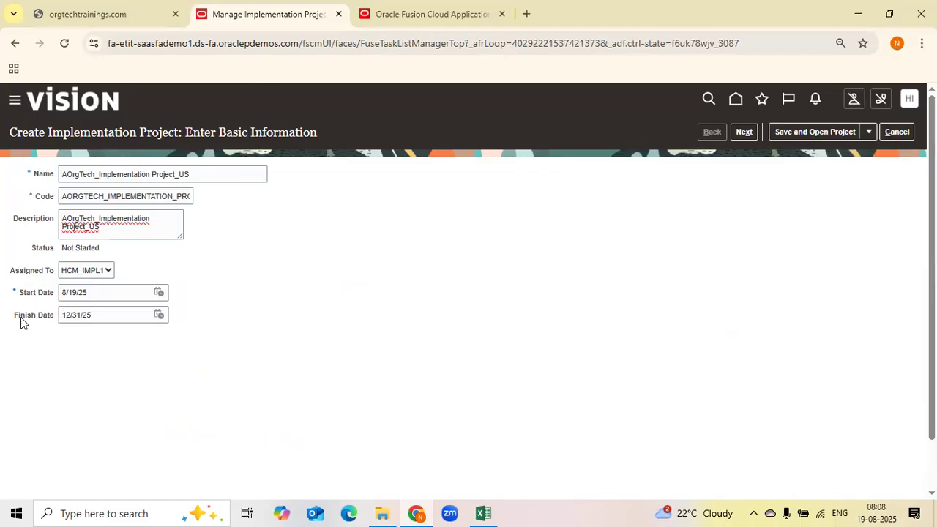
{"action": "left_click_drag", "start_coordinate": [15, 317], "coordinate": [60, 315]}
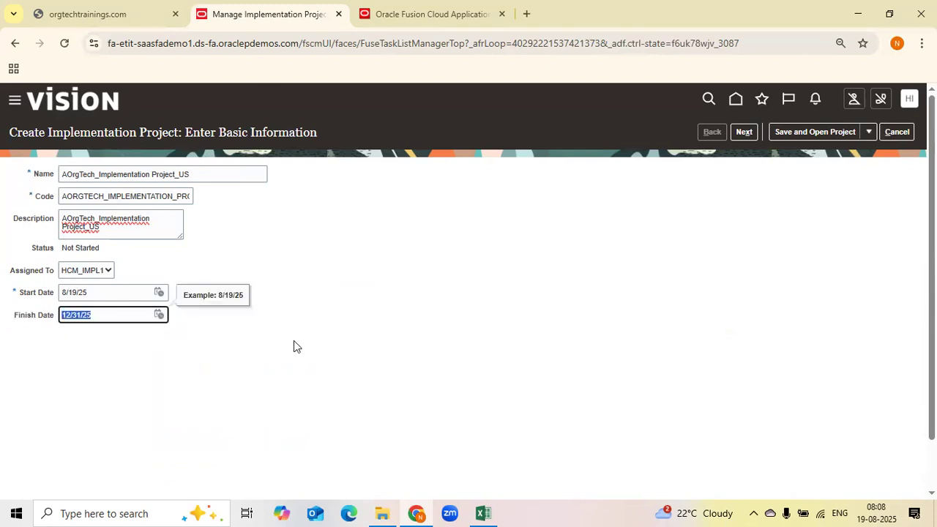
{"action": "key", "text": "BackSpace"}
{"action": "left_click", "coordinate": [166, 331]}
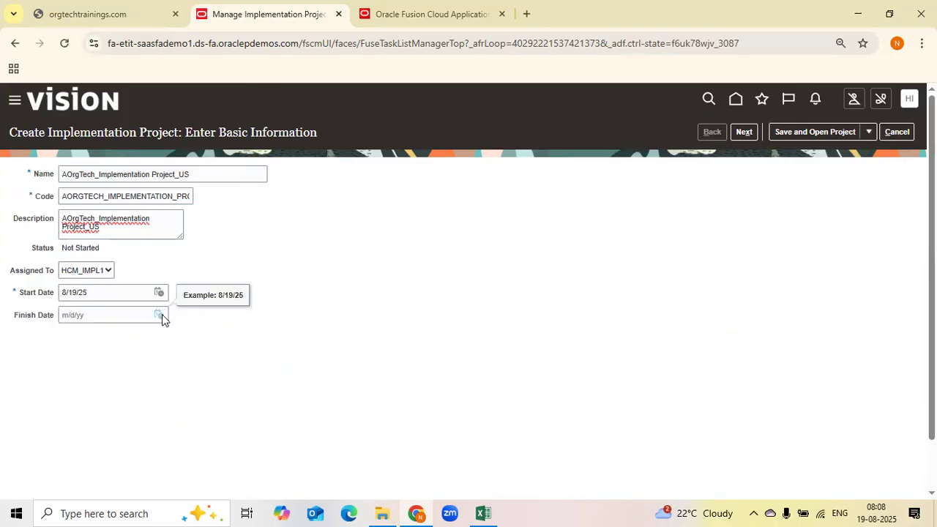
Try finish dates 8/18/25 and 8/19/25 with the date picker, then clear the finish date
{"action": "left_click", "coordinate": [160, 314]}
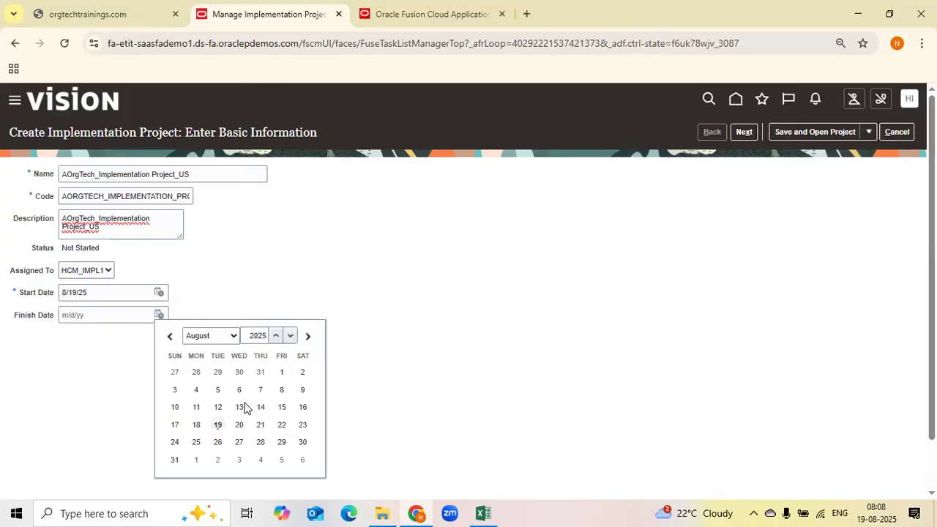
{"action": "left_click", "coordinate": [195, 426]}
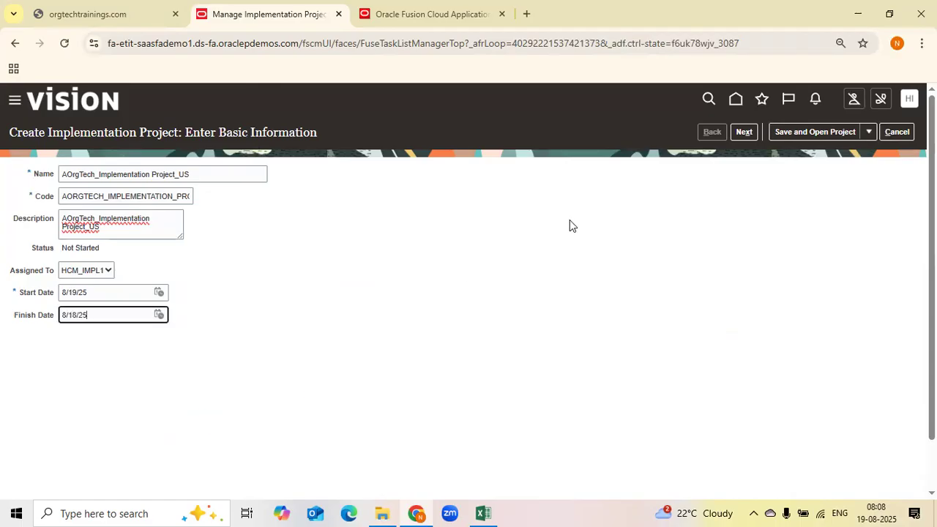
{"action": "left_click", "coordinate": [160, 315]}
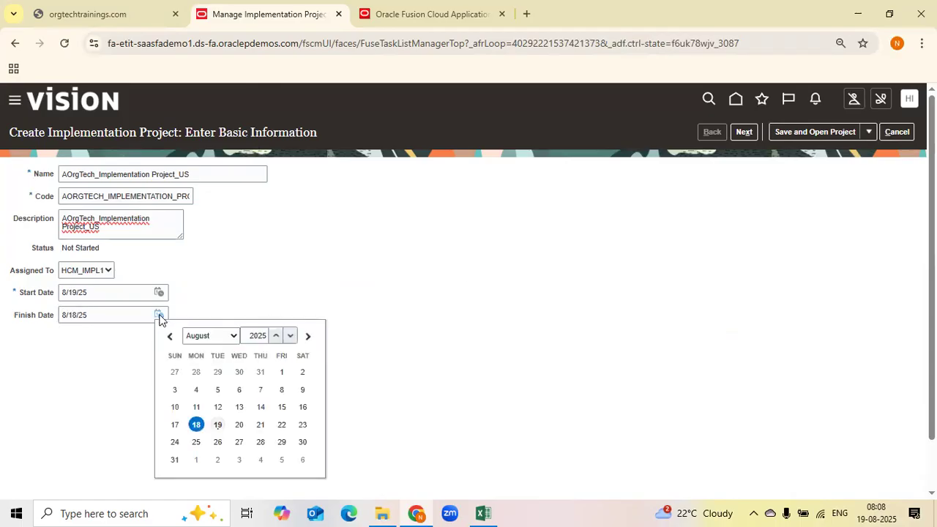
{"action": "left_click", "coordinate": [218, 425]}
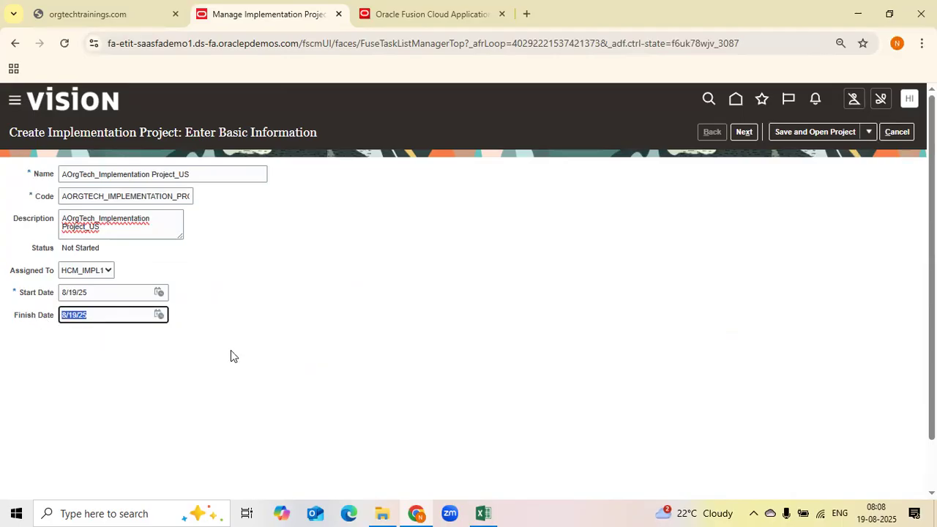
{"action": "key", "text": "BackSpace"}
{"action": "left_click", "coordinate": [212, 175]}
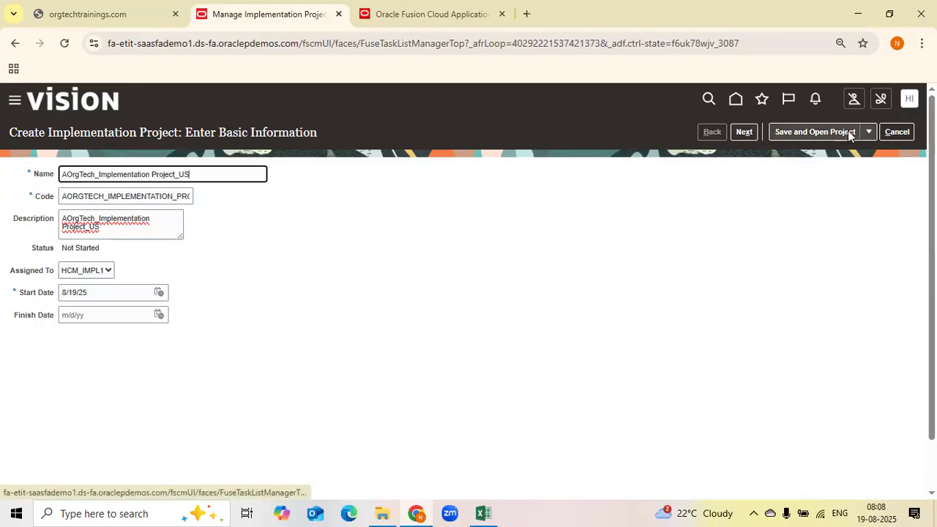
Save and open the new implementation project
{"action": "mouse_move", "coordinate": [850, 131]}
{"action": "left_click", "coordinate": [815, 151]}
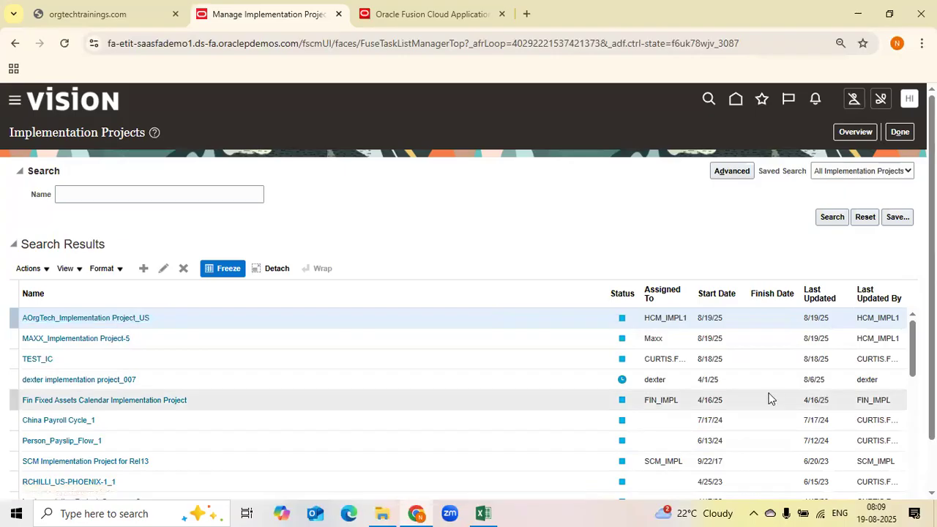
Check the new project in the implementation projects list and open the overview
{"action": "left_click_drag", "start_coordinate": [708, 317], "coordinate": [720, 316]}
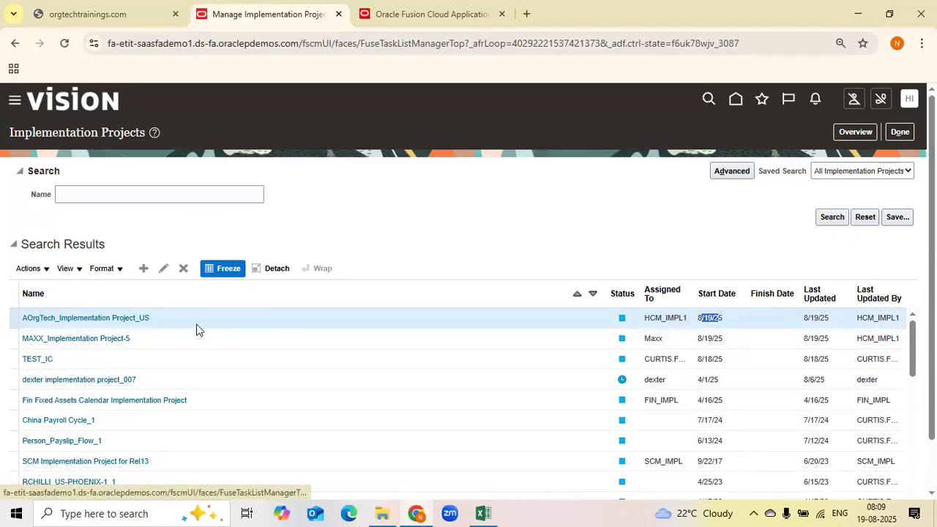
{"action": "left_click", "coordinate": [708, 319]}
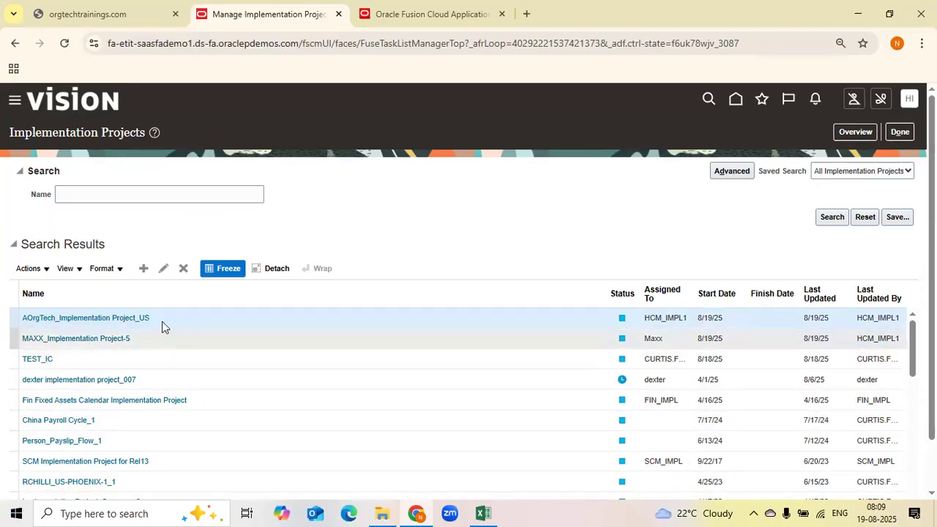
{"action": "left_click", "coordinate": [96, 195]}
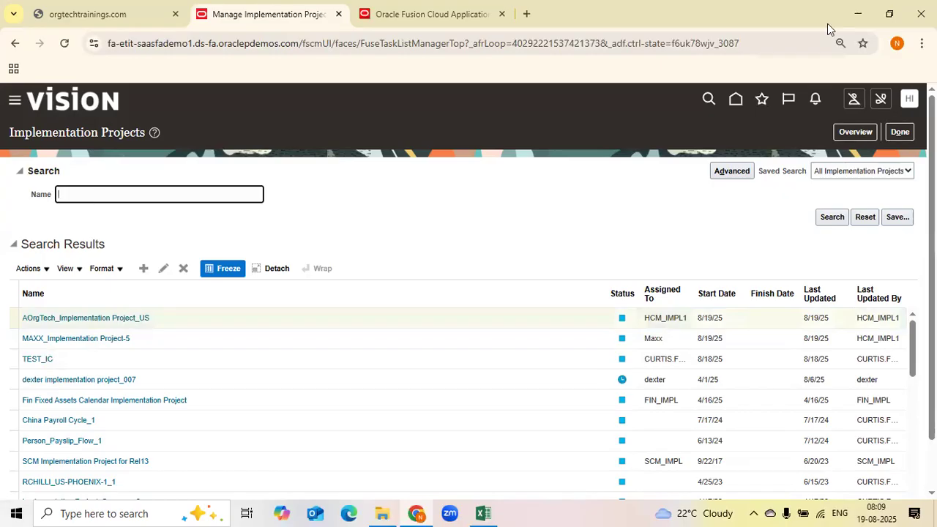
{"action": "left_click", "coordinate": [848, 131]}
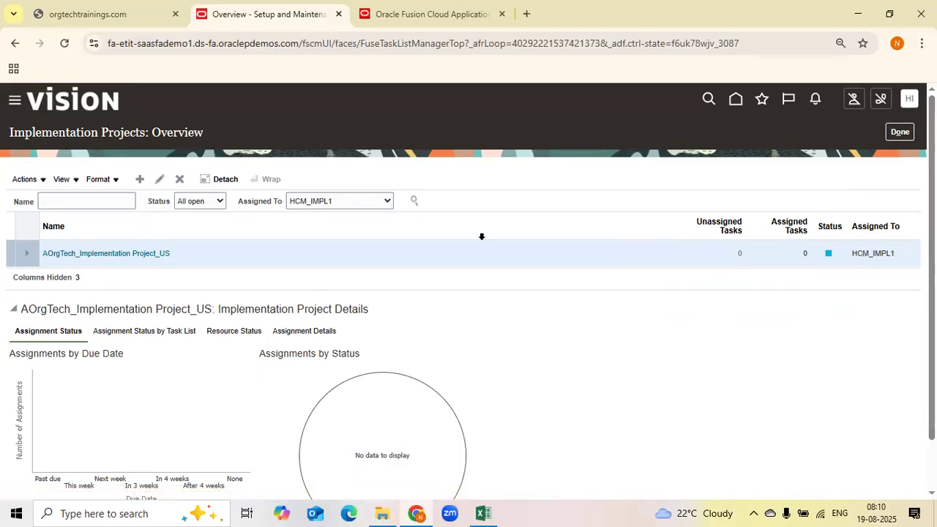
{"action": "left_click", "coordinate": [901, 133]}
{"action": "left_click", "coordinate": [855, 133]}
{"action": "left_click", "coordinate": [893, 132]}
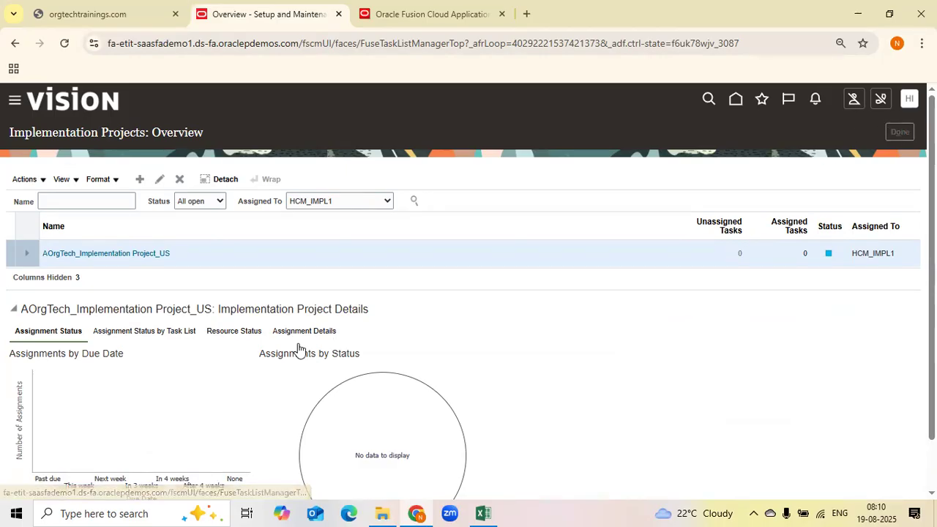
{"action": "left_click", "coordinate": [855, 131]}
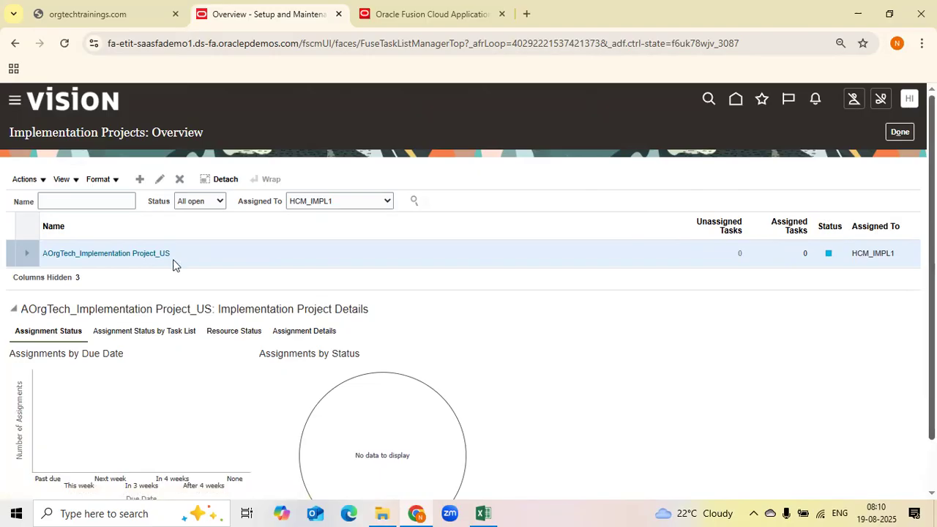
Open the AOrgTech_Implementation Project_US project and set its status to In Progress
{"action": "left_click", "coordinate": [125, 254]}
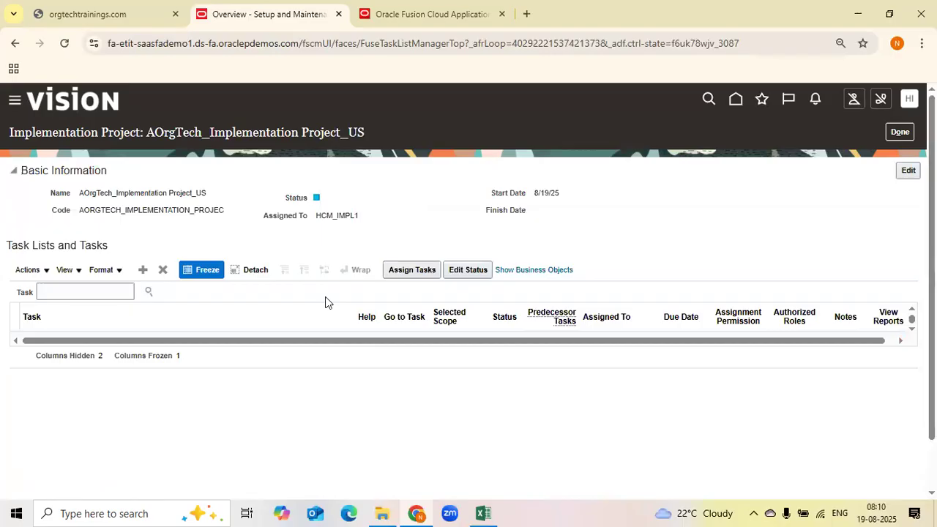
{"action": "left_click", "coordinate": [908, 170]}
{"action": "left_click", "coordinate": [419, 293]}
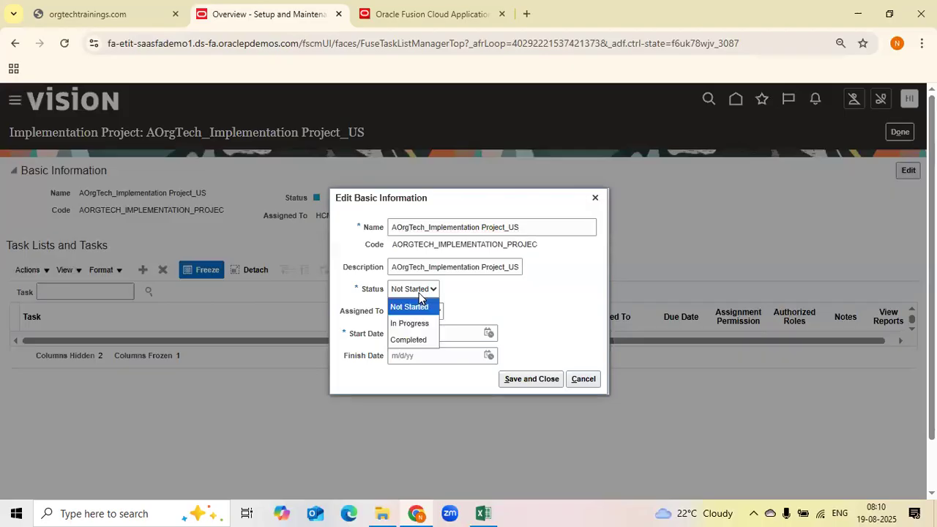
{"action": "left_click", "coordinate": [416, 326]}
{"action": "left_click", "coordinate": [520, 380]}
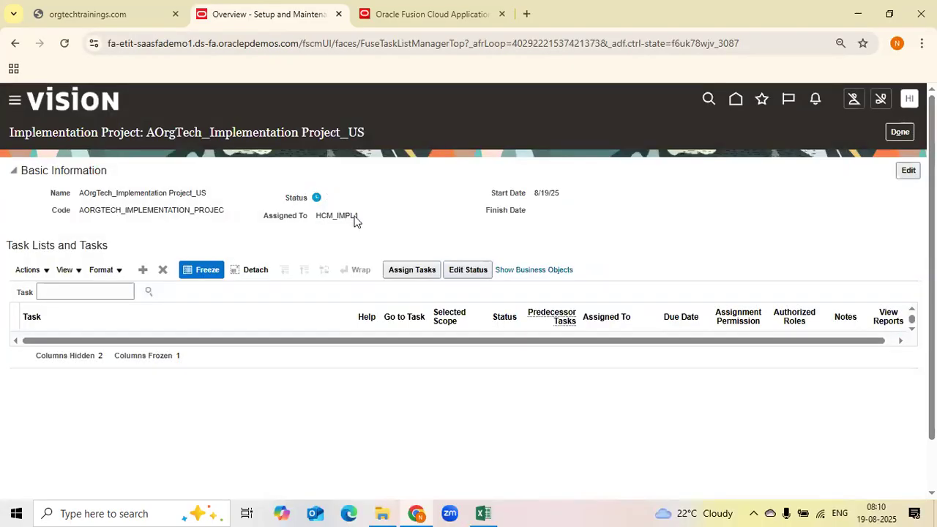
In Excel, copy the project name from the project page into cell O5 of the course curriculum sheet
{"action": "left_click", "coordinate": [483, 513]}
{"action": "scroll", "coordinate": [801, 268], "scroll_direction": "down", "scroll_amount": 2}
{"action": "left_click", "coordinate": [801, 268]}
{"action": "scroll", "coordinate": [802, 268], "scroll_direction": "up", "scroll_amount": 2}
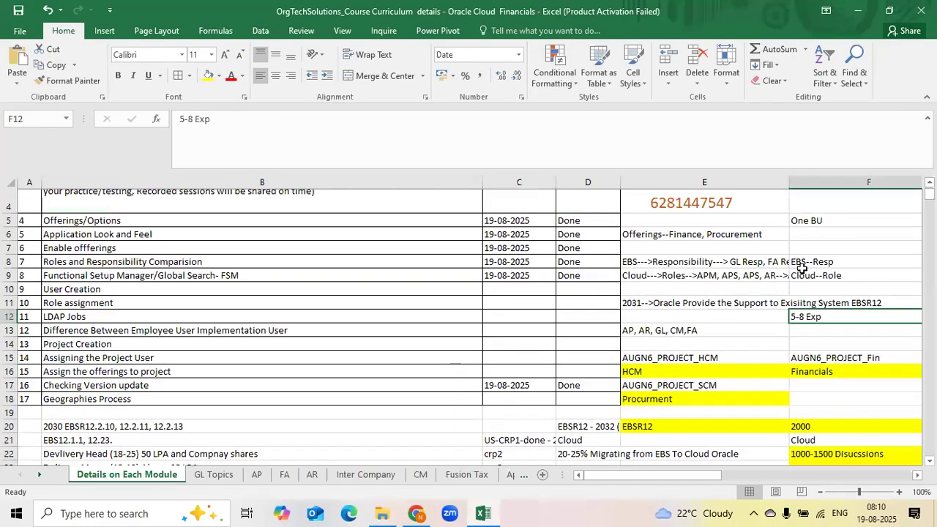
{"action": "key", "text": "Right"}
{"action": "key", "text": "Right"}
{"action": "key", "text": "Right"}
{"action": "key", "text": "Right"}
{"action": "key", "text": "Right"}
{"action": "key", "text": "Right"}
{"action": "key", "text": "Right"}
{"action": "key", "text": "Right"}
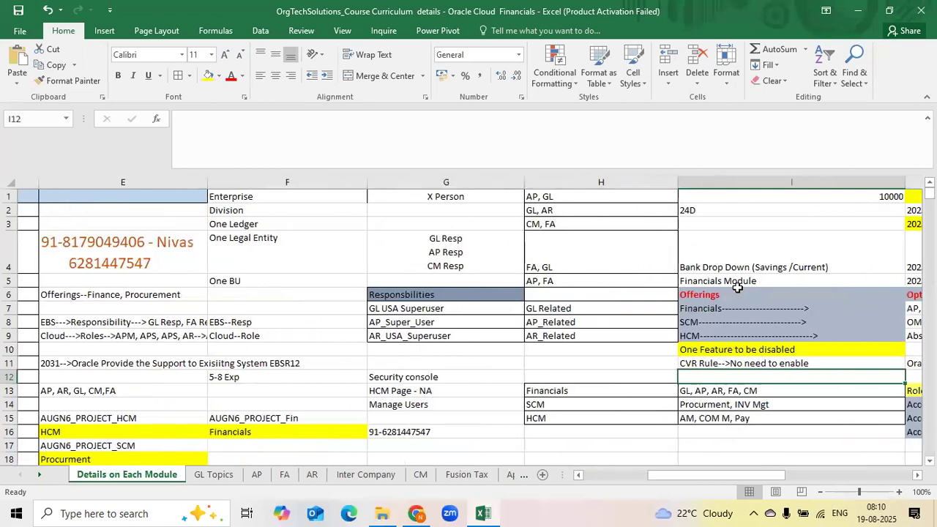
{"action": "key", "text": "alt+Tab"}
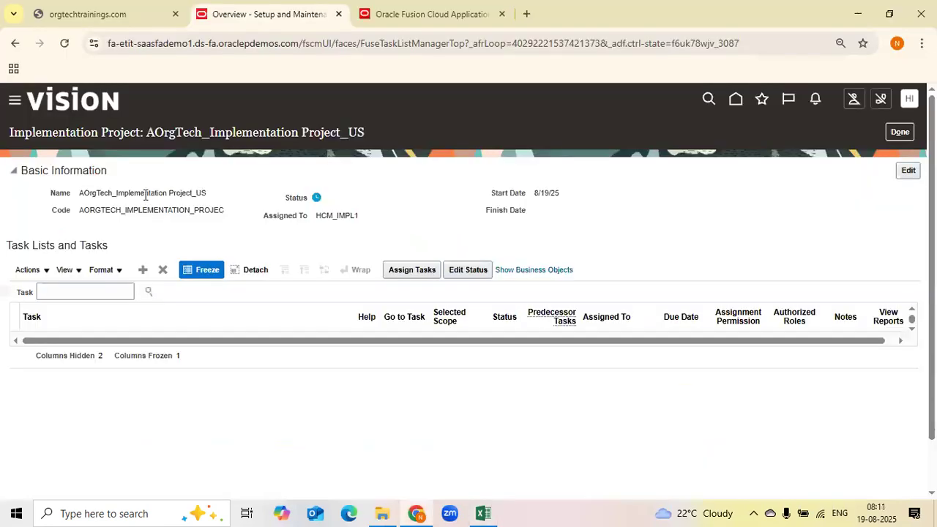
{"action": "triple_click", "coordinate": [148, 194]}
{"action": "key", "text": "ctrl+c"}
{"action": "key", "text": "alt+Tab"}
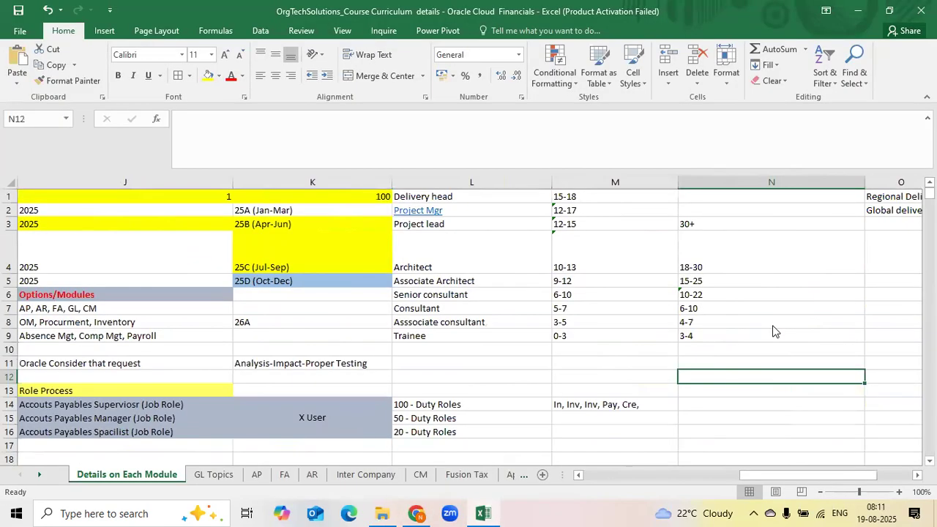
{"action": "left_click", "coordinate": [680, 279]}
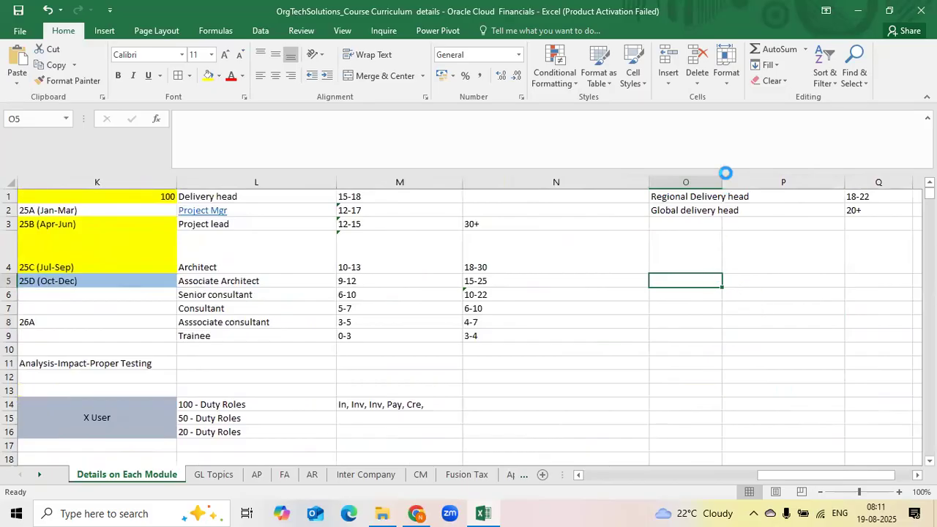
{"action": "key", "text": "ctrl+v"}
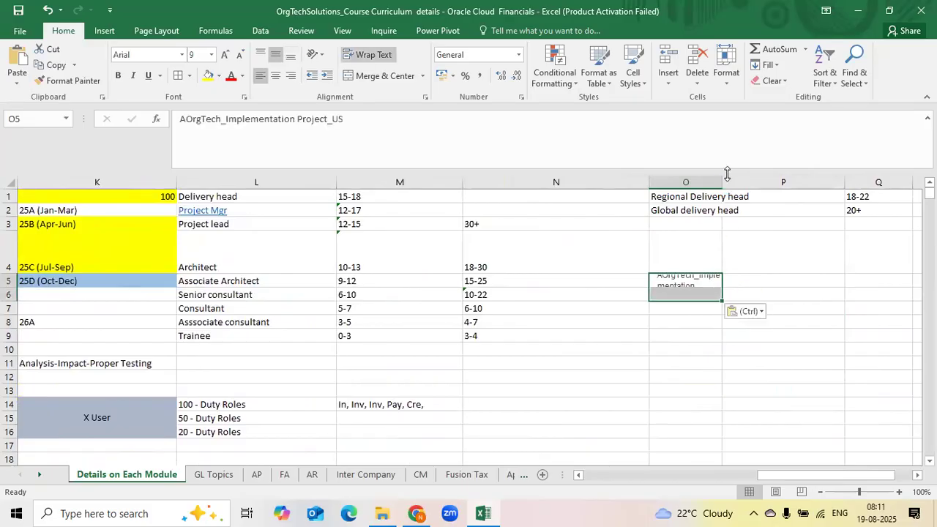
Widen column O of the sheet
{"action": "left_click", "coordinate": [700, 200]}
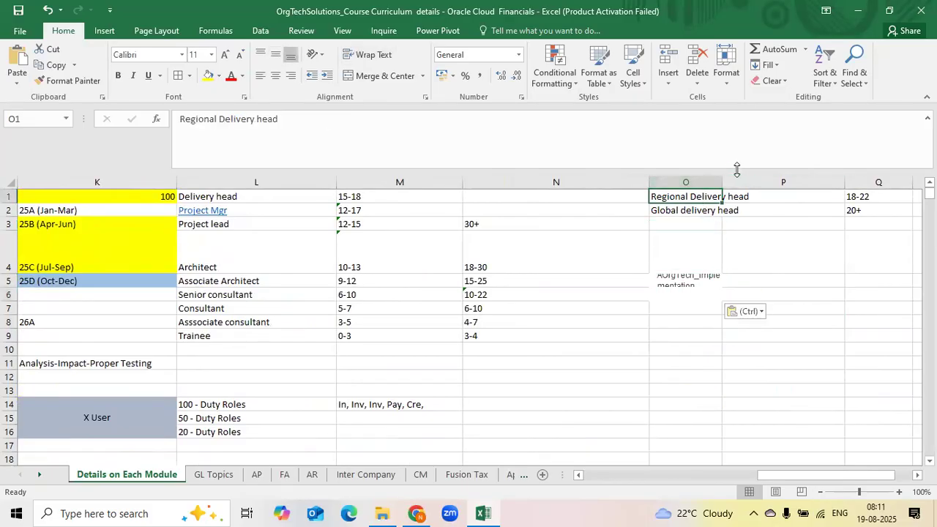
{"action": "left_click_drag", "start_coordinate": [722, 182], "coordinate": [827, 182]}
{"action": "left_click", "coordinate": [718, 308]}
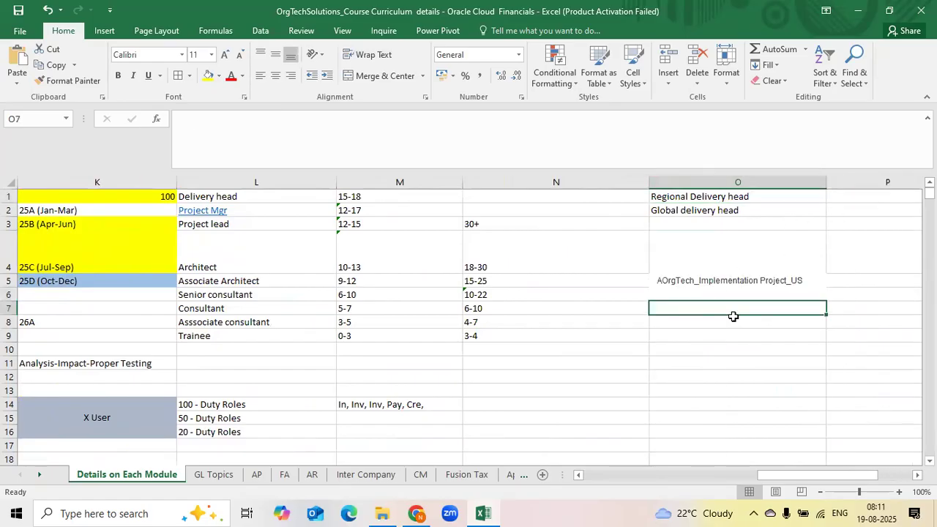
Enter Financials, HCM and SCM in cells O7 to O9
{"action": "type", "text": "Financials"}
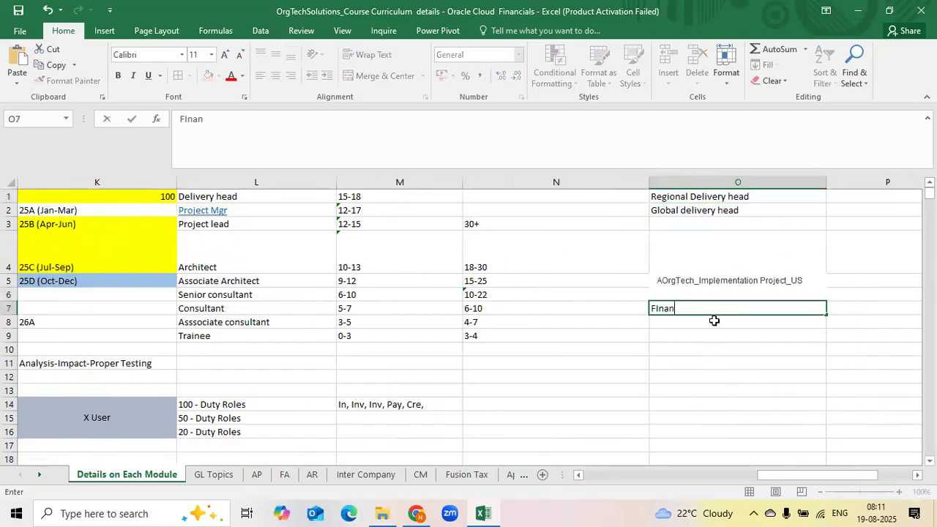
{"action": "key", "text": "Return"}
{"action": "type", "text": "HCM"}
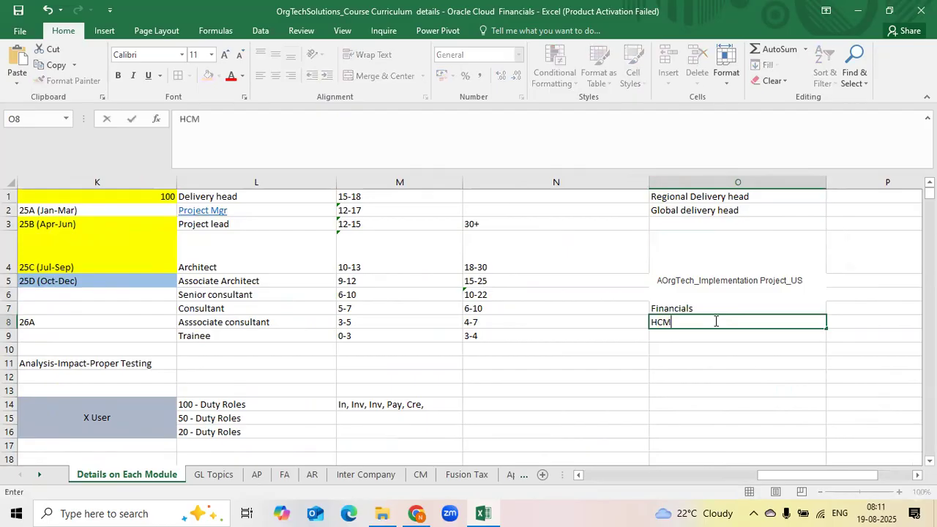
{"action": "key", "text": "Return"}
{"action": "type", "text": "SCM"}
{"action": "key", "text": "Return"}
Copy the project name from O5 into cells O10, O12 and O14
{"action": "left_click", "coordinate": [703, 284]}
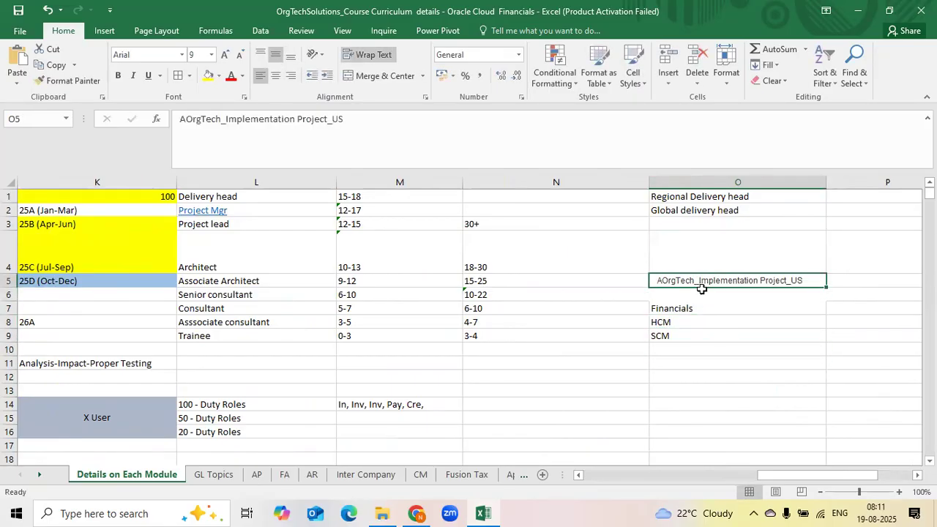
{"action": "key", "text": "ctrl+c"}
{"action": "left_click", "coordinate": [751, 350]}
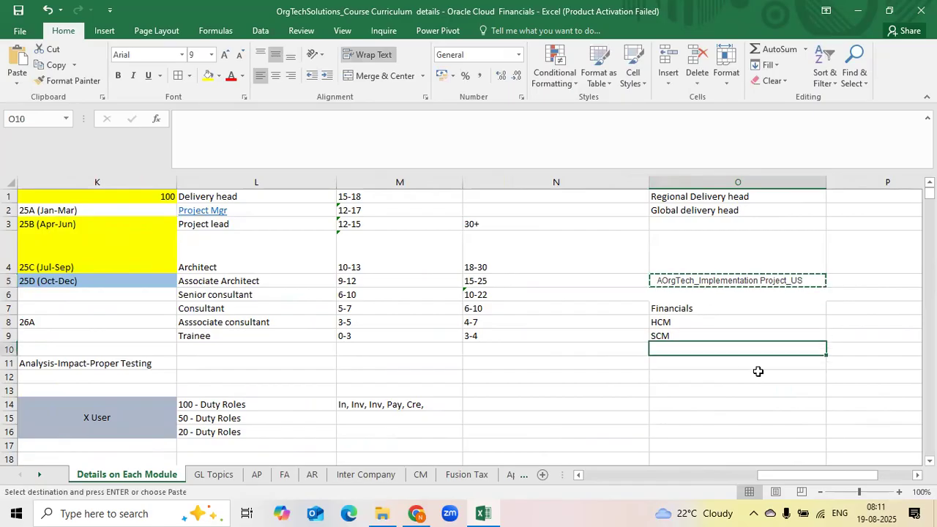
{"action": "key", "text": "ctrl+v"}
{"action": "left_click", "coordinate": [733, 377]}
{"action": "key", "text": "ctrl+v"}
{"action": "left_click", "coordinate": [712, 407]}
{"action": "key", "text": "ctrl+v"}
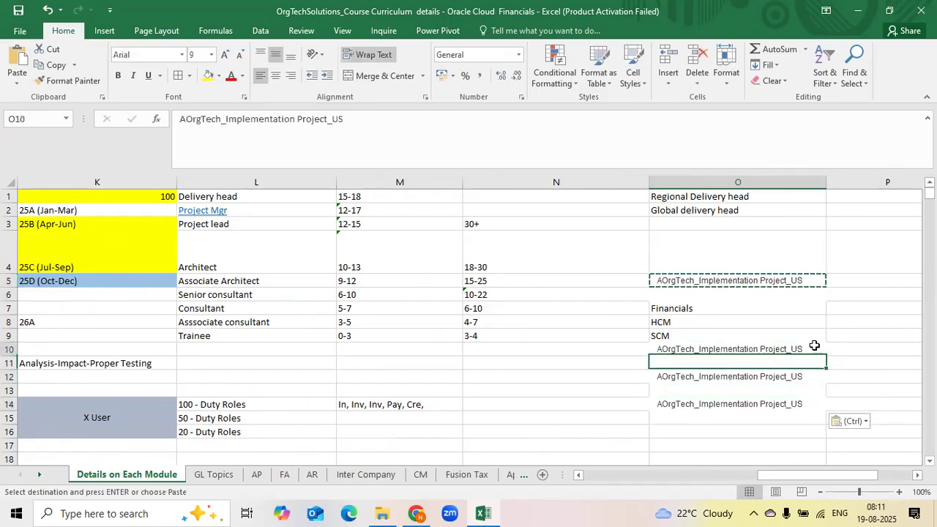
Append -Finance, _SCM and _HCM to the project names in cells O10, O12 and O14
{"action": "double_click", "coordinate": [812, 350]}
{"action": "type", "text": "-Finance"}
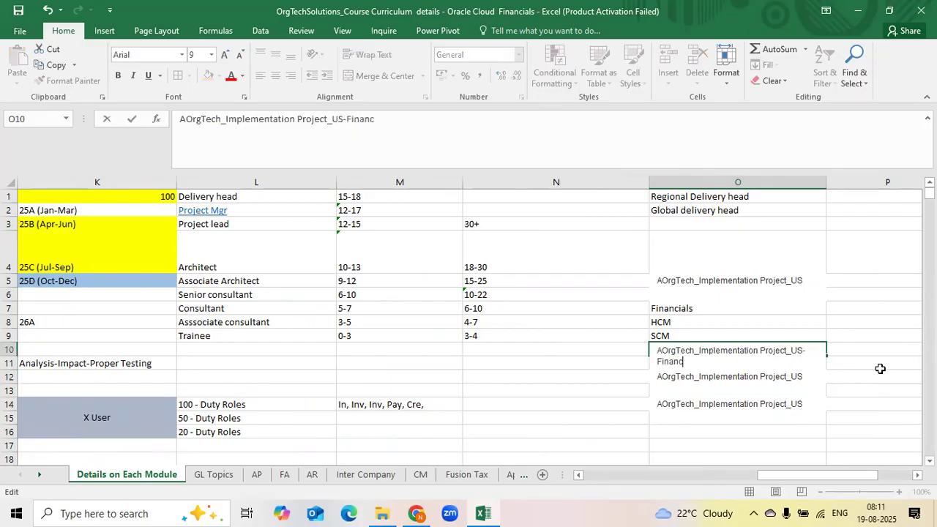
{"action": "key", "text": "Return"}
{"action": "double_click", "coordinate": [818, 388]}
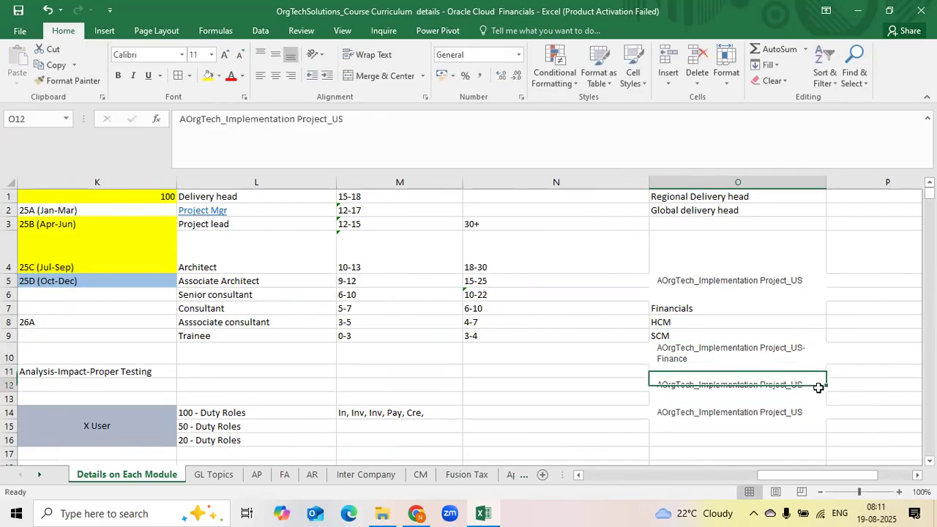
{"action": "type", "text": "_SC"}
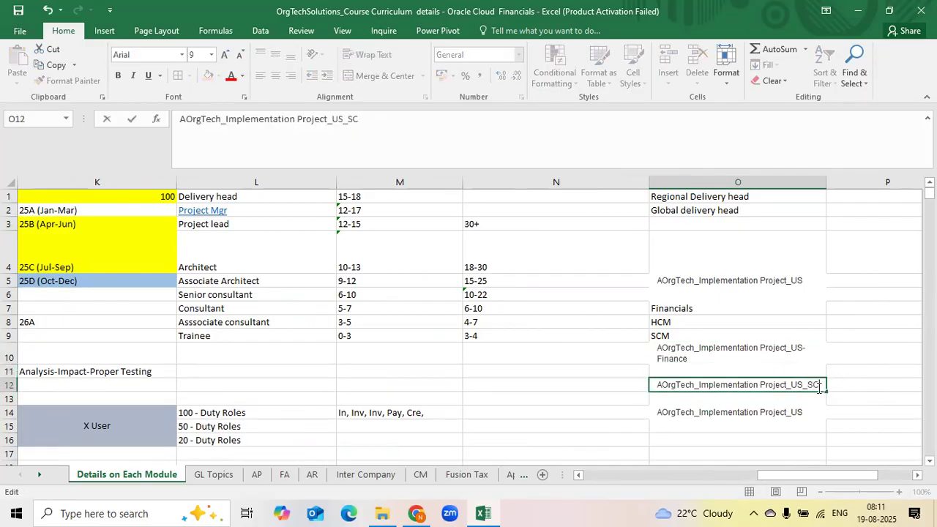
{"action": "type", "text": "M"}
{"action": "key", "text": "Return"}
{"action": "double_click", "coordinate": [812, 420]}
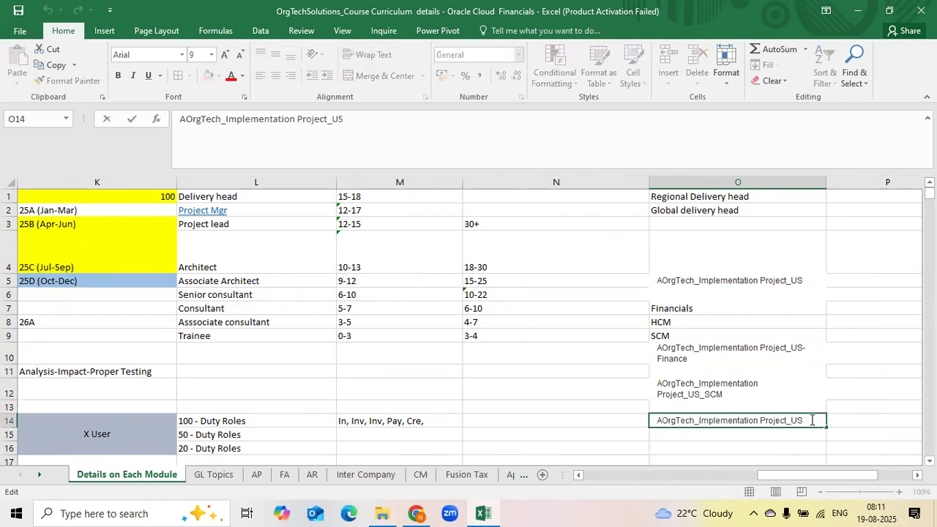
{"action": "type", "text": "_HCM"}
{"action": "key", "text": "Return"}
{"action": "left_click_drag", "start_coordinate": [681, 356], "coordinate": [688, 423]}
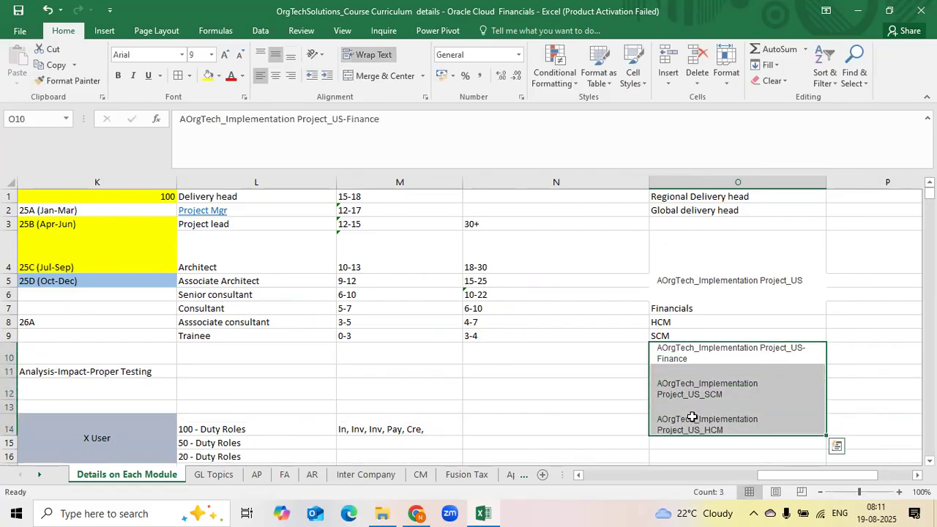
{"action": "left_click", "coordinate": [848, 352]}
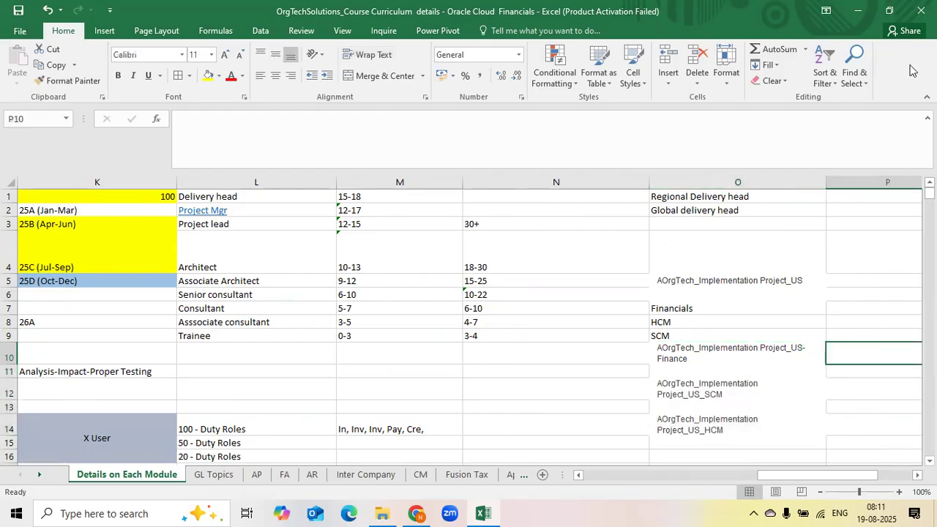
{"action": "left_click_drag", "start_coordinate": [753, 359], "coordinate": [749, 419]}
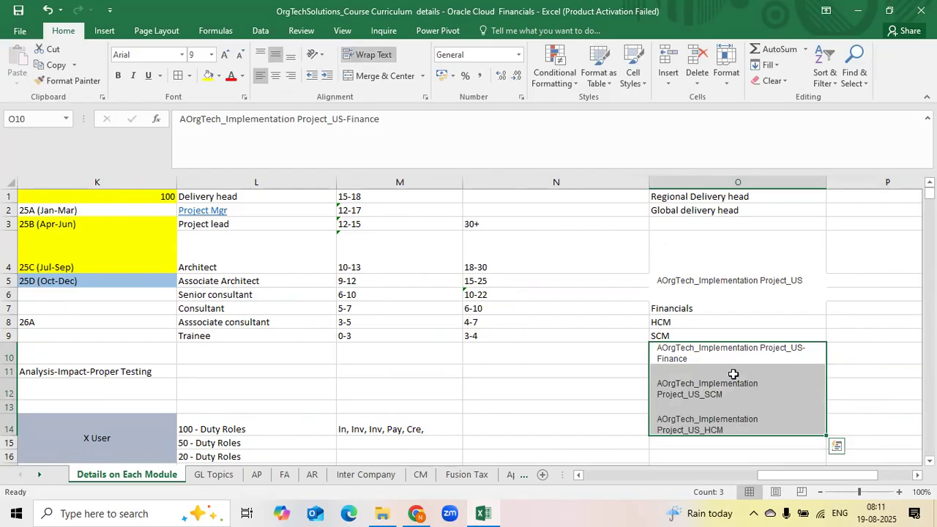
{"action": "key", "text": "Right"}
{"action": "left_click", "coordinate": [733, 349]}
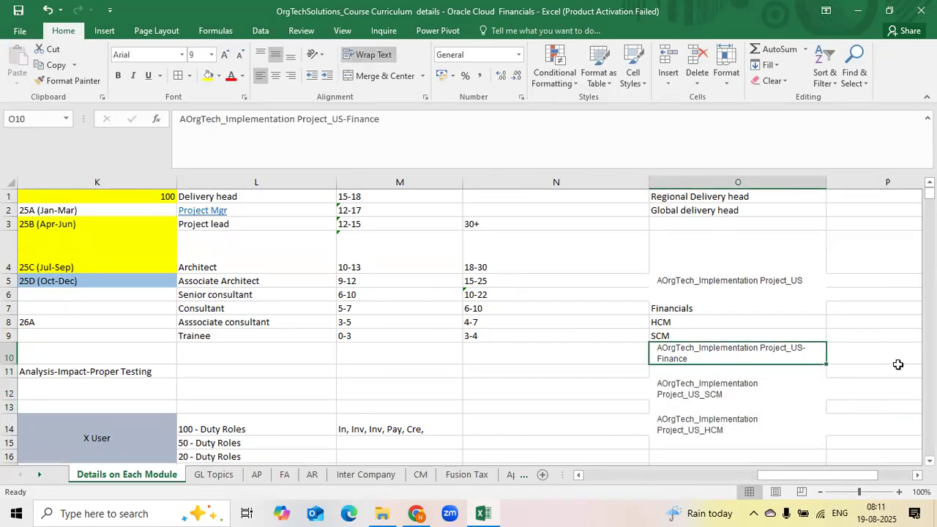
{"action": "left_click", "coordinate": [854, 356]}
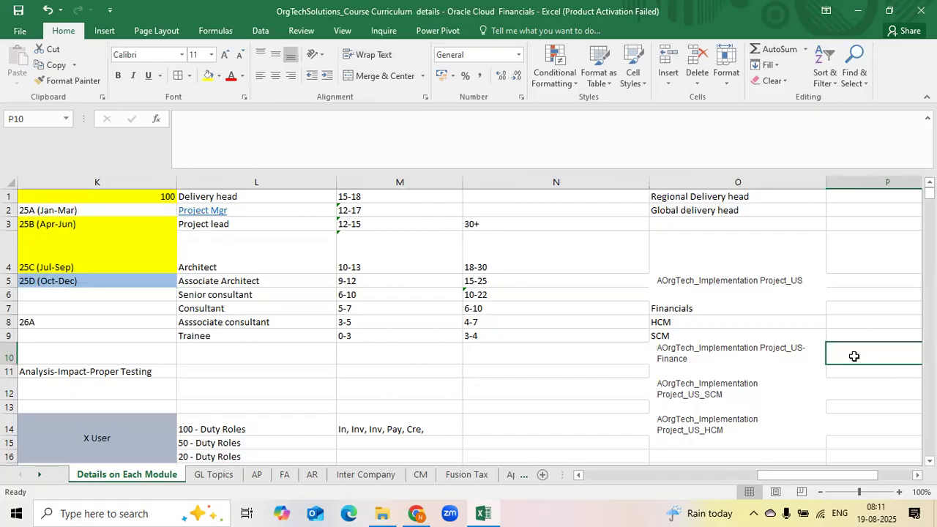
{"action": "left_click_drag", "start_coordinate": [739, 361], "coordinate": [735, 399]}
{"action": "left_click", "coordinate": [834, 355]}
{"action": "left_click", "coordinate": [805, 357]}
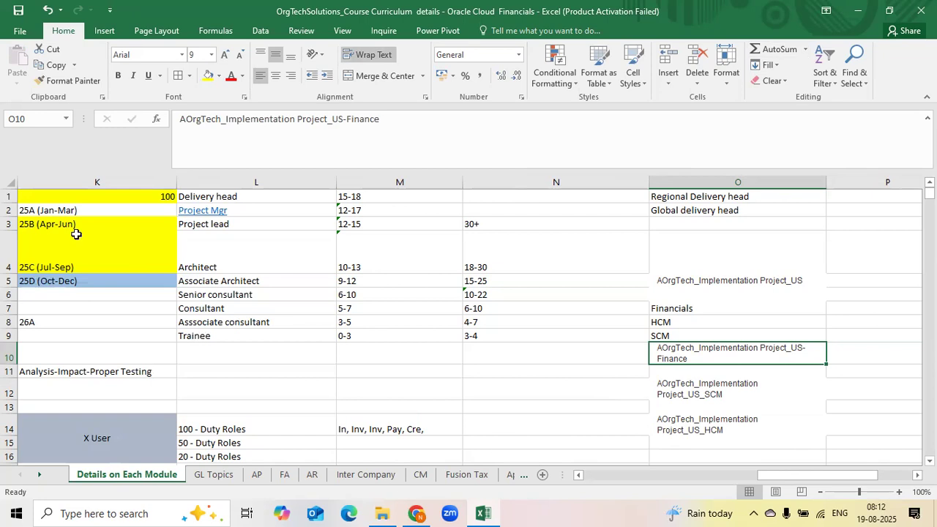
Add the Financials offering to the implementation project's task lists
{"action": "key", "text": "alt+Tab"}
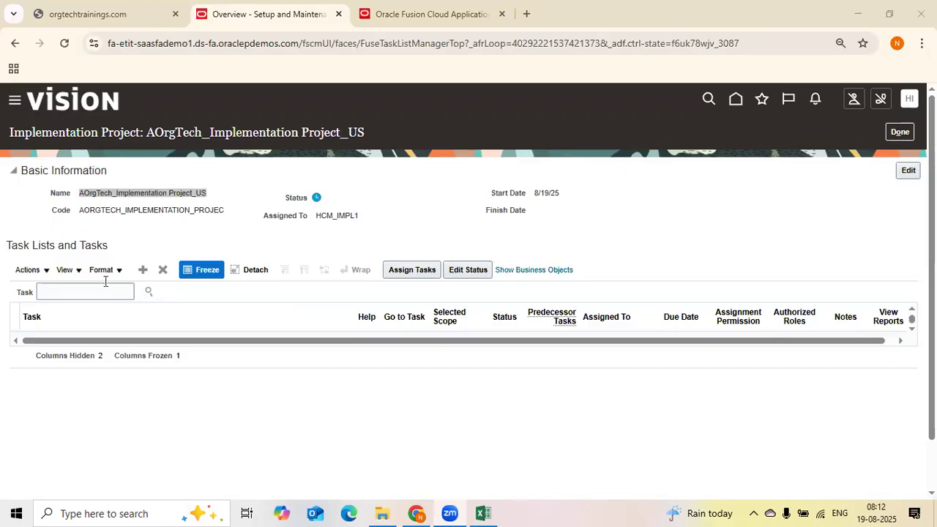
{"action": "left_click", "coordinate": [139, 268]}
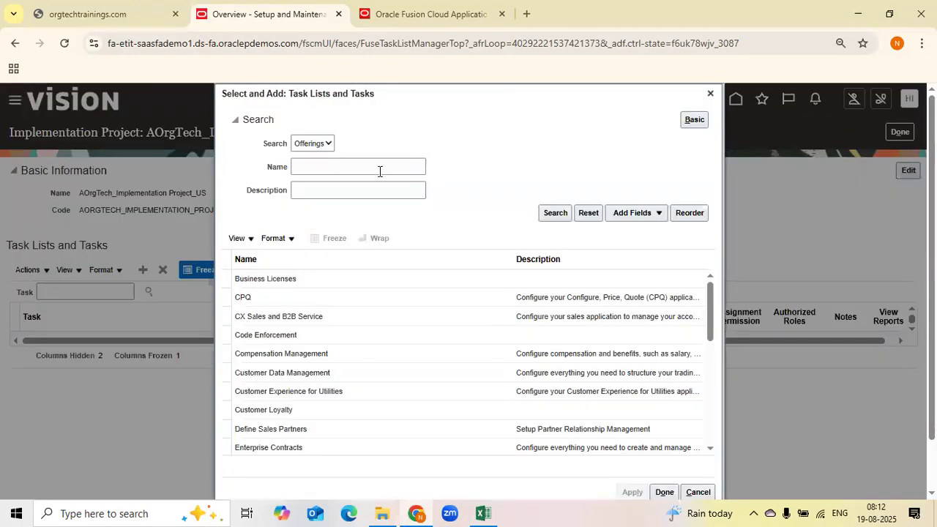
{"action": "left_click", "coordinate": [379, 172]}
{"action": "type", "text": "Fina"}
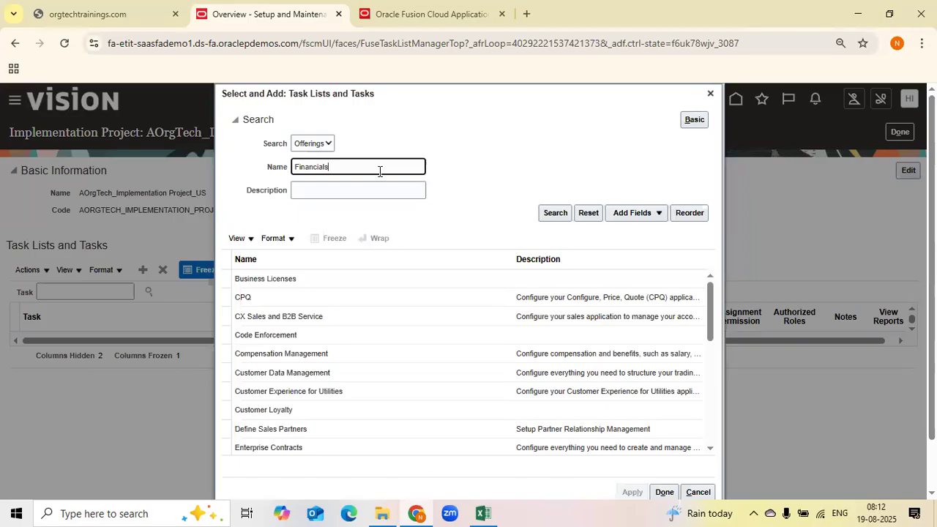
{"action": "type", "text": "ncials"}
{"action": "key", "text": "Return"}
{"action": "left_click", "coordinate": [273, 358]}
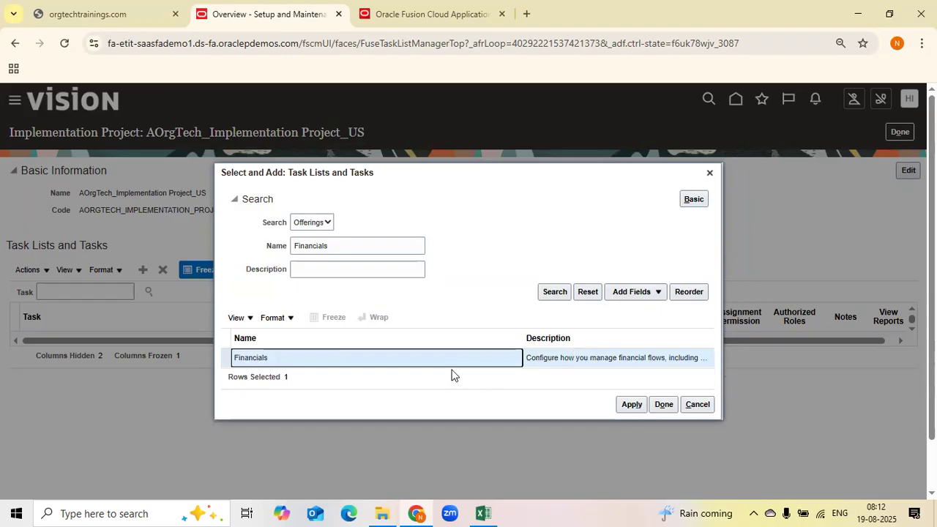
{"action": "left_click", "coordinate": [633, 402]}
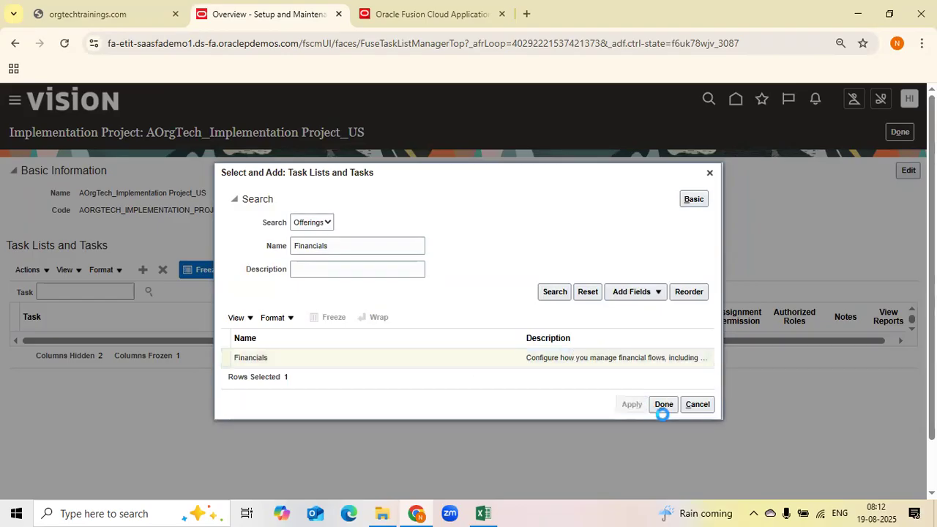
{"action": "left_click", "coordinate": [663, 405]}
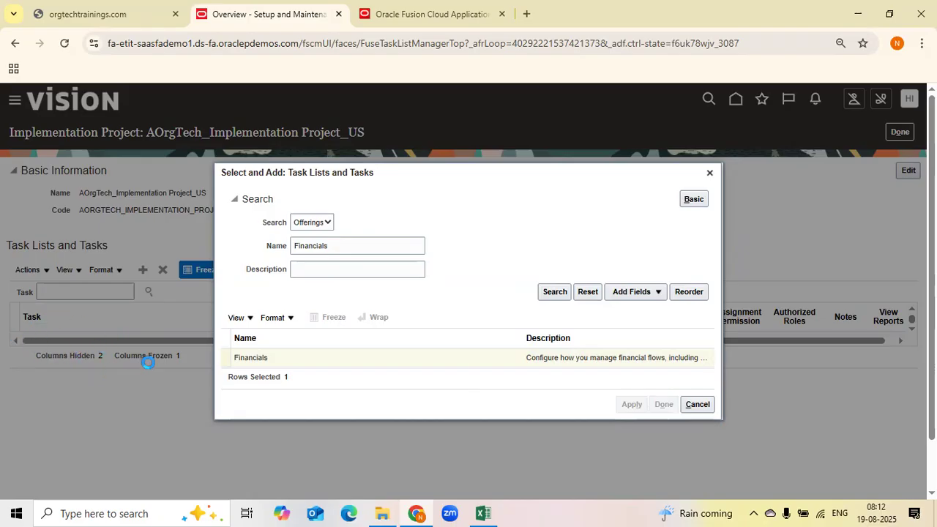
In the Financials setup tab, search tasks for Manage Acc and open Manage Accounting Calendars
{"action": "left_click", "coordinate": [414, 16]}
{"action": "left_click", "coordinate": [910, 111]}
{"action": "left_click", "coordinate": [696, 300]}
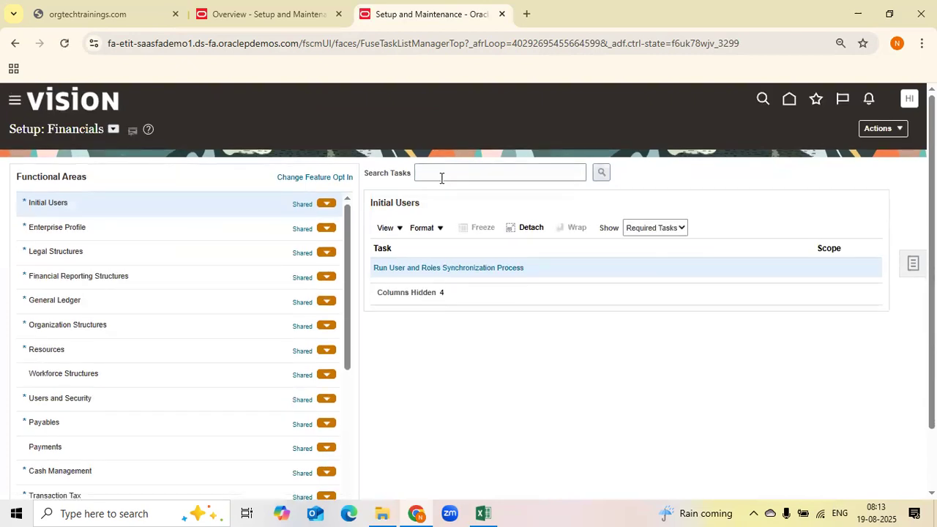
{"action": "left_click", "coordinate": [441, 178]}
{"action": "type", "text": "Manage Acc"}
{"action": "key", "text": "Return"}
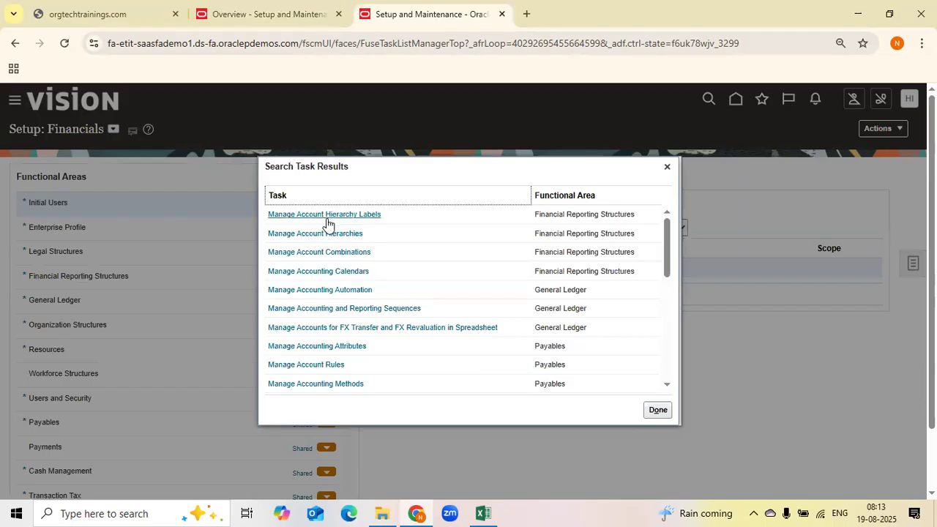
{"action": "left_click", "coordinate": [340, 273]}
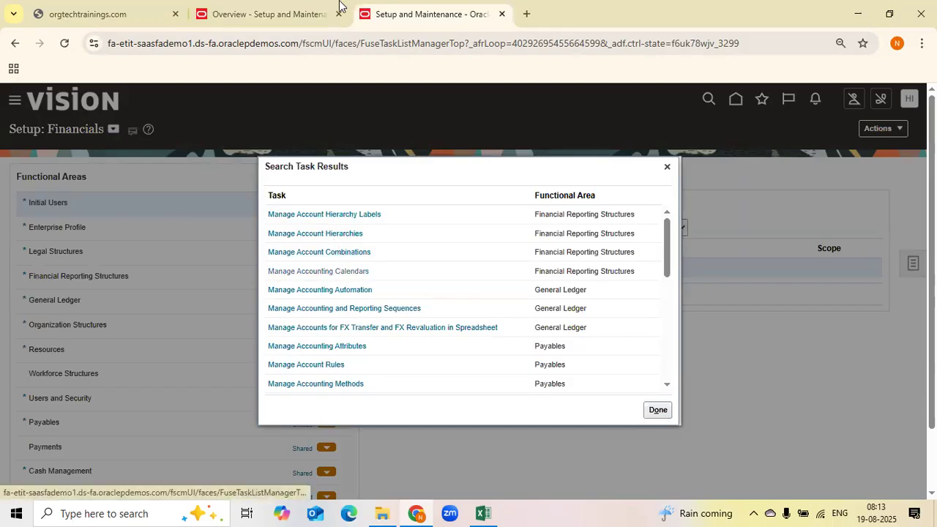
Add the Procurement offering to the implementation project's task lists
{"action": "left_click", "coordinate": [285, 16]}
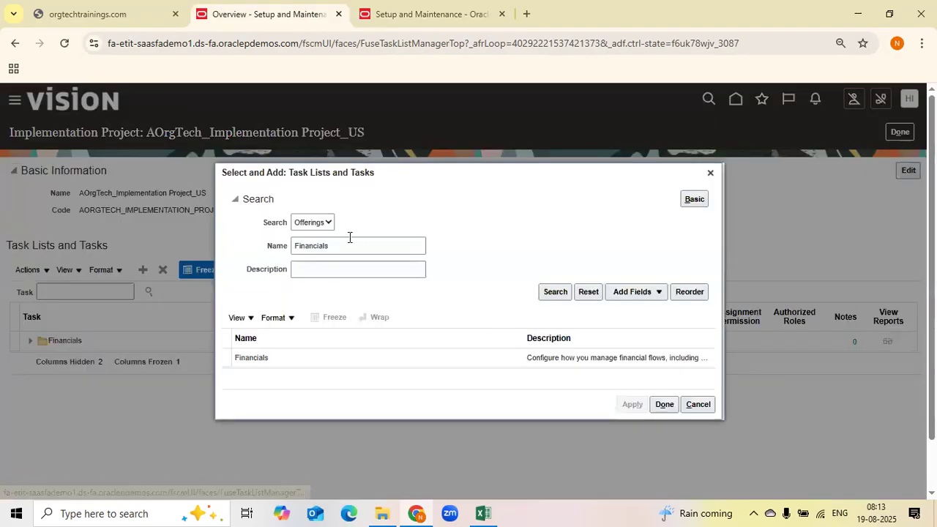
{"action": "double_click", "coordinate": [350, 243]}
{"action": "type", "text": "Procurment"}
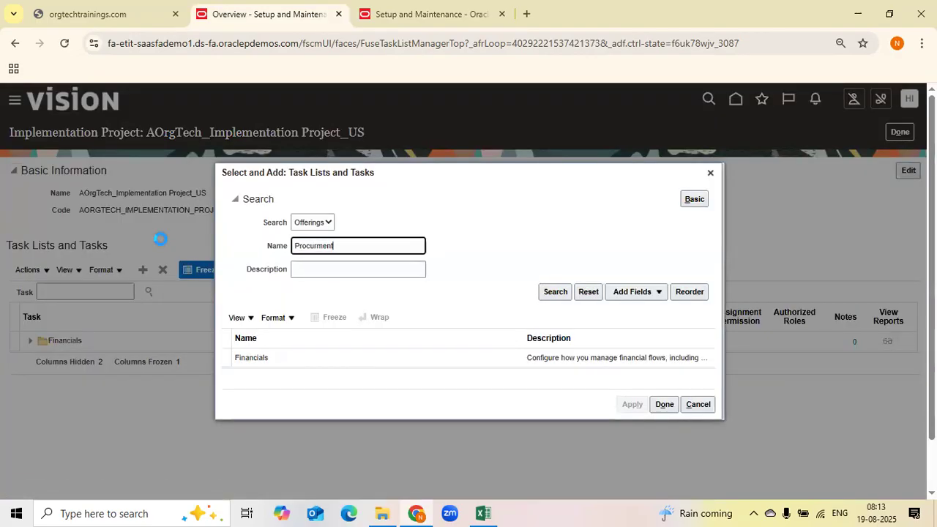
{"action": "key", "text": "Return"}
{"action": "left_click", "coordinate": [314, 249]}
{"action": "type", "text": "e"}
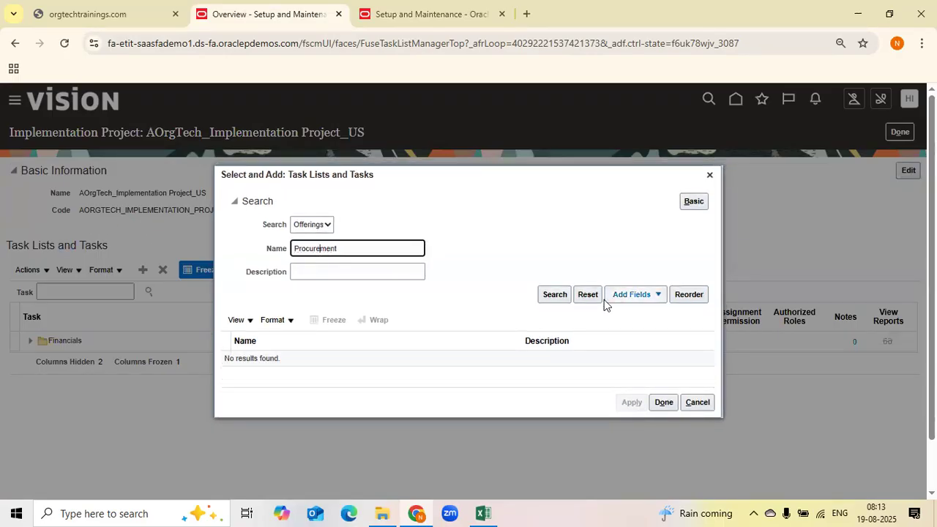
{"action": "key", "text": "Return"}
{"action": "left_click", "coordinate": [324, 366]}
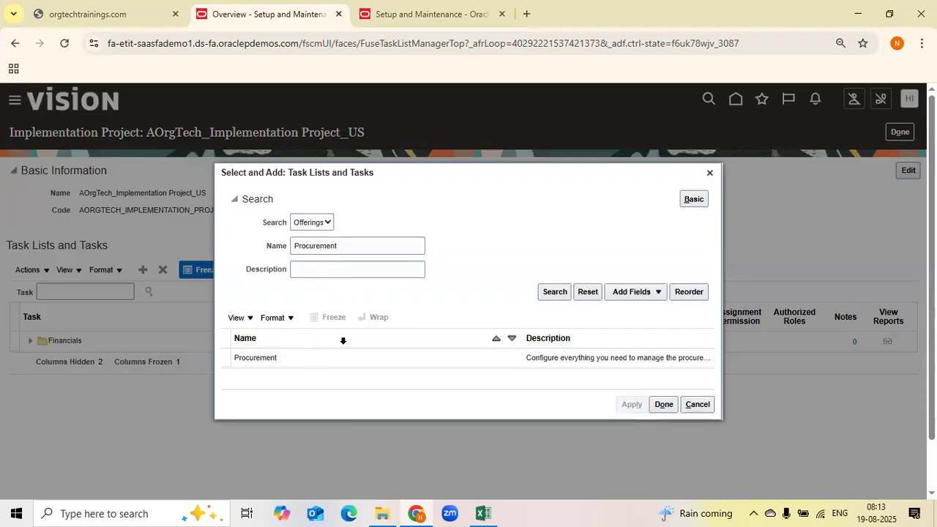
{"action": "left_click", "coordinate": [661, 405]}
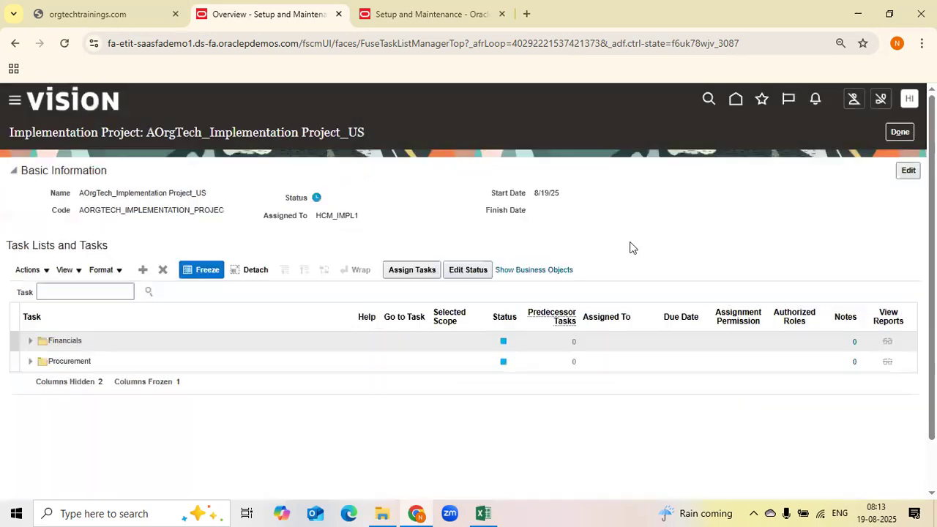
Remove the Procurement offering from the implementation project's task lists
{"action": "left_click", "coordinate": [107, 360]}
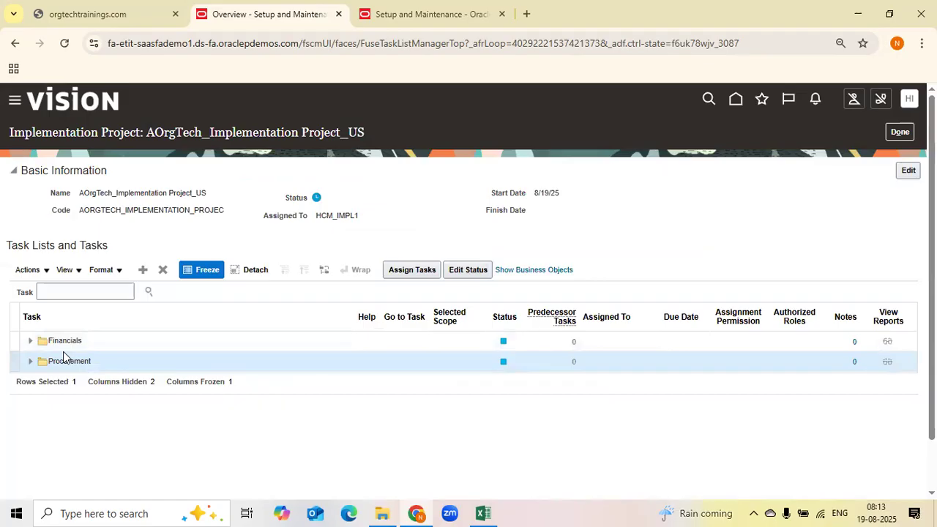
{"action": "left_click", "coordinate": [113, 365]}
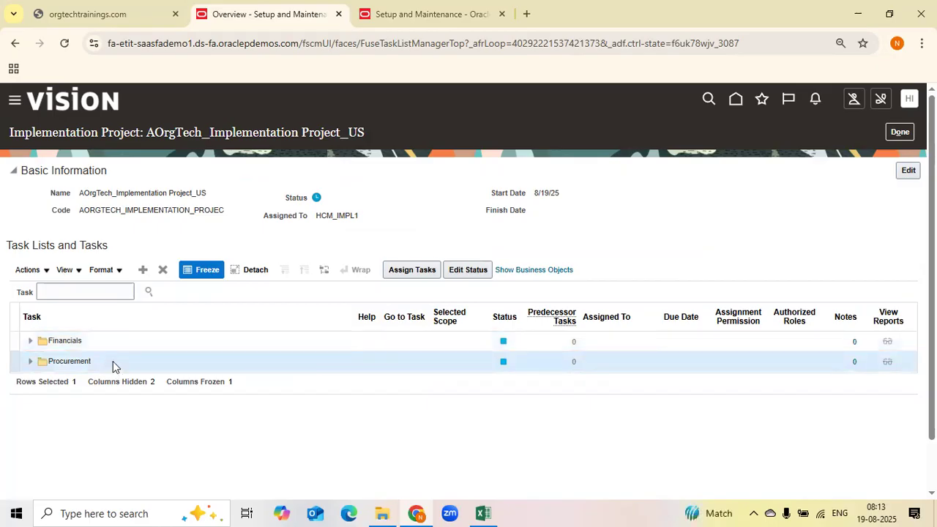
{"action": "left_click", "coordinate": [95, 340]}
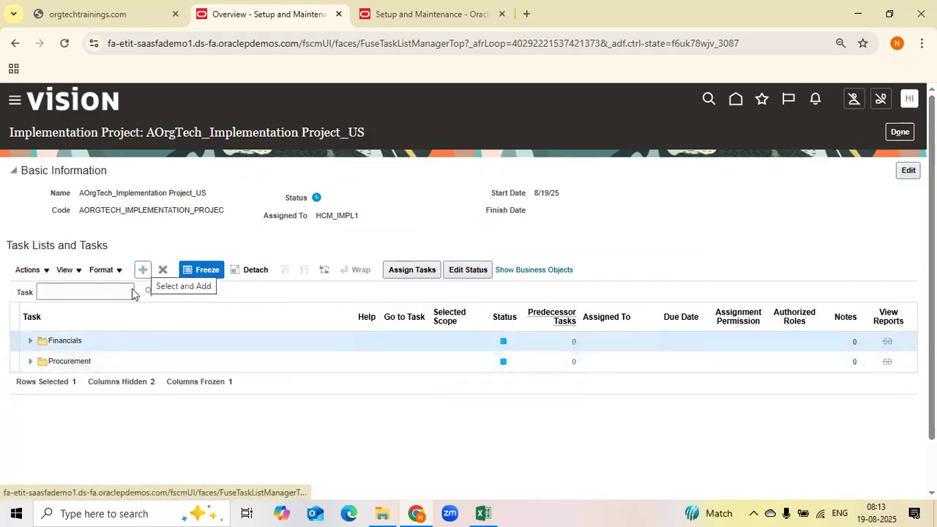
{"action": "left_click", "coordinate": [176, 366]}
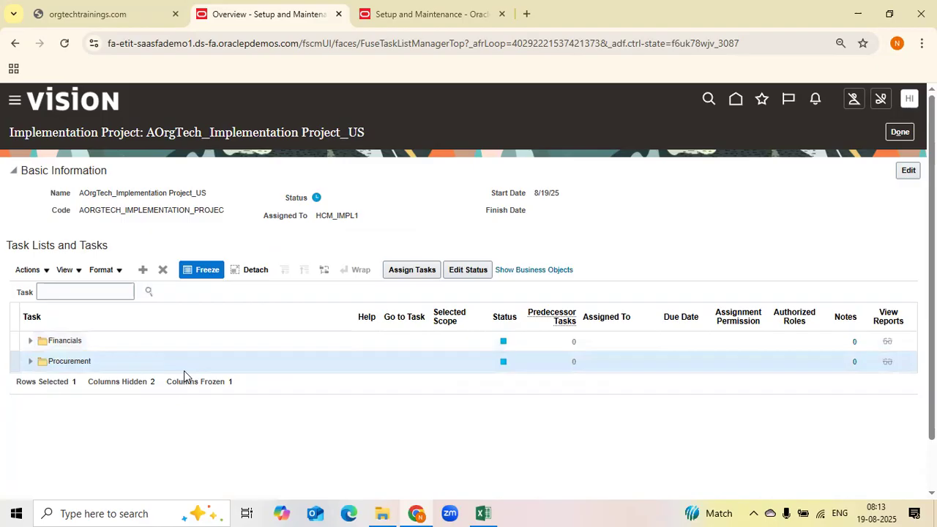
{"action": "left_click", "coordinate": [162, 271]}
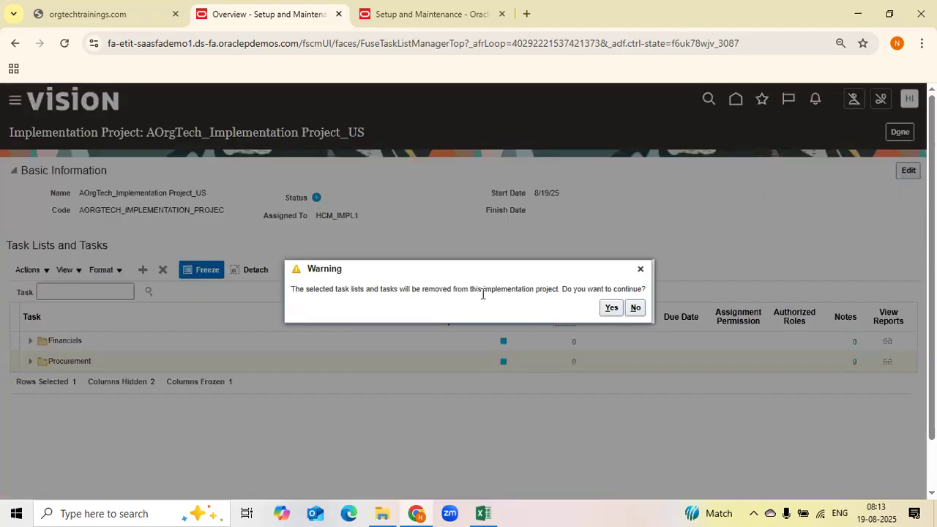
{"action": "left_click", "coordinate": [610, 308]}
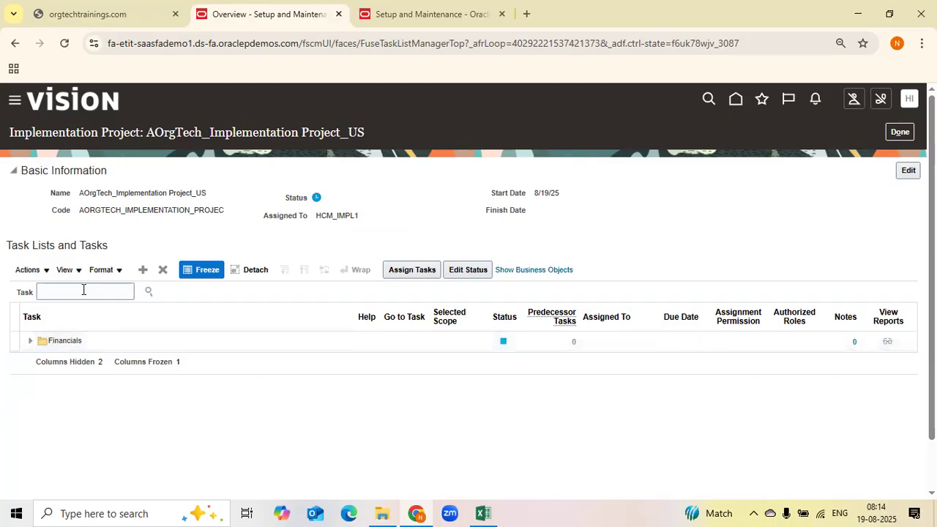
Expand the Financials task list, browse its task groups, and enter Manage Accounting in the task search
{"action": "left_click", "coordinate": [30, 341]}
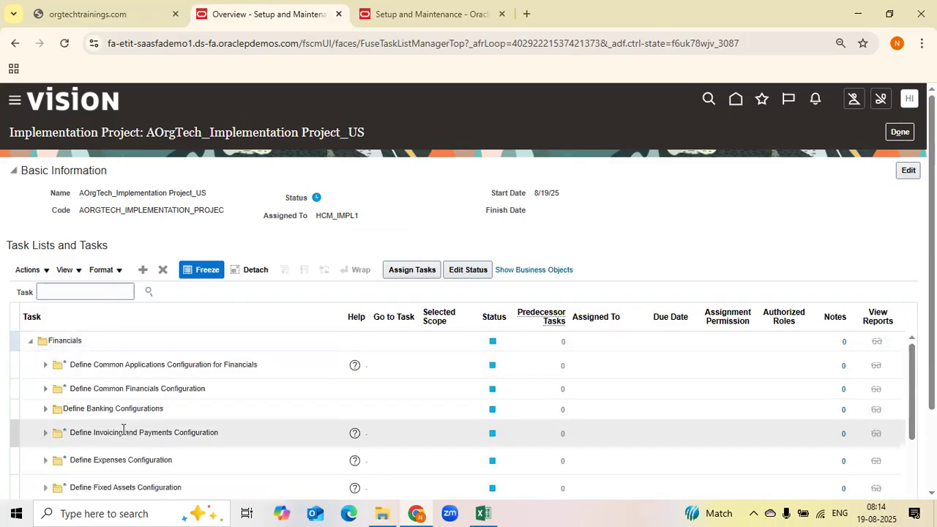
{"action": "scroll", "coordinate": [158, 423], "scroll_direction": "down", "scroll_amount": 3}
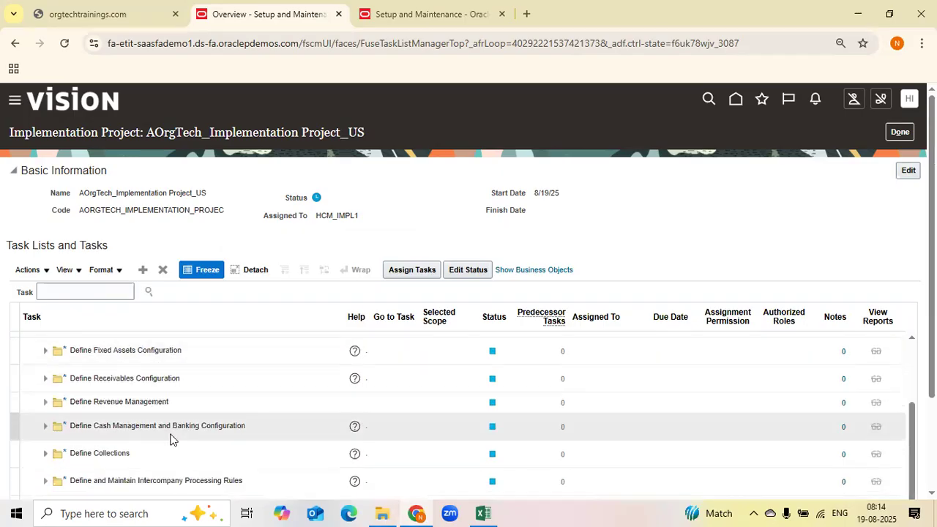
{"action": "scroll", "coordinate": [176, 424], "scroll_direction": "up", "scroll_amount": 3}
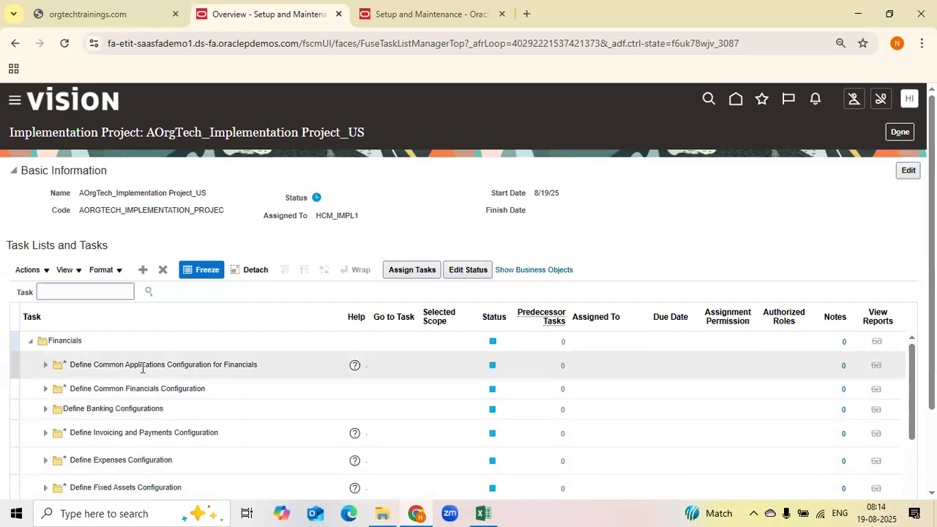
{"action": "left_click", "coordinate": [76, 291]}
{"action": "type", "text": "Manage"}
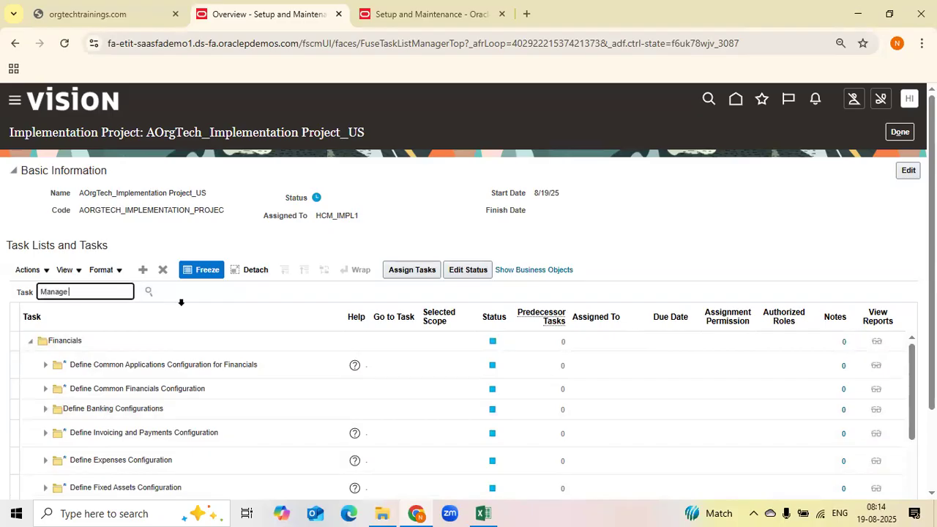
{"action": "type", "text": " Accounting"}
In the Financials setup tab, select Manage Accounting Calendars from the task search results
{"action": "left_click", "coordinate": [432, 14]}
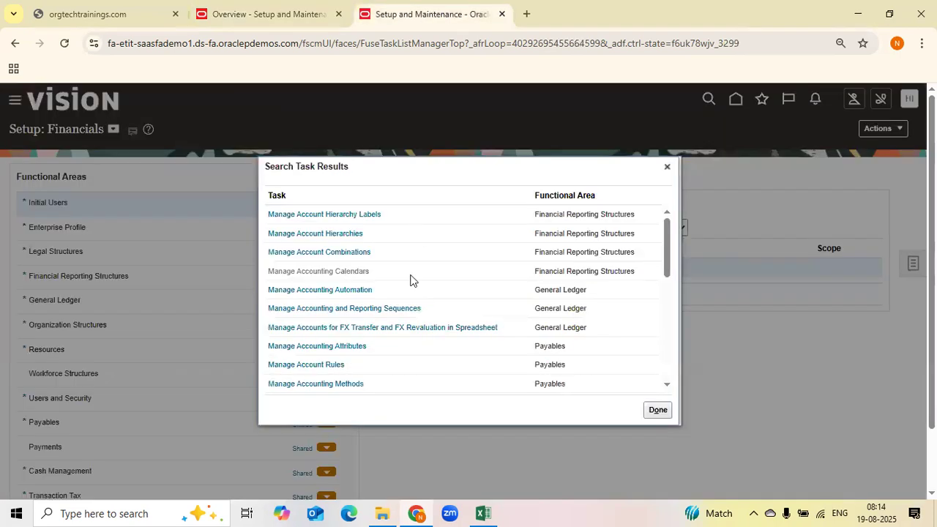
{"action": "left_click", "coordinate": [407, 273]}
{"action": "left_click", "coordinate": [914, 263]}
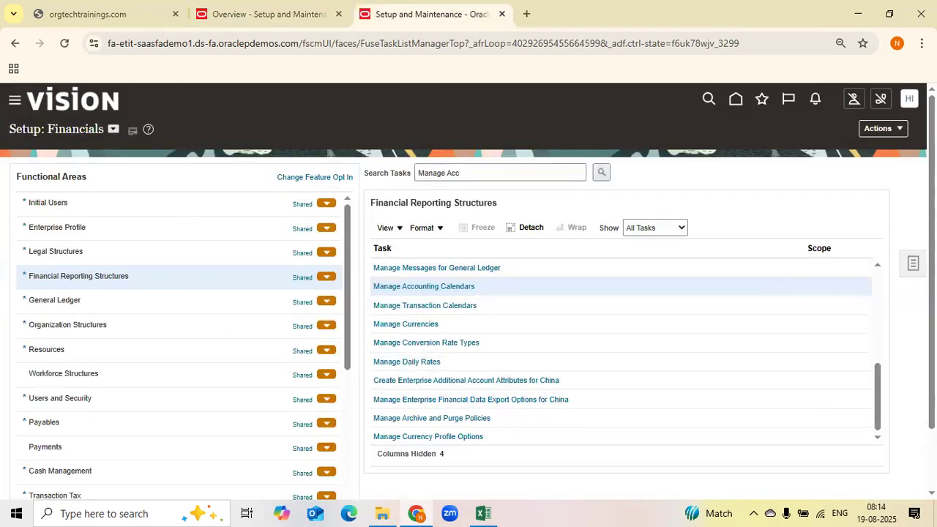
Search the project's tasks for Manage Accounting cal and show Manage Accounting Calendars in its hierarchy
{"action": "left_click", "coordinate": [254, 9]}
{"action": "left_click", "coordinate": [126, 299]}
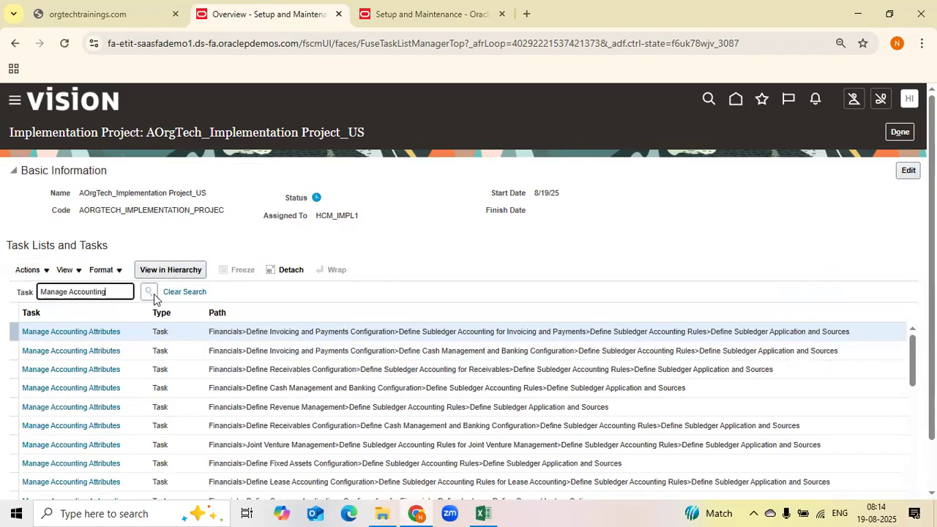
{"action": "type", "text": "cal"}
{"action": "left_click", "coordinate": [151, 293]}
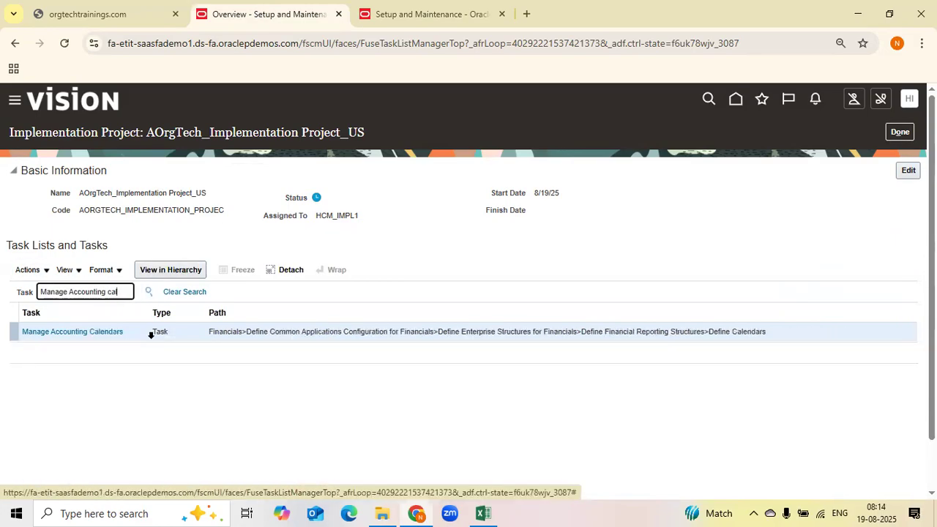
{"action": "left_click", "coordinate": [100, 331]}
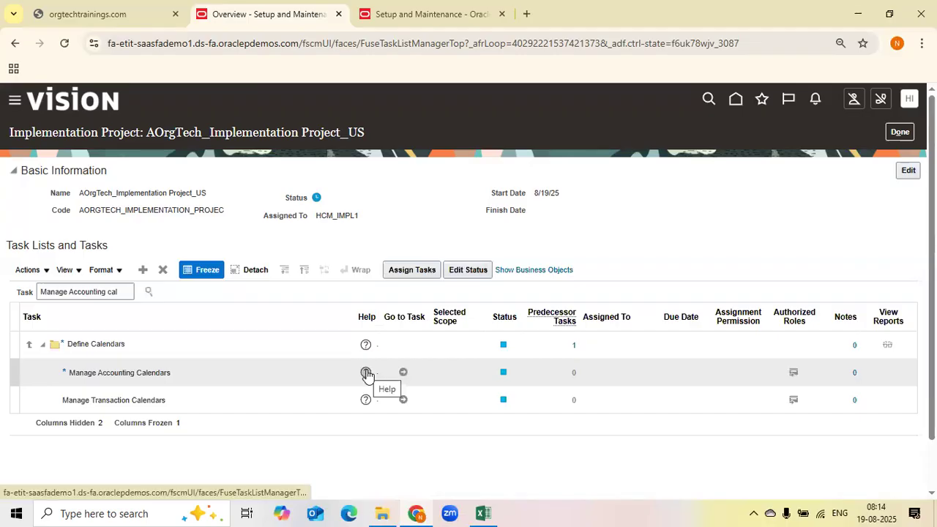
Open the help for Manage Accounting Calendars, select its description, and view its Manage Help Content
{"action": "left_click", "coordinate": [367, 372]}
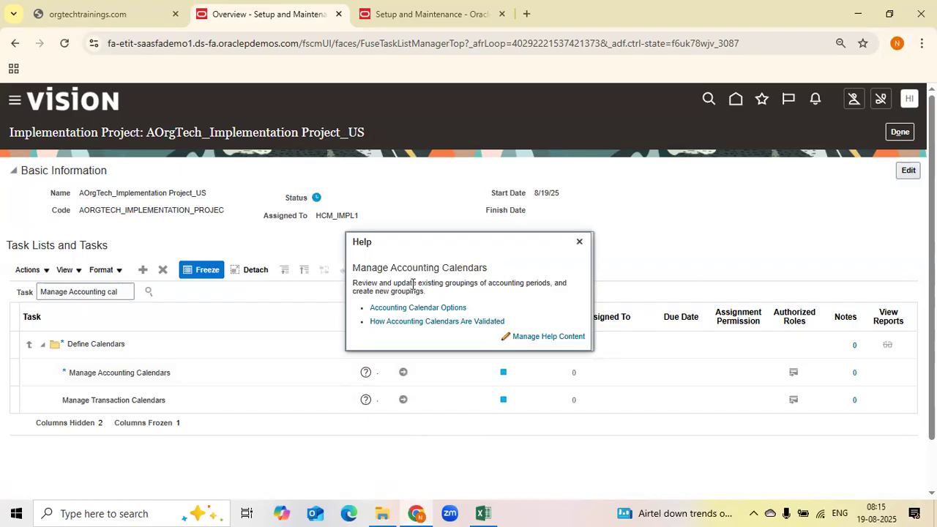
{"action": "left_click_drag", "start_coordinate": [426, 292], "coordinate": [352, 266]}
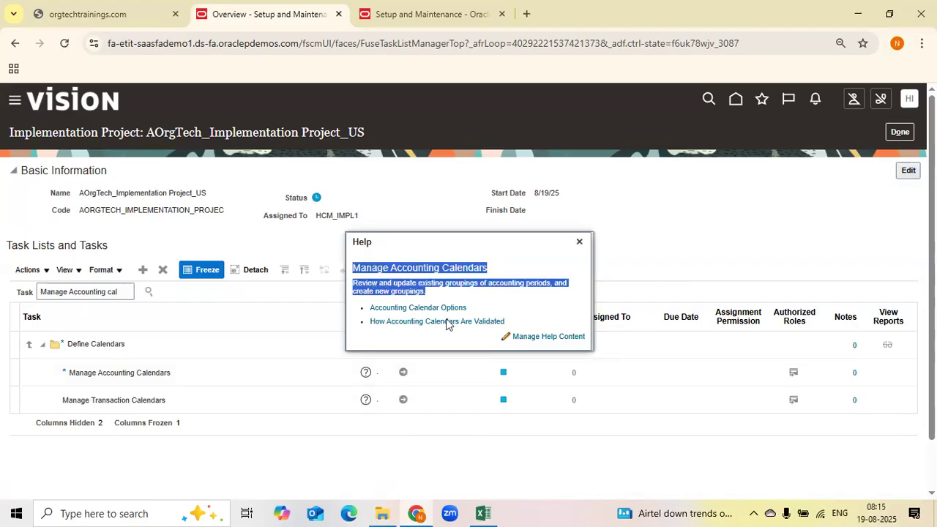
{"action": "left_click", "coordinate": [505, 337]}
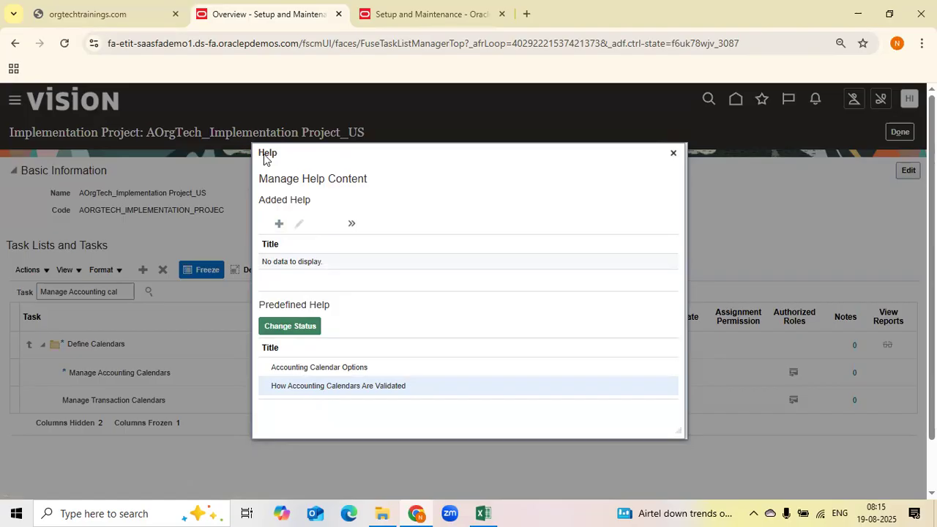
{"action": "left_click", "coordinate": [674, 153]}
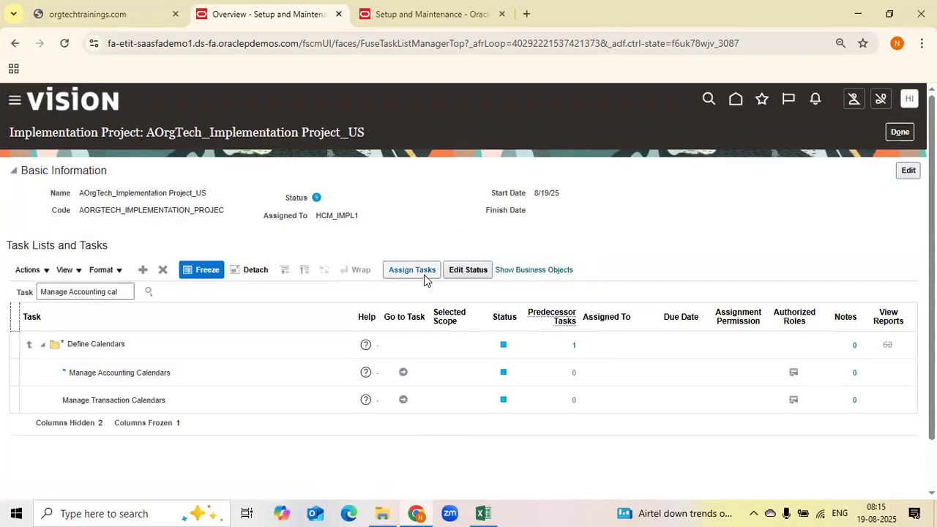
{"action": "left_click", "coordinate": [366, 345]}
{"action": "key", "text": "alt+Tab"}
{"action": "key", "text": "alt+Tab"}
{"action": "key", "text": "alt+Tab"}
{"action": "key", "text": "alt+shift+Tab"}
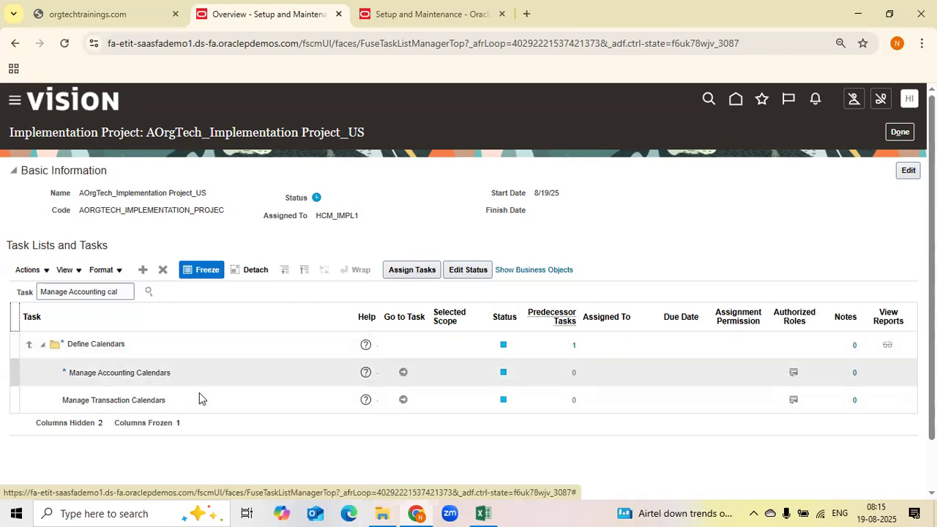
Open the Accounting Calendar Options help topic for the Manage Accounting Calendars task
{"action": "left_click", "coordinate": [137, 367]}
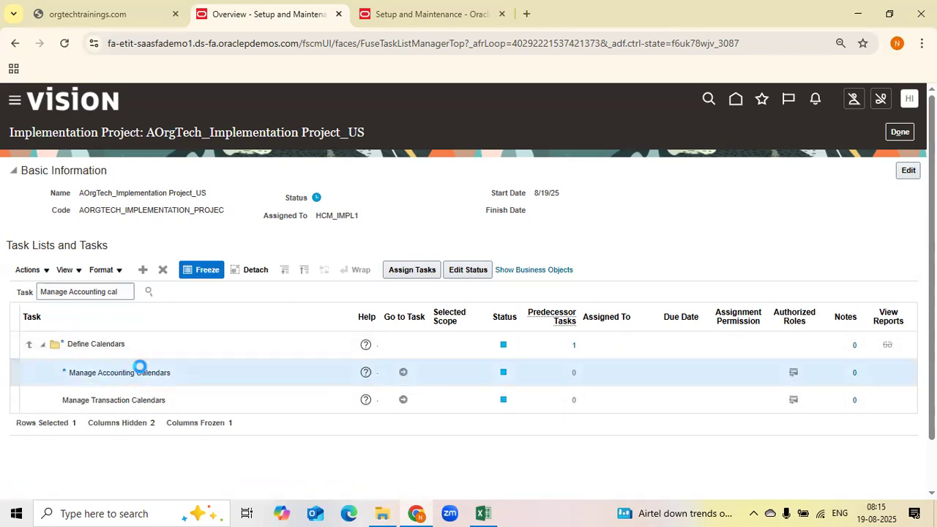
{"action": "left_click", "coordinate": [148, 291]}
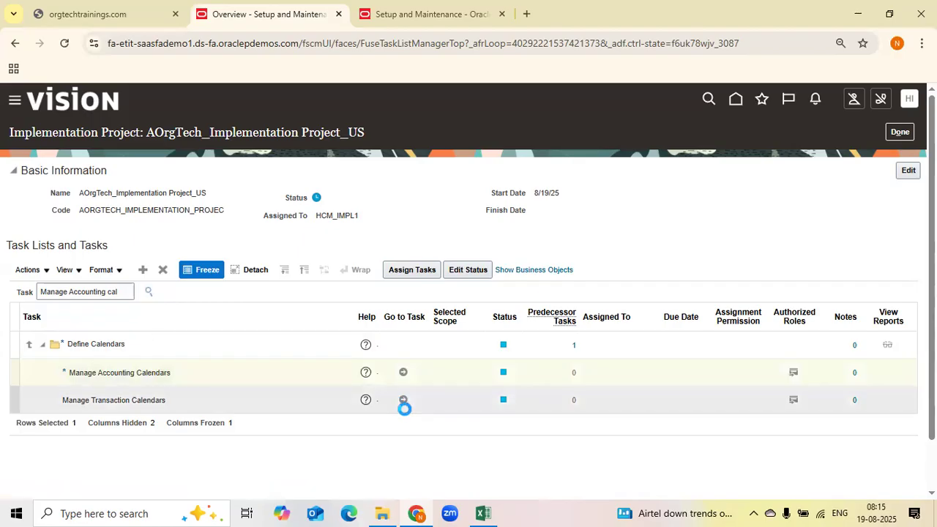
{"action": "left_click", "coordinate": [90, 334]}
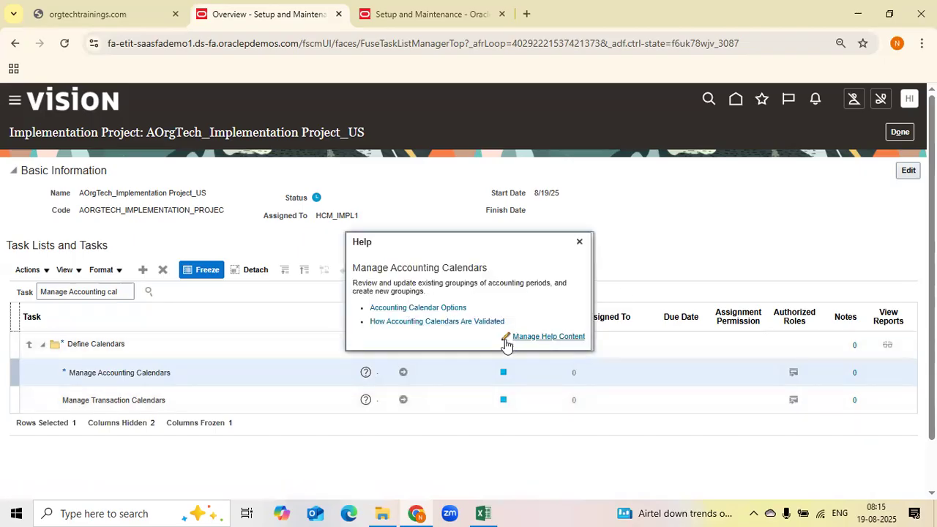
{"action": "left_click", "coordinate": [412, 309]}
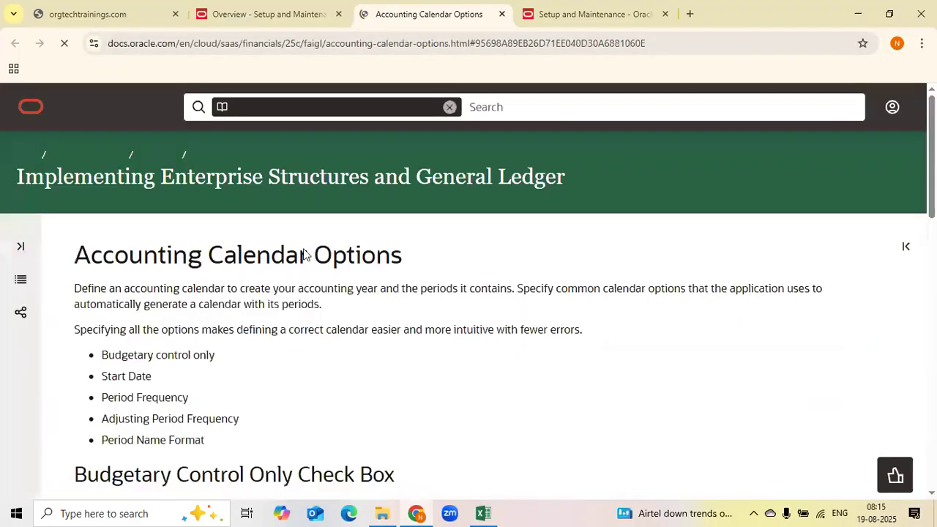
Read through the Accounting Calendar Options documentation page
{"action": "scroll", "coordinate": [457, 349], "scroll_direction": "down", "scroll_amount": 3}
{"action": "scroll", "coordinate": [461, 344], "scroll_direction": "up", "scroll_amount": 2}
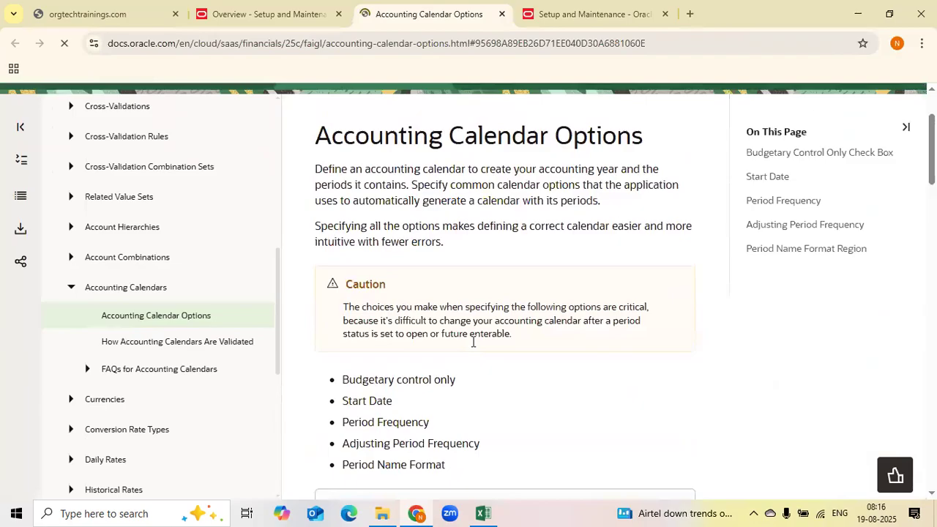
{"action": "left_click_drag", "start_coordinate": [317, 203], "coordinate": [635, 218]}
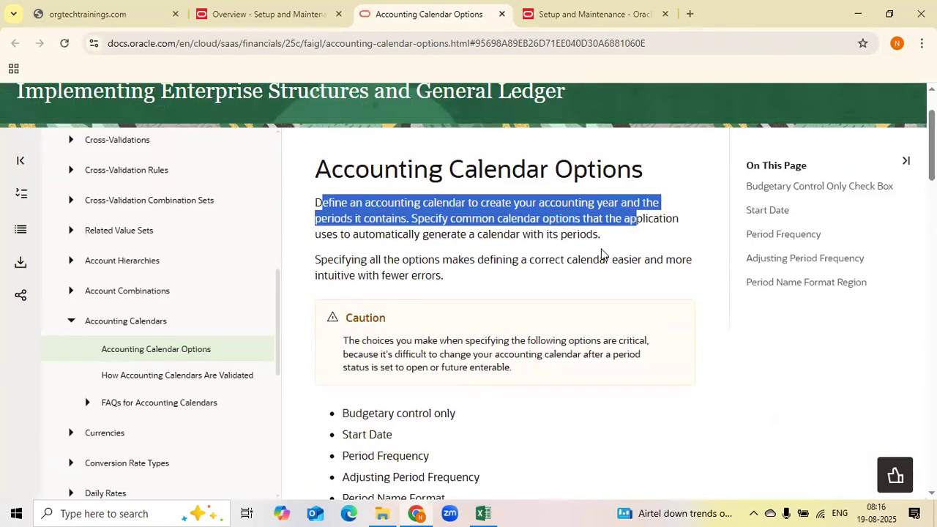
{"action": "scroll", "coordinate": [579, 299], "scroll_direction": "down", "scroll_amount": 2}
{"action": "scroll", "coordinate": [466, 234], "scroll_direction": "down", "scroll_amount": 3}
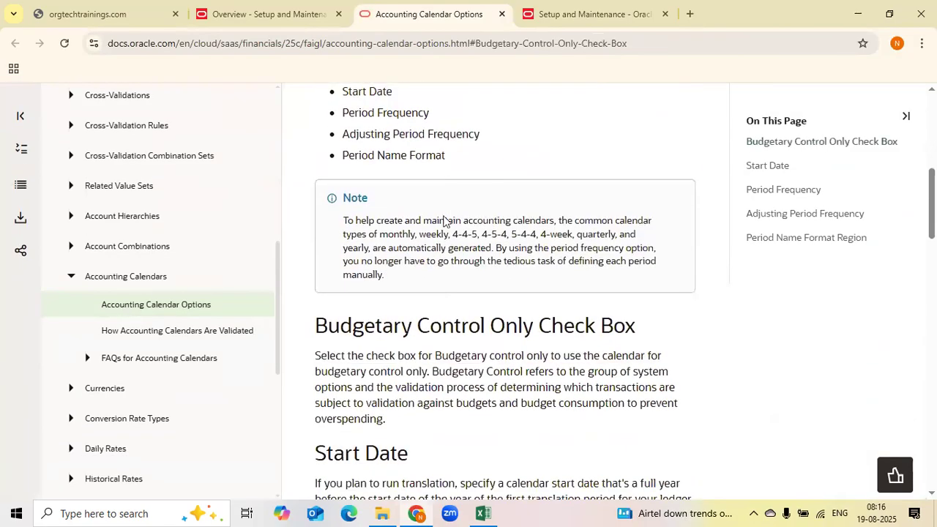
{"action": "scroll", "coordinate": [443, 293], "scroll_direction": "down", "scroll_amount": 6}
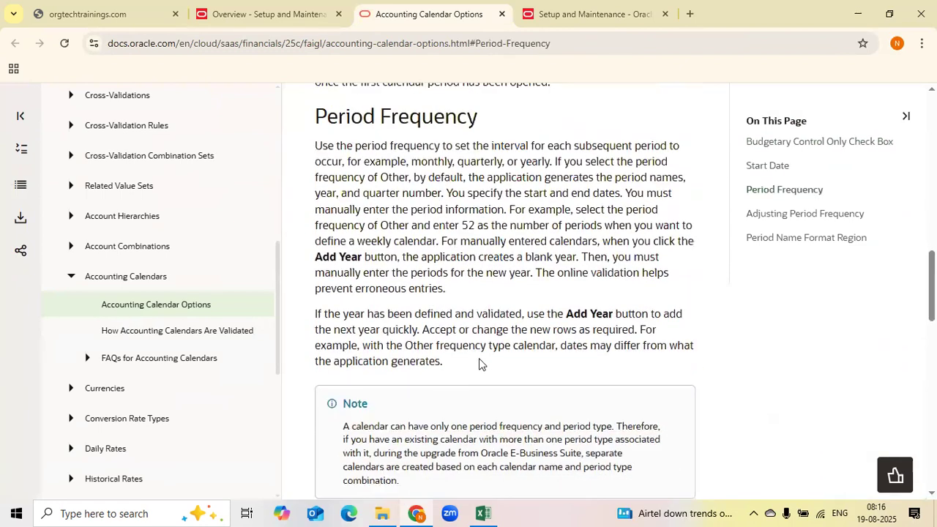
Close the task help popup in the project tab and return to the Accounting Calendar Options documentation
{"action": "left_click", "coordinate": [273, 10]}
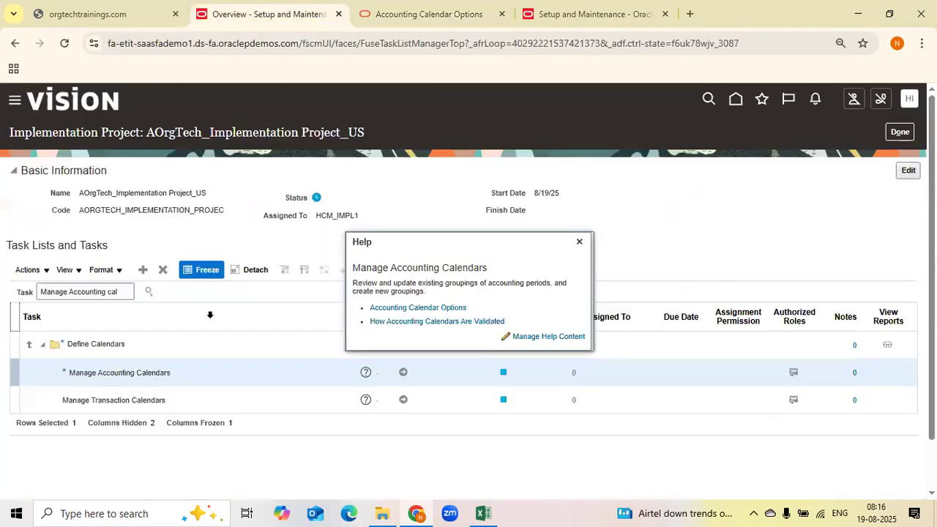
{"action": "left_click", "coordinate": [578, 242]}
{"action": "left_click", "coordinate": [421, 14]}
{"action": "scroll", "coordinate": [413, 311], "scroll_direction": "up", "scroll_amount": 1}
{"action": "scroll", "coordinate": [414, 311], "scroll_direction": "up", "scroll_amount": 10}
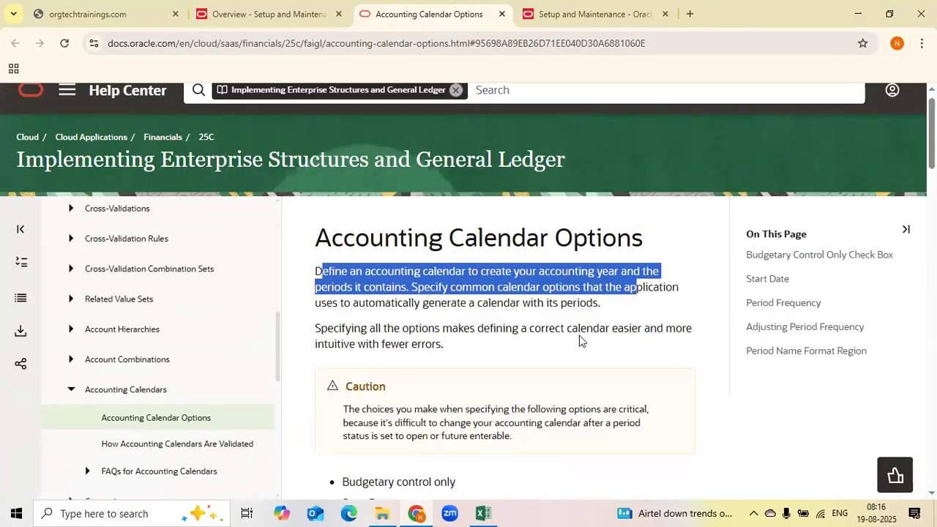
Scroll through the Accounting Calendar Options documentation down to the Period Frequency section
{"action": "scroll", "coordinate": [557, 344], "scroll_direction": "down", "scroll_amount": 6}
{"action": "scroll", "coordinate": [476, 286], "scroll_direction": "down", "scroll_amount": 5}
{"action": "left_click_drag", "start_coordinate": [323, 112], "coordinate": [488, 89]}
{"action": "scroll", "coordinate": [408, 285], "scroll_direction": "down", "scroll_amount": 2}
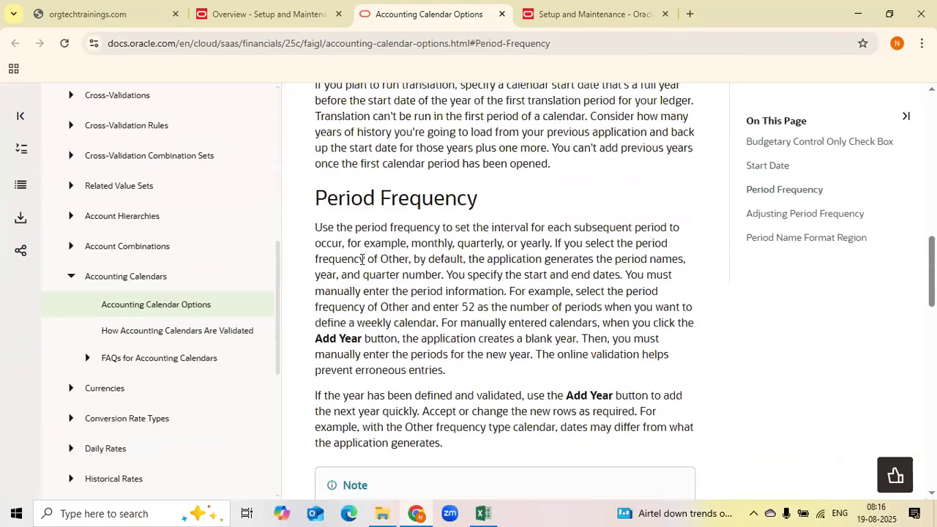
Go to the Manage Accounting Calendars task from the project and start creating a new accounting calendar
{"action": "left_click", "coordinate": [586, 15]}
{"action": "left_click", "coordinate": [289, 15]}
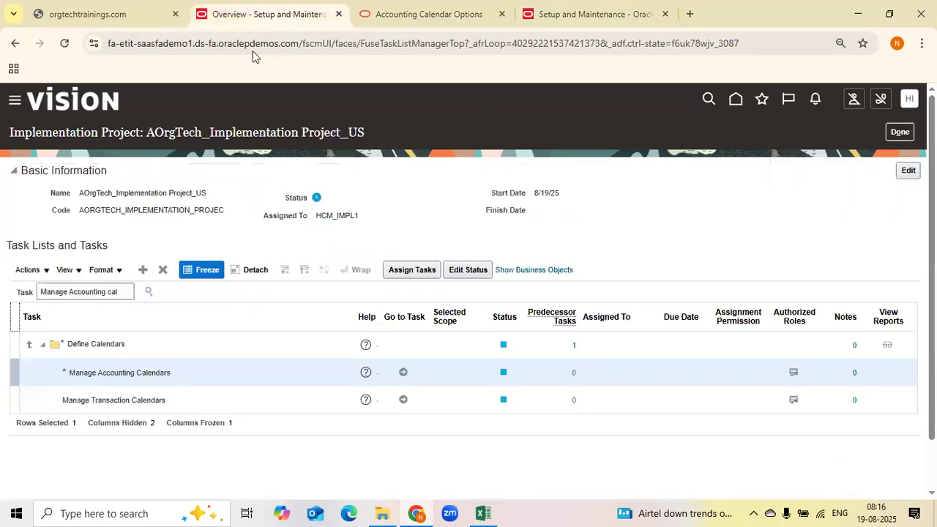
{"action": "left_click", "coordinate": [404, 375]}
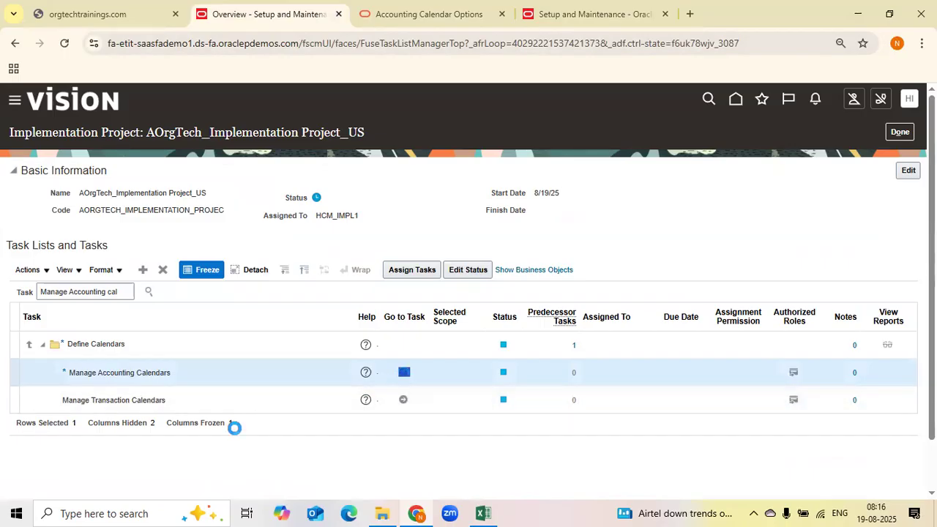
{"action": "left_click", "coordinate": [56, 171]}
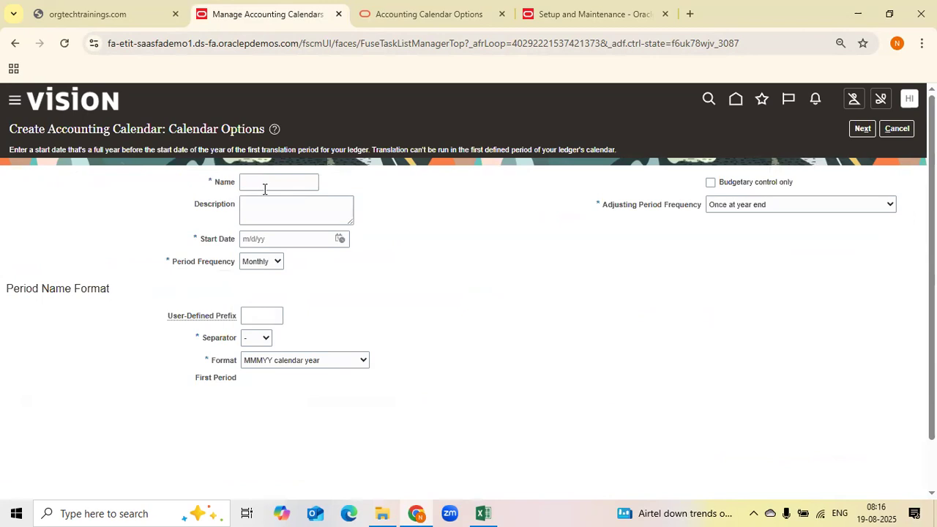
Compare the list of calendar options in the documentation with the Create Accounting Calendar form
{"action": "left_click", "coordinate": [388, 13]}
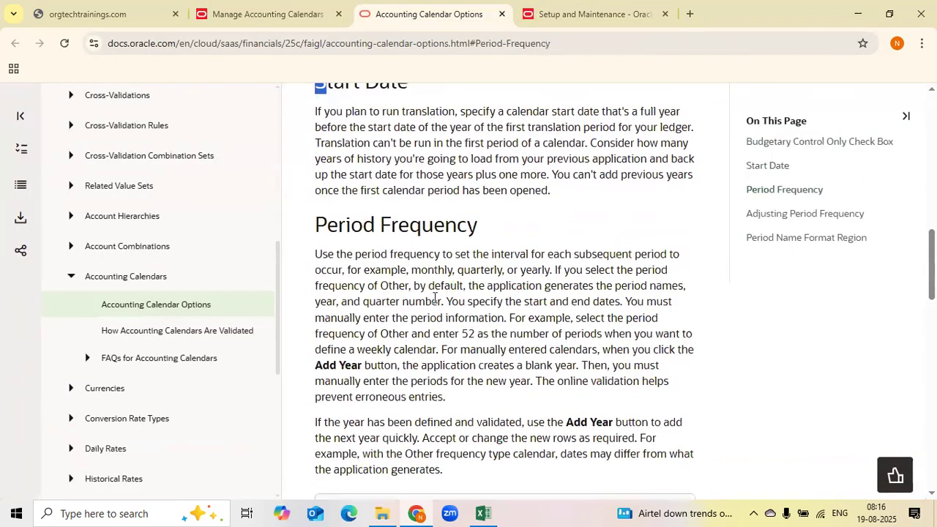
{"action": "scroll", "coordinate": [434, 299], "scroll_direction": "up", "scroll_amount": 5}
{"action": "scroll", "coordinate": [434, 300], "scroll_direction": "up", "scroll_amount": 3}
{"action": "left_click_drag", "start_coordinate": [359, 312], "coordinate": [501, 361]}
{"action": "left_click", "coordinate": [420, 375]}
{"action": "left_click_drag", "start_coordinate": [376, 374], "coordinate": [454, 376]}
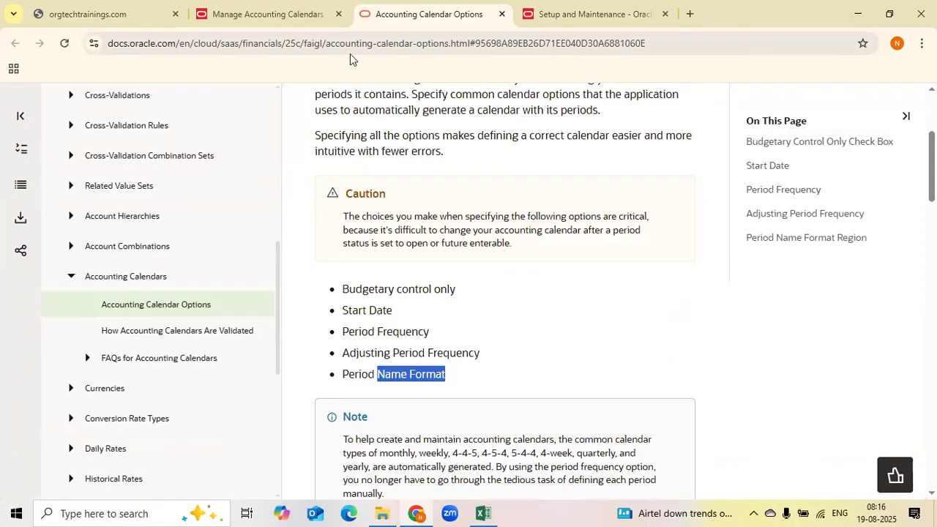
{"action": "left_click", "coordinate": [291, 22]}
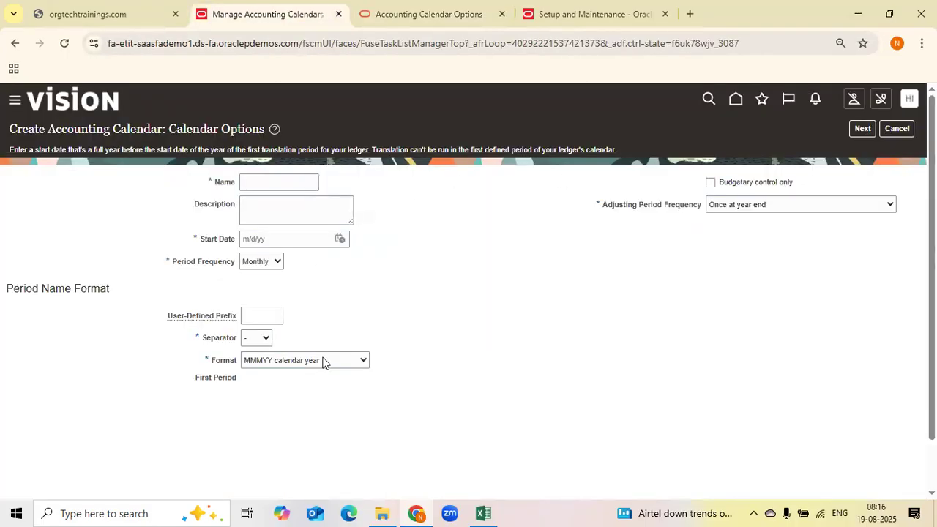
Read the documentation sections on budgetary control, start date, period frequency, adjusting period frequency and period name format
{"action": "left_click", "coordinate": [427, 16]}
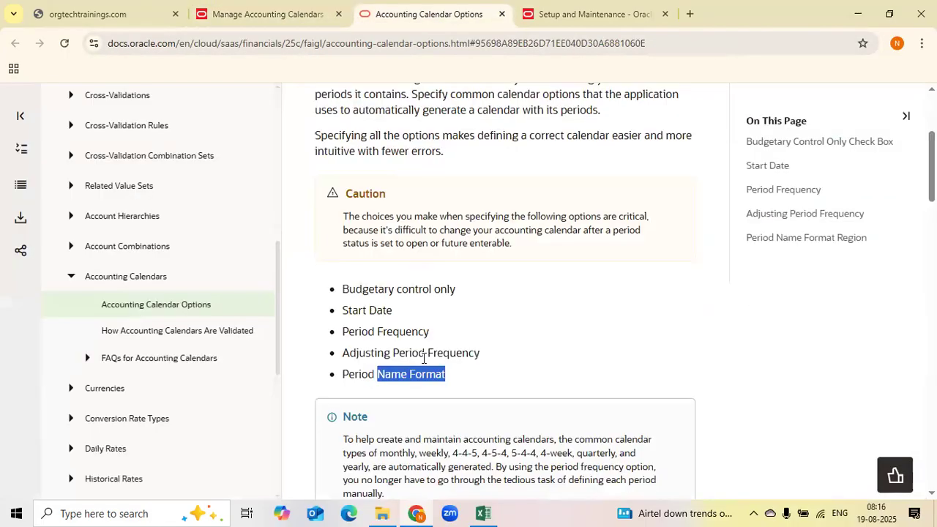
{"action": "scroll", "coordinate": [424, 359], "scroll_direction": "down", "scroll_amount": 5}
{"action": "scroll", "coordinate": [422, 363], "scroll_direction": "down", "scroll_amount": 1}
{"action": "left_click_drag", "start_coordinate": [335, 262], "coordinate": [446, 272]}
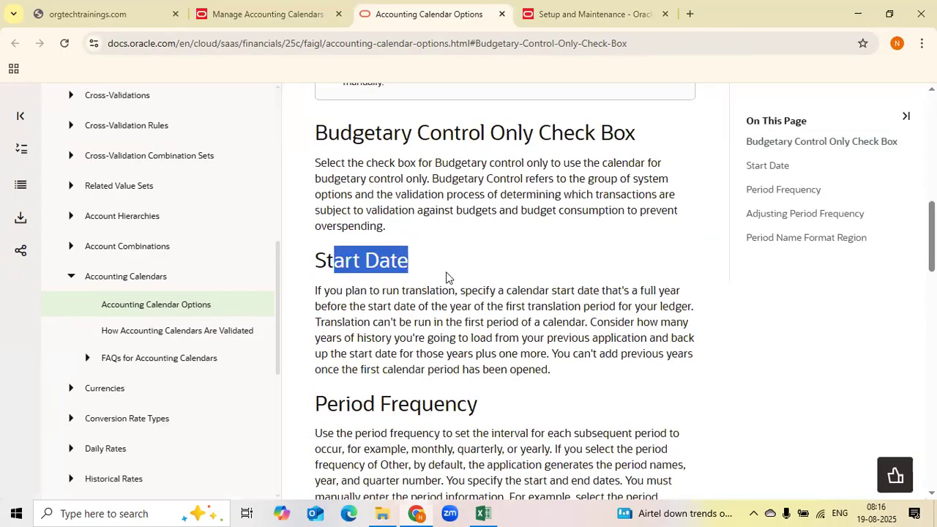
{"action": "scroll", "coordinate": [410, 253], "scroll_direction": "down", "scroll_amount": 2}
{"action": "left_click_drag", "start_coordinate": [352, 199], "coordinate": [484, 200]}
{"action": "scroll", "coordinate": [488, 272], "scroll_direction": "down", "scroll_amount": 5}
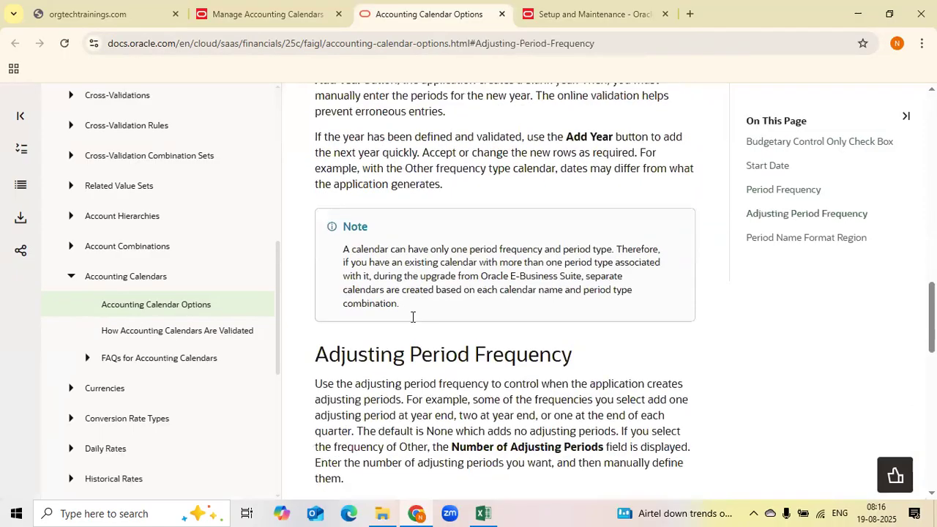
{"action": "left_click_drag", "start_coordinate": [341, 271], "coordinate": [582, 298]}
{"action": "scroll", "coordinate": [421, 339], "scroll_direction": "down", "scroll_amount": 2}
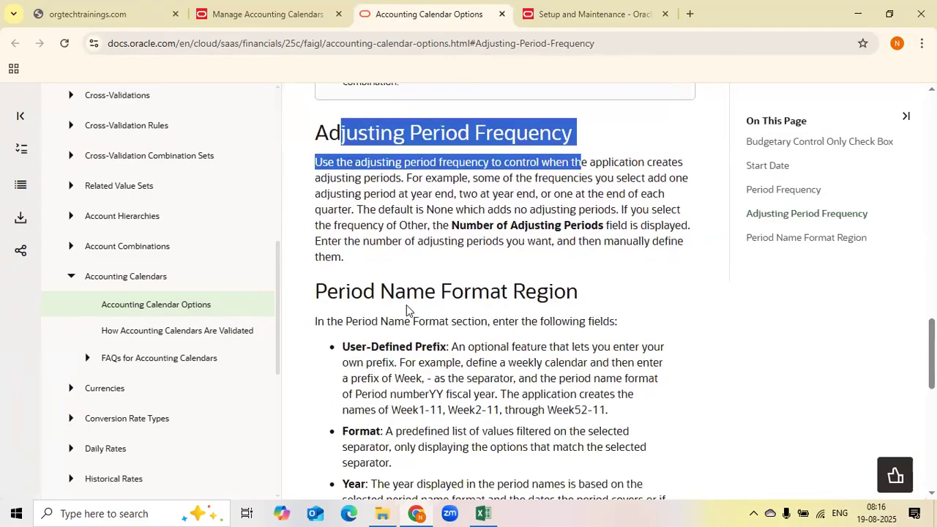
{"action": "left_click_drag", "start_coordinate": [405, 321], "coordinate": [315, 321]}
{"action": "scroll", "coordinate": [410, 315], "scroll_direction": "down", "scroll_amount": 8}
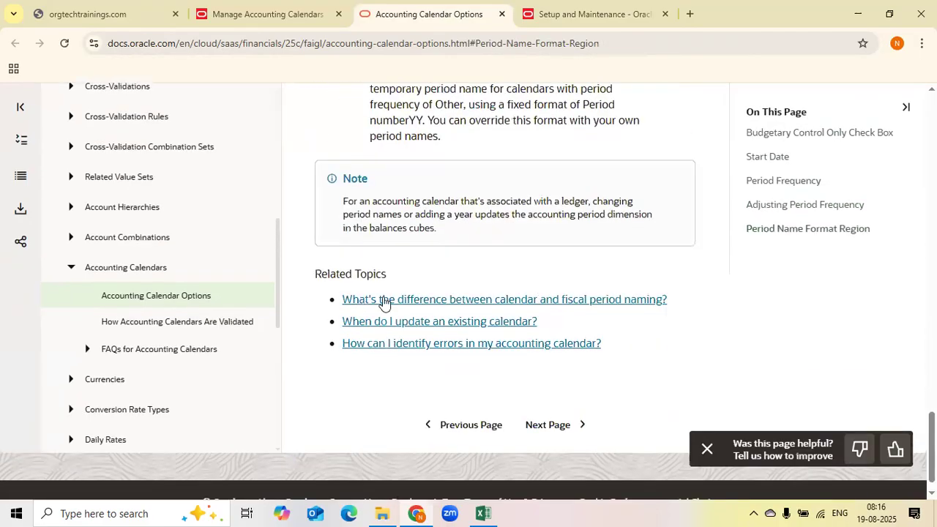
Cancel the accounting calendar creation and return to the implementation project
{"action": "left_click", "coordinate": [270, 13]}
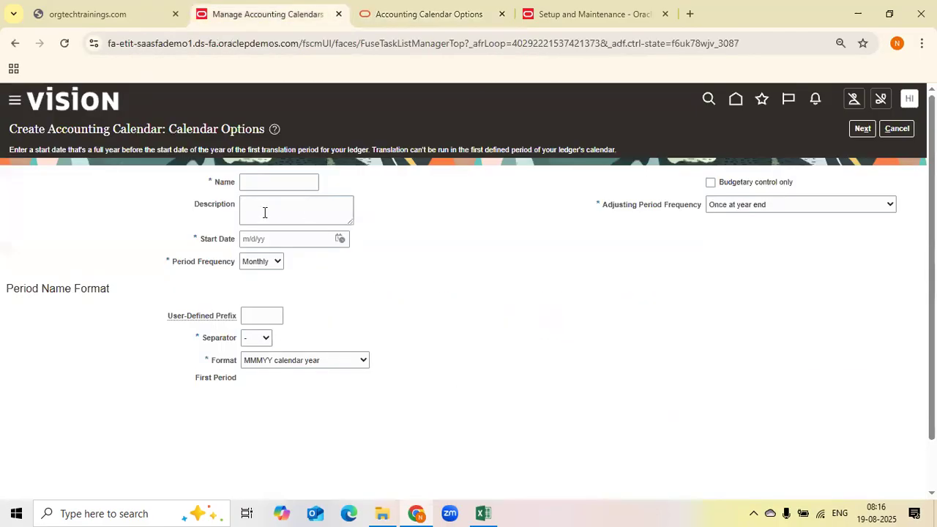
{"action": "left_click", "coordinate": [444, 16]}
{"action": "scroll", "coordinate": [565, 333], "scroll_direction": "up", "scroll_amount": 15}
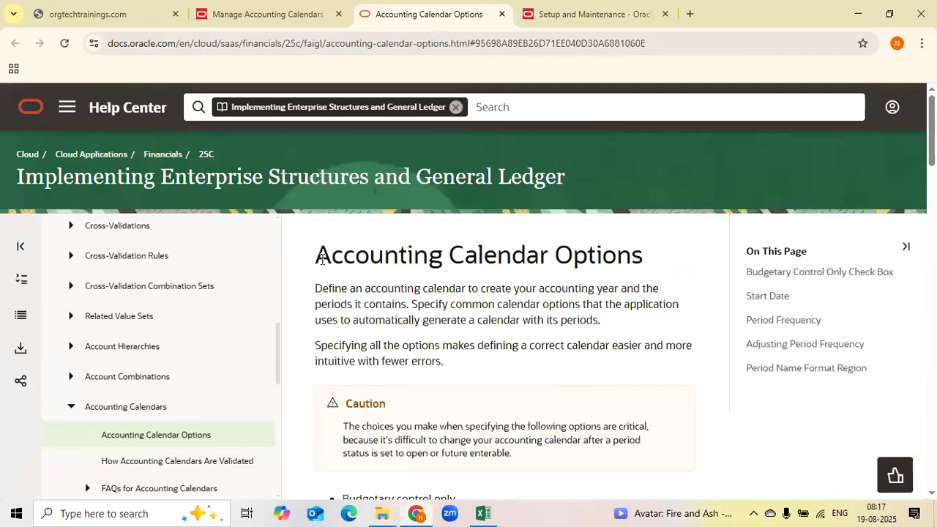
{"action": "left_click_drag", "start_coordinate": [323, 258], "coordinate": [646, 269]}
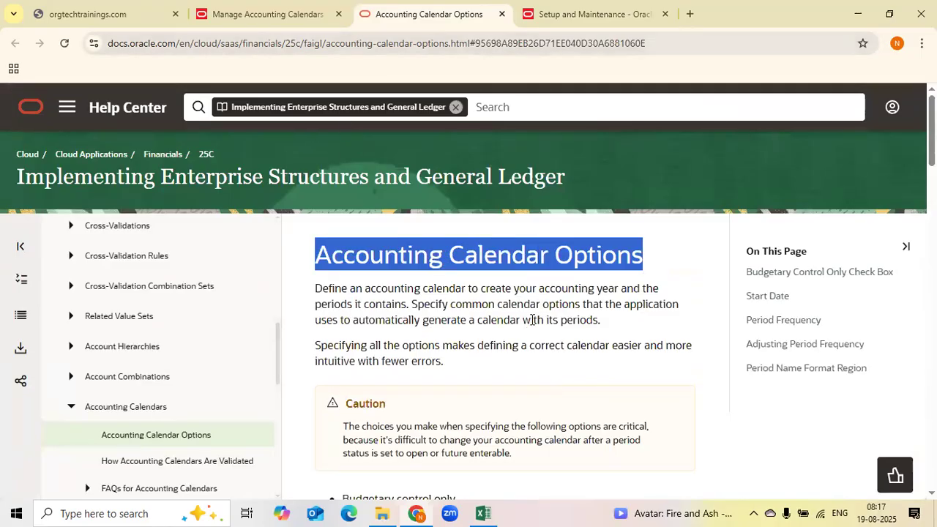
{"action": "left_click", "coordinate": [287, 20]}
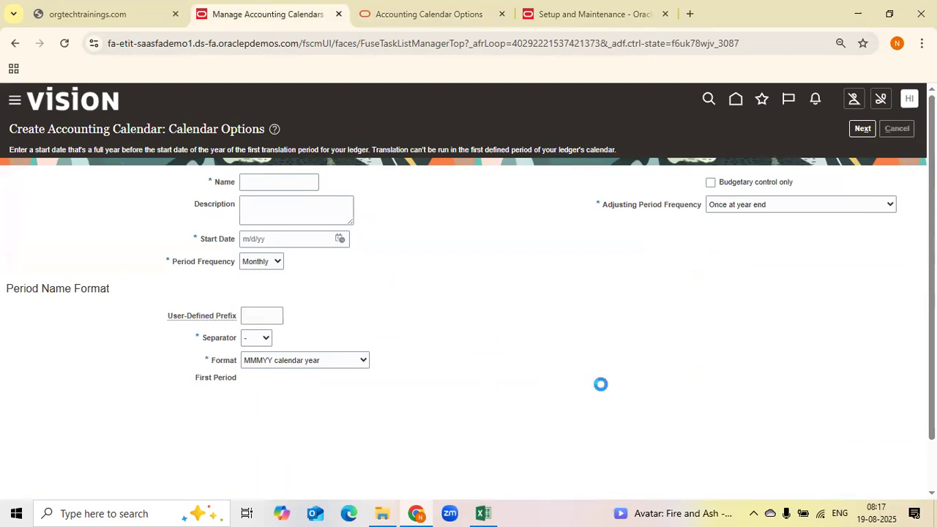
{"action": "left_click", "coordinate": [904, 135]}
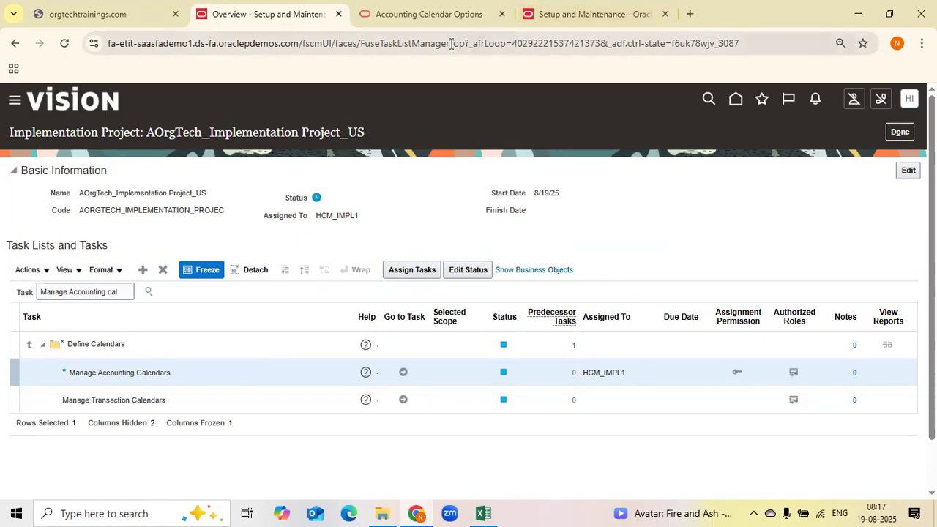
Open the project's Edit Basic Information dialog and close it without changes
{"action": "mouse_move", "coordinate": [489, 511]}
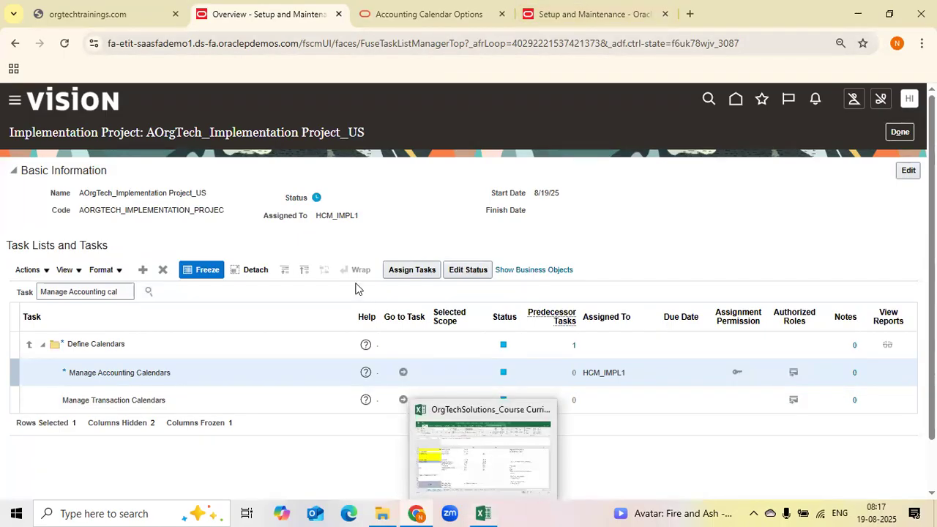
{"action": "left_click_drag", "start_coordinate": [316, 215], "coordinate": [356, 216]}
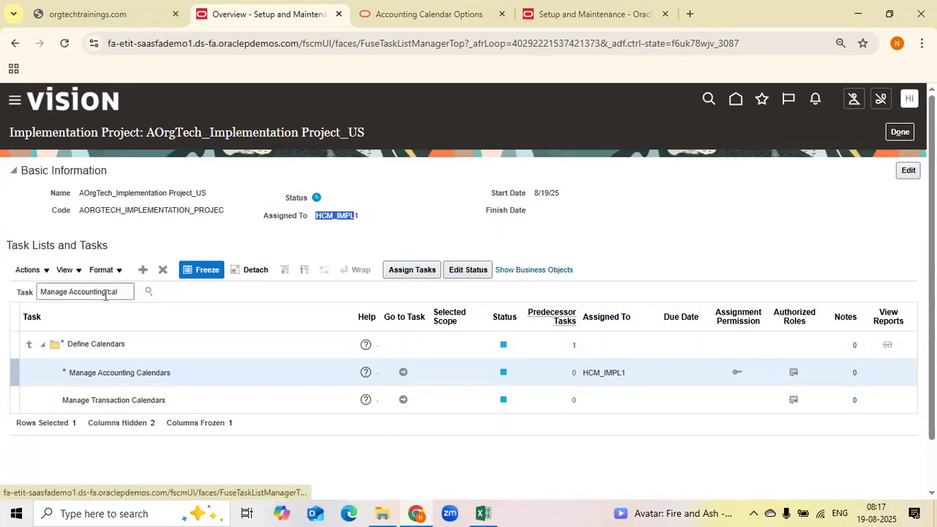
{"action": "left_click_drag", "start_coordinate": [150, 193], "coordinate": [209, 190]}
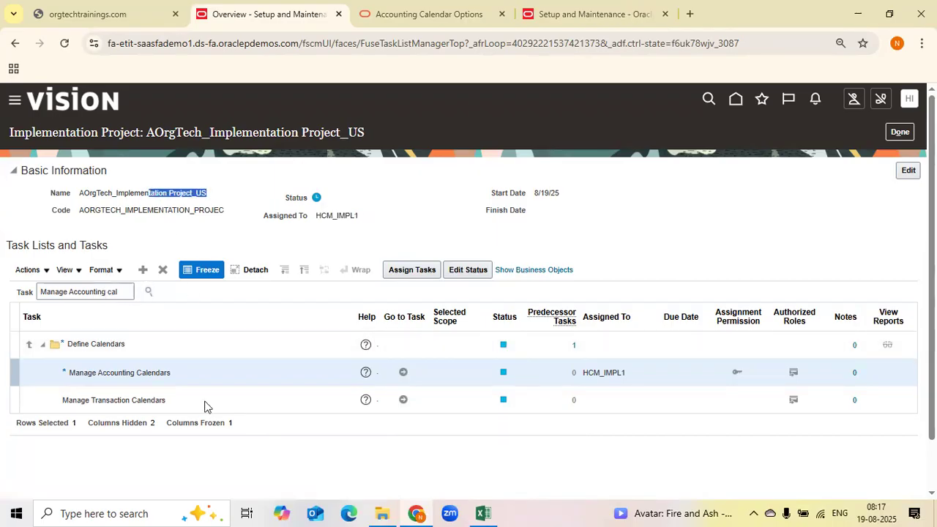
{"action": "left_click", "coordinate": [909, 174]}
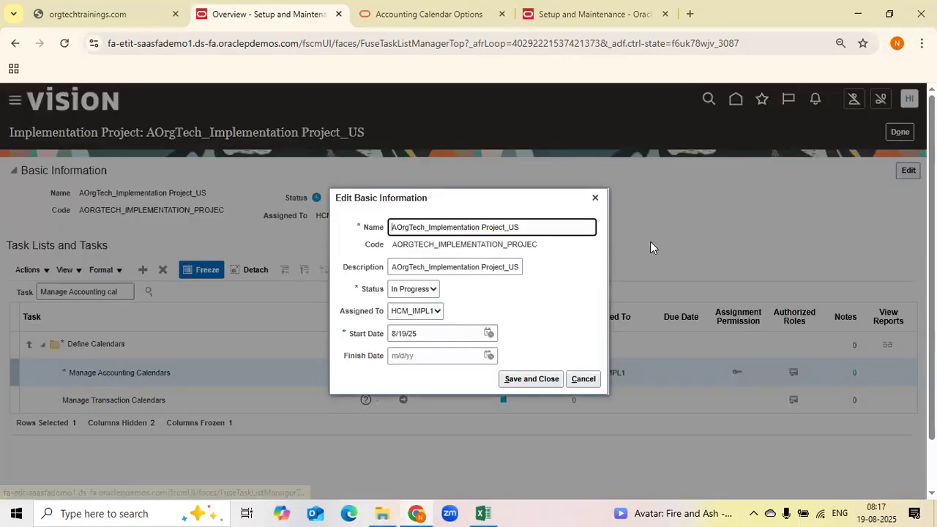
{"action": "left_click", "coordinate": [596, 198]}
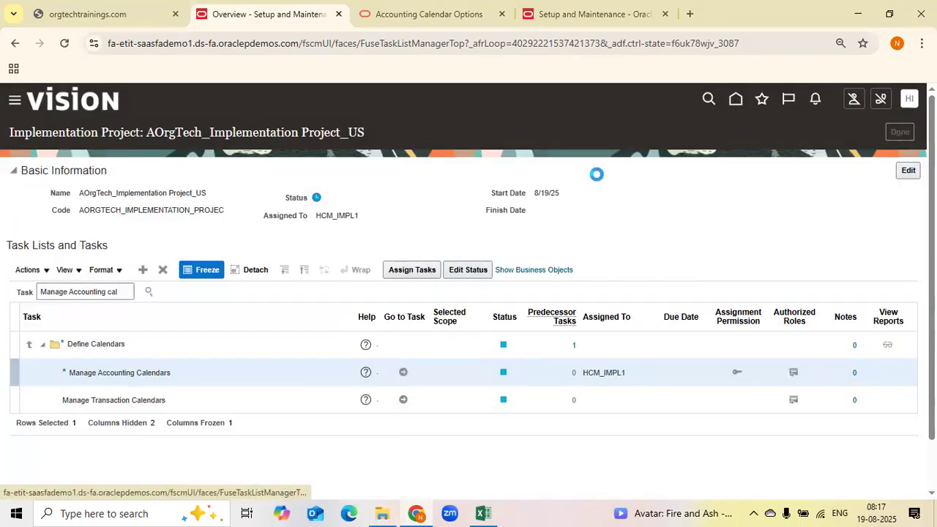
Reopen the project and expand Define Common Applications Configuration for Financials down to Run User and Roles Synchronization Process
{"action": "scroll", "coordinate": [482, 398], "scroll_direction": "down", "scroll_amount": 2}
{"action": "mouse_move", "coordinate": [439, 408]}
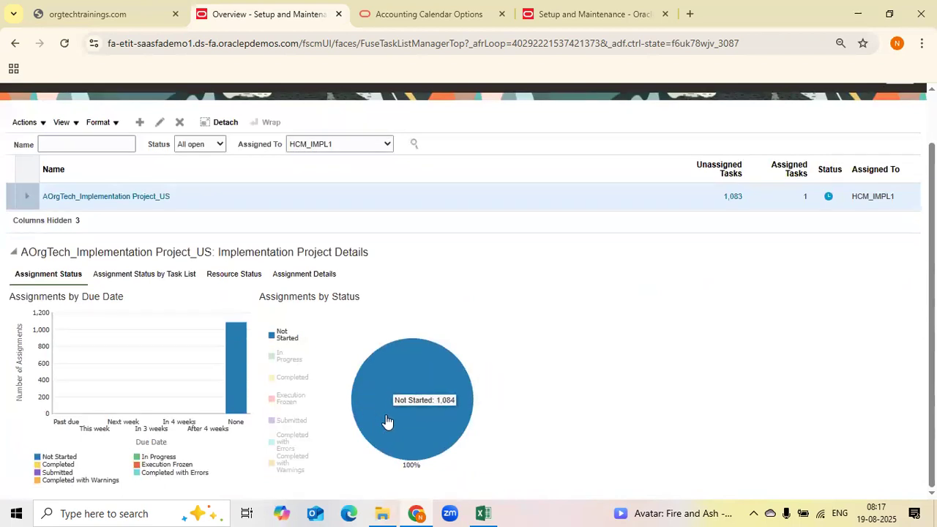
{"action": "left_click", "coordinate": [84, 204]}
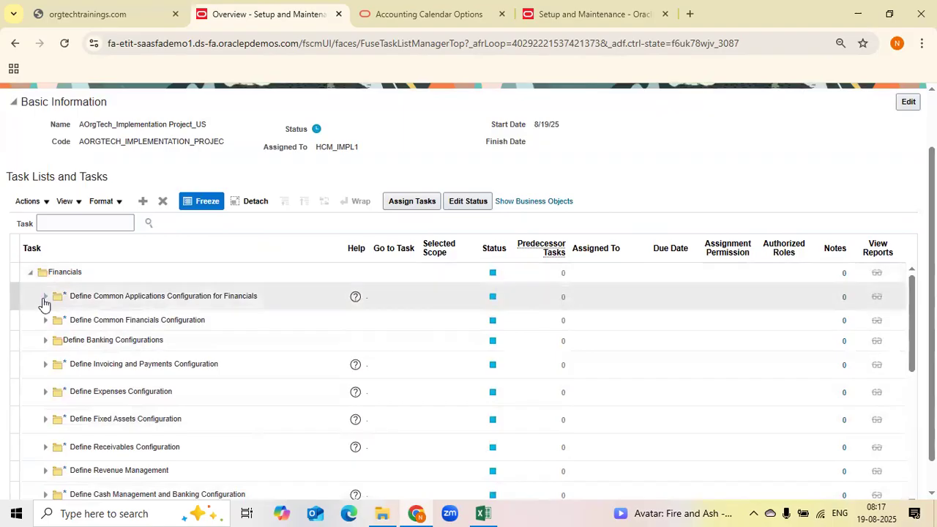
{"action": "left_click", "coordinate": [45, 297]}
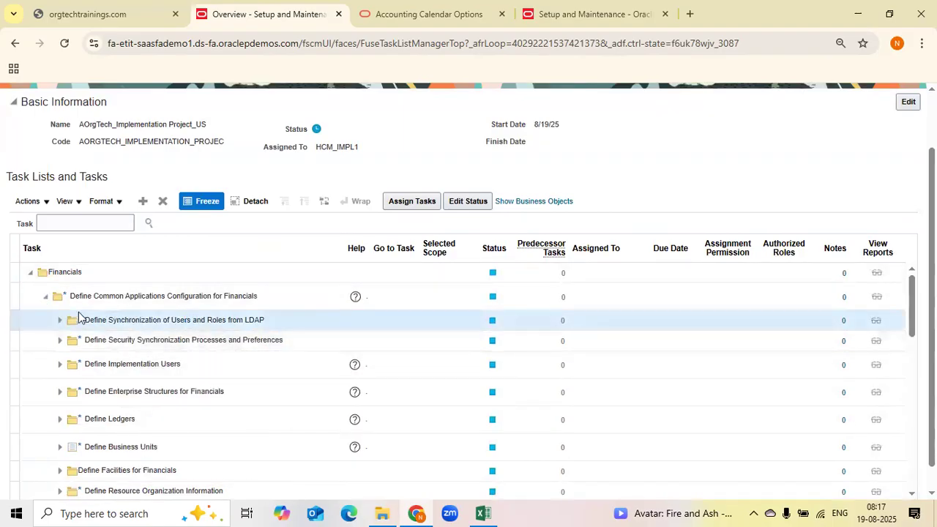
{"action": "left_click", "coordinate": [59, 320]}
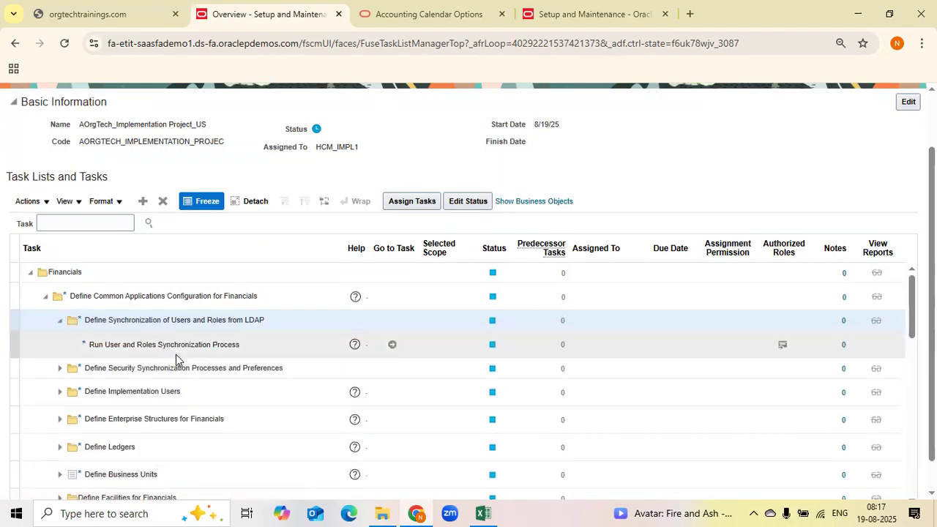
{"action": "left_click", "coordinate": [226, 344]}
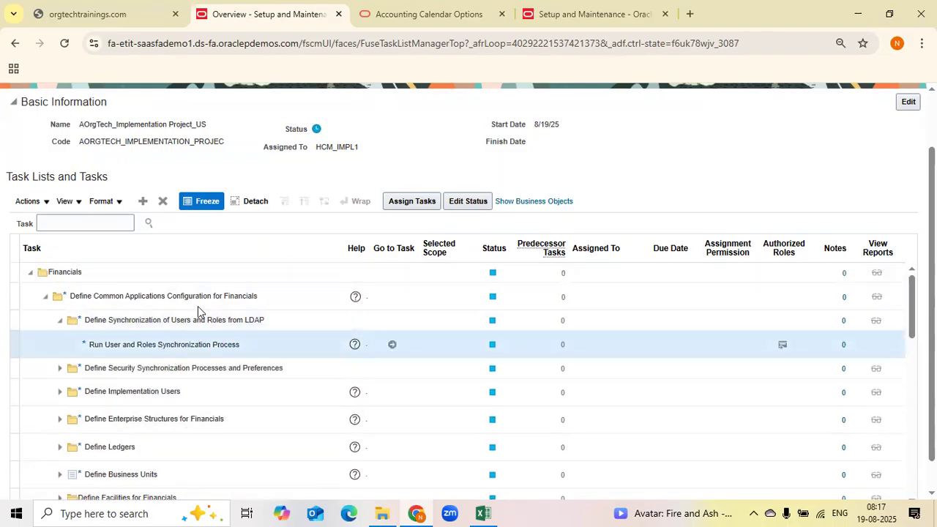
Open the Edit Basic Information dialog again and cancel it
{"action": "scroll", "coordinate": [176, 296], "scroll_direction": "up", "scroll_amount": 2}
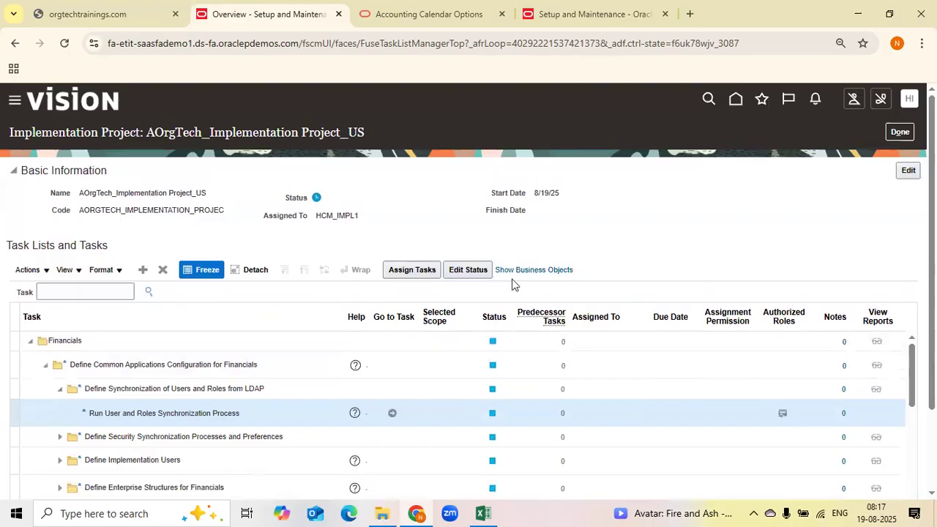
{"action": "left_click", "coordinate": [907, 169]}
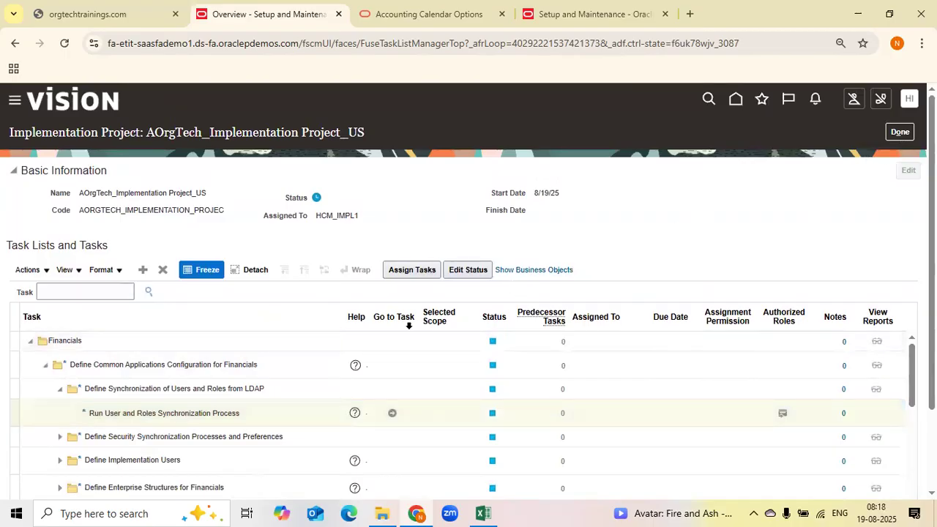
{"action": "scroll", "coordinate": [357, 386], "scroll_direction": "down", "scroll_amount": 1}
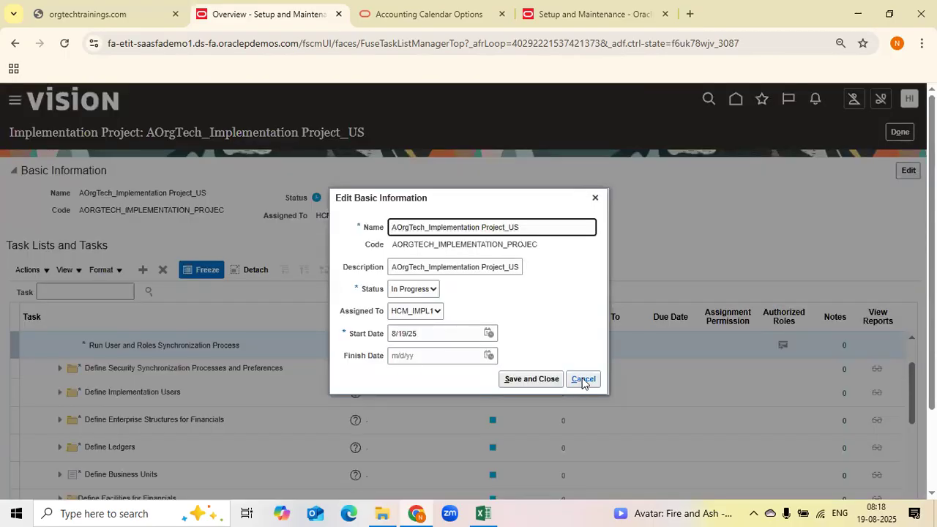
{"action": "left_click", "coordinate": [584, 379]}
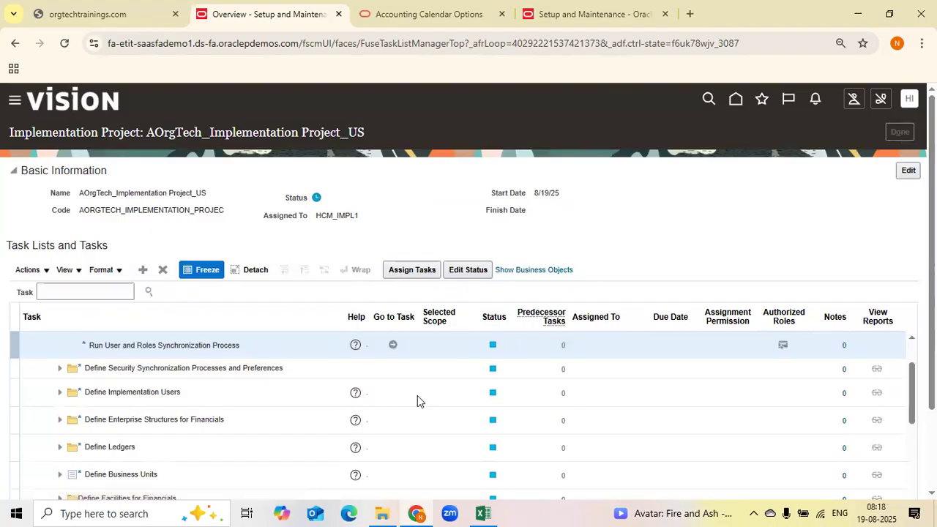
View the project's assignment status by task list, then close the overview to the implementation projects list
{"action": "scroll", "coordinate": [415, 454], "scroll_direction": "down", "scroll_amount": 1}
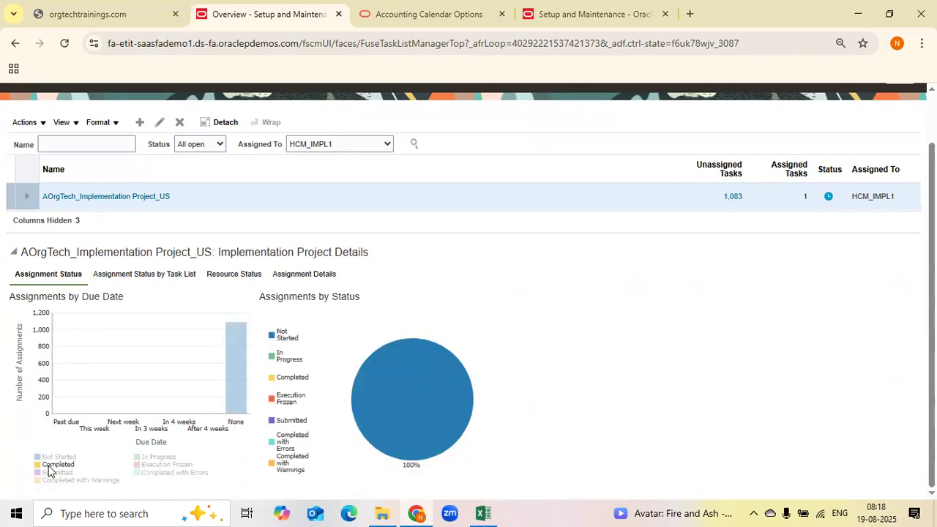
{"action": "left_click", "coordinate": [174, 278]}
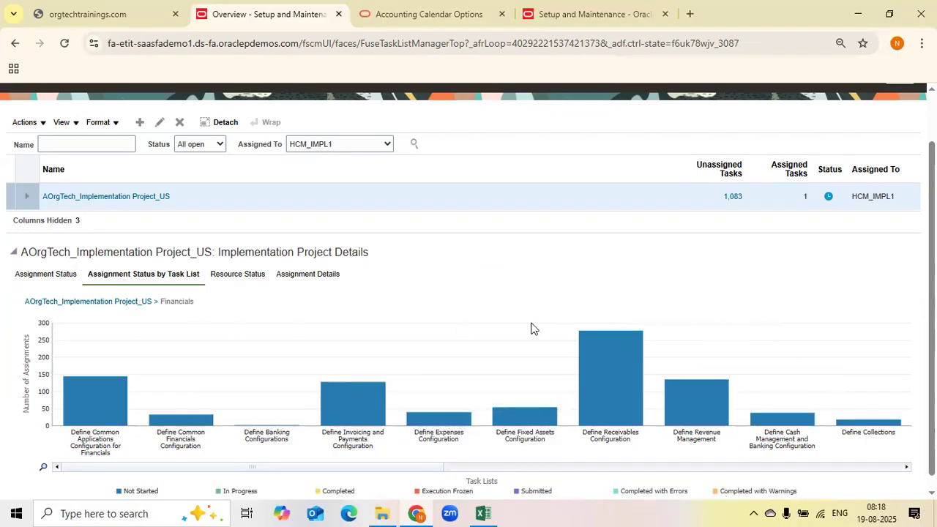
{"action": "scroll", "coordinate": [535, 329], "scroll_direction": "up", "scroll_amount": 1}
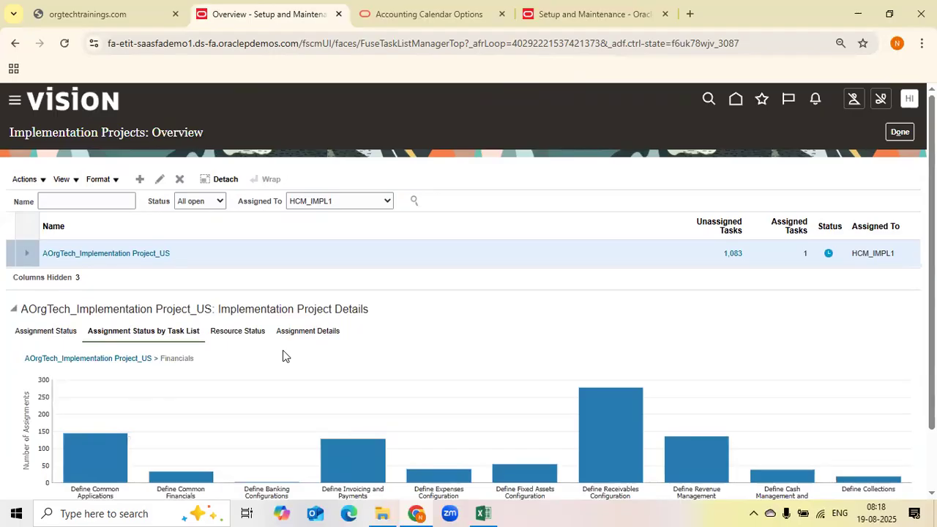
{"action": "left_click", "coordinate": [889, 129]}
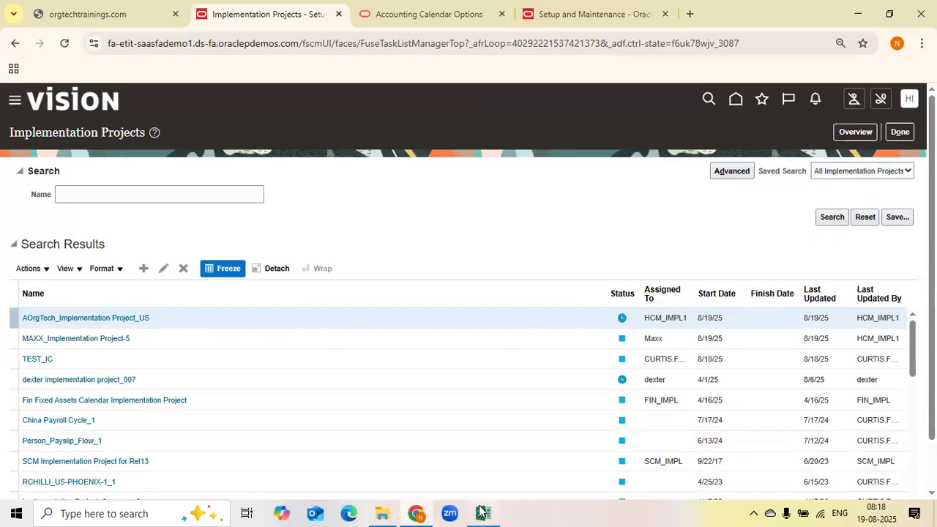
Switch to the course curriculum workbook and review the topics and status columns on the Details on Each Module sheet
{"action": "left_click", "coordinate": [330, 356]}
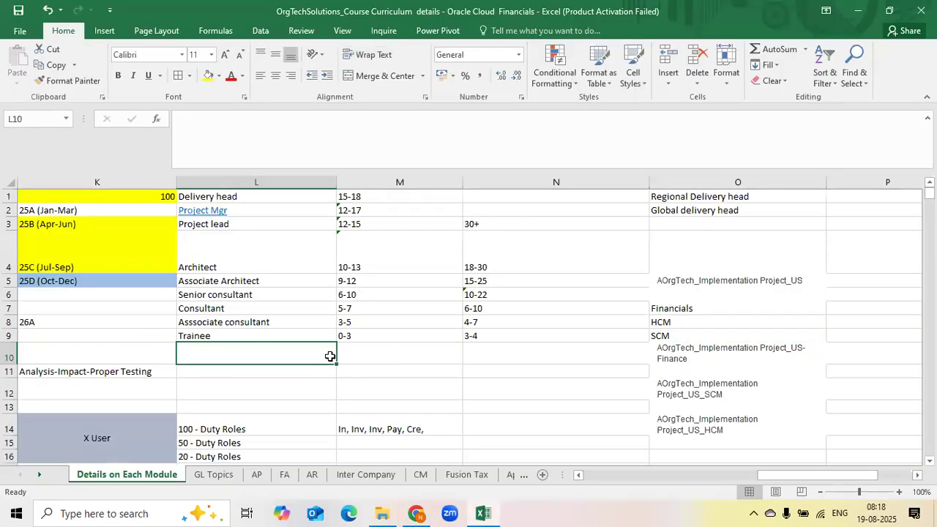
{"action": "key", "text": "Left"}
{"action": "key", "text": "Left"}
{"action": "key", "text": "Left"}
{"action": "key", "text": "Left"}
{"action": "key", "text": "Left"}
{"action": "key", "text": "Left"}
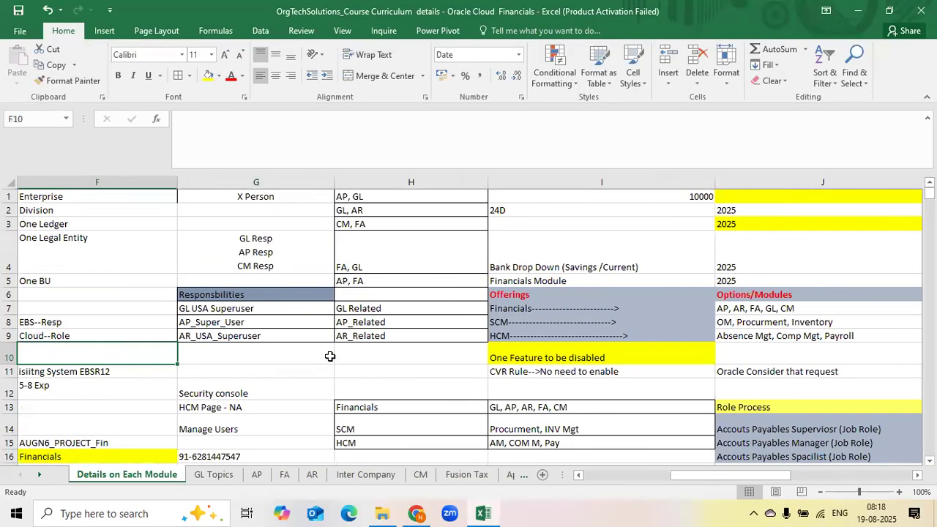
{"action": "left_click", "coordinate": [189, 338]}
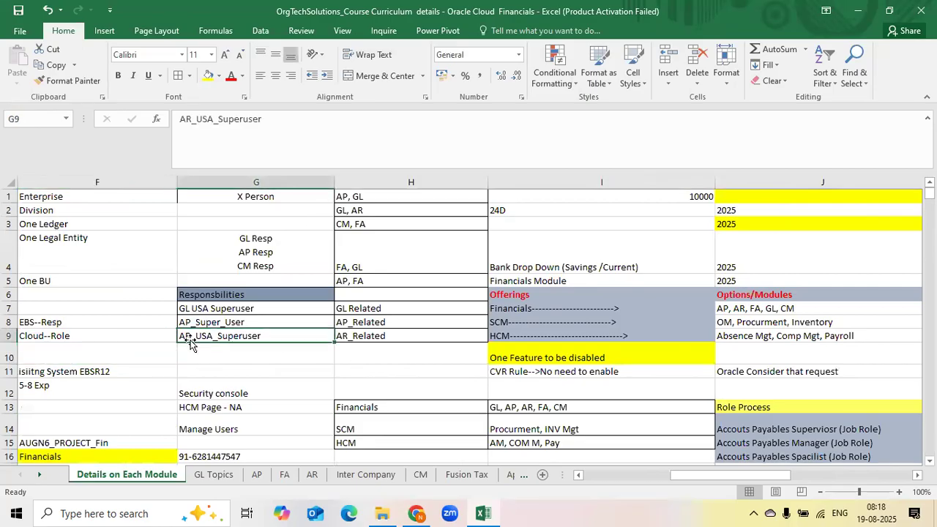
{"action": "key", "text": "Up"}
{"action": "key", "text": "Up"}
{"action": "key", "text": "Up"}
{"action": "key", "text": "Up"}
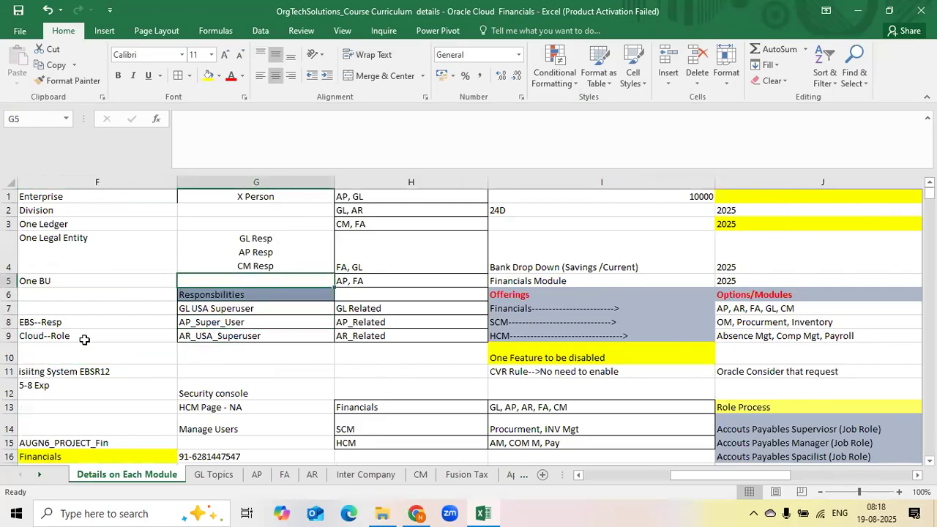
{"action": "left_click", "coordinate": [214, 334]}
{"action": "key", "text": "Left"}
{"action": "key", "text": "Left"}
{"action": "key", "text": "Left"}
{"action": "key", "text": "Left"}
{"action": "key", "text": "Left"}
{"action": "key", "text": "Left"}
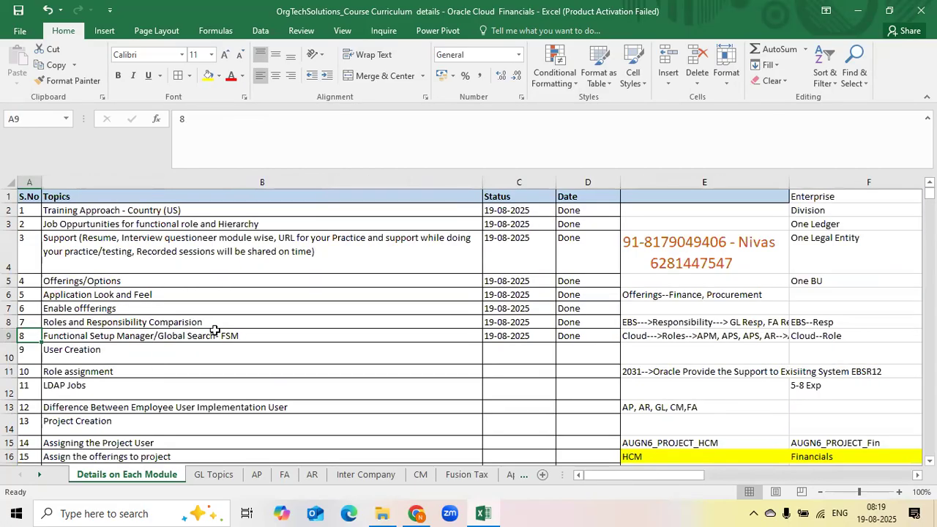
{"action": "key", "text": "Down"}
{"action": "key", "text": "Down"}
{"action": "key", "text": "Right"}
{"action": "key", "text": "Up"}
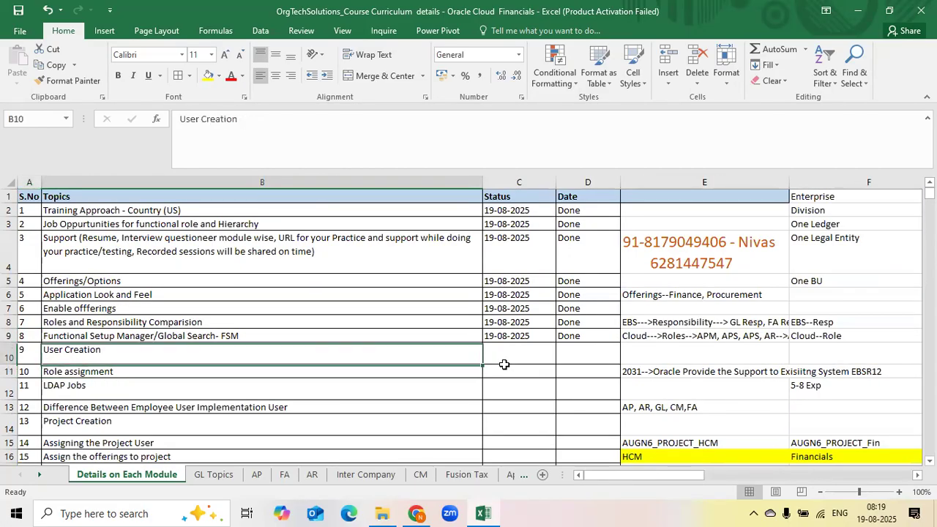
{"action": "key", "text": "Right"}
{"action": "key", "text": "Down"}
{"action": "key", "text": "Down"}
{"action": "key", "text": "Left"}
{"action": "key", "text": "Down"}
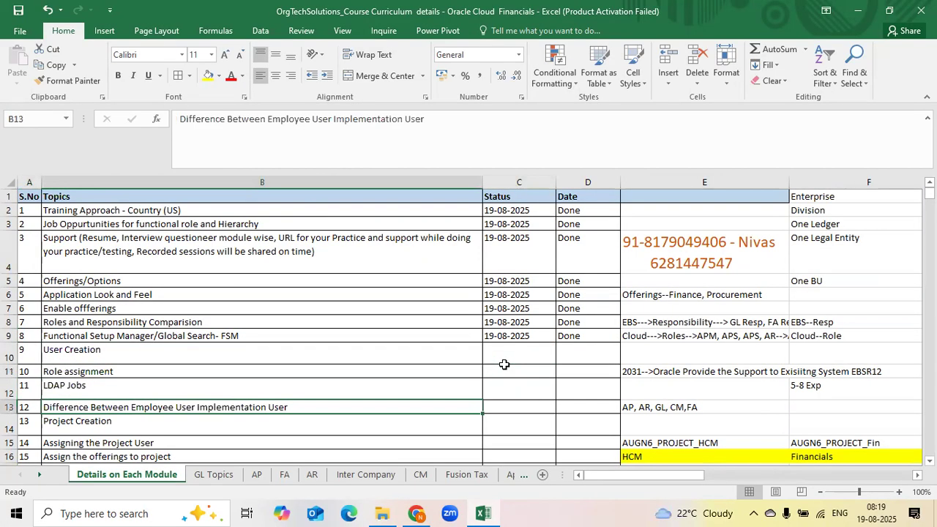
{"action": "key", "text": "Down"}
{"action": "key", "text": "Right"}
{"action": "key", "text": "Up"}
{"action": "key", "text": "Up"}
{"action": "key", "text": "Up"}
{"action": "key", "text": "Up"}
{"action": "key", "text": "Up"}
{"action": "key", "text": "Up"}
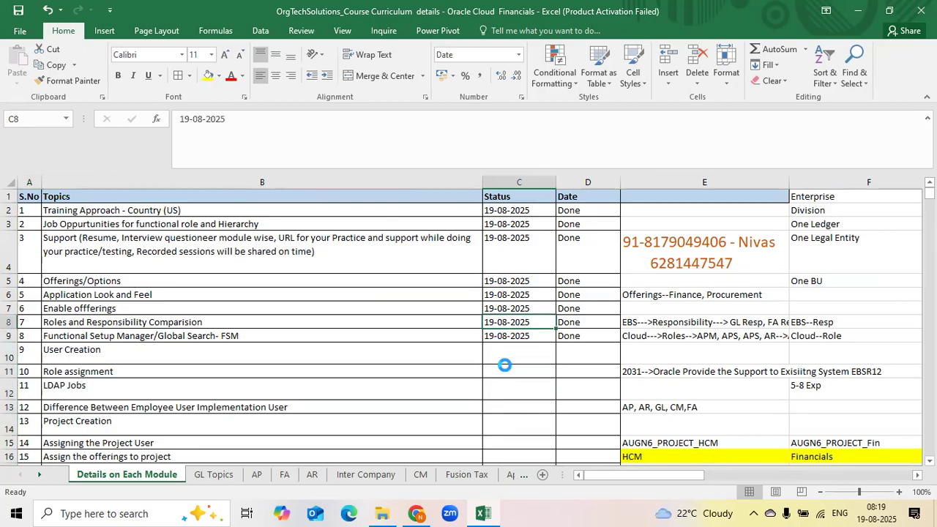
Copy the 19-08-2025 Done status into the Project Creation, Assigning the Project User, Assign the offerings and Checking Version update rows
{"action": "key", "text": "Down"}
{"action": "key", "text": "shift+Right"}
{"action": "key", "text": "ctrl+c"}
{"action": "key", "text": "Down"}
{"action": "key", "text": "Down"}
{"action": "key", "text": "Down"}
{"action": "key", "text": "Down"}
{"action": "key", "text": "Down"}
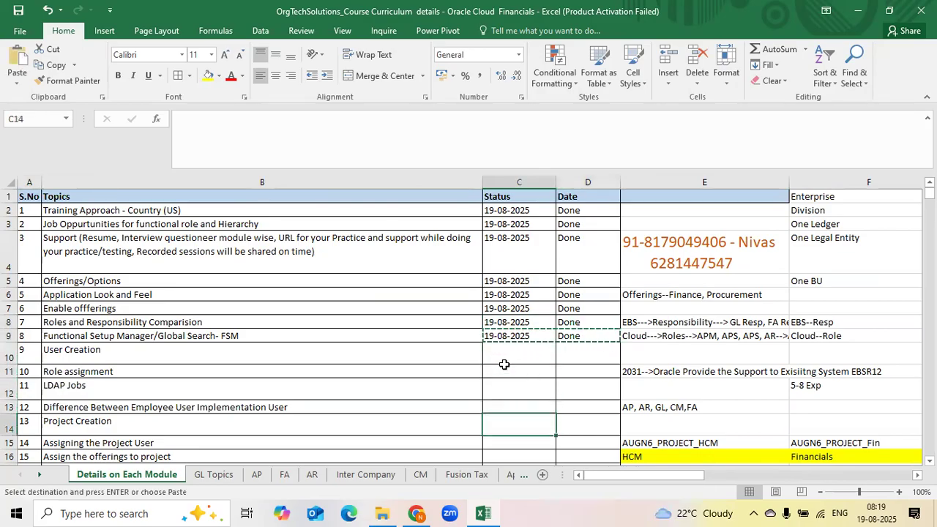
{"action": "key", "text": "ctrl+v"}
{"action": "key", "text": "Down"}
{"action": "key", "text": "ctrl+v"}
{"action": "key", "text": "Down"}
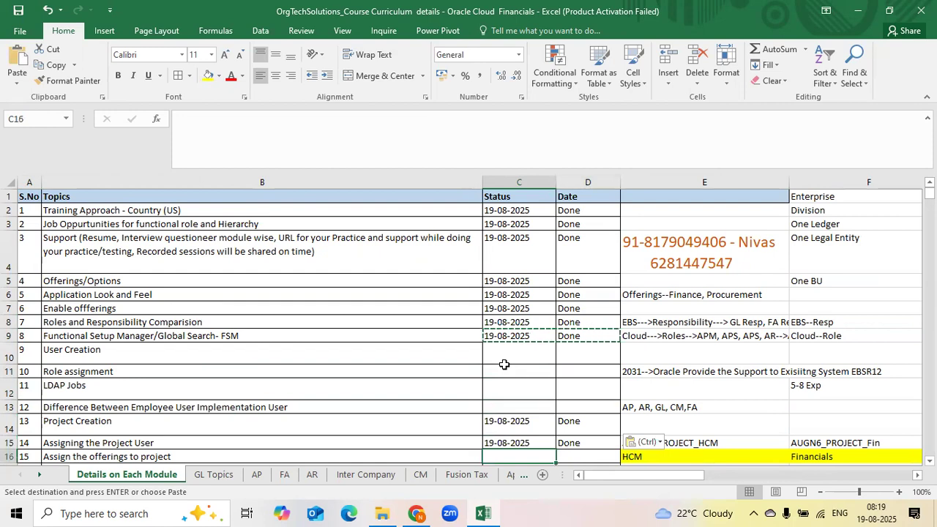
{"action": "key", "text": "ctrl+v"}
{"action": "key", "text": "Down"}
{"action": "key", "text": "ctrl+v"}
{"action": "key", "text": "Down"}
{"action": "key", "text": "Up"}
{"action": "key", "text": "Up"}
{"action": "key", "text": "Up"}
{"action": "key", "text": "Up"}
{"action": "key", "text": "Left"}
{"action": "key", "text": "Left"}
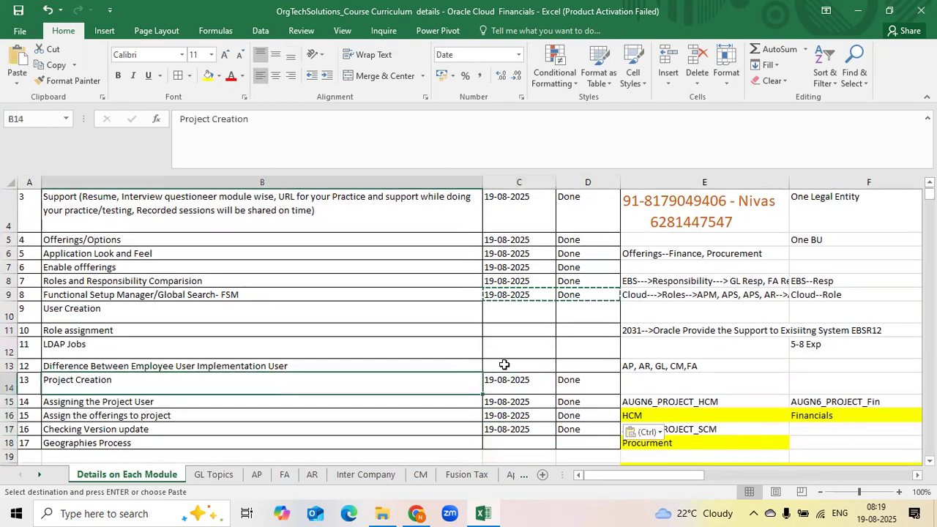
{"action": "key", "text": "Escape"}
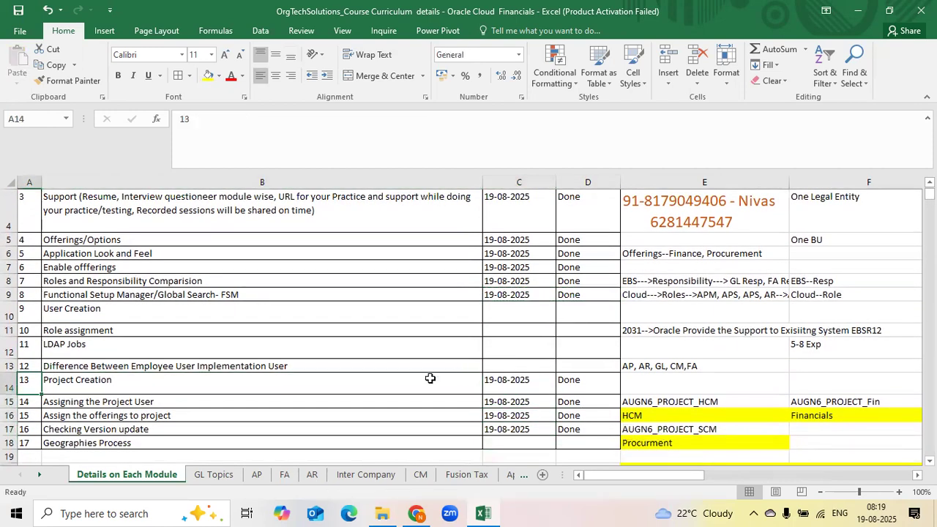
Reduce the heights of the User Creation, LDAP Jobs and Project Creation rows in the topics list
{"action": "left_click_drag", "start_coordinate": [32, 388], "coordinate": [569, 430]}
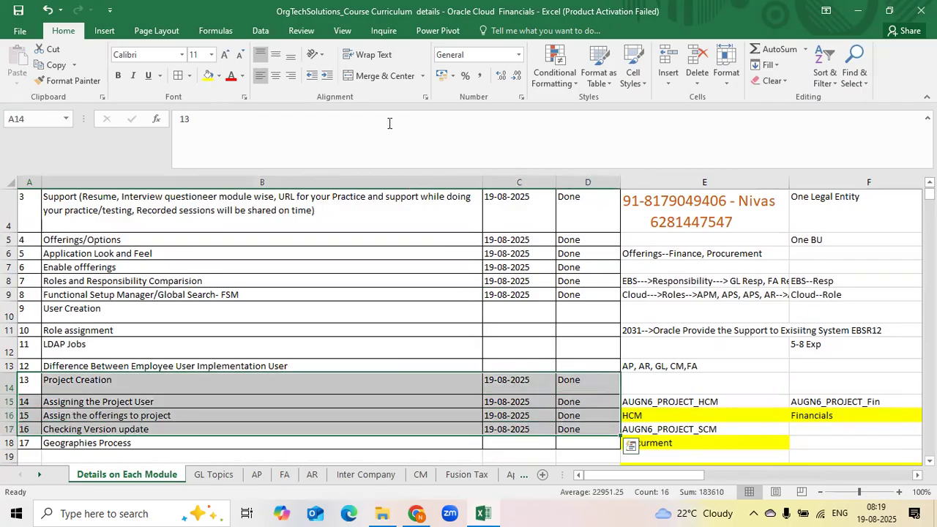
{"action": "left_click", "coordinate": [439, 20]}
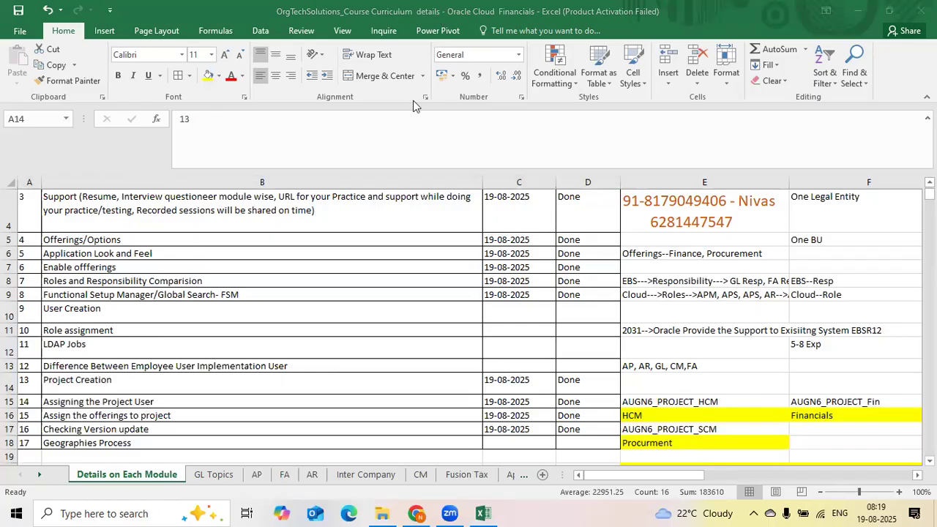
{"action": "left_click", "coordinate": [415, 331]}
{"action": "scroll", "coordinate": [415, 331], "scroll_direction": "down", "scroll_amount": 1}
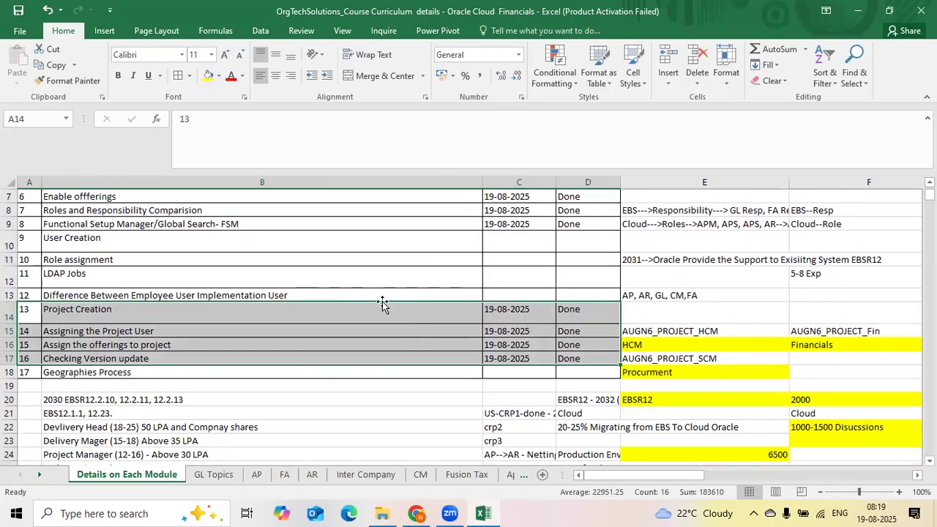
{"action": "left_click_drag", "start_coordinate": [42, 238], "coordinate": [579, 294]}
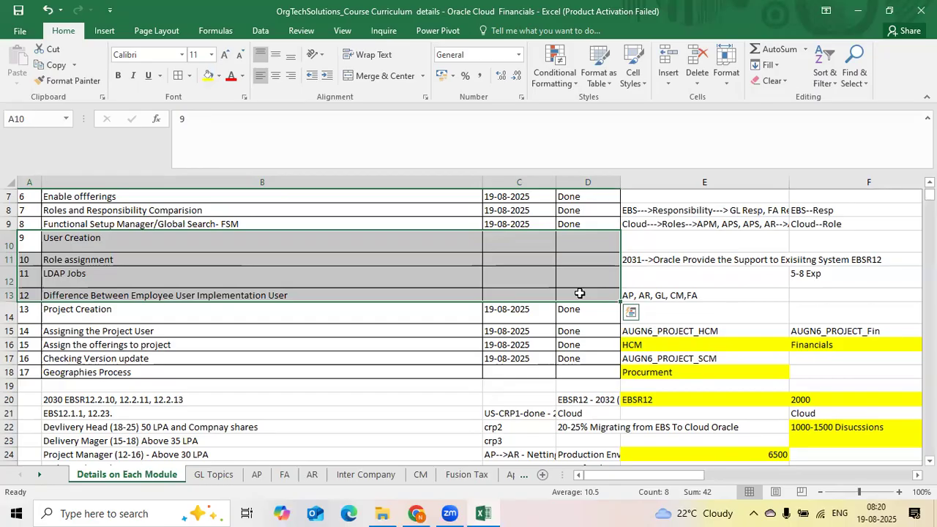
{"action": "left_click", "coordinate": [552, 258]}
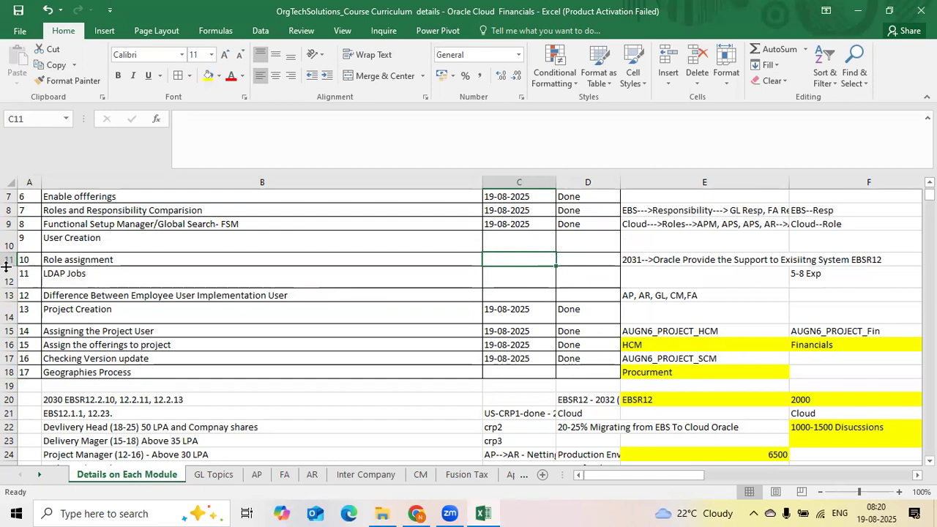
{"action": "left_click_drag", "start_coordinate": [6, 253], "coordinate": [7, 245]}
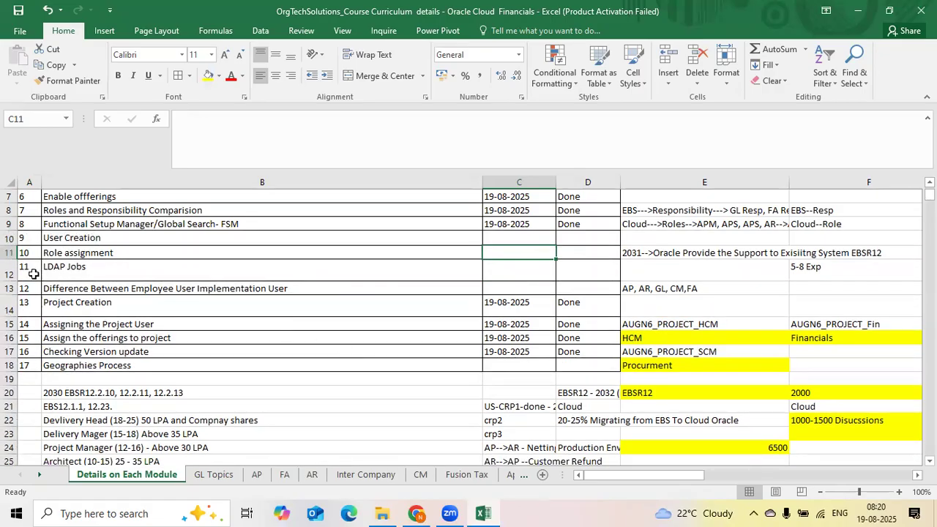
{"action": "left_click_drag", "start_coordinate": [14, 279], "coordinate": [11, 273]}
{"action": "left_click", "coordinate": [461, 302]}
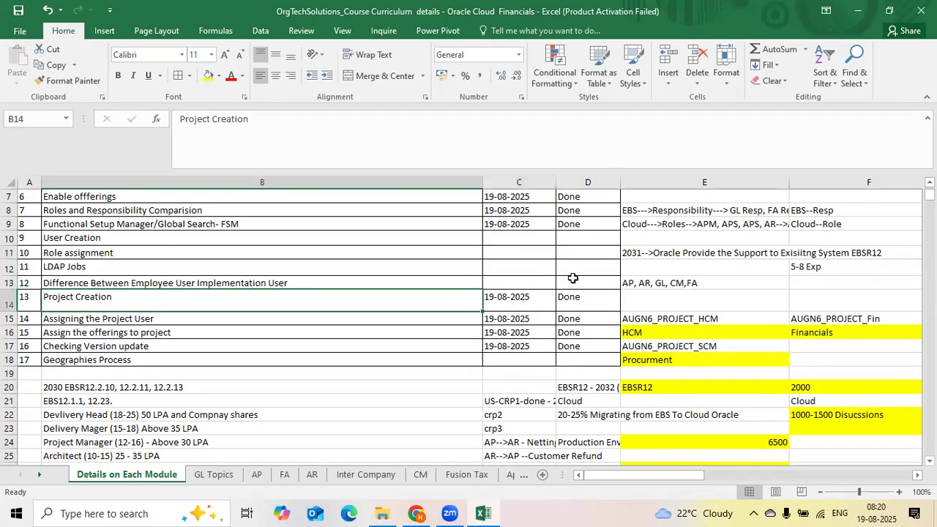
{"action": "left_click_drag", "start_coordinate": [11, 312], "coordinate": [11, 304]}
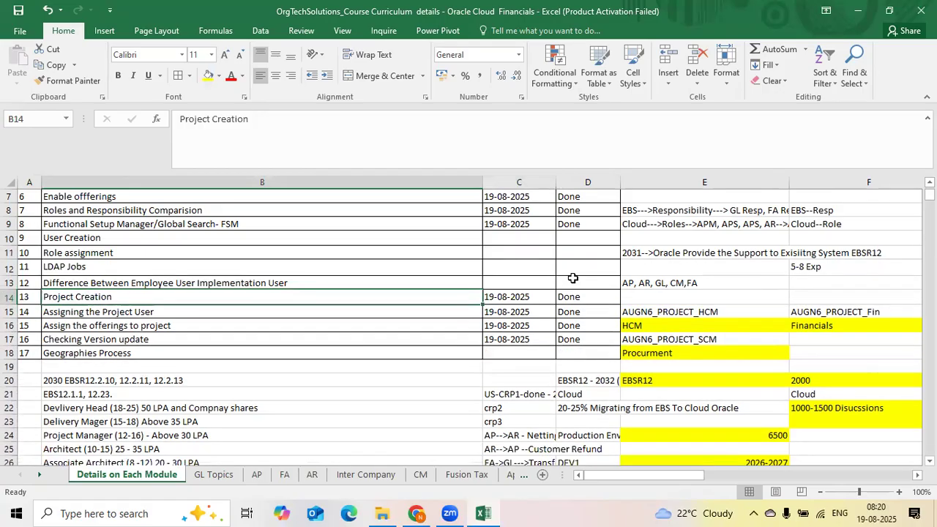
Switch to the GL Topics sheet and review the ledger configuration task list
{"action": "left_click", "coordinate": [573, 278]}
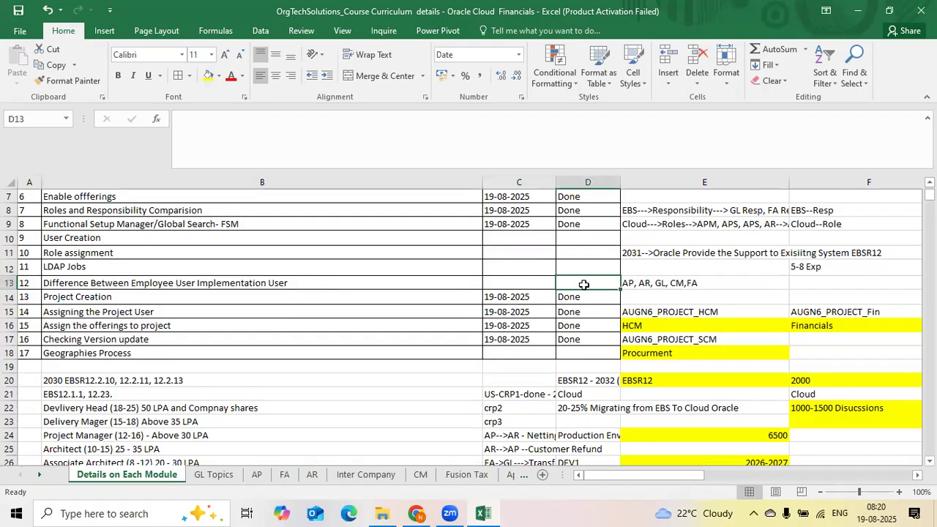
{"action": "left_click", "coordinate": [418, 240]}
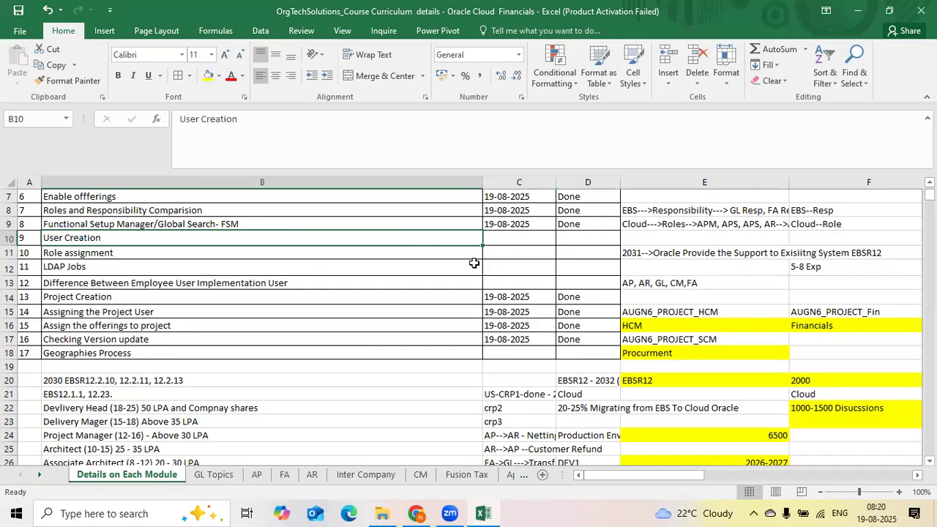
{"action": "left_click", "coordinate": [341, 284]}
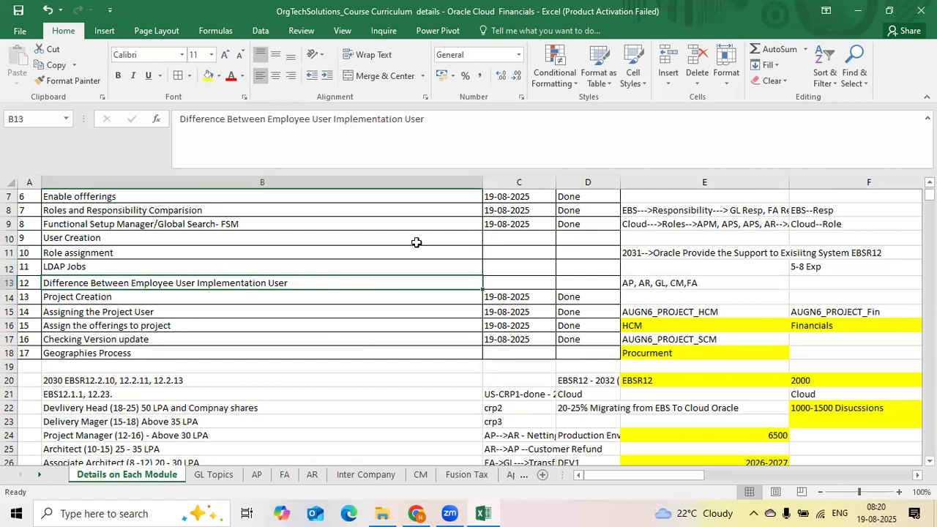
{"action": "left_click_drag", "start_coordinate": [414, 241], "coordinate": [597, 269]}
{"action": "left_click", "coordinate": [343, 378]}
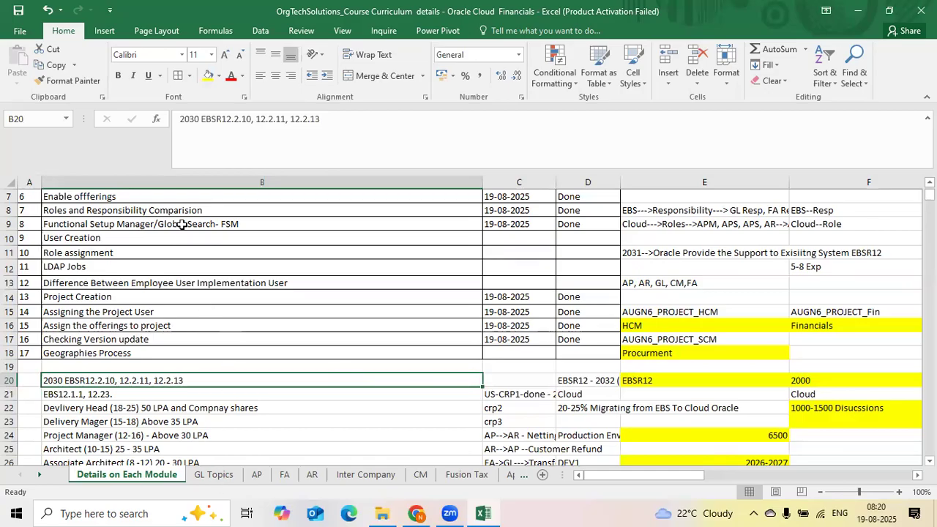
{"action": "key", "text": "ctrl+Page_Down"}
{"action": "scroll", "coordinate": [182, 224], "scroll_direction": "up", "scroll_amount": 4}
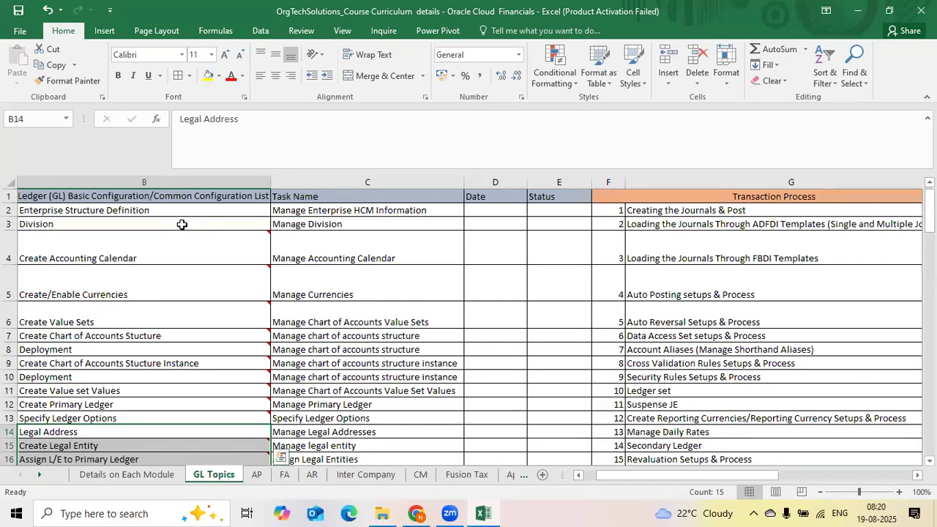
{"action": "left_click", "coordinate": [180, 212]}
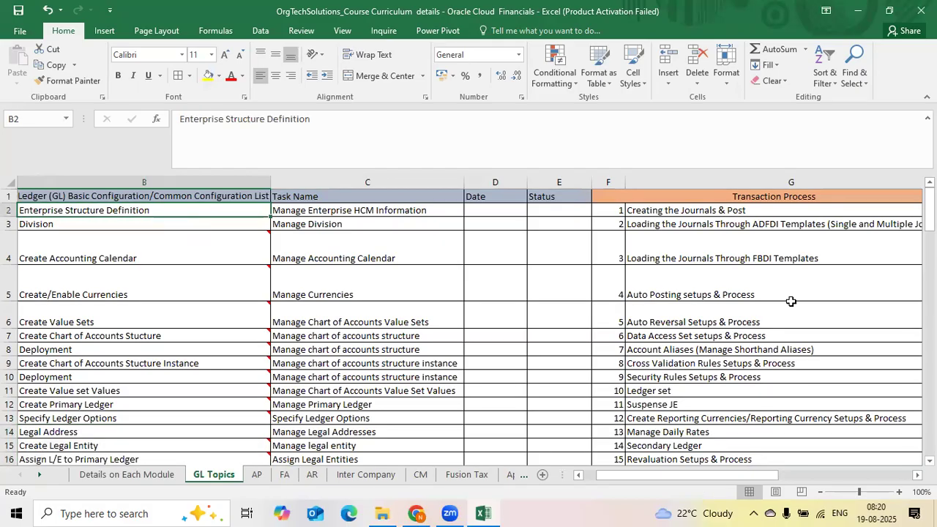
{"action": "scroll", "coordinate": [791, 301], "scroll_direction": "left", "scroll_amount": 1}
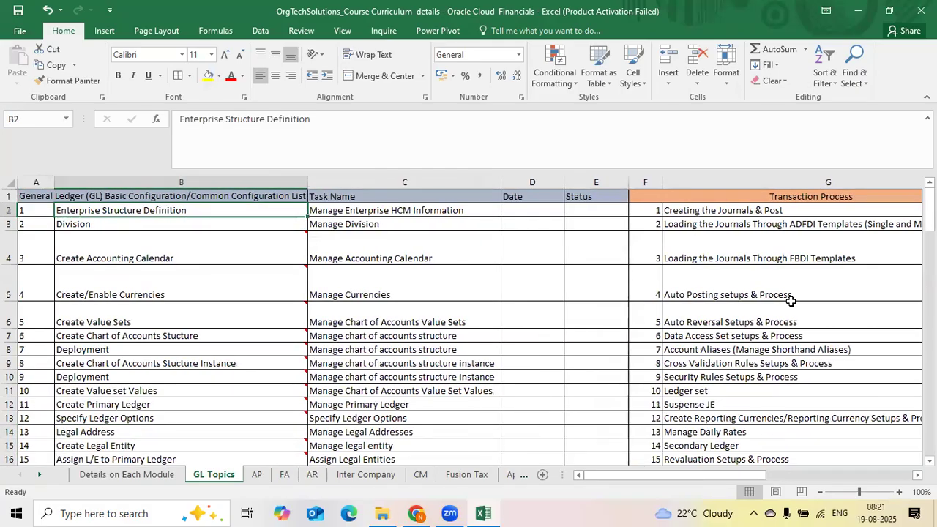
Narrow the Date and Status columns on the GL Topics sheet
{"action": "key", "text": "shift+Down"}
{"action": "key", "text": "shift+Right"}
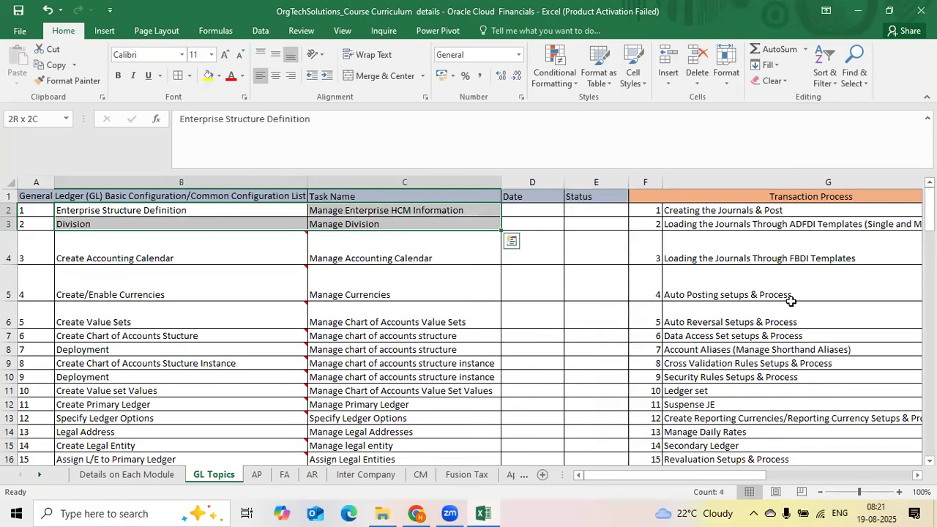
{"action": "key", "text": "Left"}
{"action": "key", "text": "Right"}
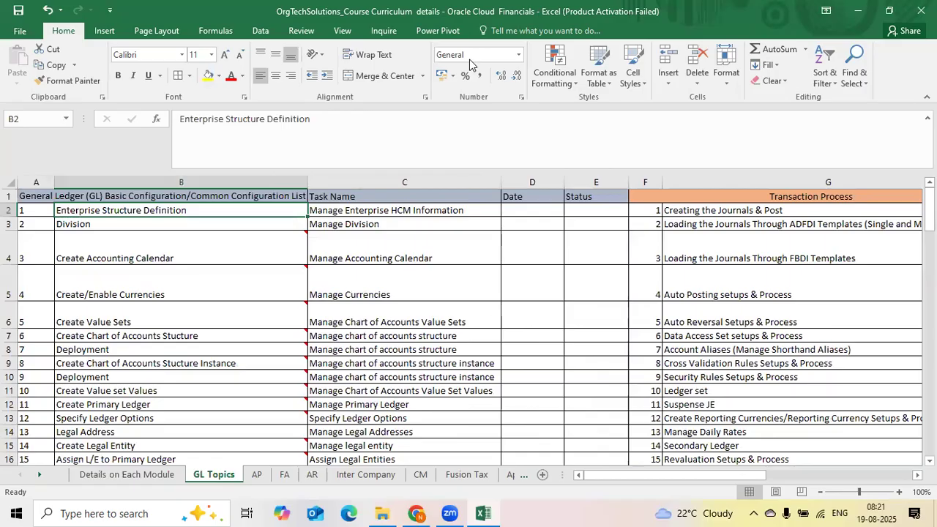
{"action": "left_click", "coordinate": [712, 233]}
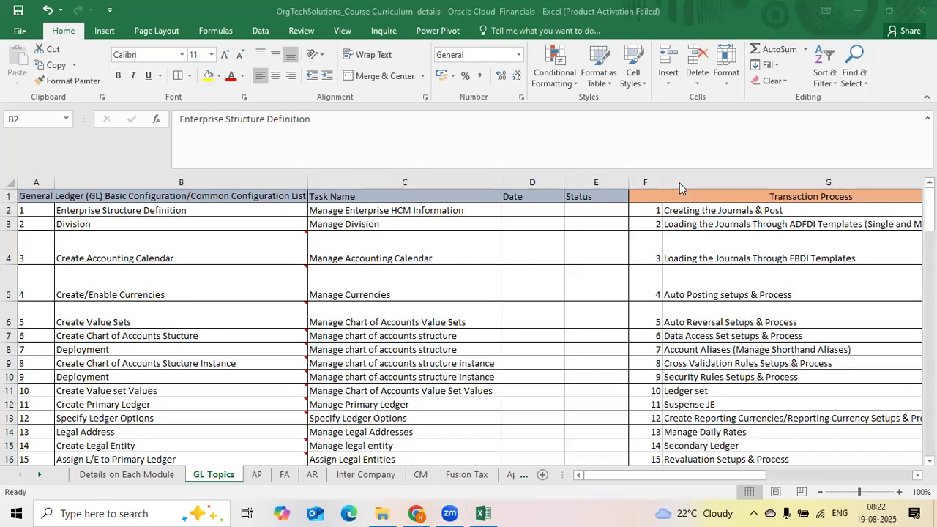
{"action": "left_click", "coordinate": [680, 346]}
{"action": "left_click_drag", "start_coordinate": [628, 183], "coordinate": [621, 182]}
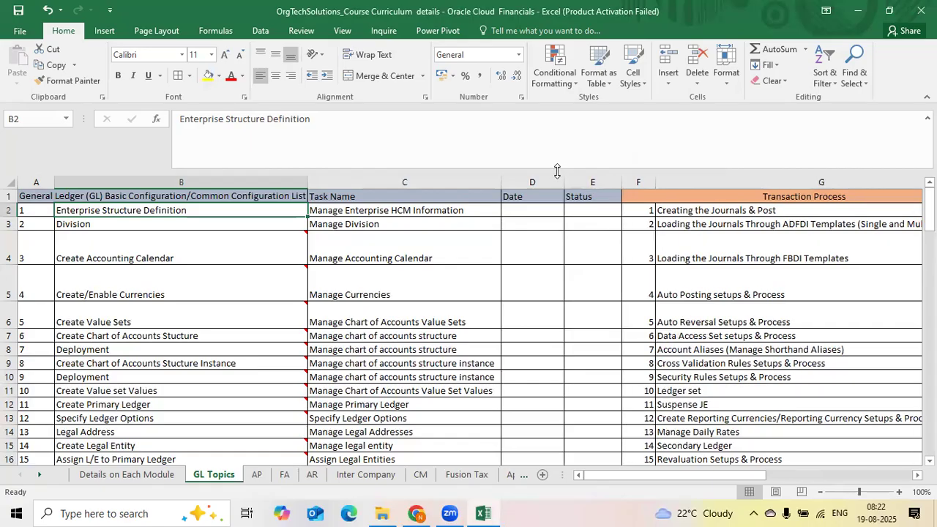
{"action": "mouse_move", "coordinate": [565, 182]}
{"action": "left_mouse_down"}
{"action": "mouse_move", "coordinate": [553, 183]}
{"action": "mouse_move", "coordinate": [569, 198]}
{"action": "left_mouse_up"}
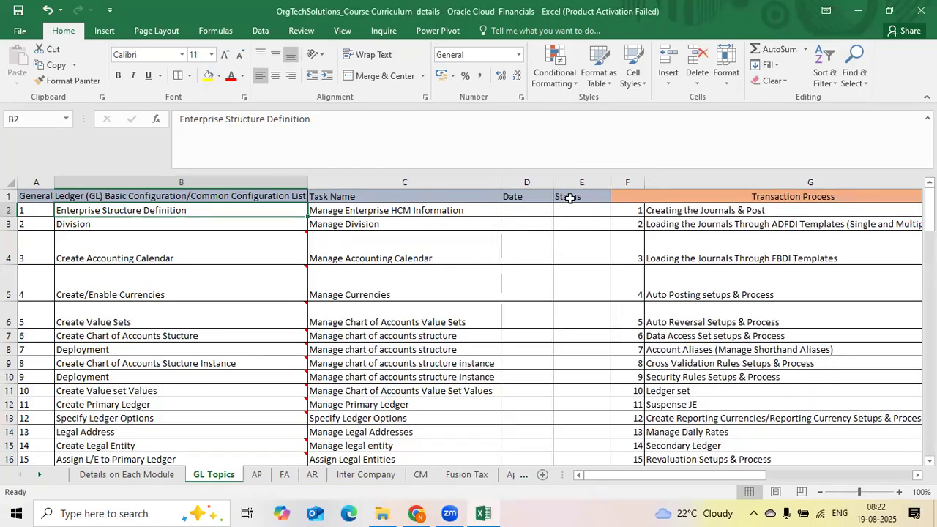